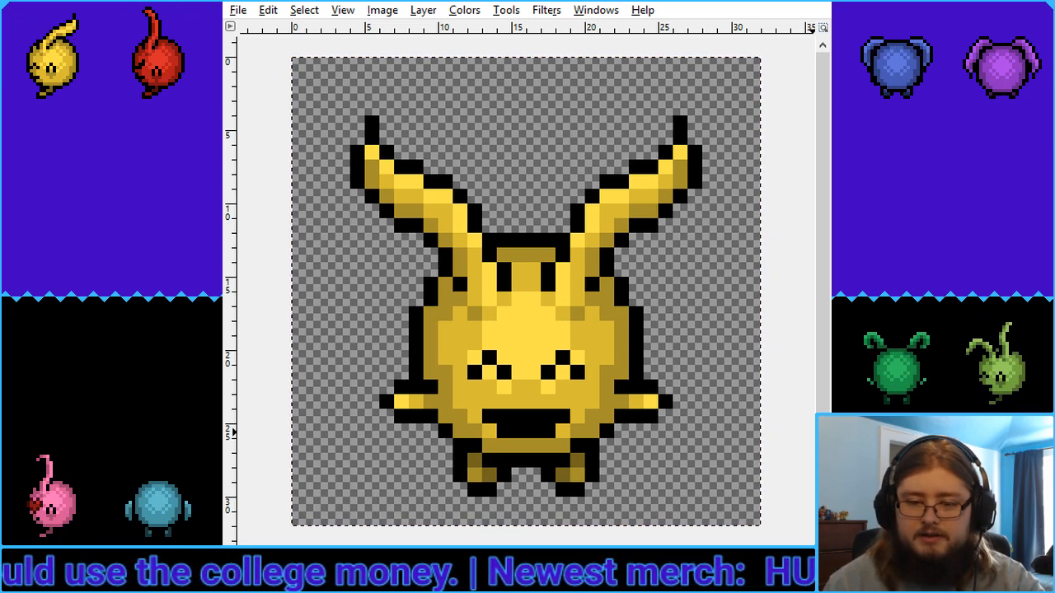
Paste and anchor the copied character sprite, and delete both of its horizontal arms
{"action": "key", "text": "ctrl+v"}
{"action": "left_click", "coordinate": [799, 426]}
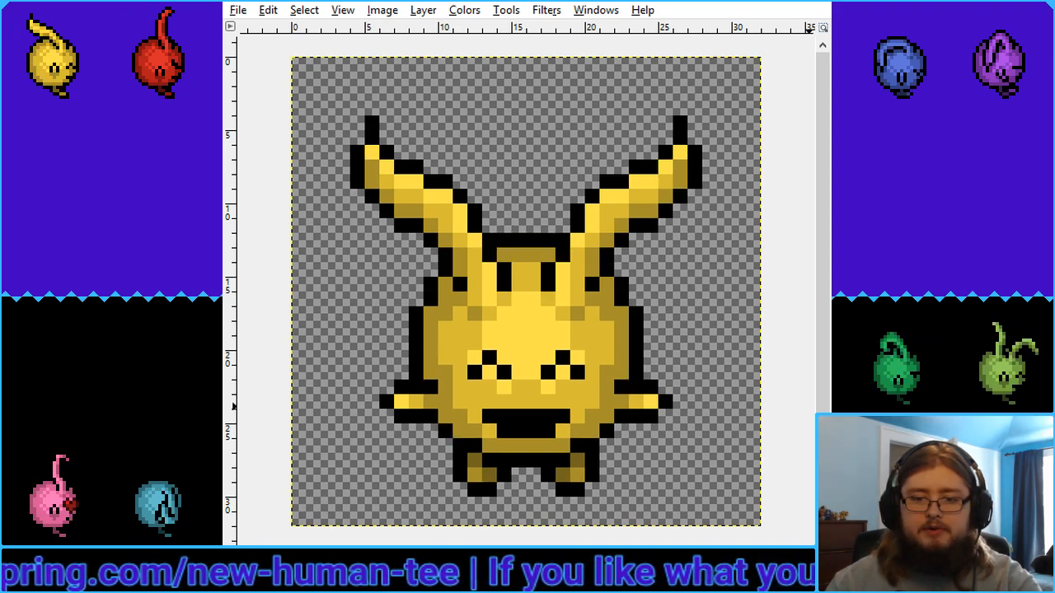
{"action": "left_click_drag", "start_coordinate": [622, 384], "coordinate": [671, 423]}
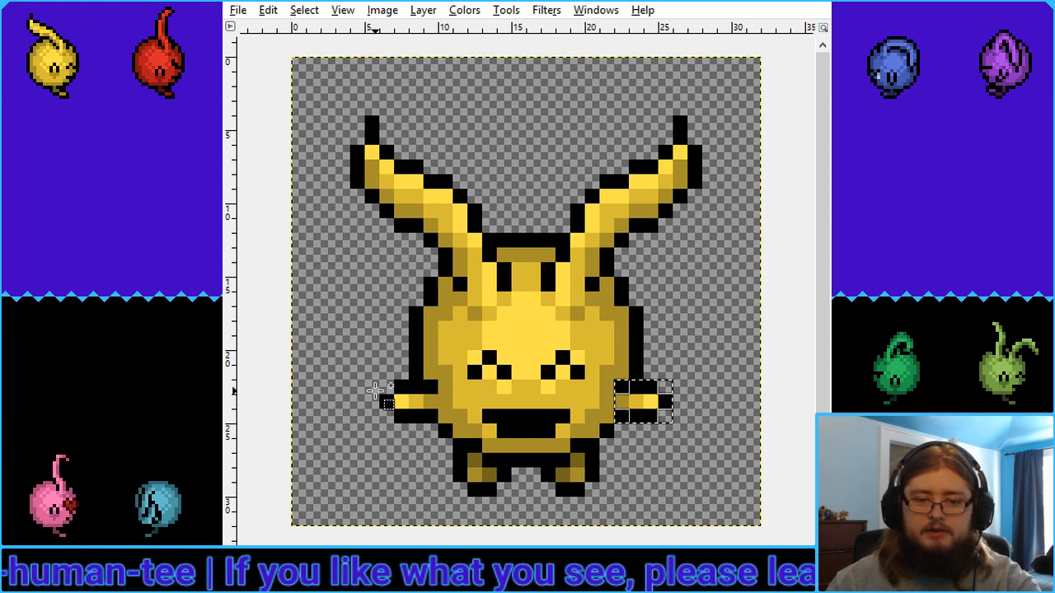
{"action": "left_click_drag", "start_coordinate": [379, 380], "coordinate": [435, 429]}
{"action": "key", "text": "Delete"}
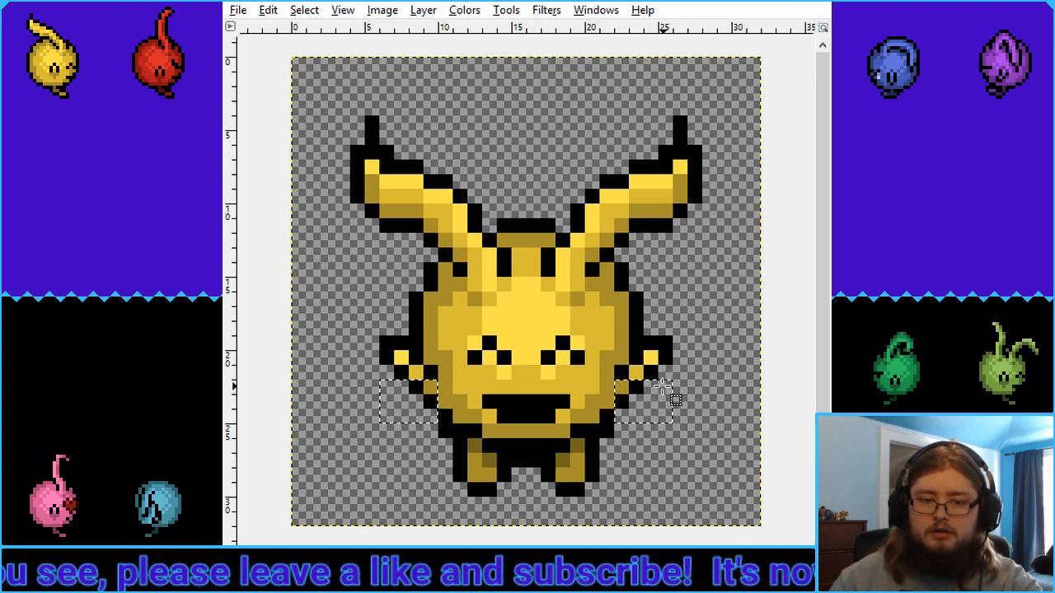
Copy the two raised arms from the other frame into this sprite, shift them down one pixel and anchor them
{"action": "left_click", "coordinate": [645, 390]}
{"action": "left_click_drag", "start_coordinate": [643, 384], "coordinate": [643, 343]}
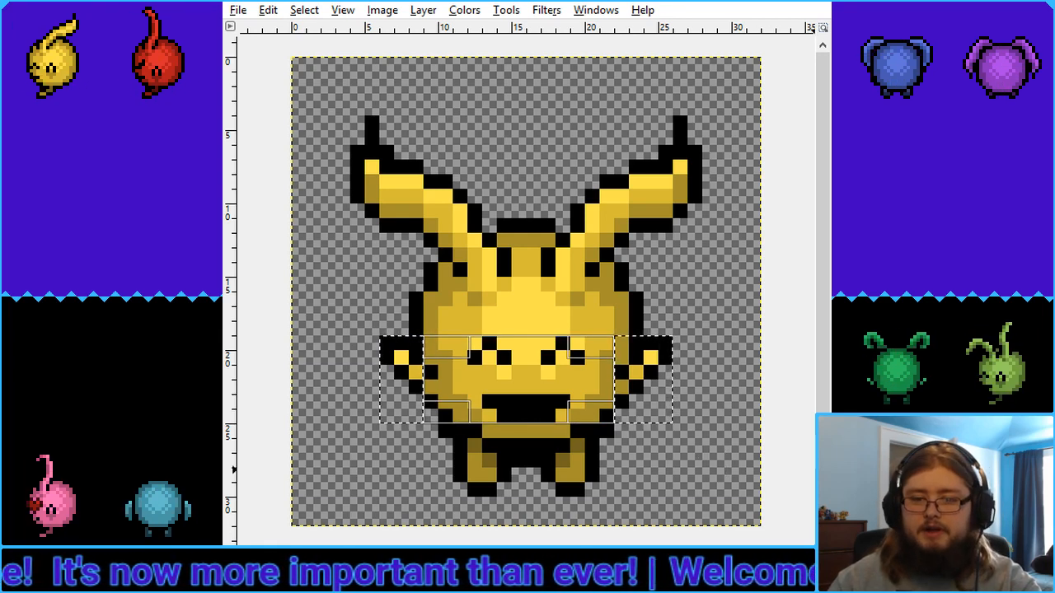
{"action": "key", "text": "ctrl+z"}
{"action": "key", "text": "ctrl+y"}
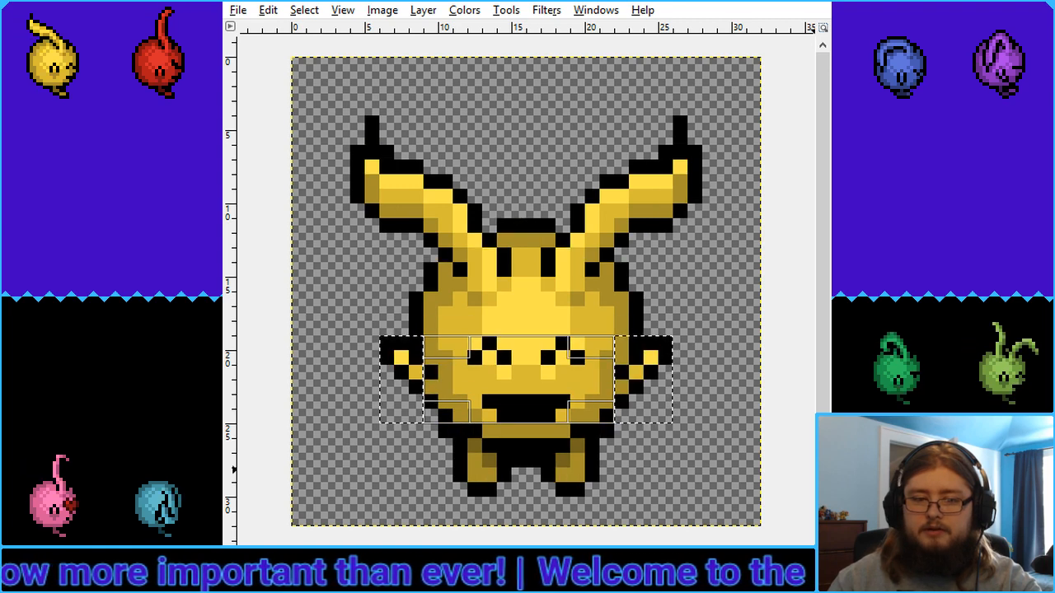
{"action": "key", "text": "ctrl+z"}
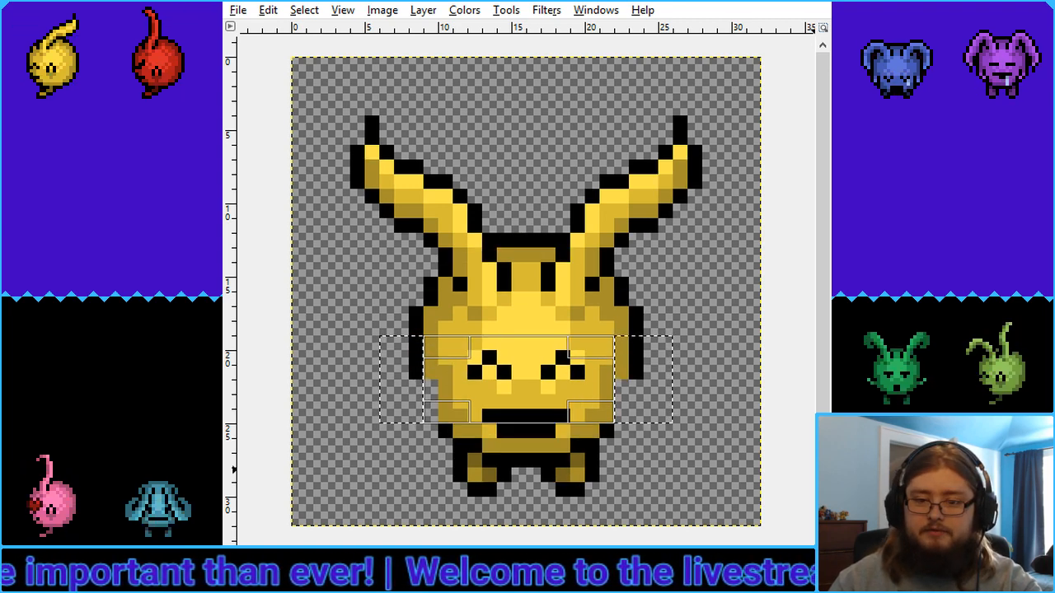
{"action": "key", "text": "ctrl+y"}
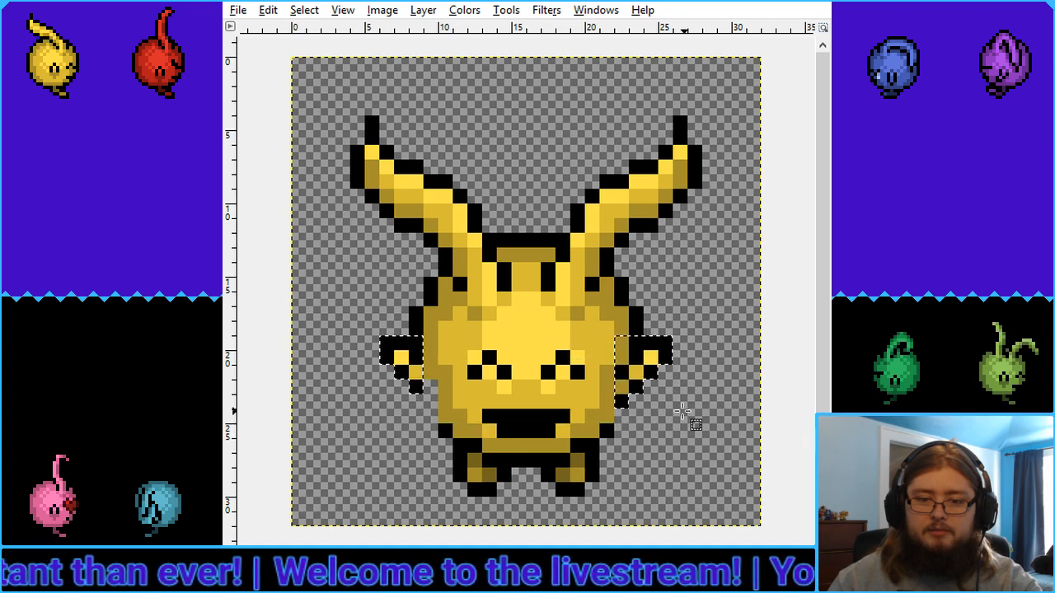
{"action": "left_click_drag", "start_coordinate": [643, 376], "coordinate": [642, 394]}
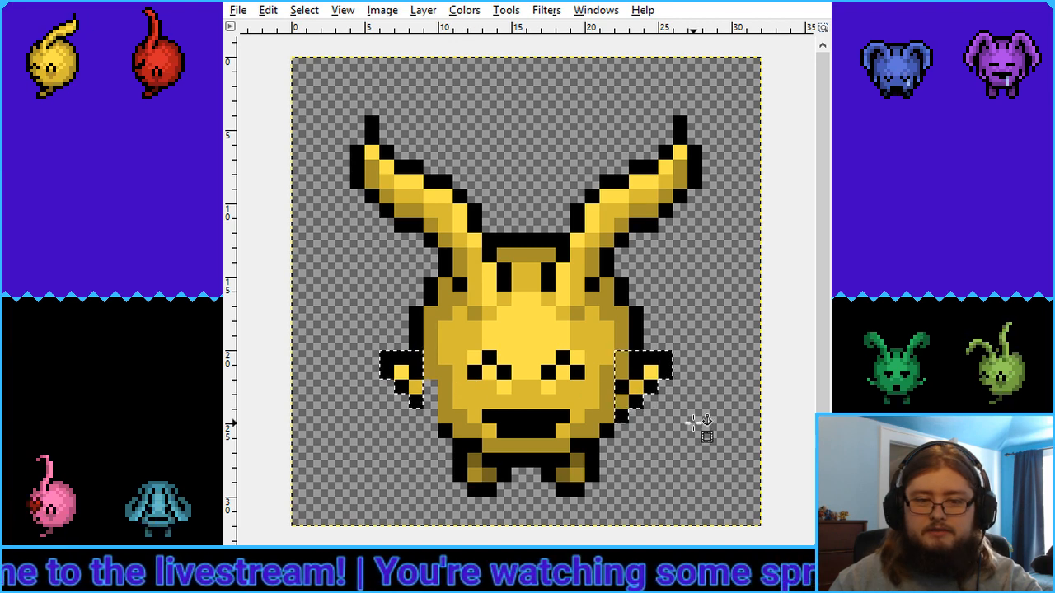
{"action": "left_click", "coordinate": [685, 459]}
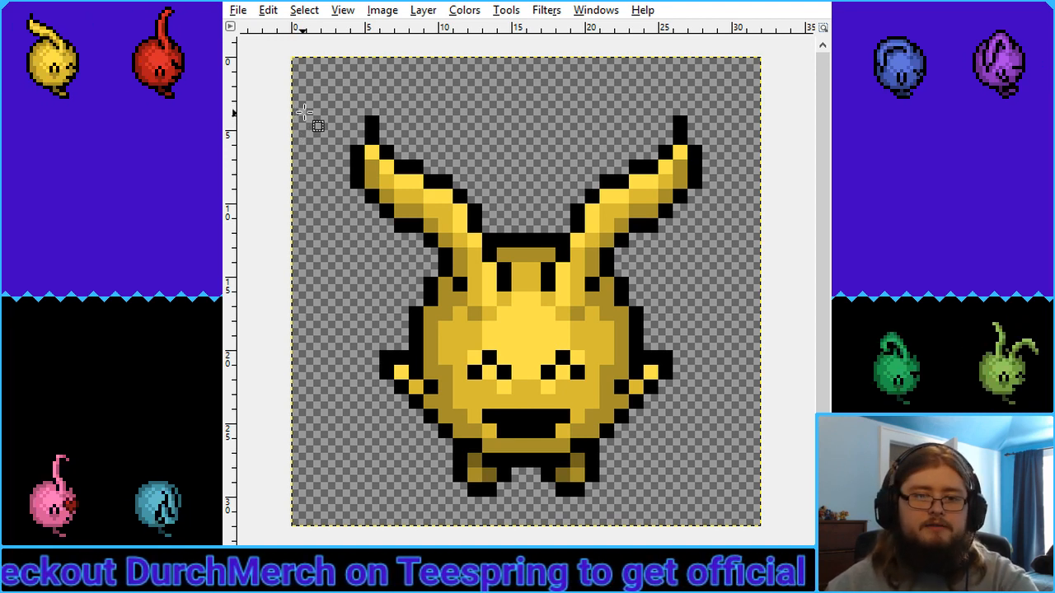
Examine the sprite with its raised arms at several zoom levels
{"action": "left_click_drag", "start_coordinate": [278, 58], "coordinate": [511, 217]}
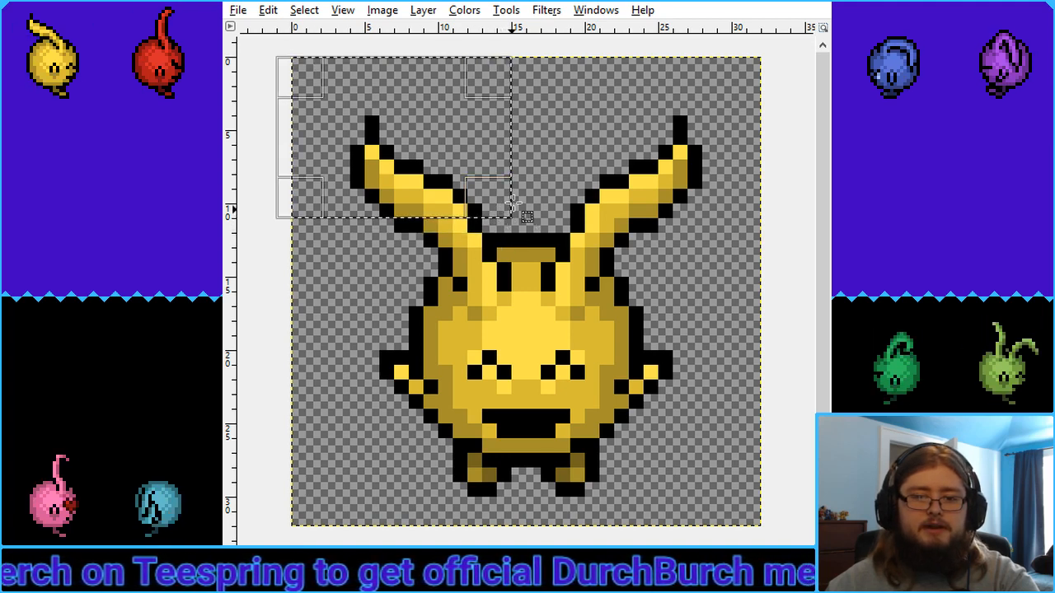
{"action": "left_click", "coordinate": [517, 202]}
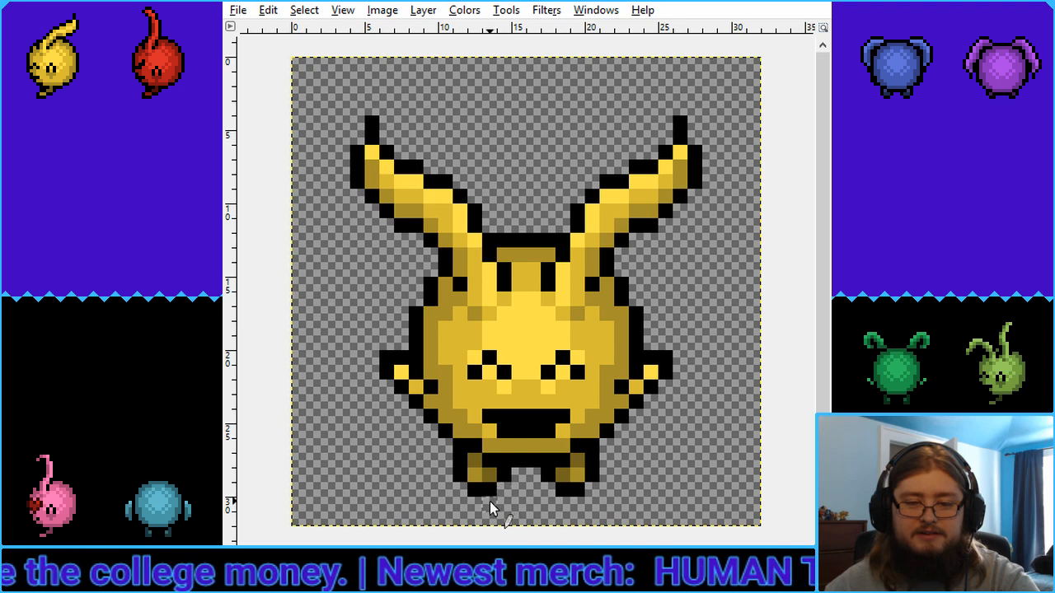
{"action": "left_click", "coordinate": [503, 478]}
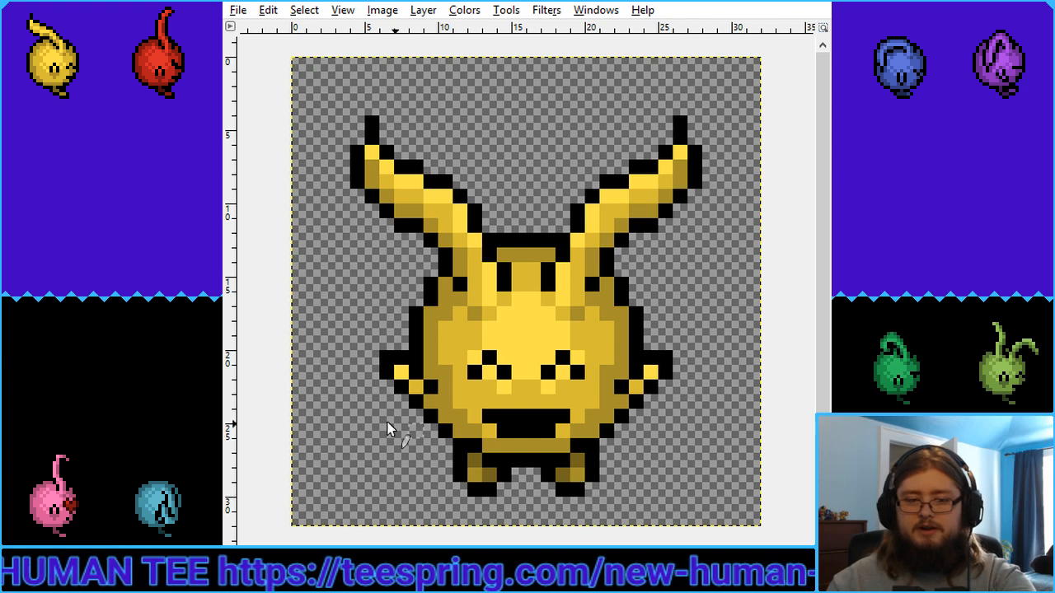
{"action": "key", "text": "4"}
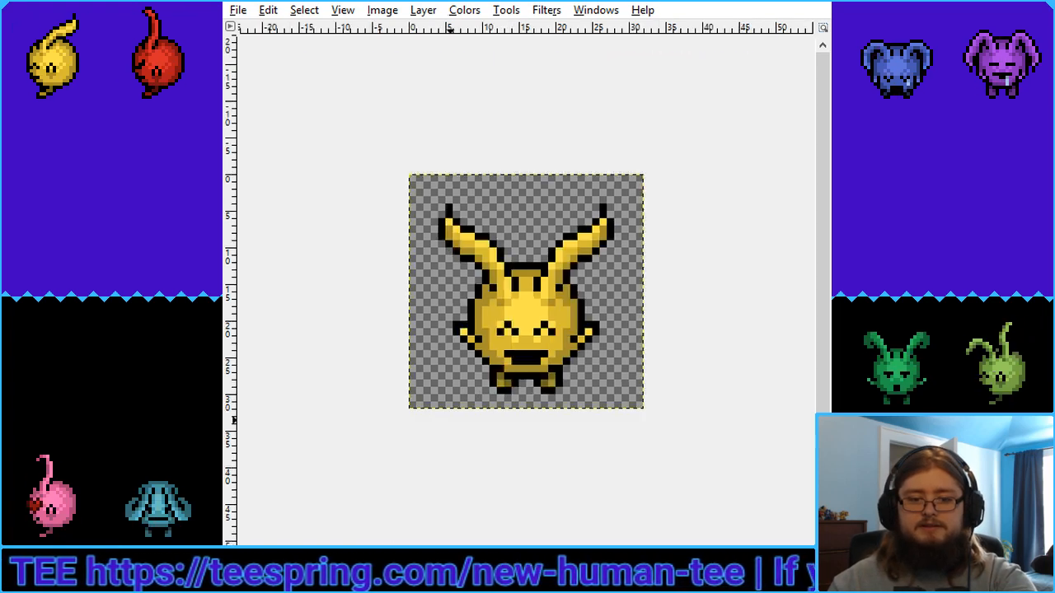
{"action": "key", "text": "2"}
{"action": "key", "text": "1"}
{"action": "key", "text": "4"}
{"action": "key", "text": "5"}
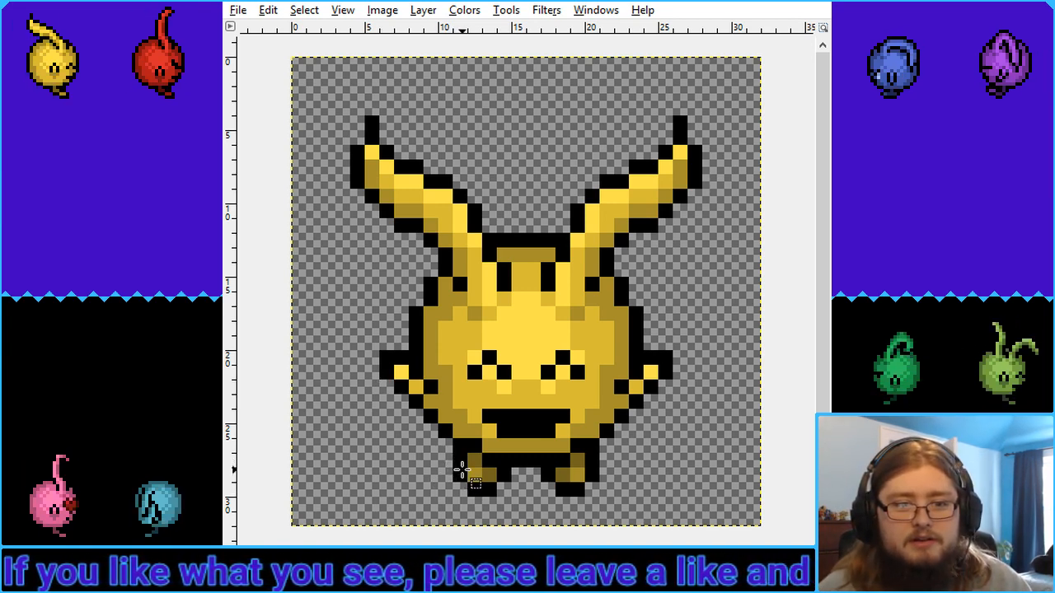
{"action": "left_click_drag", "start_coordinate": [453, 454], "coordinate": [511, 496]}
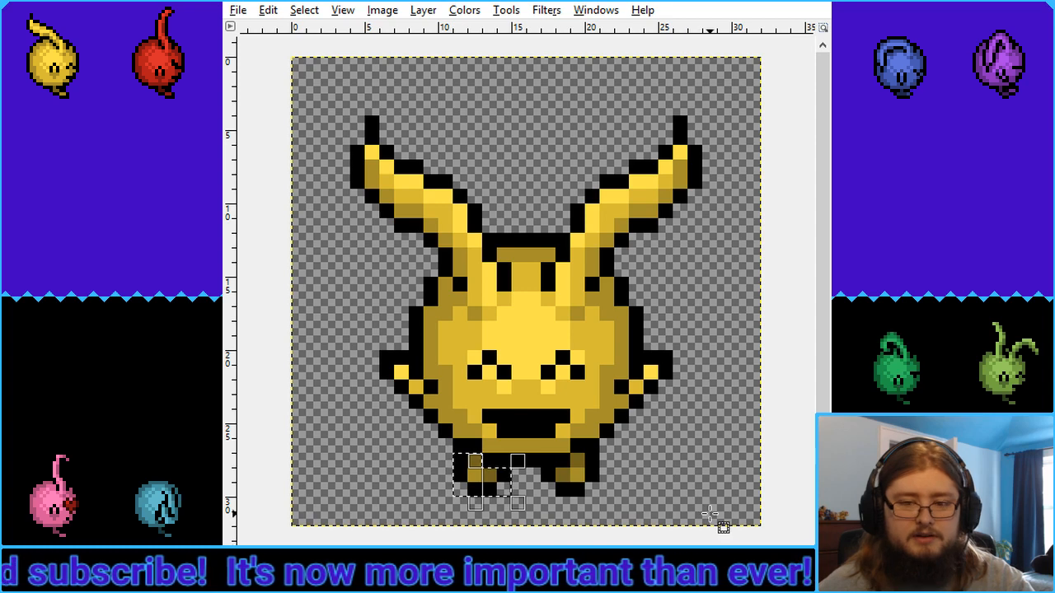
{"action": "key", "text": "ctrl+z"}
{"action": "key", "text": "ctrl+z"}
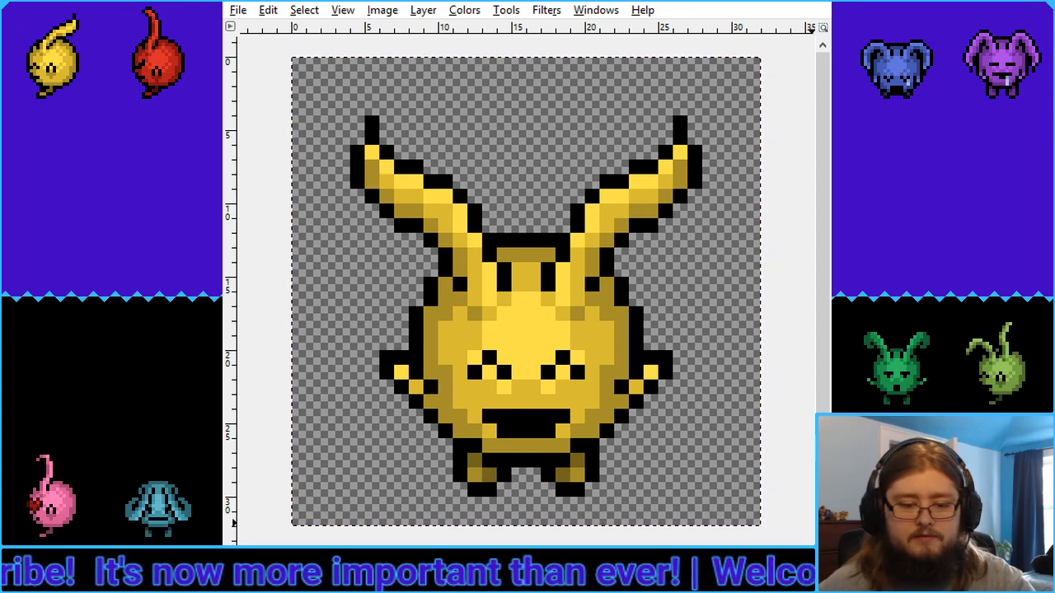
{"action": "key", "text": "ctrl+shift+a"}
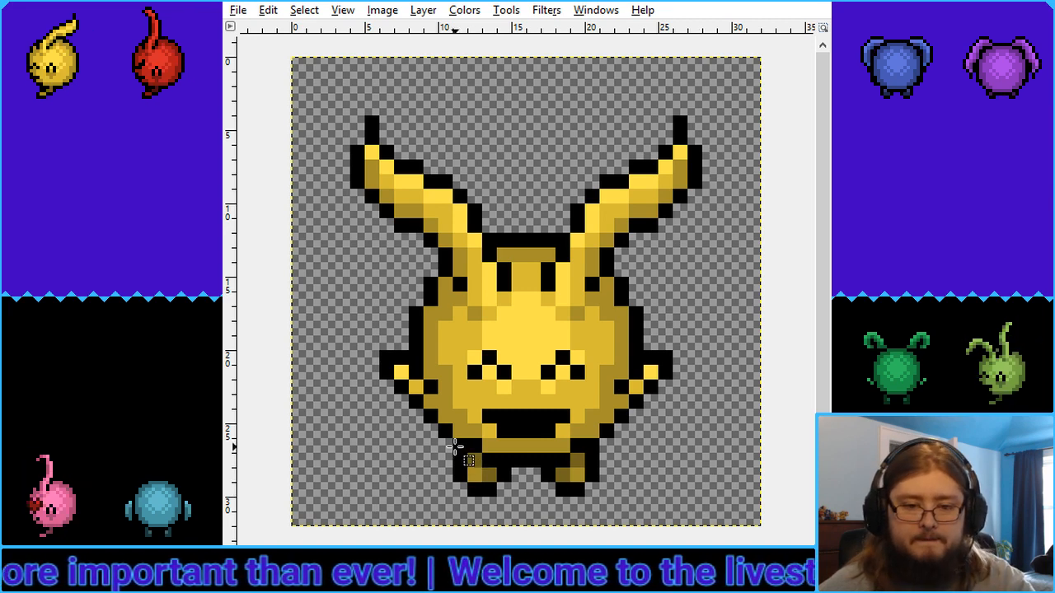
Select the left foot in an L-shaped area, shift it down one pixel and anchor it
{"action": "left_click_drag", "start_coordinate": [454, 446], "coordinate": [489, 503]}
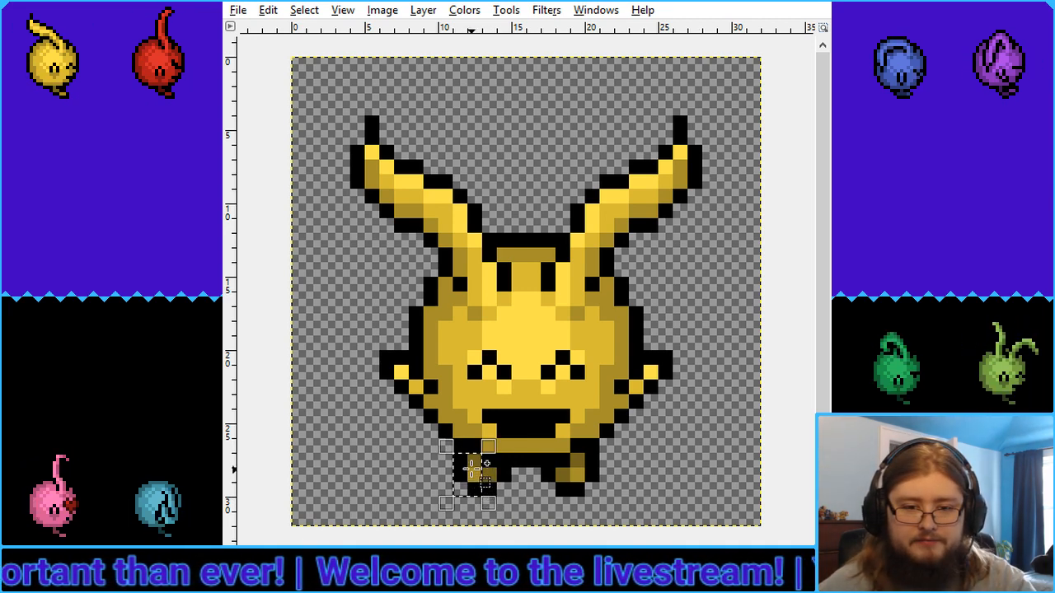
{"action": "left_click_drag", "start_coordinate": [472, 469], "coordinate": [511, 497]}
{"action": "key", "text": "ctrl+c"}
{"action": "key", "text": "ctrl+v"}
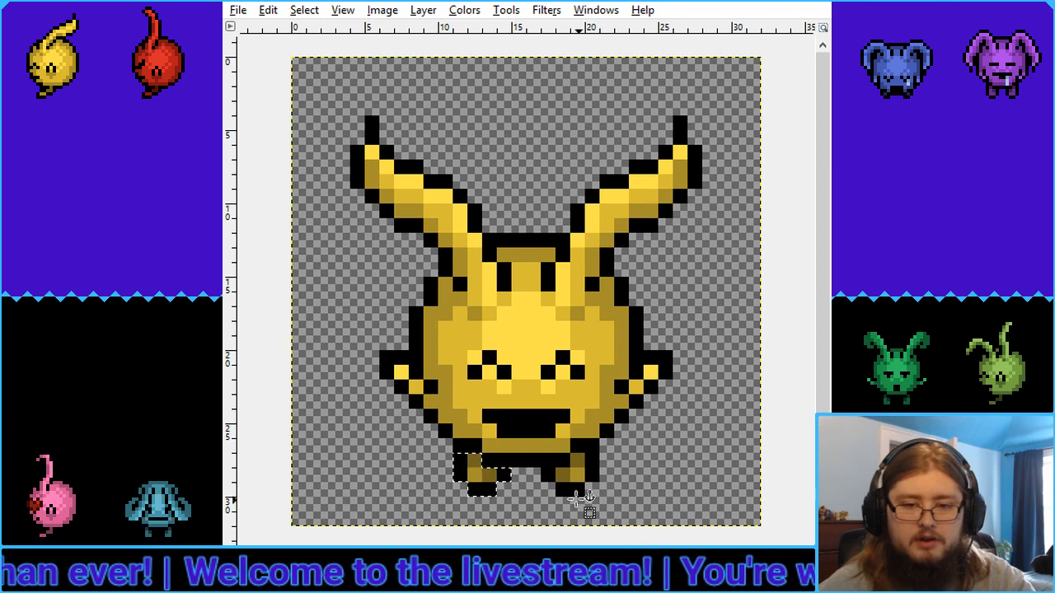
{"action": "key", "text": "Down"}
{"action": "left_click", "coordinate": [443, 445]}
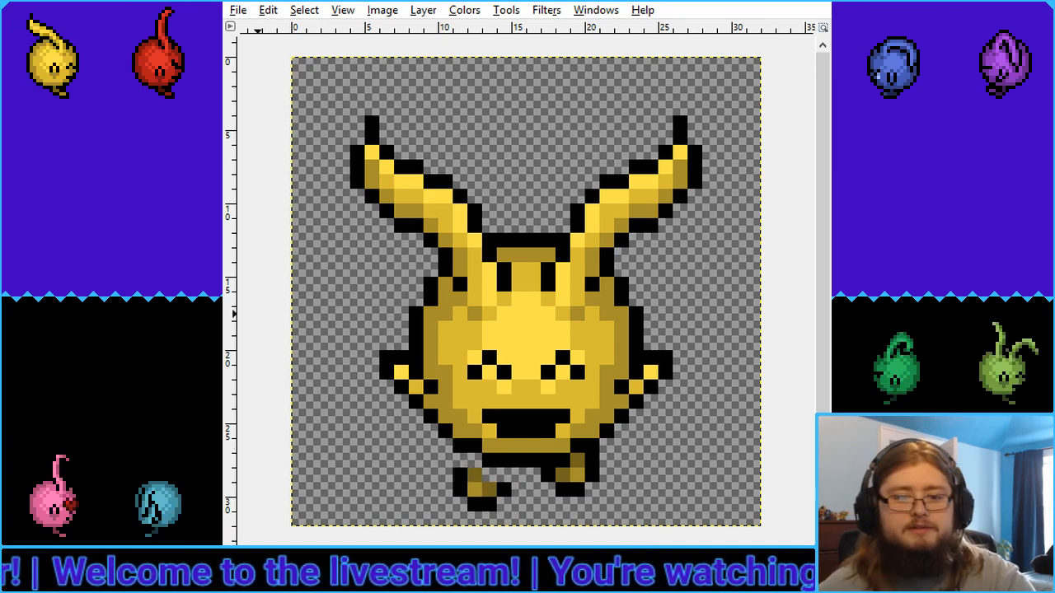
Fill the gap above the lowered left foot with black outline and gold shading pixels to lengthen the leg
{"action": "left_click", "coordinate": [484, 492]}
{"action": "left_click", "coordinate": [476, 476]}
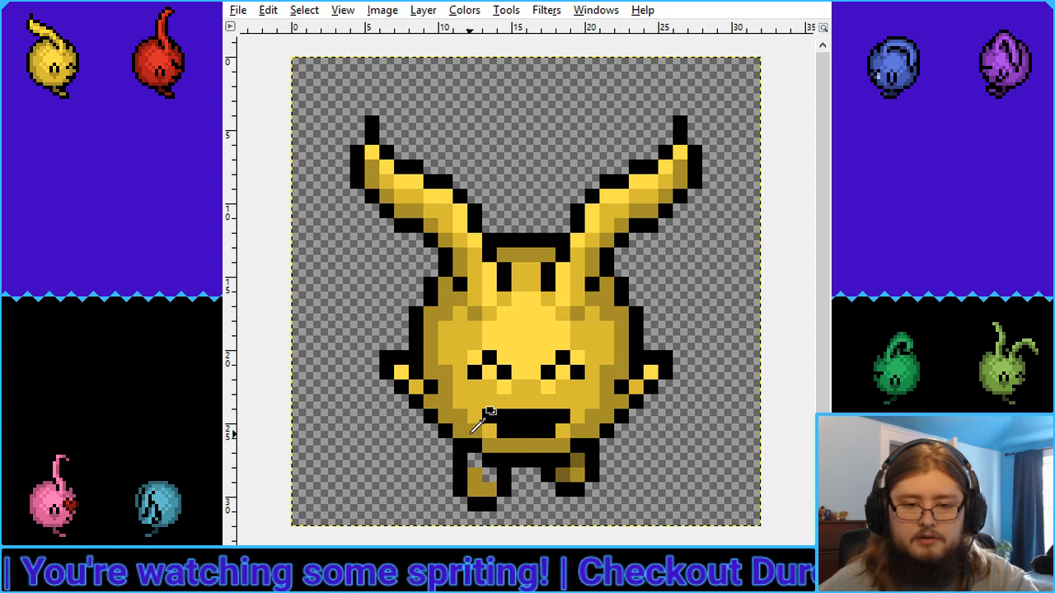
{"action": "left_click", "coordinate": [491, 473]}
{"action": "left_click", "coordinate": [476, 462]}
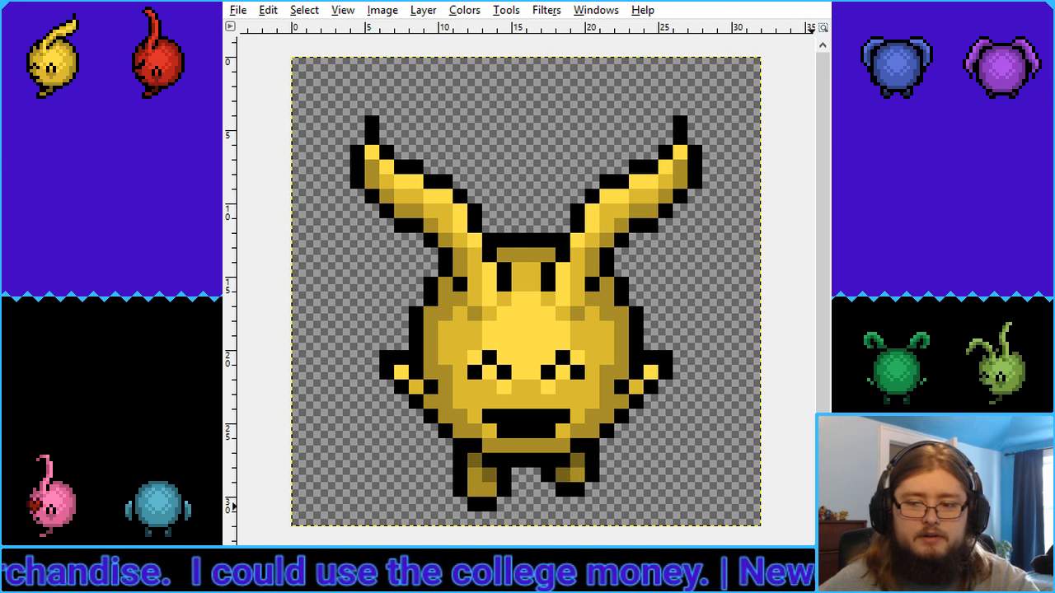
Erase the right leg and foot completely below the body outline
{"action": "key", "text": "ctrl+z"}
{"action": "mouse_move", "coordinate": [581, 490]}
{"action": "left_mouse_down"}
{"action": "mouse_move", "coordinate": [566, 491]}
{"action": "mouse_move", "coordinate": [582, 467]}
{"action": "left_mouse_up"}
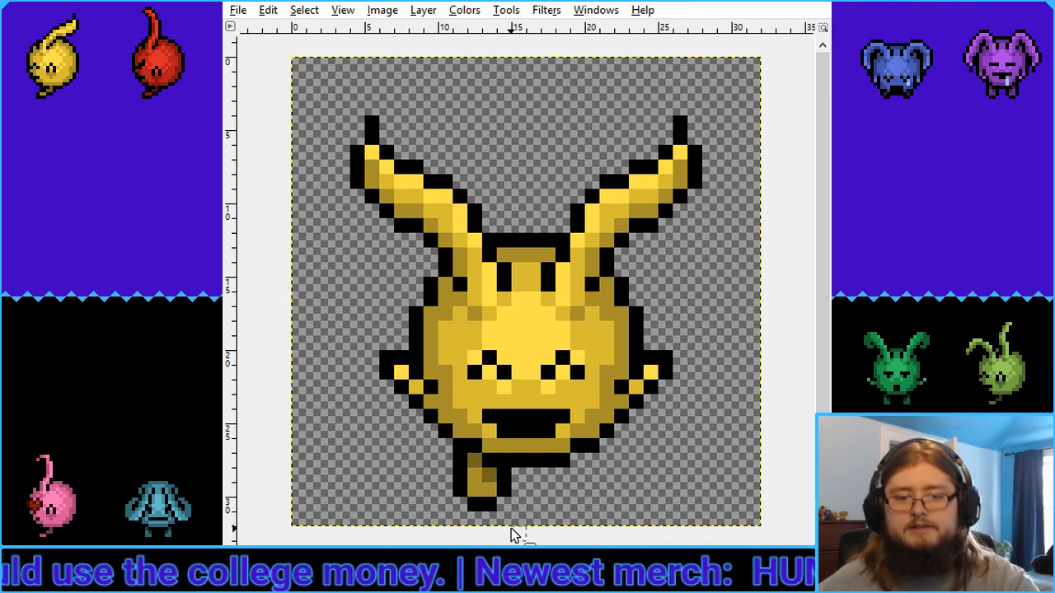
{"action": "key", "text": "4"}
{"action": "key", "text": "2"}
{"action": "key", "text": "5"}
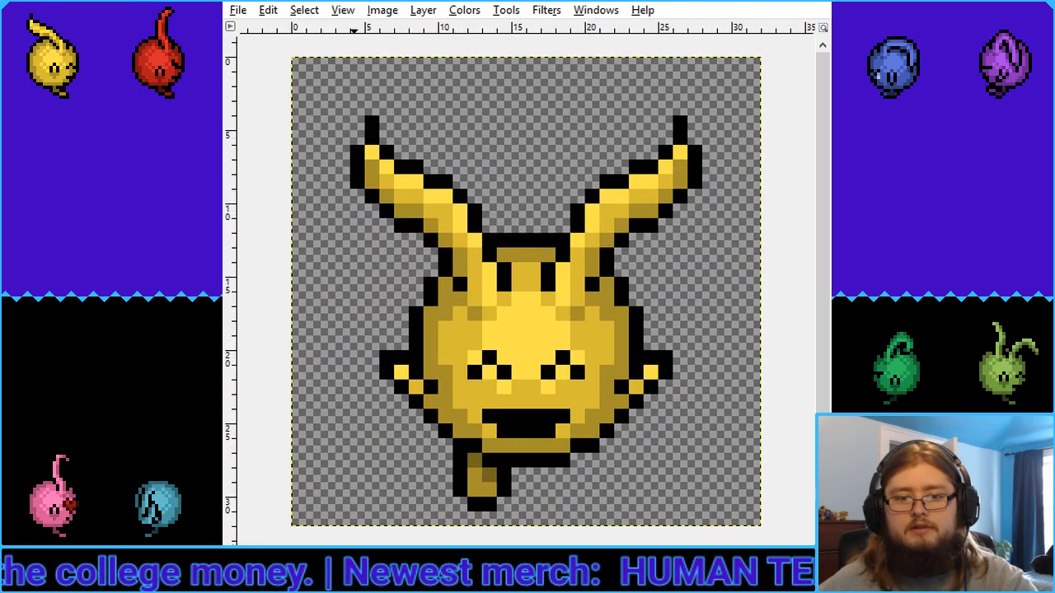
{"action": "key", "text": "ctrl+z"}
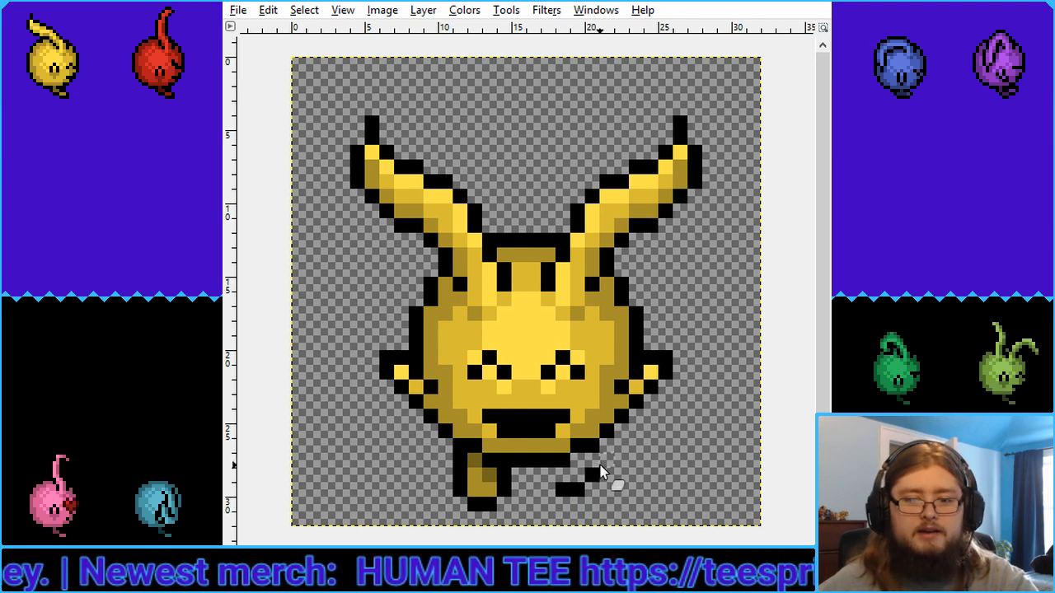
{"action": "mouse_move", "coordinate": [601, 465]}
{"action": "left_mouse_down"}
{"action": "mouse_move", "coordinate": [590, 492]}
{"action": "mouse_move", "coordinate": [550, 491]}
{"action": "left_mouse_up"}
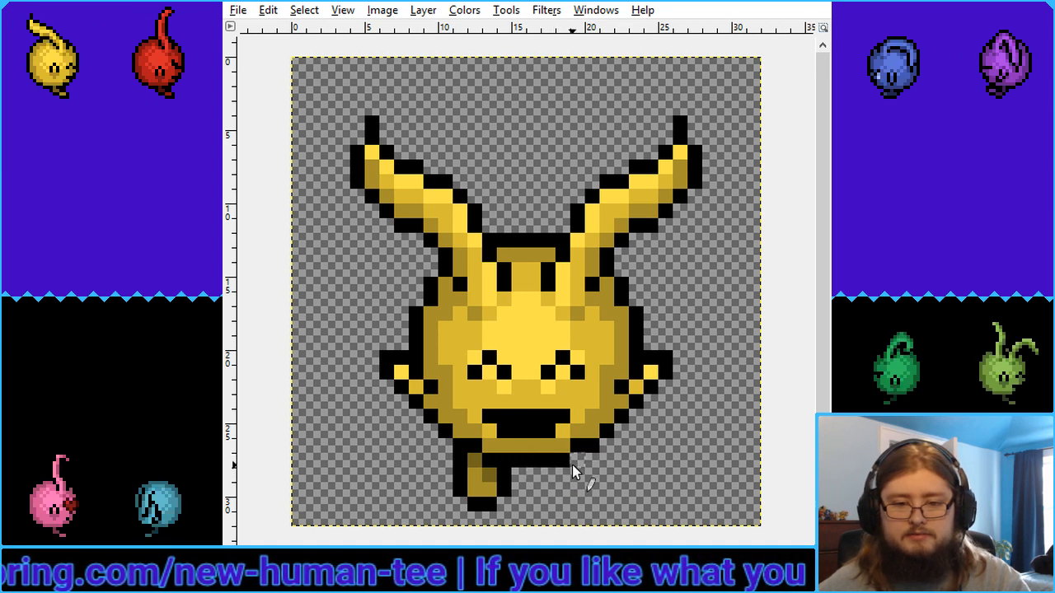
Examine the one-legged pose at several zoom levels
{"action": "key", "text": "minus"}
{"action": "key", "text": "minus"}
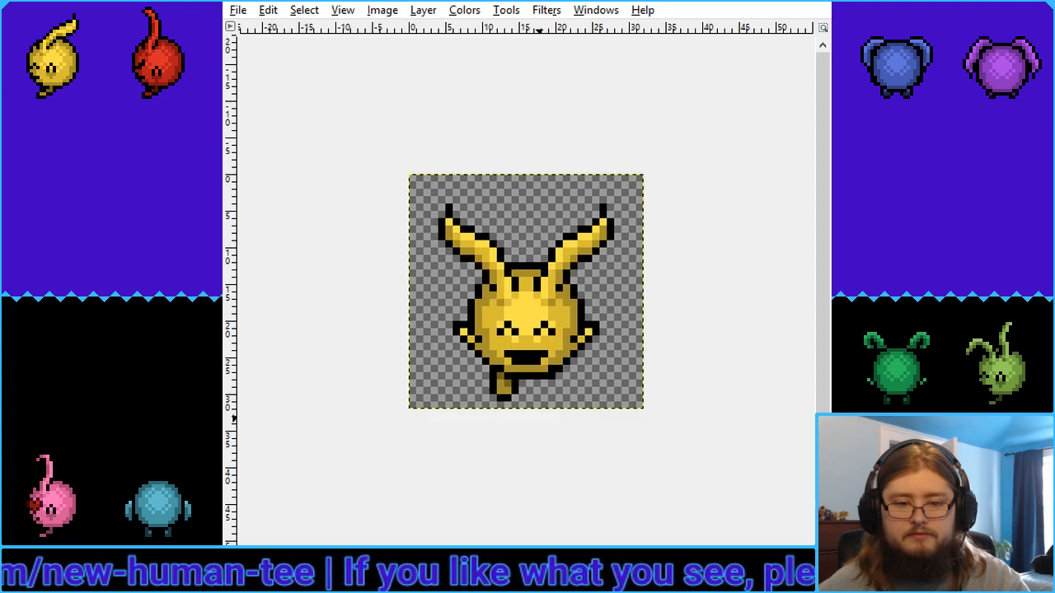
{"action": "key", "text": "3"}
{"action": "key", "text": "2"}
{"action": "key", "text": "4"}
{"action": "key", "text": "5"}
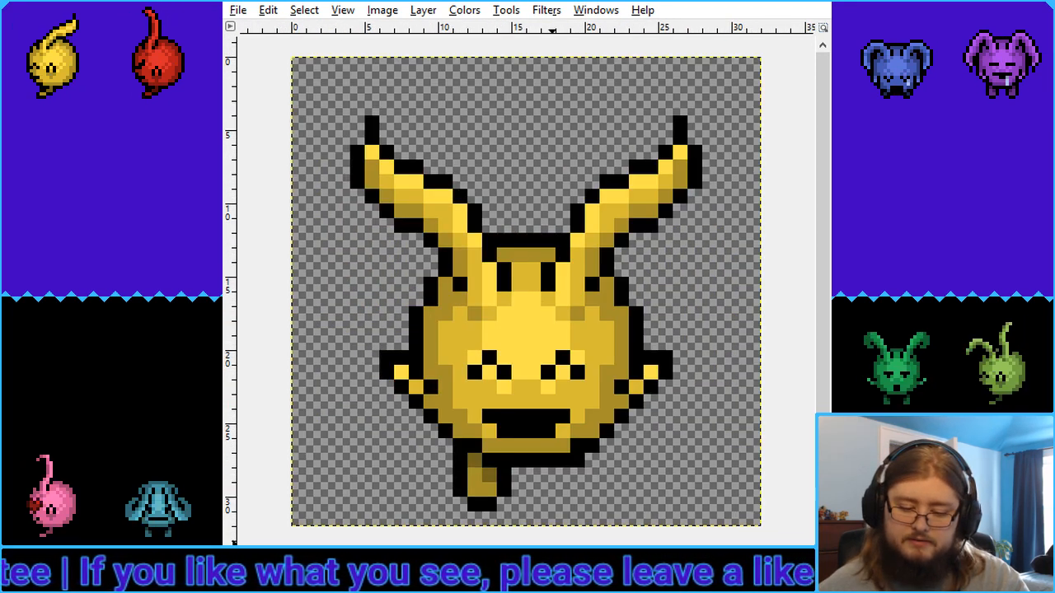
{"action": "key", "text": "3"}
{"action": "key", "text": "2"}
{"action": "key", "text": "5"}
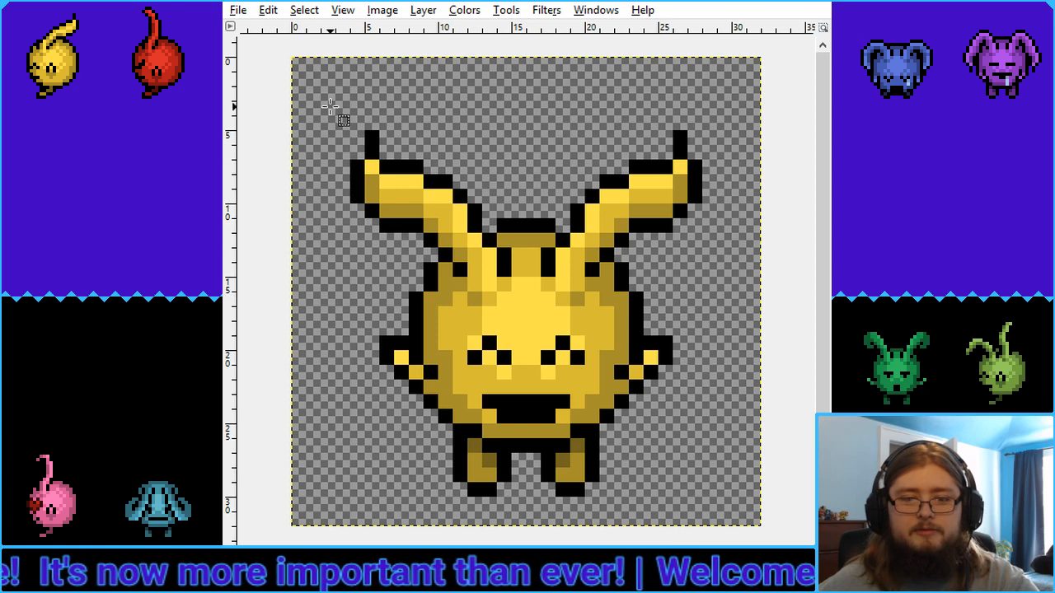
Copy the left ear from the other frame, paste it above the head with its tip at the canvas's upper edge, and anchor it
{"action": "left_click_drag", "start_coordinate": [335, 102], "coordinate": [506, 272]}
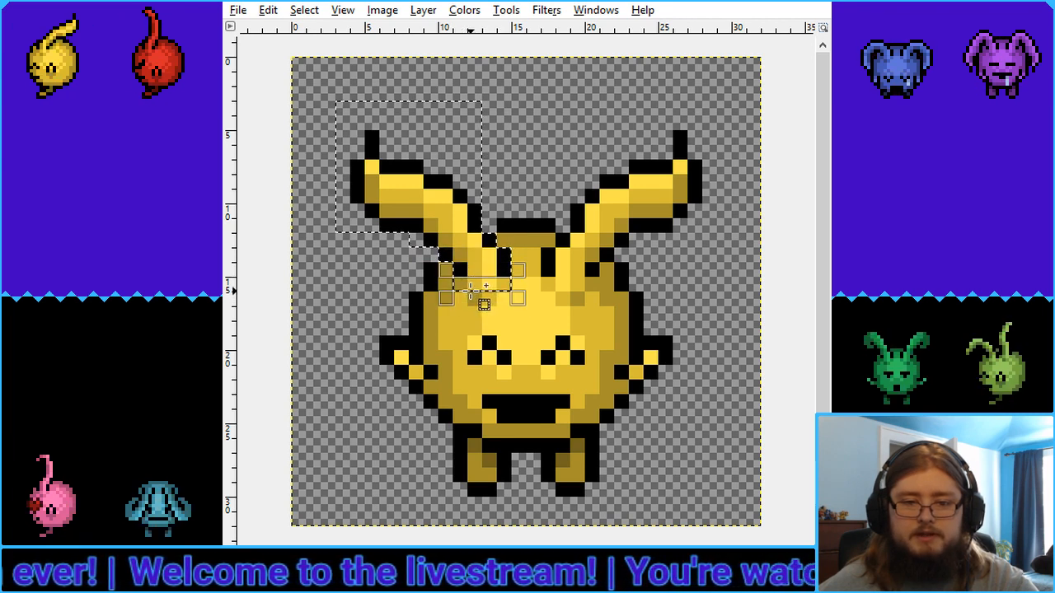
{"action": "left_click_drag", "start_coordinate": [494, 299], "coordinate": [496, 301]}
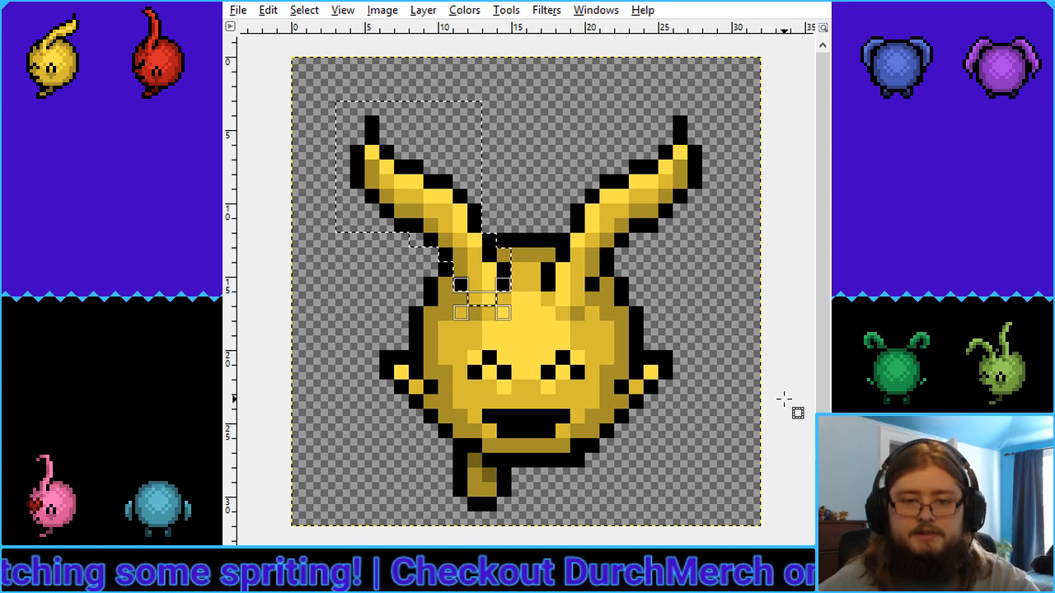
{"action": "left_click", "coordinate": [776, 355]}
{"action": "key", "text": "ctrl+v"}
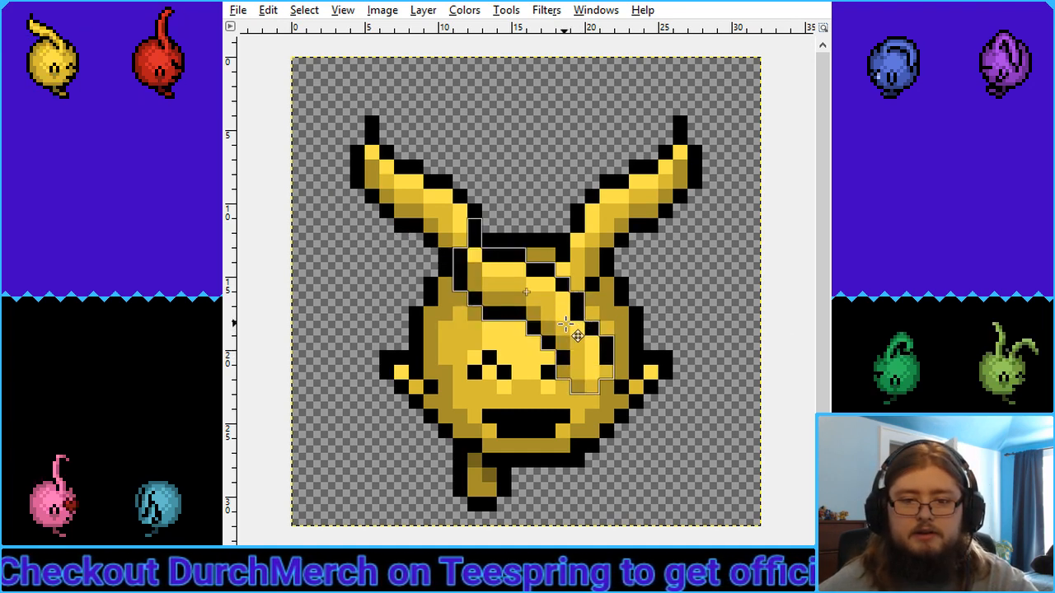
{"action": "left_click_drag", "start_coordinate": [592, 342], "coordinate": [507, 160]}
{"action": "left_click", "coordinate": [556, 143]}
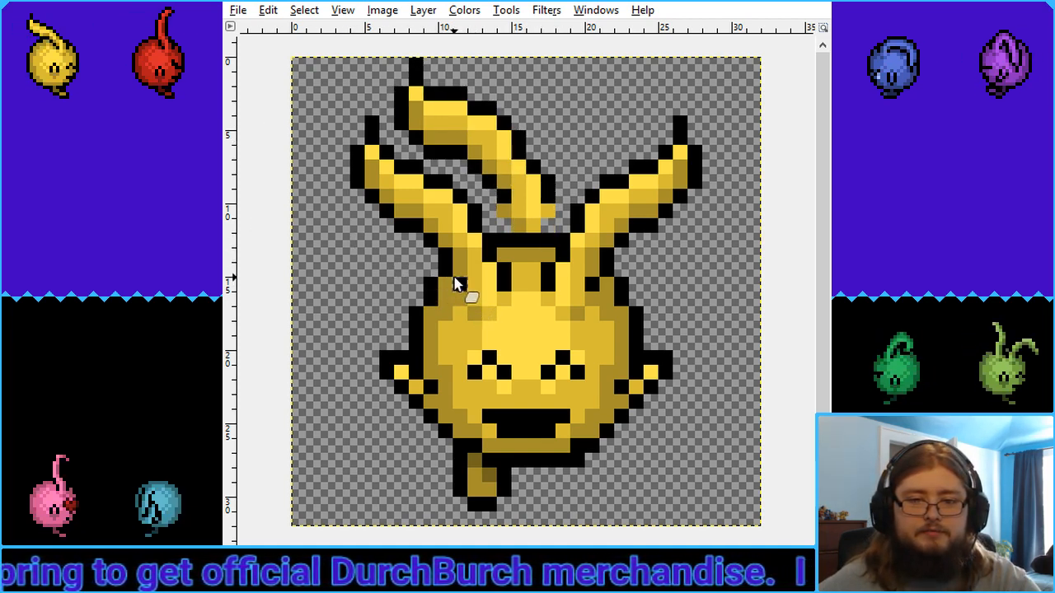
Erase both old ears and their leftover pixels on either side of the head, keeping the loose ear above it
{"action": "mouse_move", "coordinate": [449, 272]}
{"action": "left_mouse_down"}
{"action": "mouse_move", "coordinate": [439, 242]}
{"action": "mouse_move", "coordinate": [360, 191]}
{"action": "mouse_move", "coordinate": [357, 156]}
{"action": "mouse_move", "coordinate": [374, 125]}
{"action": "mouse_move", "coordinate": [366, 163]}
{"action": "mouse_move", "coordinate": [399, 160]}
{"action": "mouse_move", "coordinate": [368, 155]}
{"action": "mouse_move", "coordinate": [369, 173]}
{"action": "mouse_move", "coordinate": [424, 176]}
{"action": "mouse_move", "coordinate": [447, 188]}
{"action": "mouse_move", "coordinate": [401, 193]}
{"action": "mouse_move", "coordinate": [399, 206]}
{"action": "mouse_move", "coordinate": [388, 196]}
{"action": "mouse_move", "coordinate": [424, 212]}
{"action": "mouse_move", "coordinate": [476, 214]}
{"action": "mouse_move", "coordinate": [444, 233]}
{"action": "mouse_move", "coordinate": [478, 241]}
{"action": "left_mouse_up"}
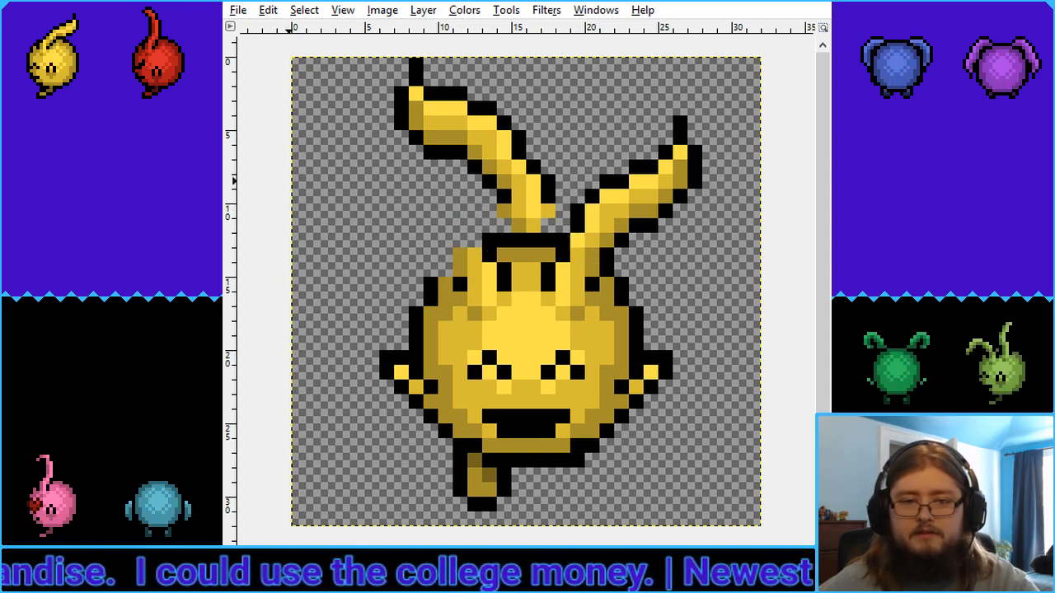
{"action": "mouse_move", "coordinate": [718, 260]}
{"action": "left_mouse_down"}
{"action": "mouse_move", "coordinate": [616, 157]}
{"action": "mouse_move", "coordinate": [593, 113]}
{"action": "mouse_move", "coordinate": [570, 102]}
{"action": "left_mouse_up"}
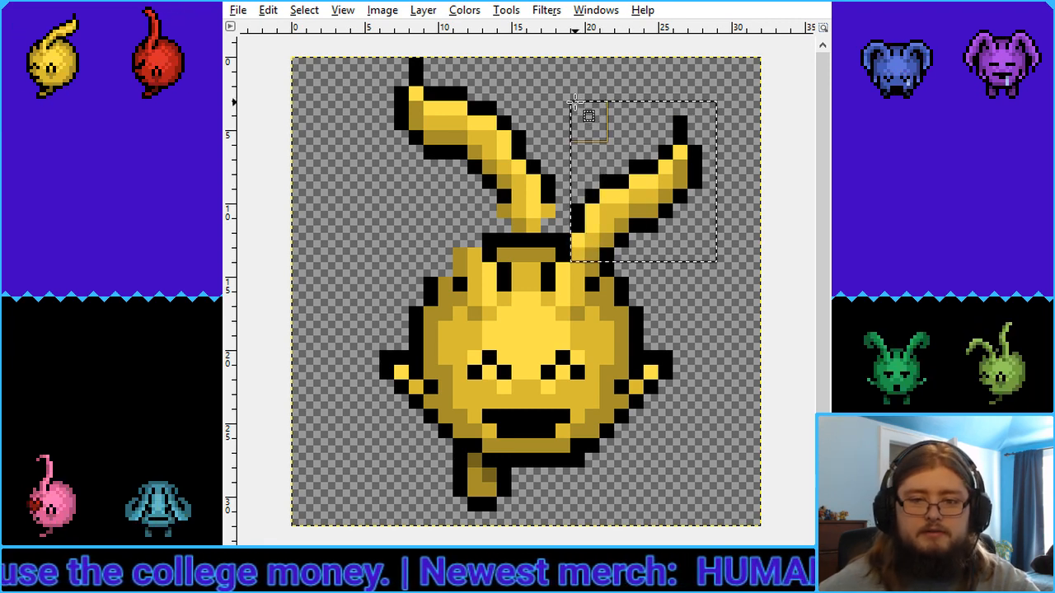
{"action": "key", "text": "Delete"}
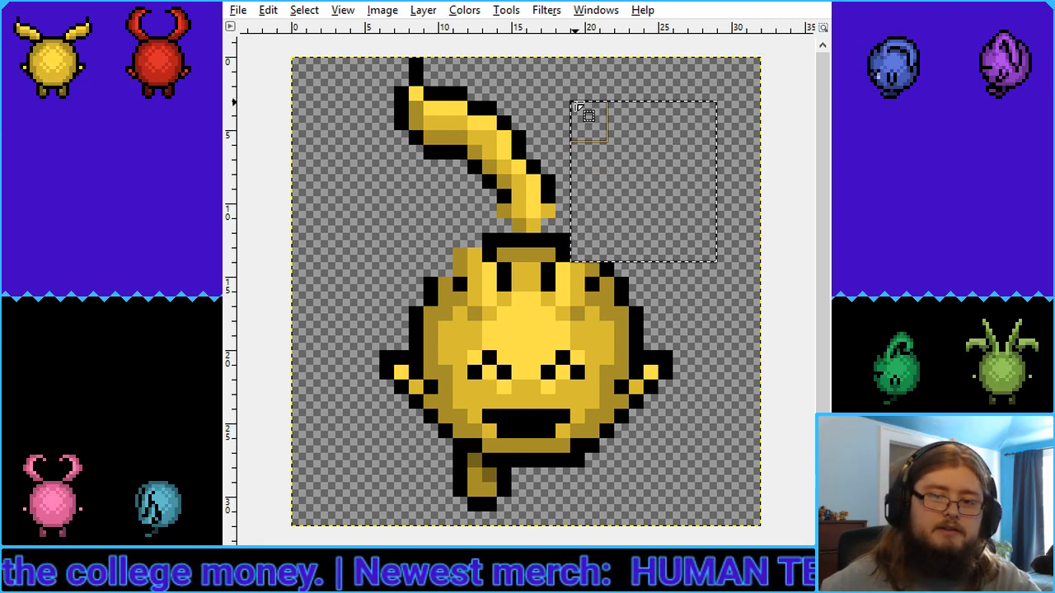
{"action": "left_click", "coordinate": [689, 285]}
{"action": "left_click_drag", "start_coordinate": [438, 249], "coordinate": [498, 260]}
{"action": "left_click", "coordinate": [595, 266]}
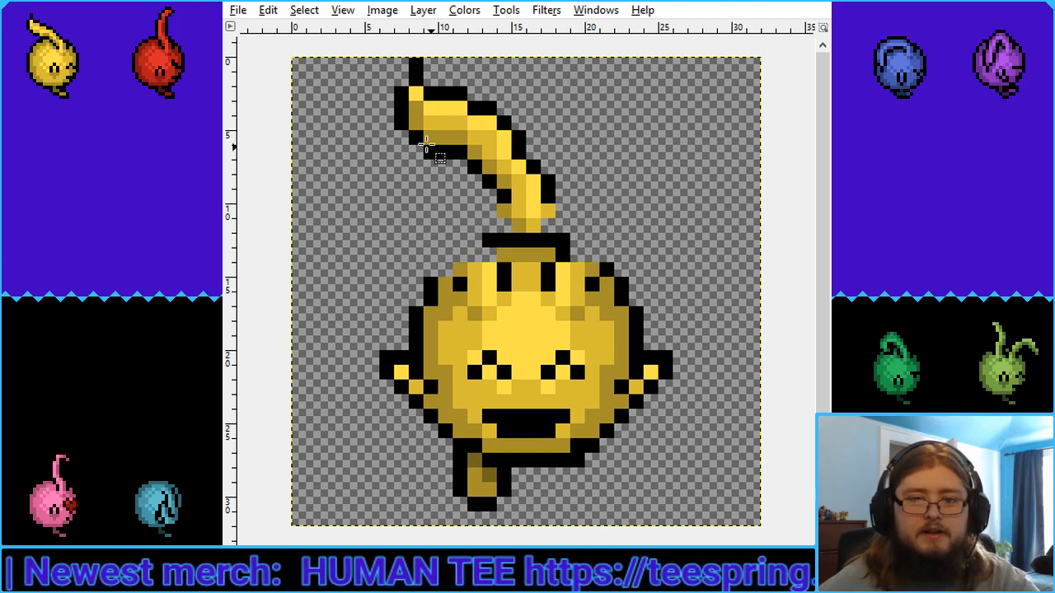
Cut the loose ear above the head and paste it onto the head's left side, angled outward
{"action": "left_click_drag", "start_coordinate": [382, 59], "coordinate": [569, 231]}
{"action": "key", "text": "Delete"}
{"action": "key", "text": "ctrl+v"}
{"action": "left_click_drag", "start_coordinate": [519, 173], "coordinate": [489, 265]}
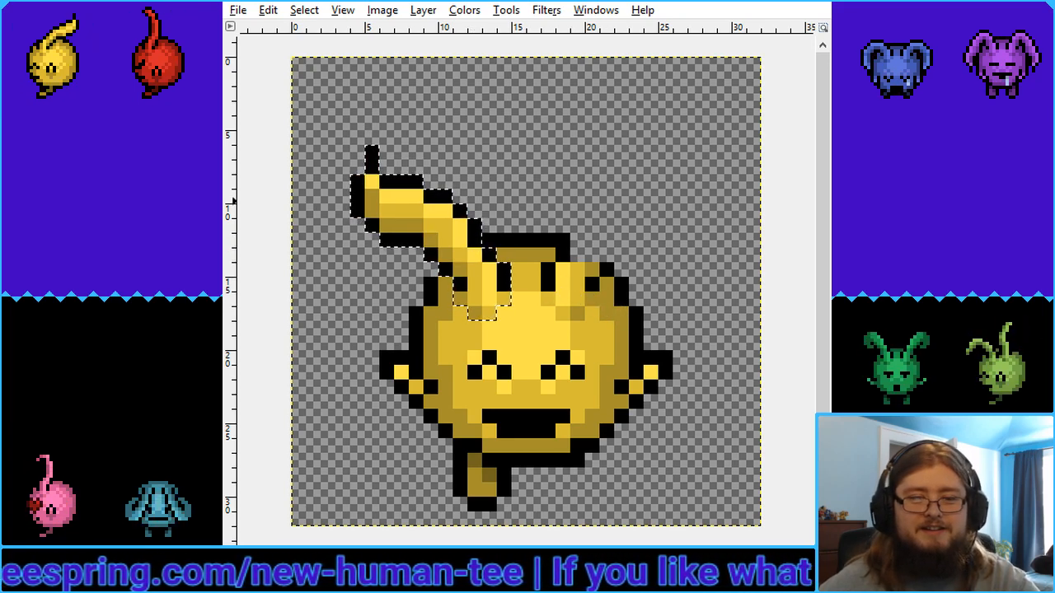
{"action": "left_click", "coordinate": [442, 232]}
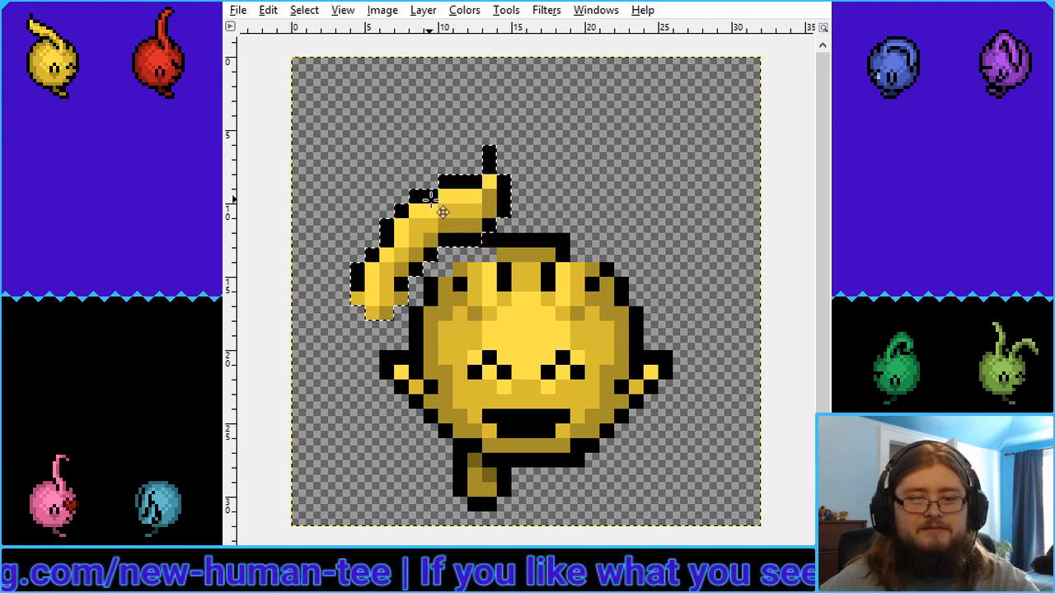
{"action": "left_click", "coordinate": [410, 217]}
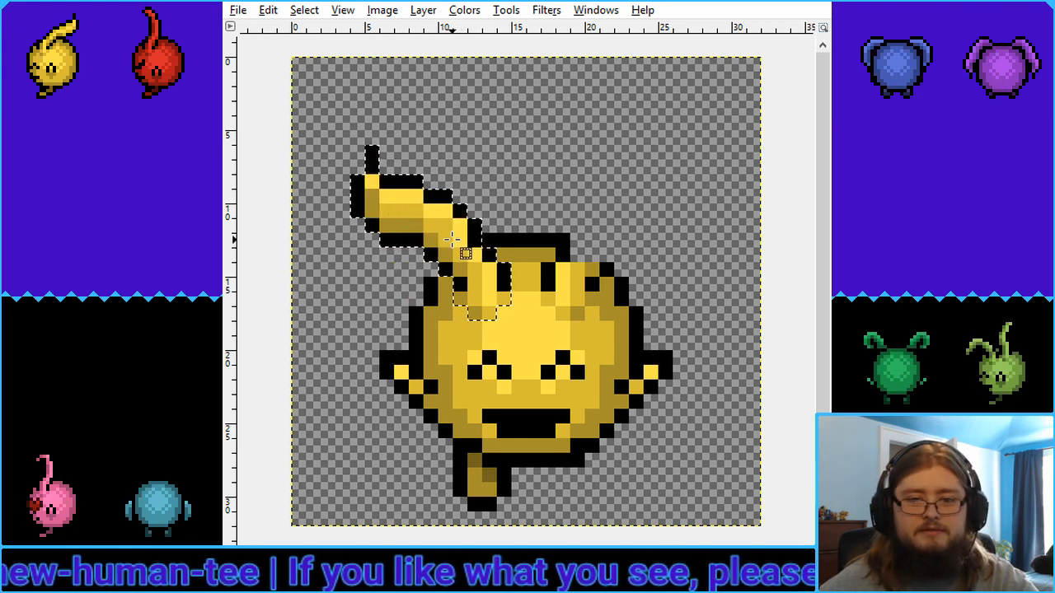
Paste a second copy of the ear, flip it horizontally and anchor it on the head's right side
{"action": "key", "text": "Right"}
{"action": "key", "text": "Right"}
{"action": "key", "text": "Right"}
{"action": "key", "text": "Right"}
{"action": "key", "text": "Down"}
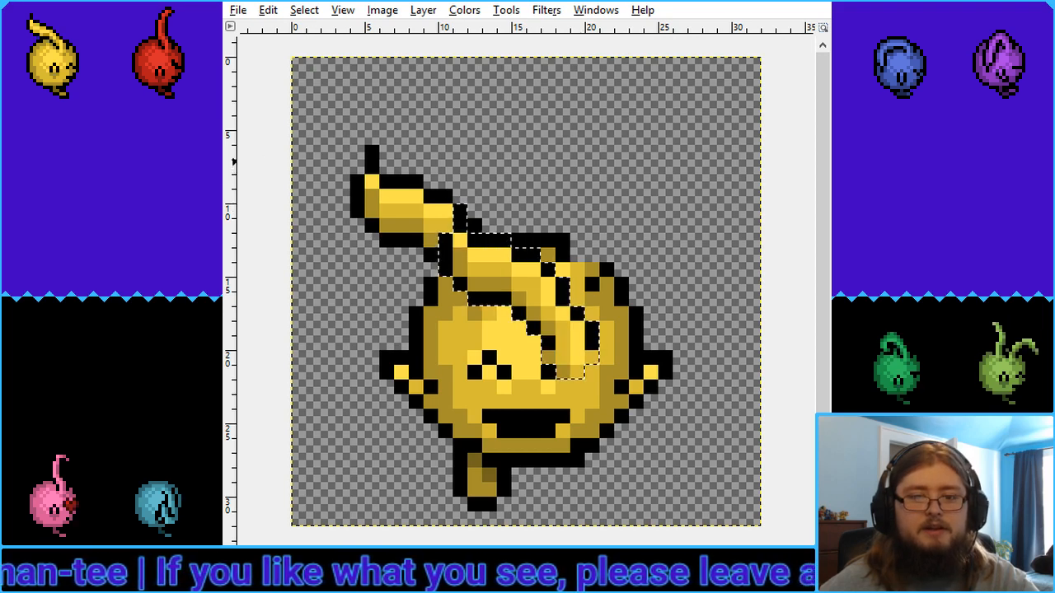
{"action": "left_click", "coordinate": [548, 305]}
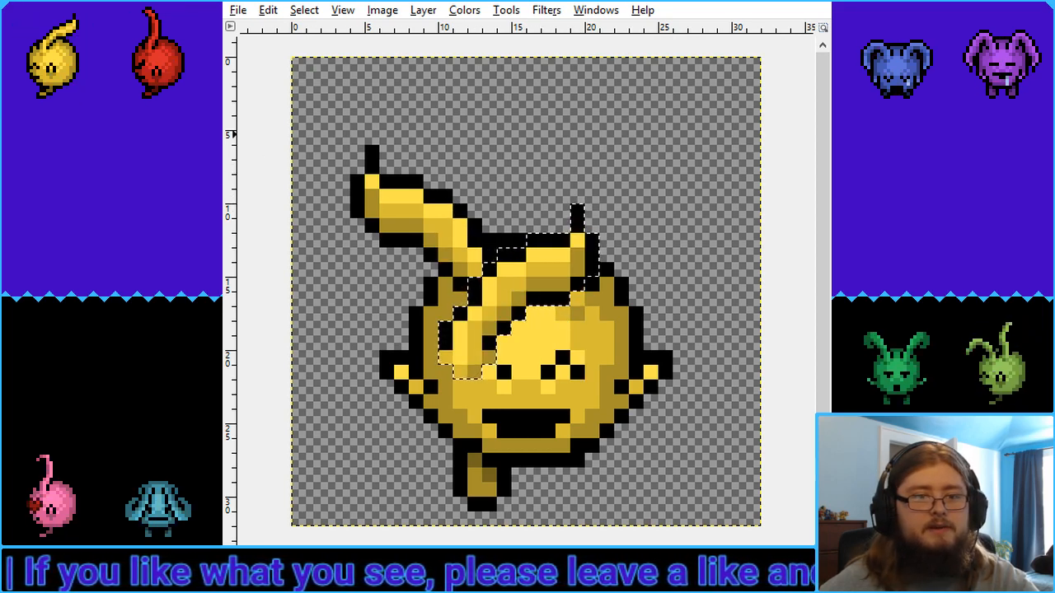
{"action": "left_click_drag", "start_coordinate": [454, 231], "coordinate": [616, 206]}
{"action": "left_click", "coordinate": [696, 272]}
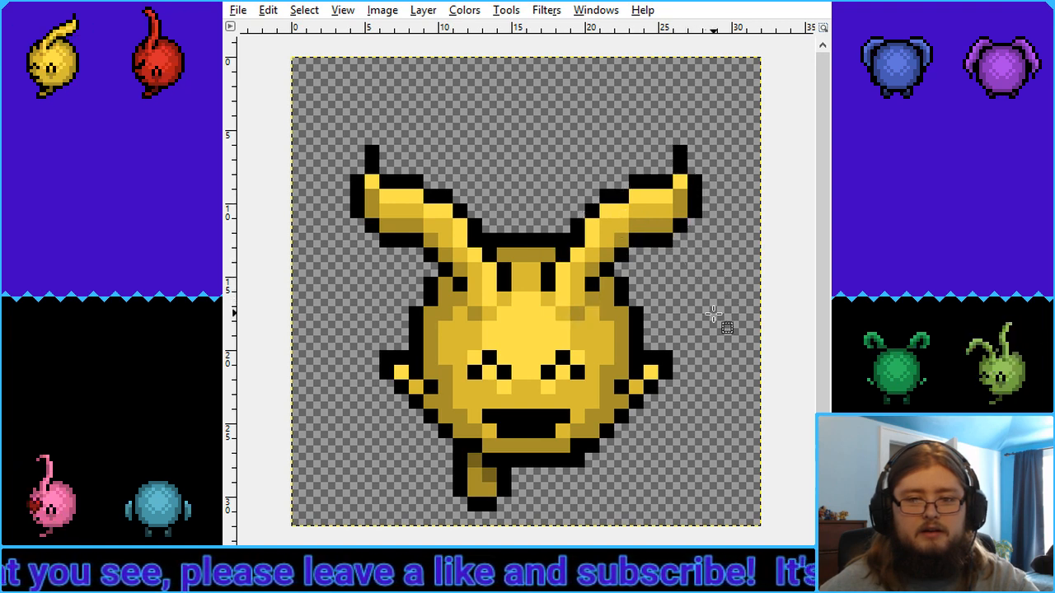
Shift the outer part of the left ear one pixel inward to shorten it
{"action": "scroll", "coordinate": [526, 290], "scroll_direction": "down", "scroll_amount": 4}
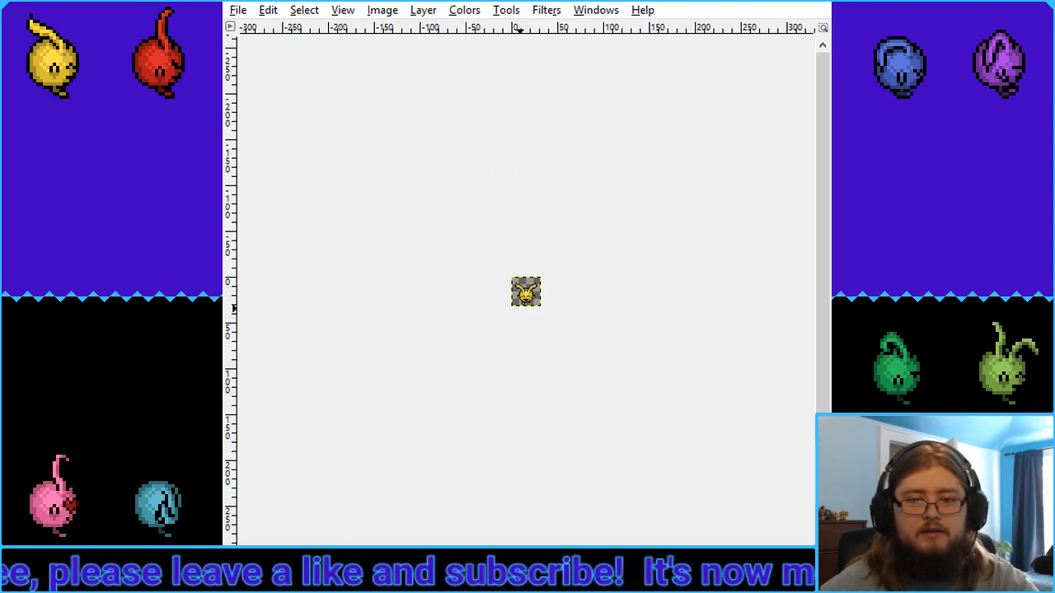
{"action": "scroll", "coordinate": [526, 291], "scroll_direction": "up", "scroll_amount": 4}
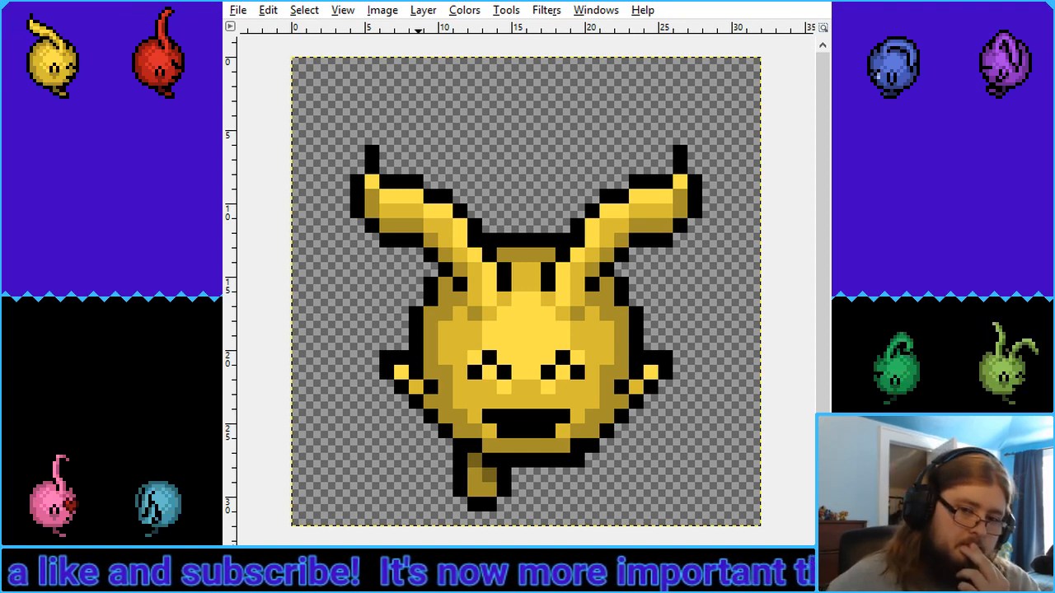
{"action": "scroll", "coordinate": [526, 290], "scroll_direction": "down", "scroll_amount": 4}
{"action": "key", "text": "4"}
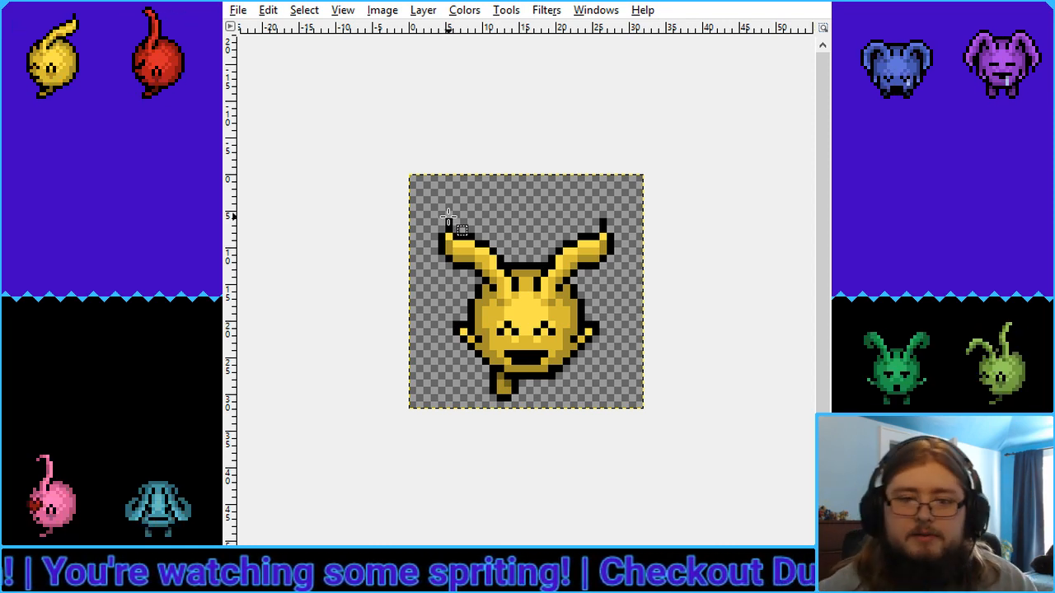
{"action": "key", "text": "2"}
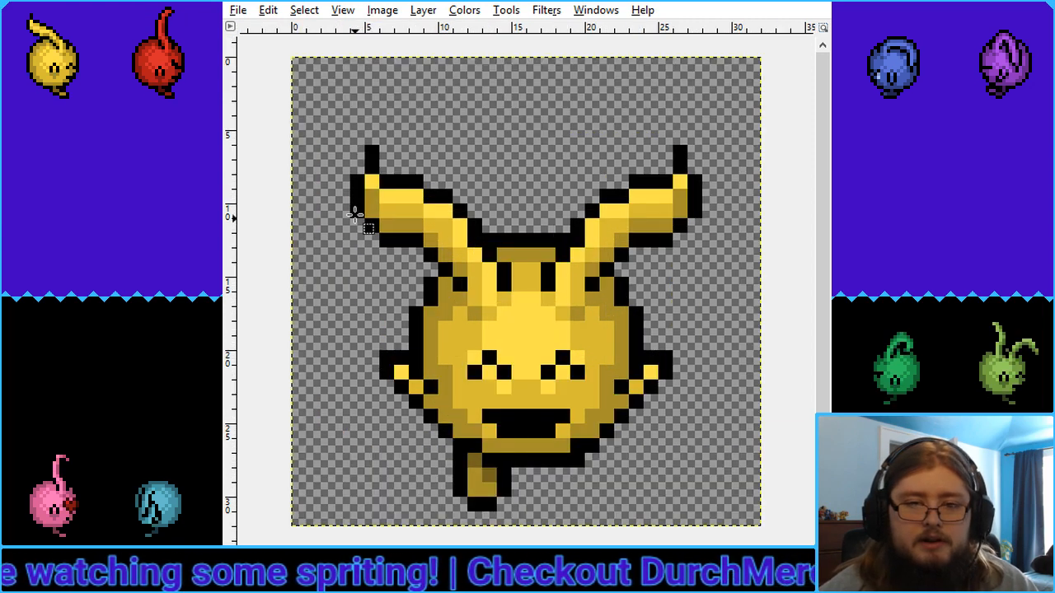
{"action": "left_click_drag", "start_coordinate": [351, 130], "coordinate": [413, 245]}
{"action": "key", "text": "ctrl+x"}
{"action": "key", "text": "ctrl+v"}
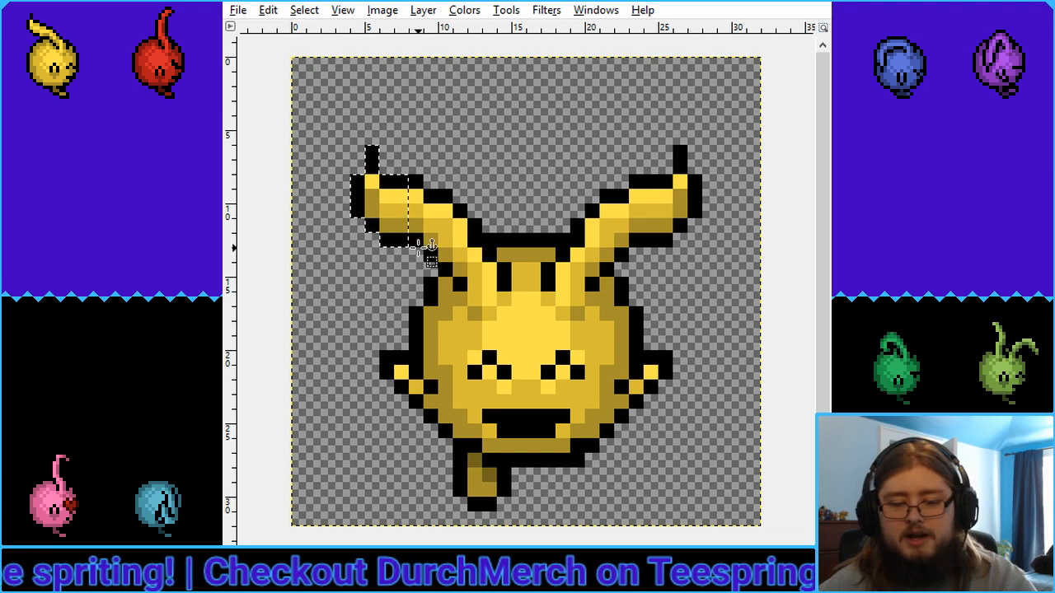
{"action": "key", "text": "Right"}
{"action": "left_click", "coordinate": [679, 280]}
Shift the outer part of the right ear one pixel inward to match the left ear
{"action": "left_click_drag", "start_coordinate": [633, 108], "coordinate": [729, 257]}
{"action": "key", "text": "ctrl+x"}
{"action": "key", "text": "ctrl+v"}
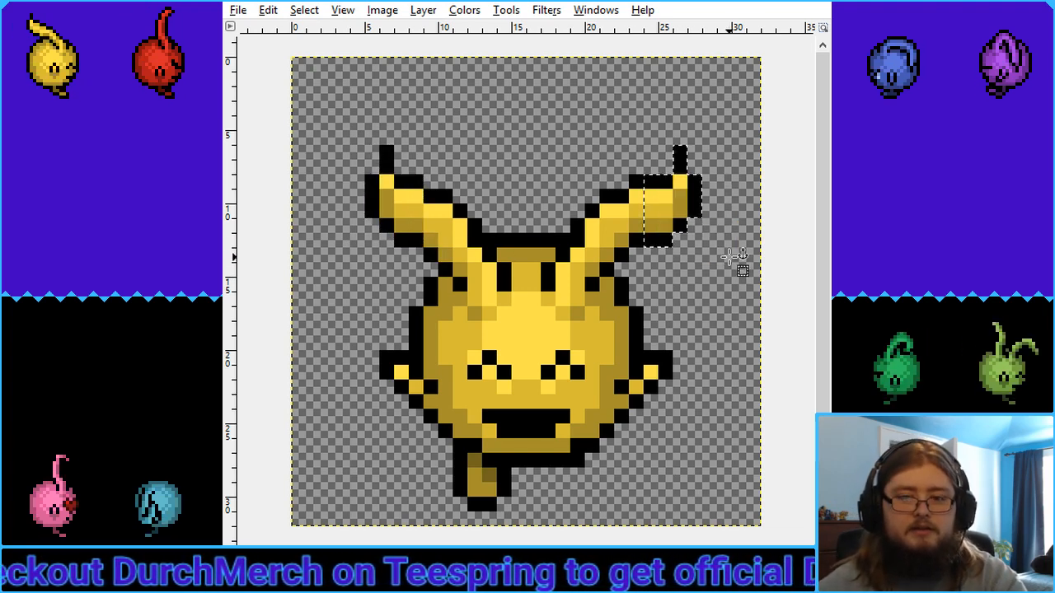
{"action": "key", "text": "Left"}
{"action": "left_click", "coordinate": [728, 258]}
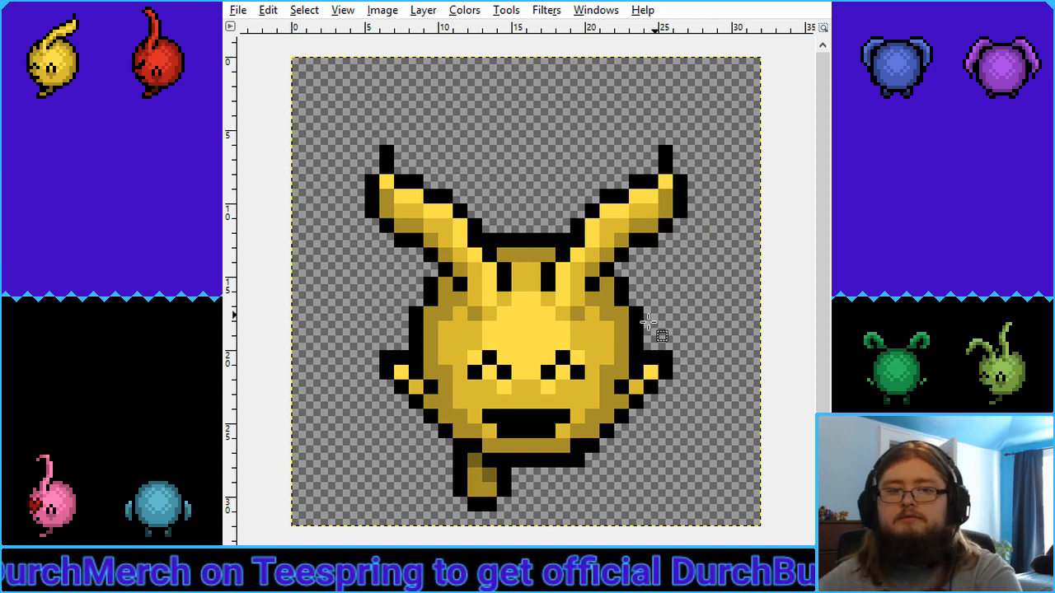
Cut the whole sprite and paste it back one pixel higher on the canvas
{"action": "key", "text": "minus"}
{"action": "key", "text": "minus"}
{"action": "key", "text": "minus"}
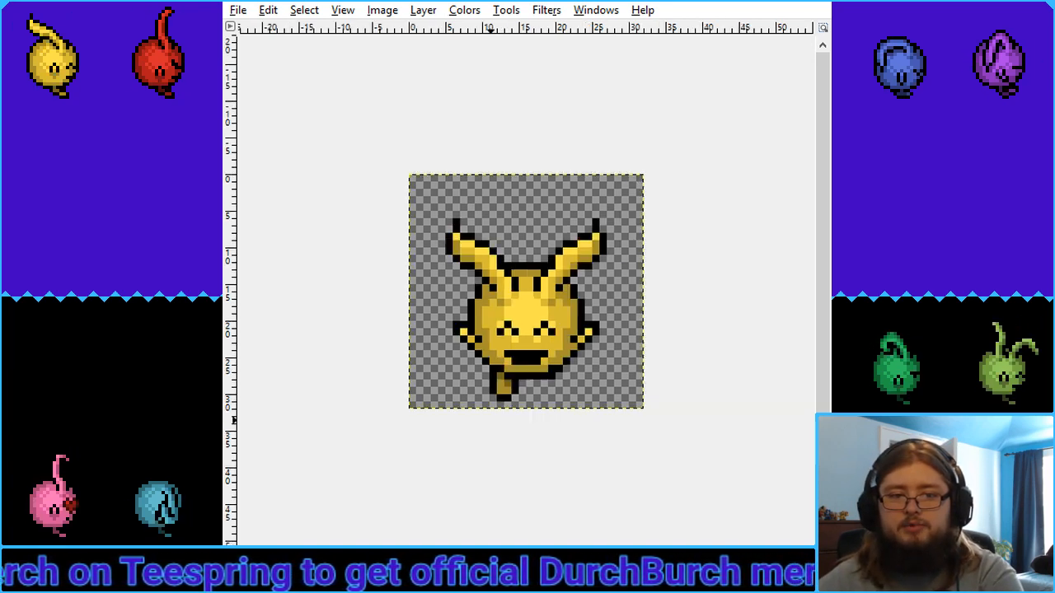
{"action": "key", "text": "plus"}
{"action": "key", "text": "plus"}
{"action": "key", "text": "plus"}
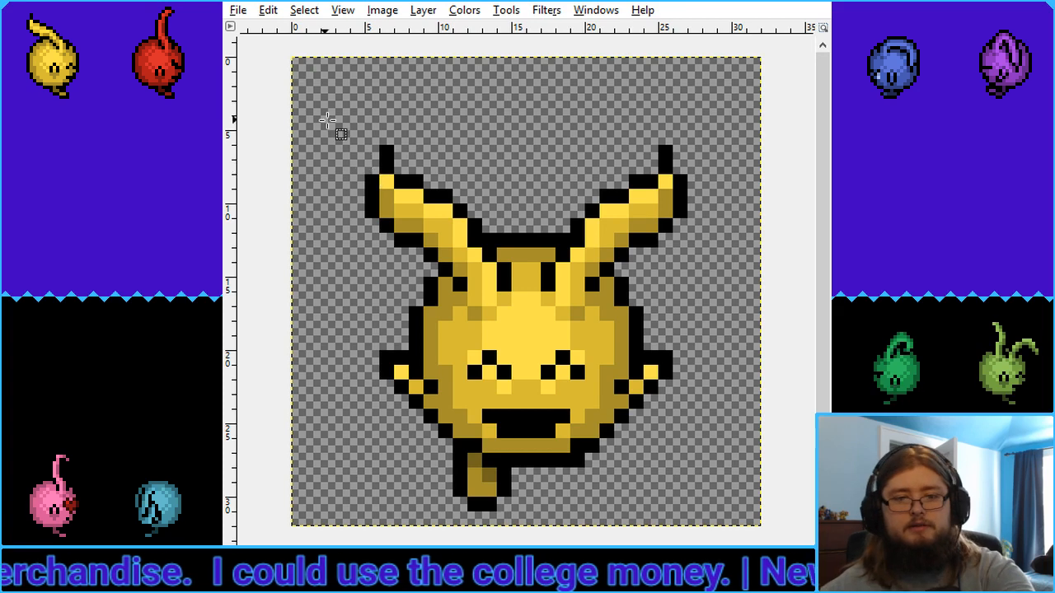
{"action": "left_click_drag", "start_coordinate": [335, 130], "coordinate": [716, 525]}
{"action": "left_click", "coordinate": [787, 454]}
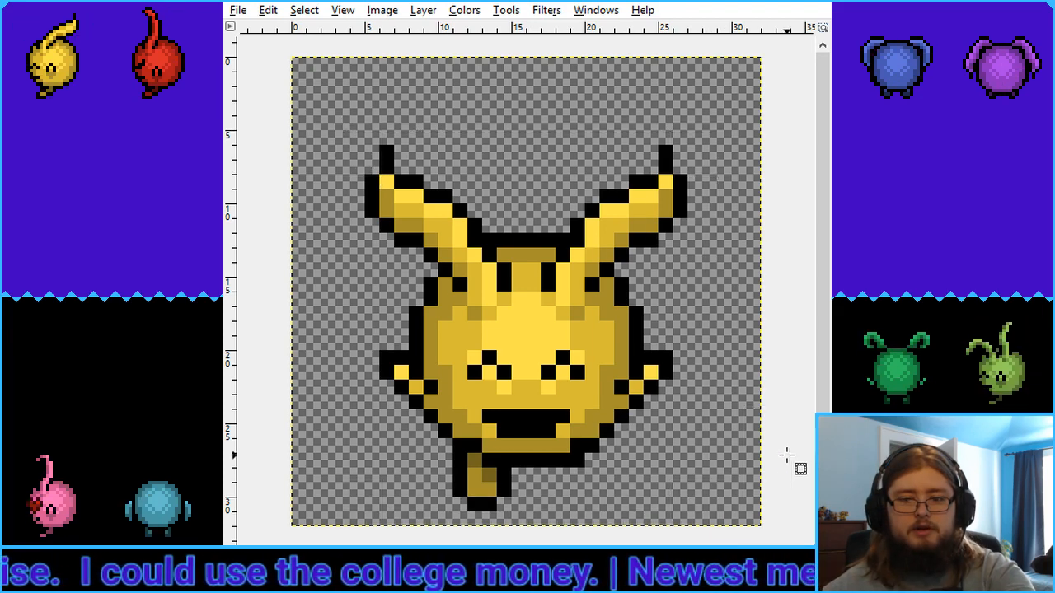
{"action": "key", "text": "ctrl+x"}
{"action": "key", "text": "ctrl+v"}
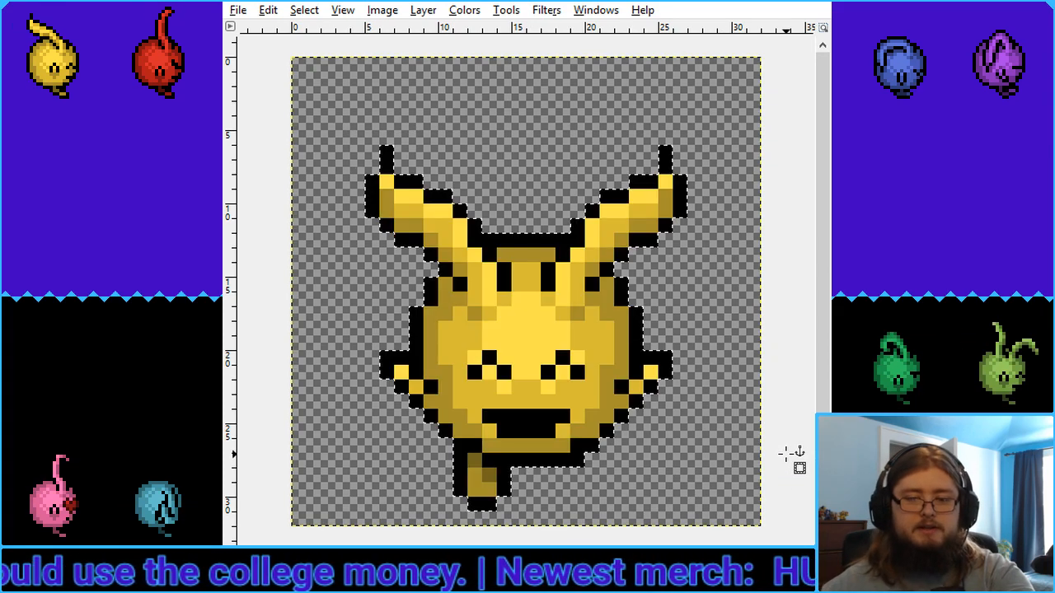
{"action": "key", "text": "ctrl+z"}
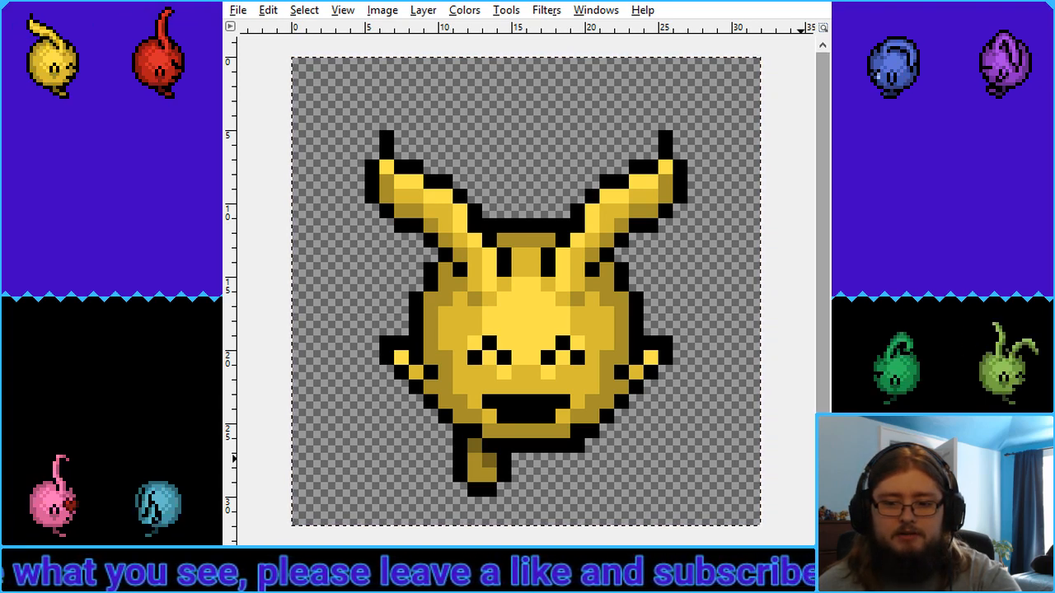
Paste a copy of the raised sprite and flip it horizontally so the extended leg is on the right
{"action": "key", "text": "ctrl+z"}
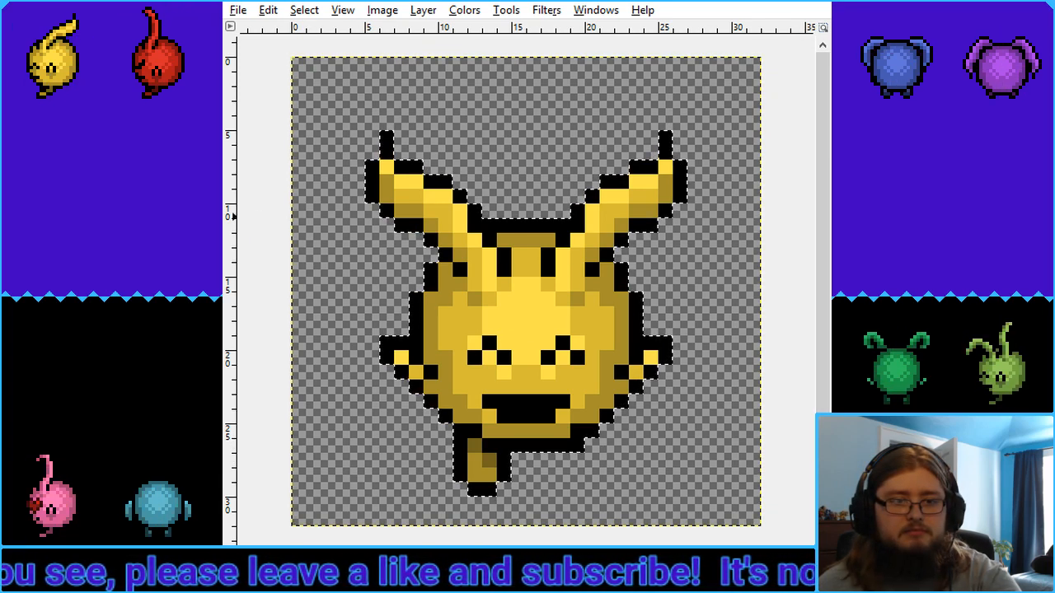
{"action": "left_click", "coordinate": [505, 325]}
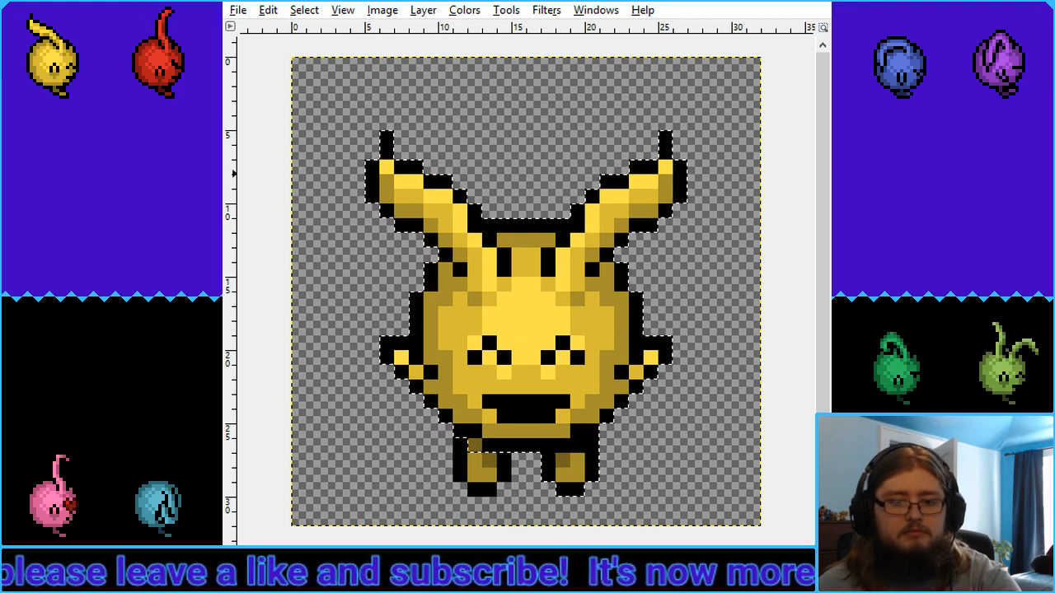
{"action": "key", "text": "ctrl+h"}
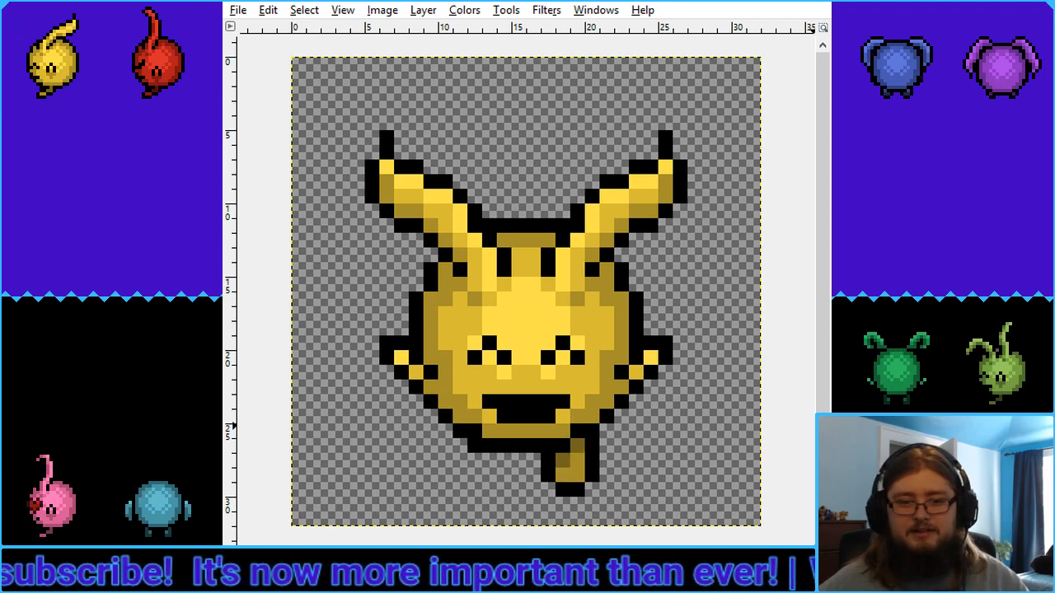
Examine the mirrored pose at different zoom levels and compare it with the other front-view frames
{"action": "key", "text": "2"}
{"action": "key", "text": "1"}
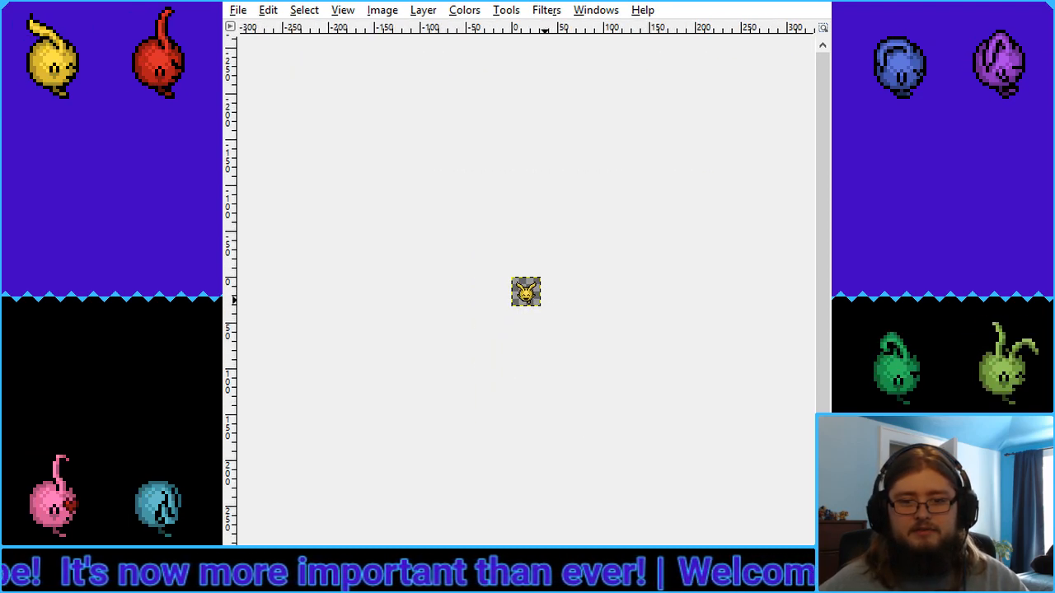
{"action": "key", "text": "5"}
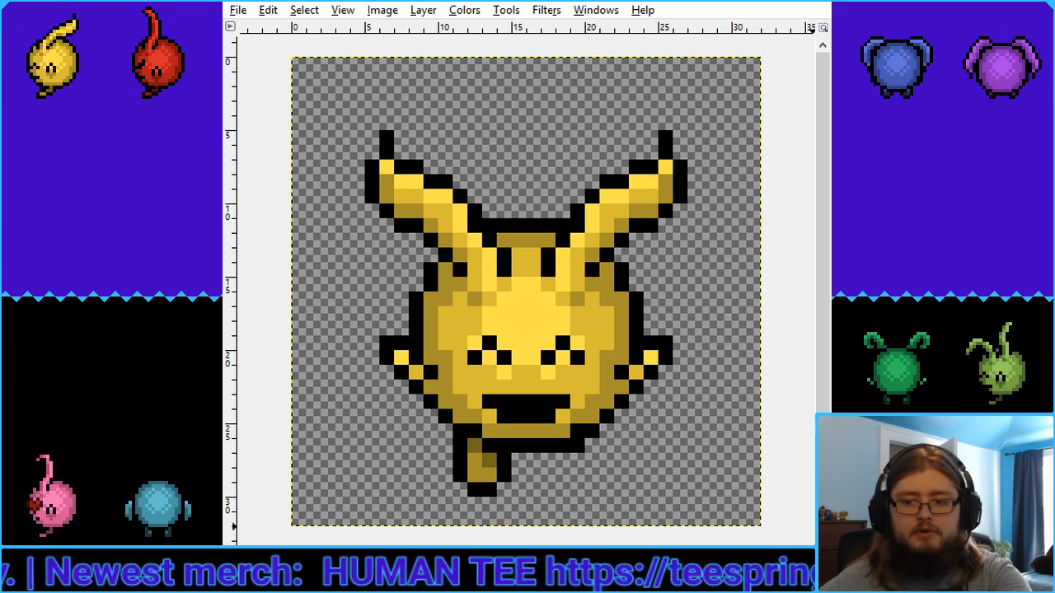
{"action": "key", "text": "ctrl+z"}
{"action": "key", "text": "ctrl+z"}
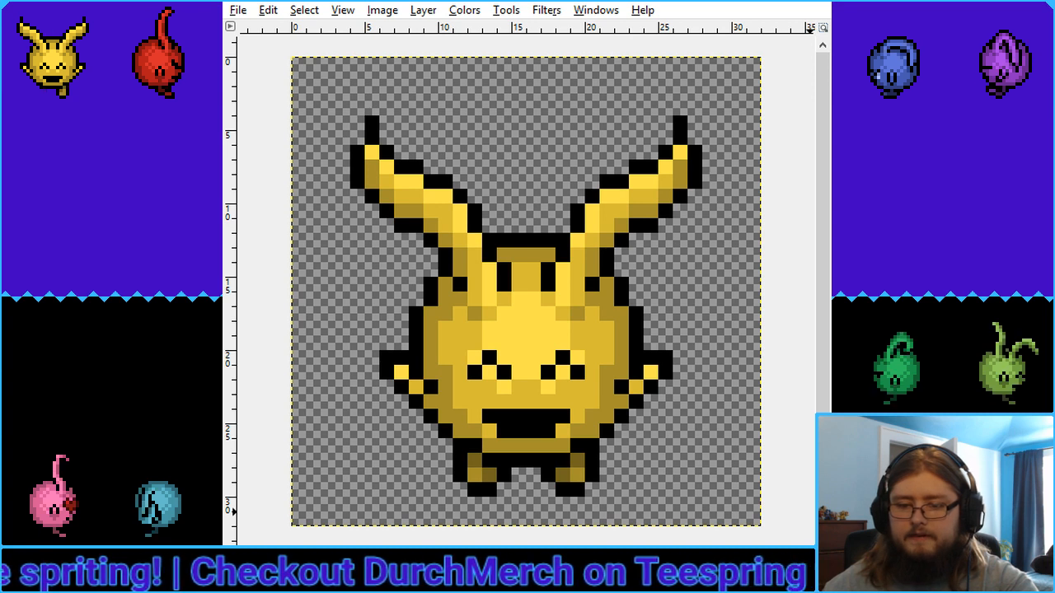
Clear the canvas and bring in the side-view frame of the yellow sprite
{"action": "key", "text": "Delete"}
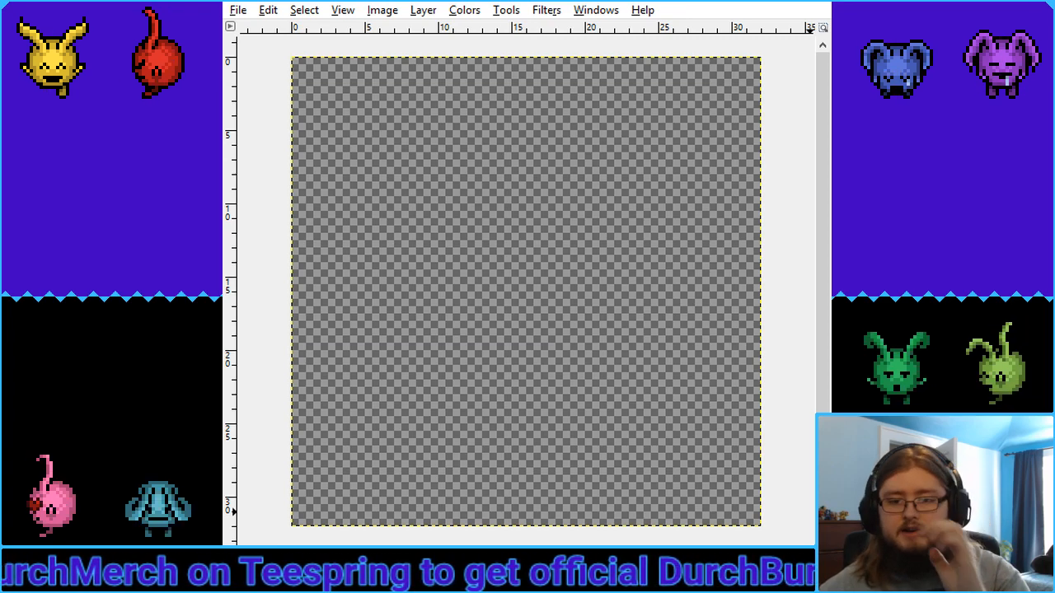
{"action": "key", "text": "ctrl+v"}
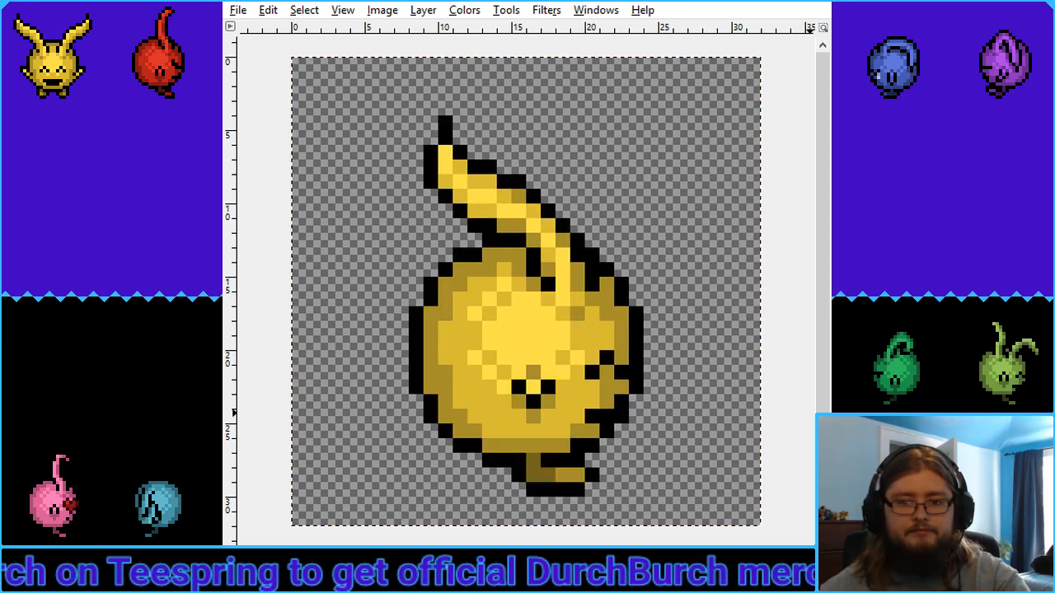
{"action": "key", "text": "ctrl+z"}
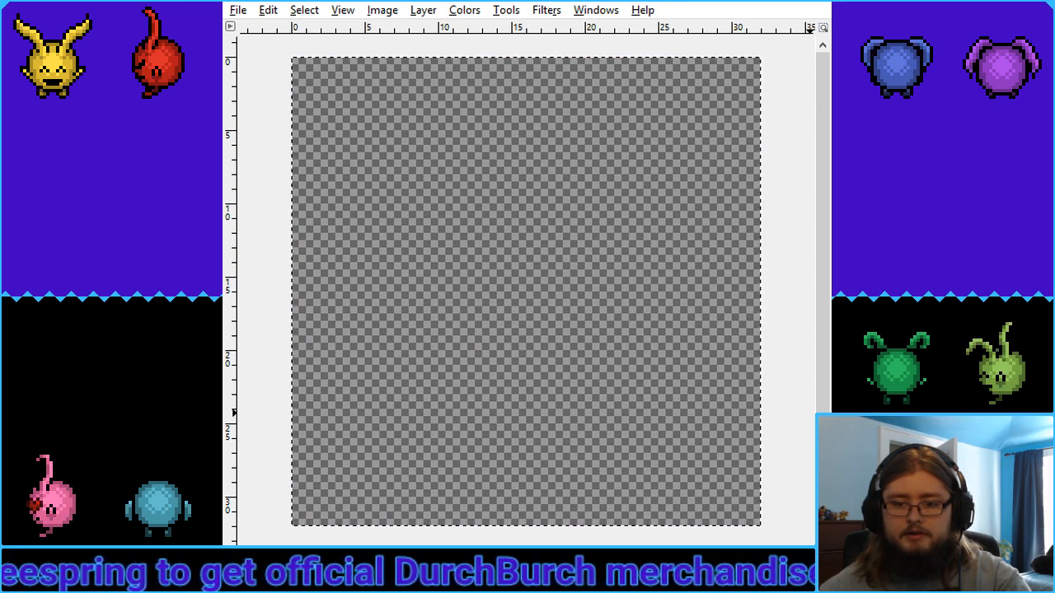
{"action": "key", "text": "ctrl+v"}
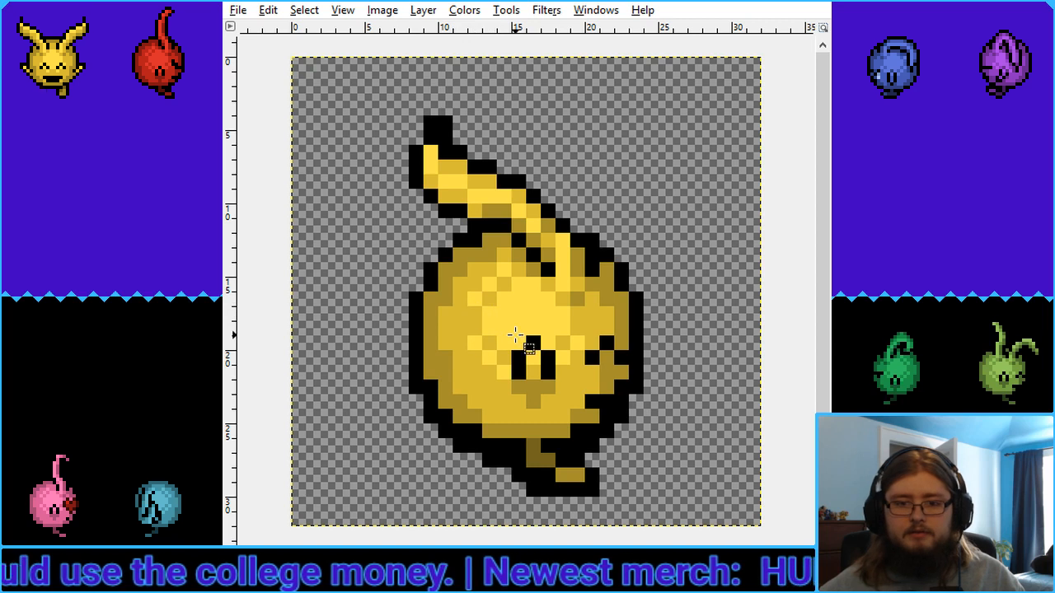
Copy the small raised arm from one side-view frame and paste it over the arm in the other, one pixel lower
{"action": "left_click_drag", "start_coordinate": [511, 337], "coordinate": [555, 409]}
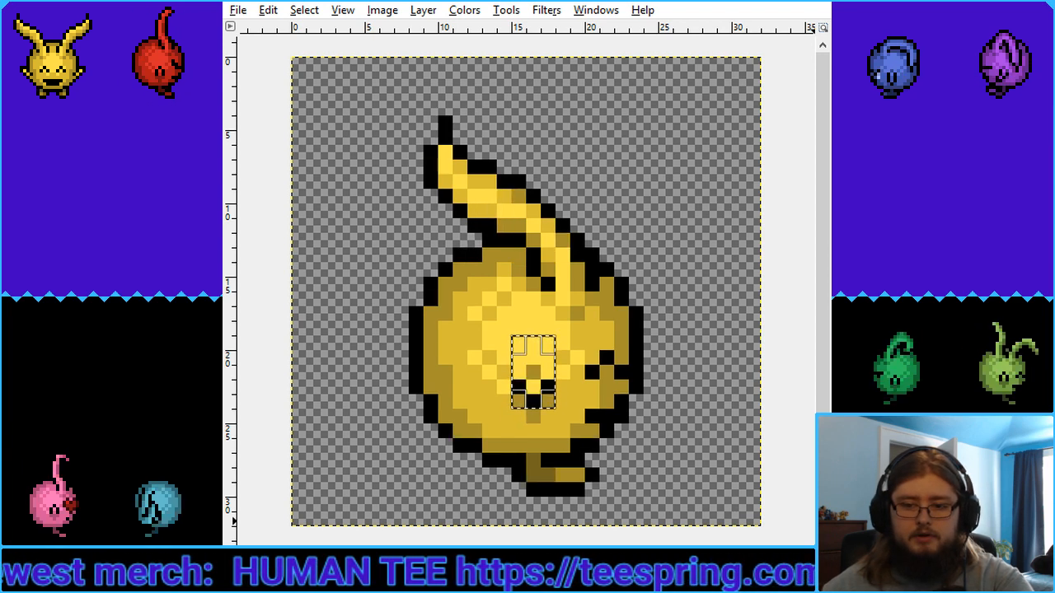
{"action": "left_click", "coordinate": [799, 420]}
{"action": "key", "text": "ctrl+v"}
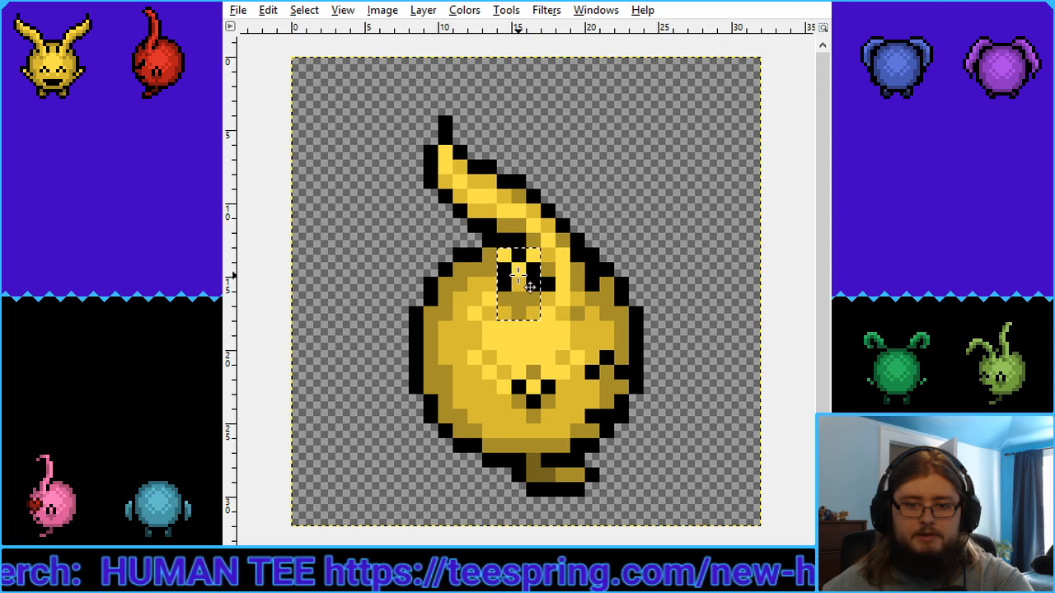
{"action": "left_click_drag", "start_coordinate": [529, 286], "coordinate": [544, 389]}
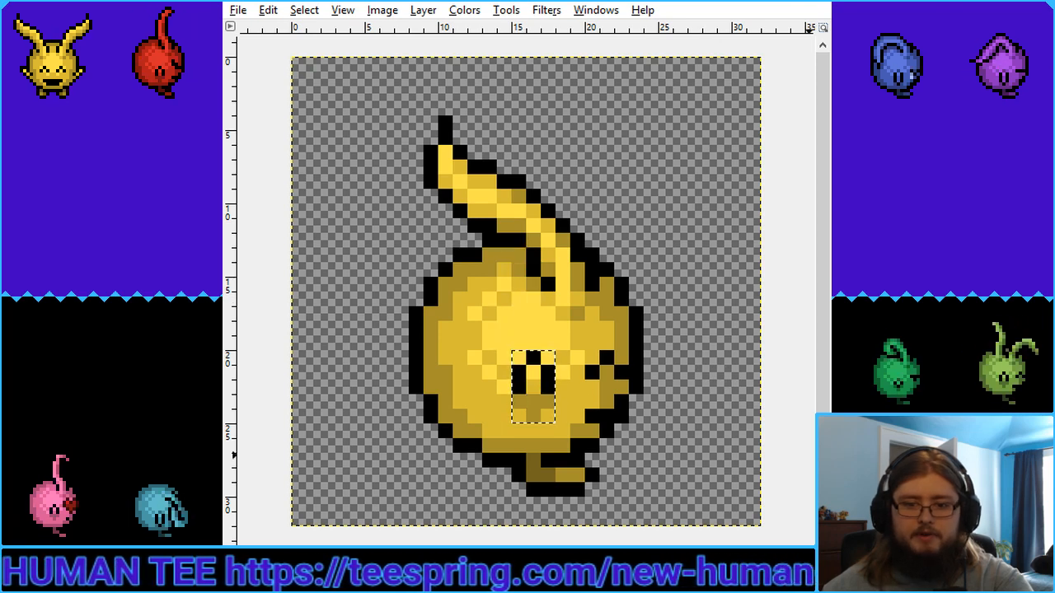
Try to reshape the raised arm by cutting its upper pixels and pasting them back one pixel to the left
{"action": "left_click", "coordinate": [785, 396]}
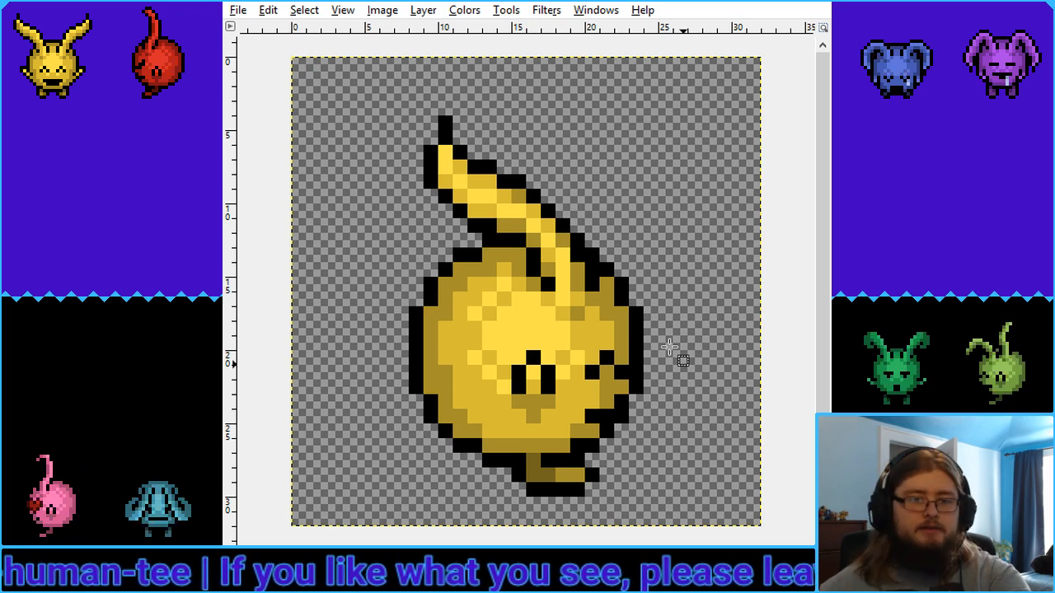
{"action": "left_click_drag", "start_coordinate": [516, 354], "coordinate": [555, 380]}
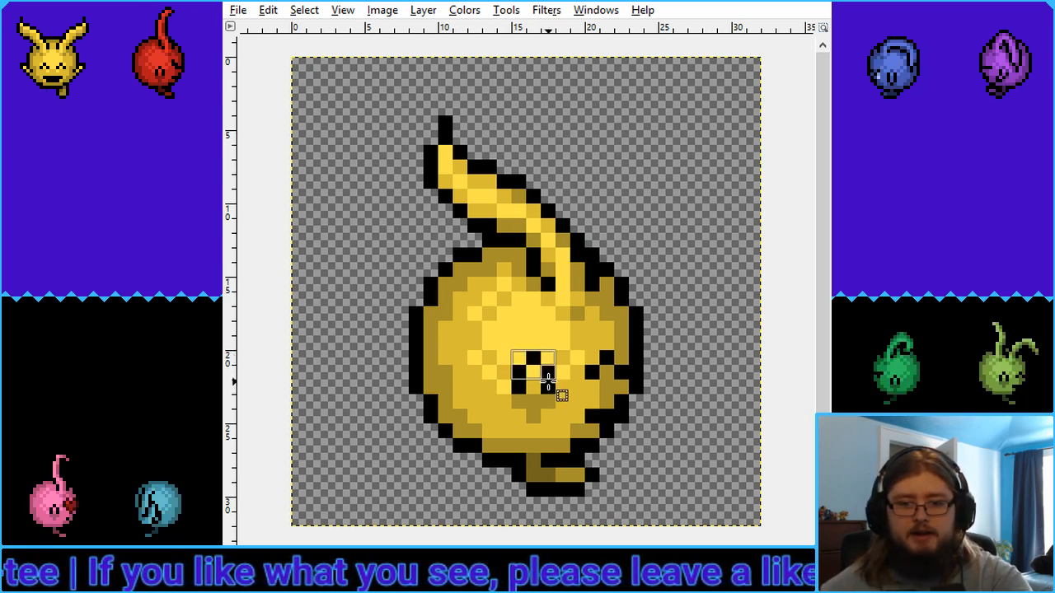
{"action": "left_click_drag", "start_coordinate": [508, 344], "coordinate": [555, 365]}
{"action": "key", "text": "ctrl+x"}
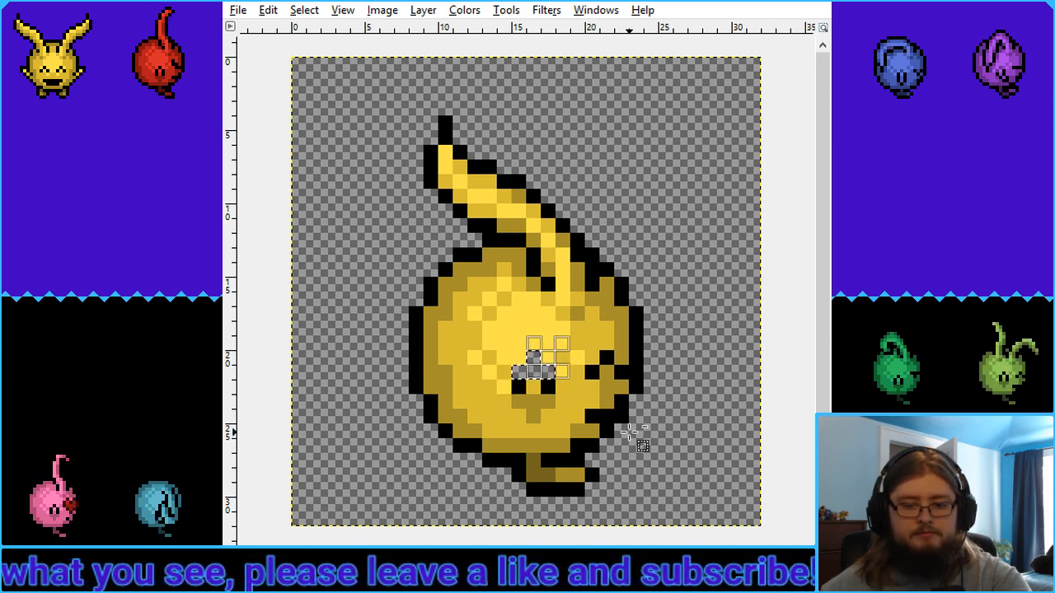
{"action": "key", "text": "ctrl+v"}
{"action": "key", "text": "Left"}
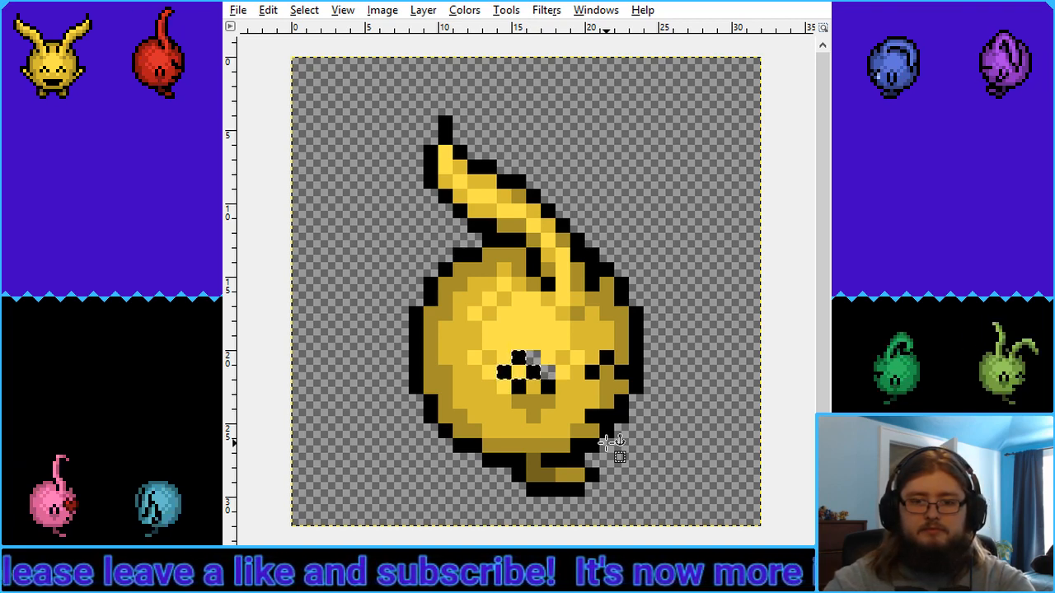
{"action": "left_click", "coordinate": [541, 434]}
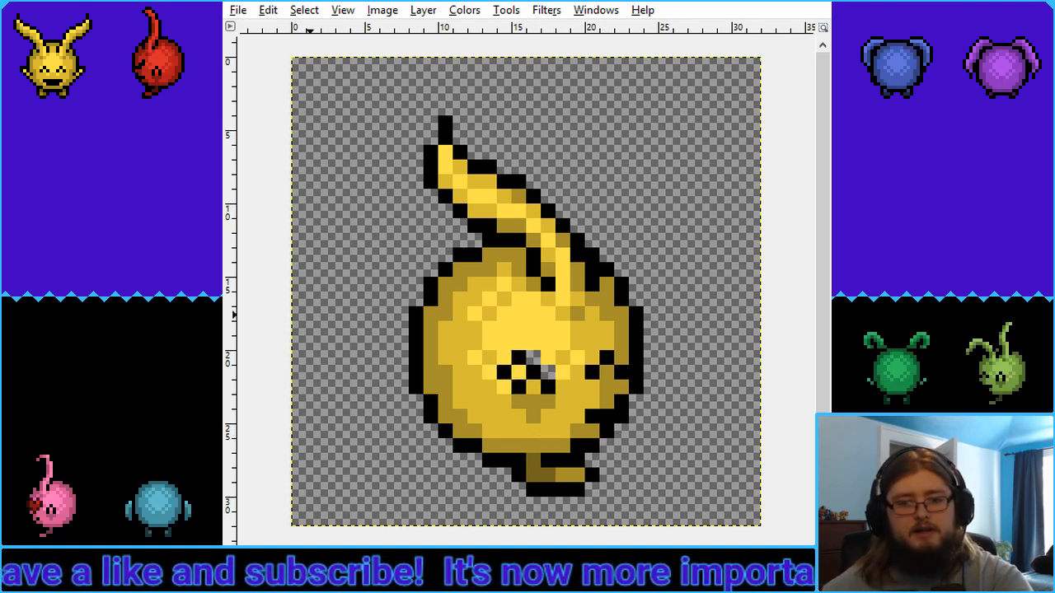
{"action": "key", "text": "n"}
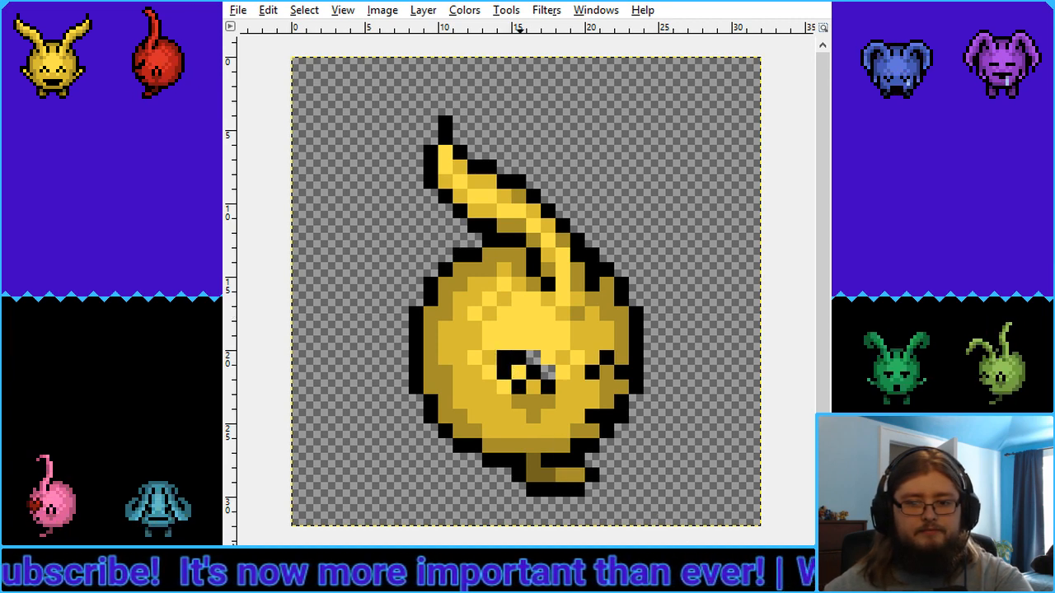
{"action": "key", "text": "3"}
{"action": "key", "text": "2"}
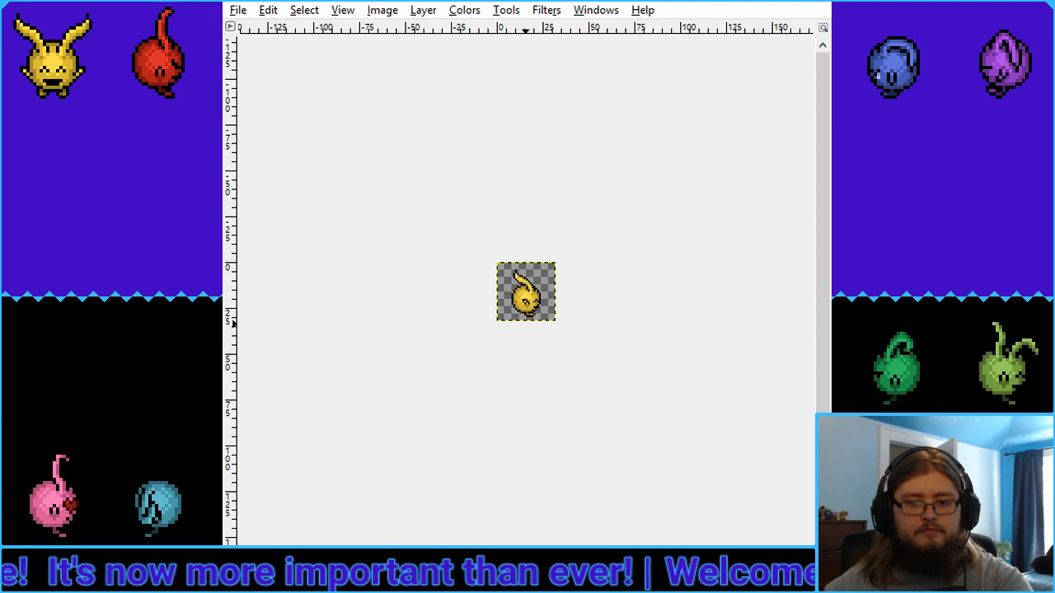
{"action": "key", "text": "5"}
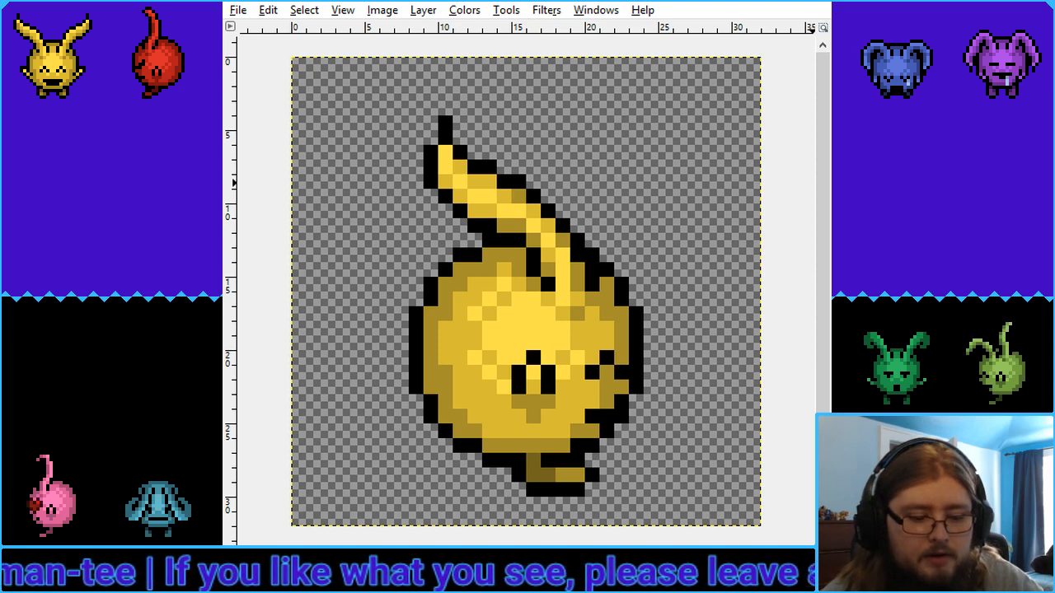
Paste the copied arm patch, place it in the empty upper-right area of the canvas, and flip it vertically and horizontally
{"action": "key", "text": "ctrl+v"}
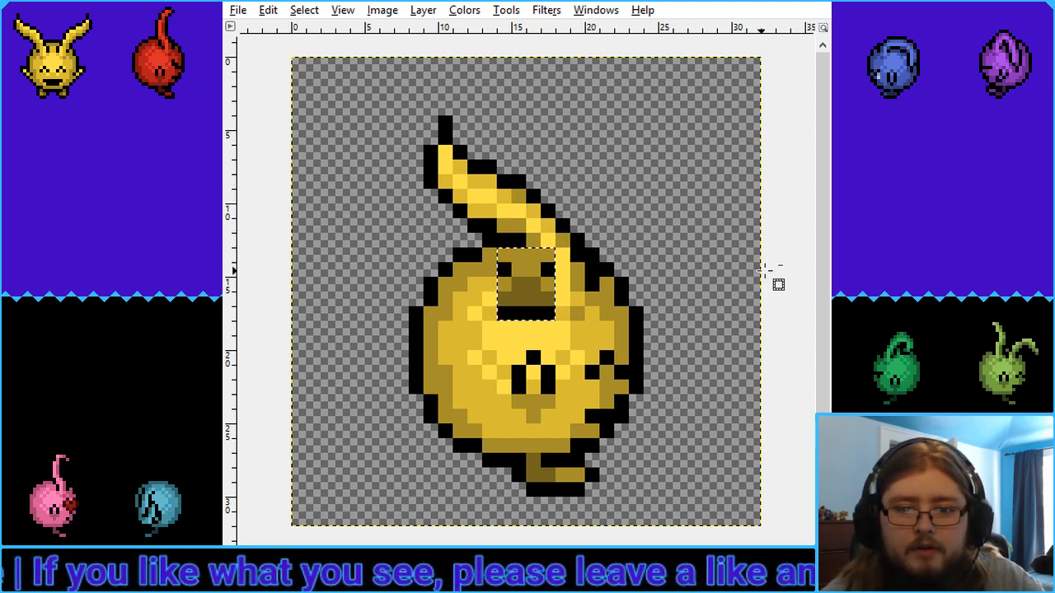
{"action": "key", "text": "ctrl+z"}
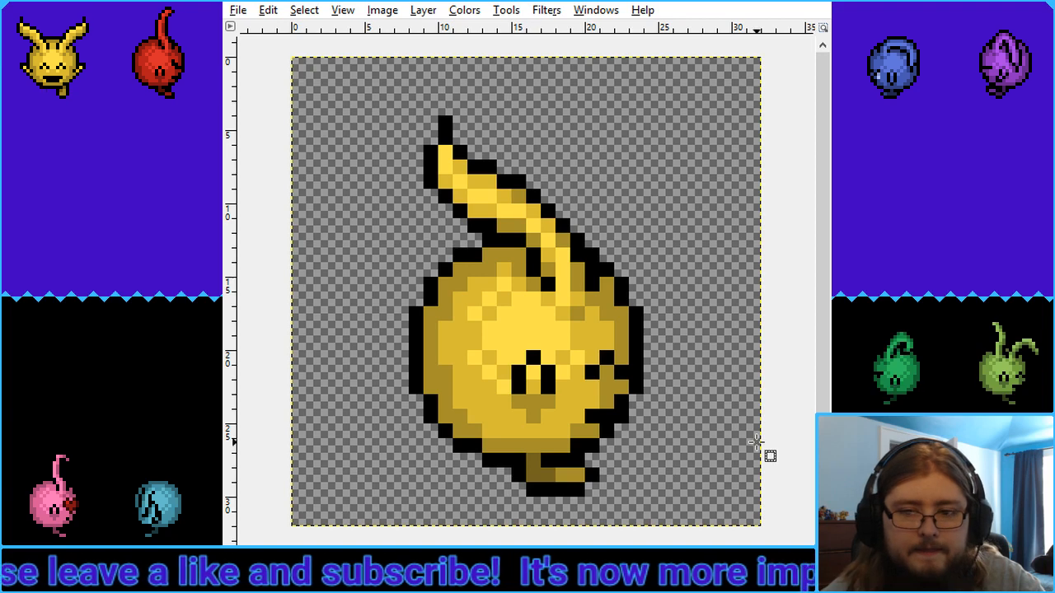
{"action": "key", "text": "ctrl+v"}
{"action": "left_click_drag", "start_coordinate": [516, 271], "coordinate": [683, 121]}
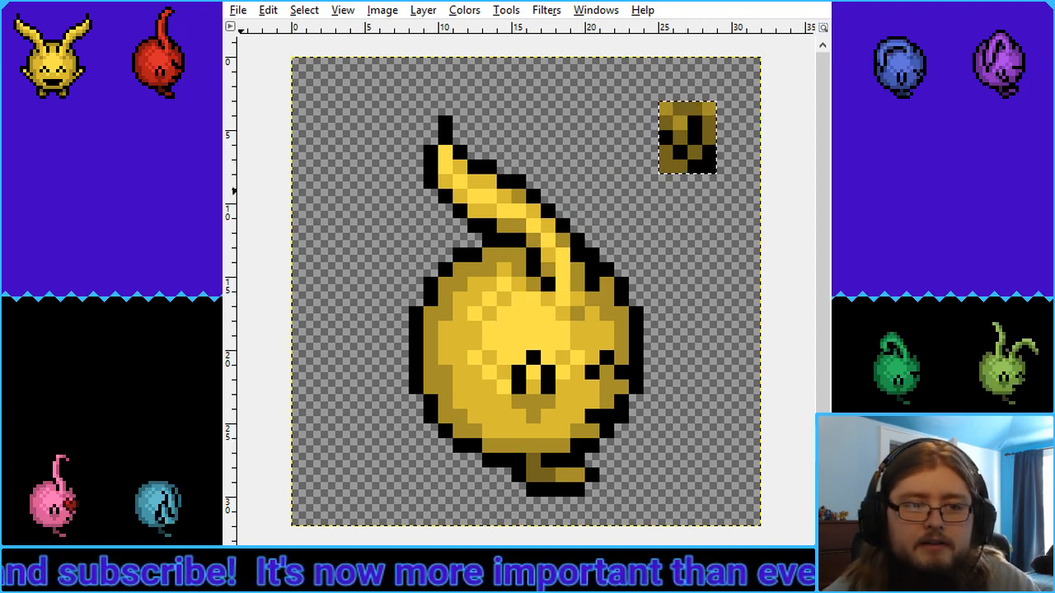
{"action": "left_click", "coordinate": [710, 155]}
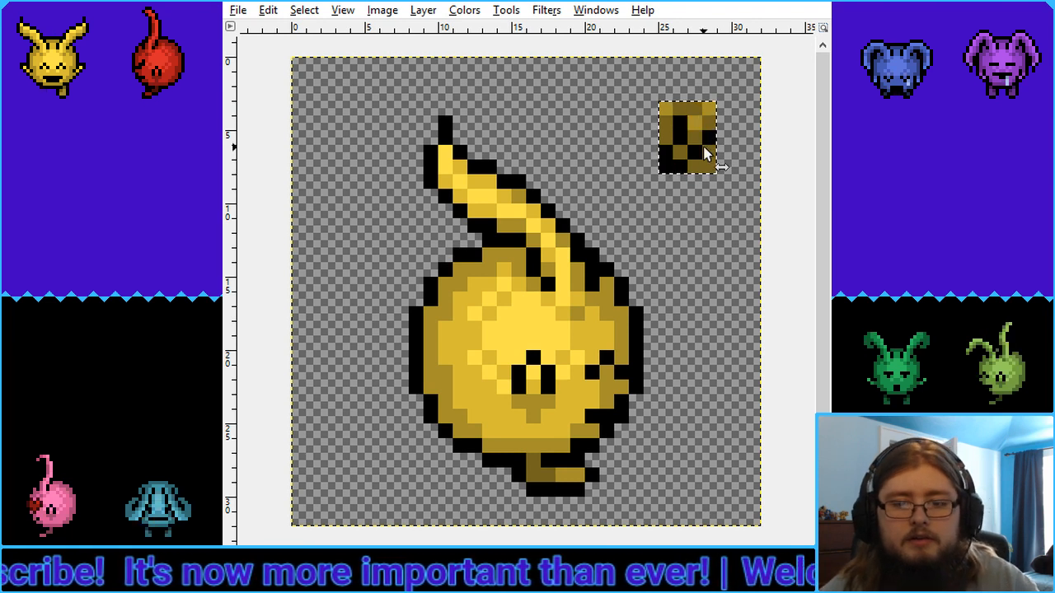
{"action": "left_click", "coordinate": [705, 154]}
{"action": "left_click", "coordinate": [690, 160], "text": "ctrl"}
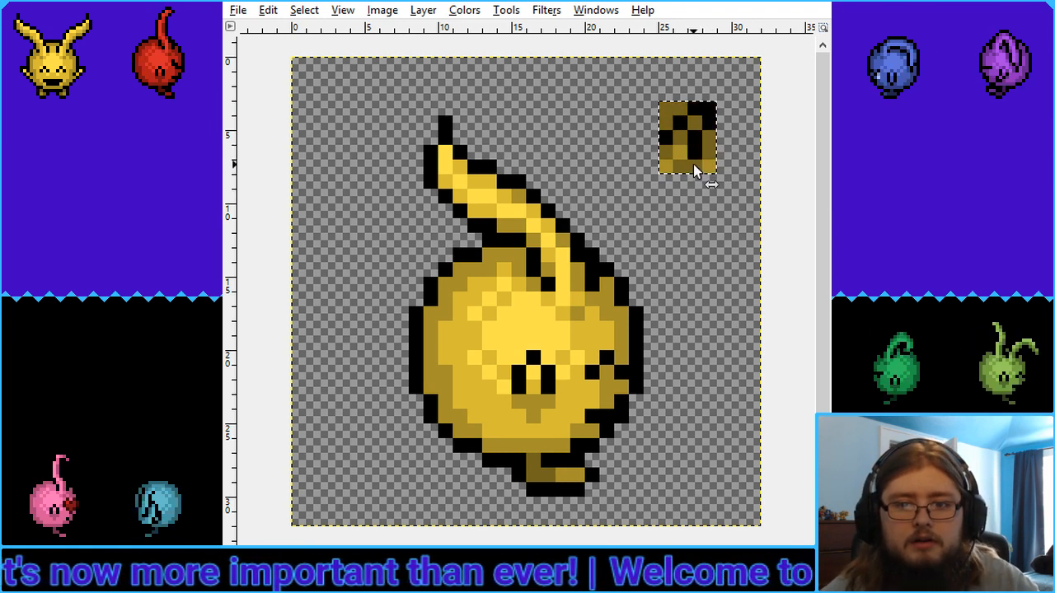
{"action": "left_click", "coordinate": [693, 160]}
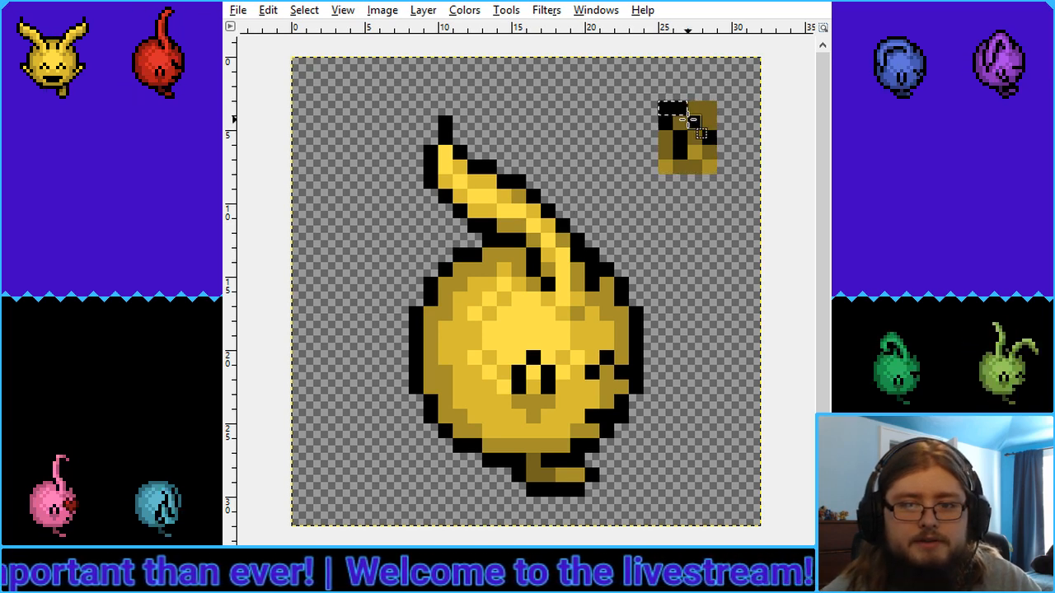
Copy only the black outline pixels of the flipped arm patch and paste them in the empty space beside the body
{"action": "left_click_drag", "start_coordinate": [659, 116], "coordinate": [685, 158]}
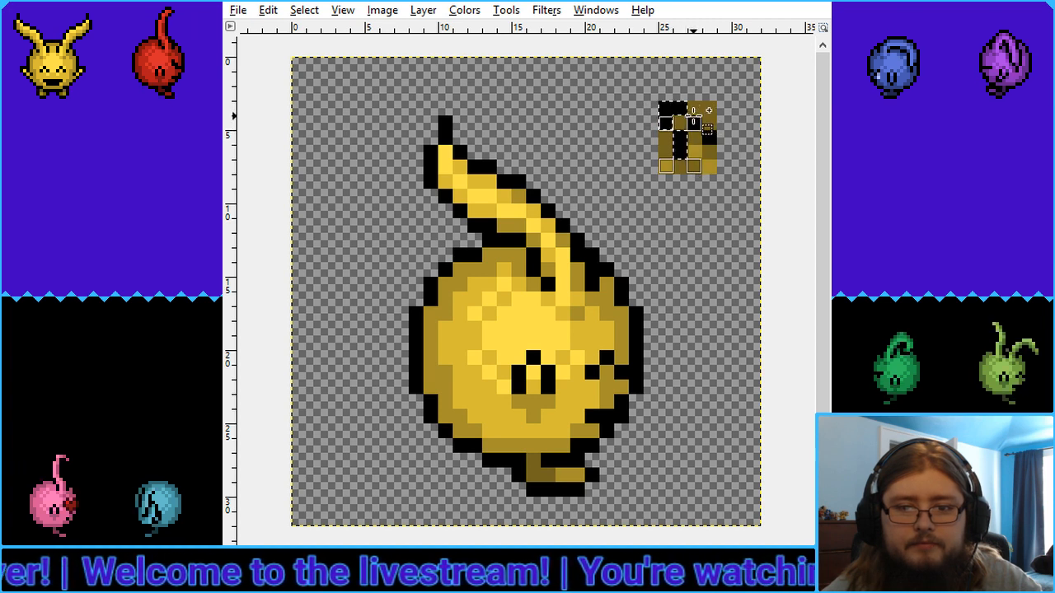
{"action": "left_click_drag", "start_coordinate": [688, 118], "coordinate": [713, 144]}
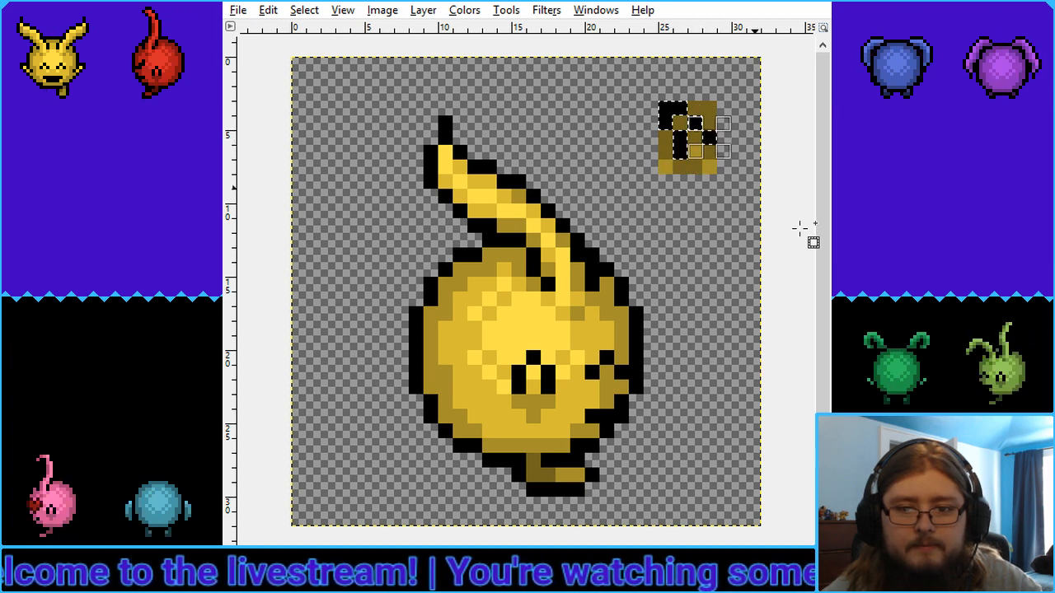
{"action": "key", "text": "ctrl+c"}
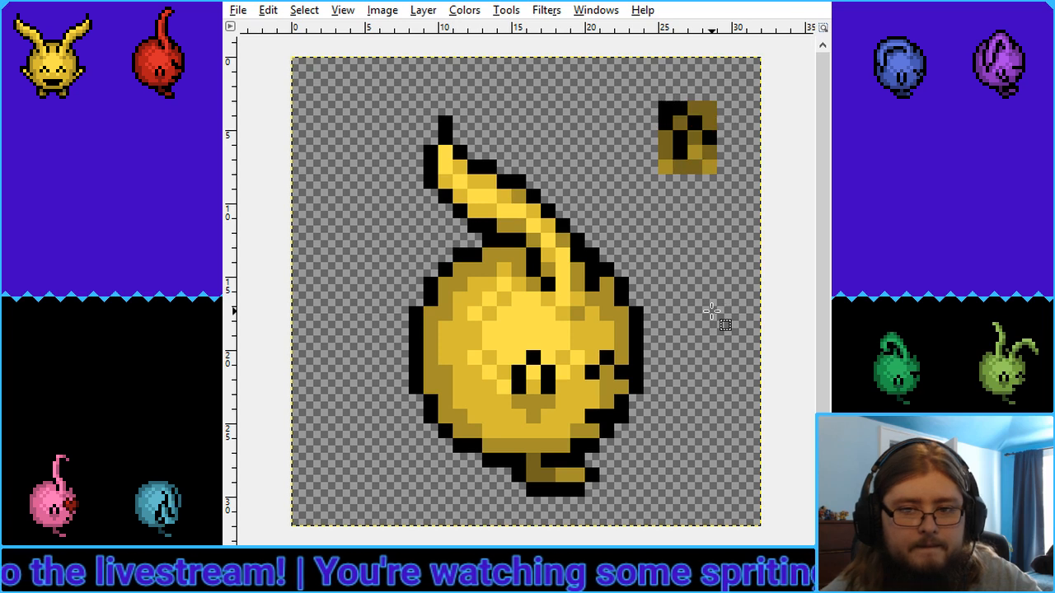
{"action": "key", "text": "ctrl+v"}
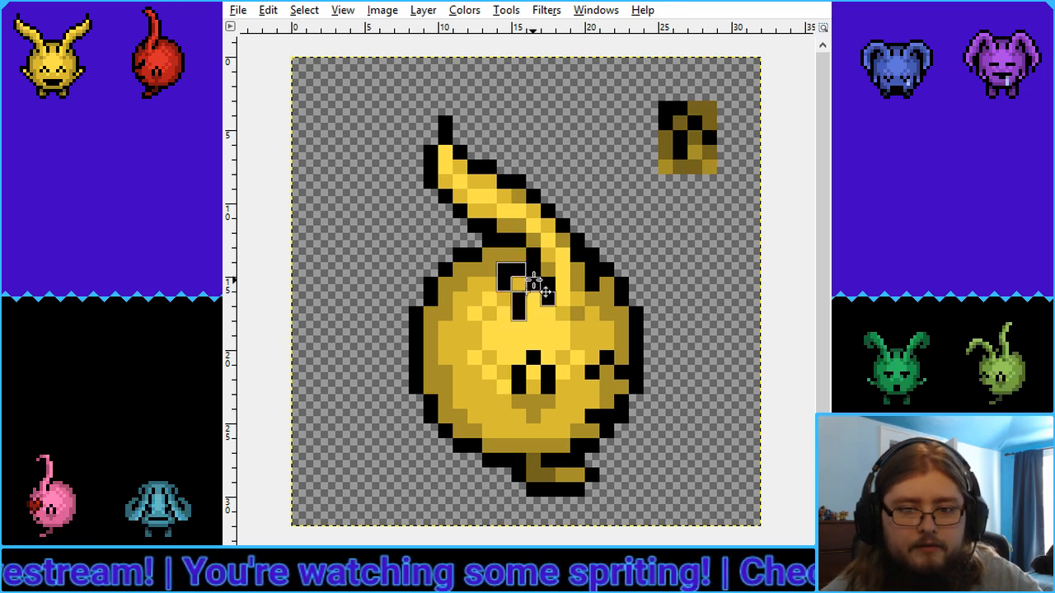
{"action": "left_click_drag", "start_coordinate": [532, 275], "coordinate": [707, 290]}
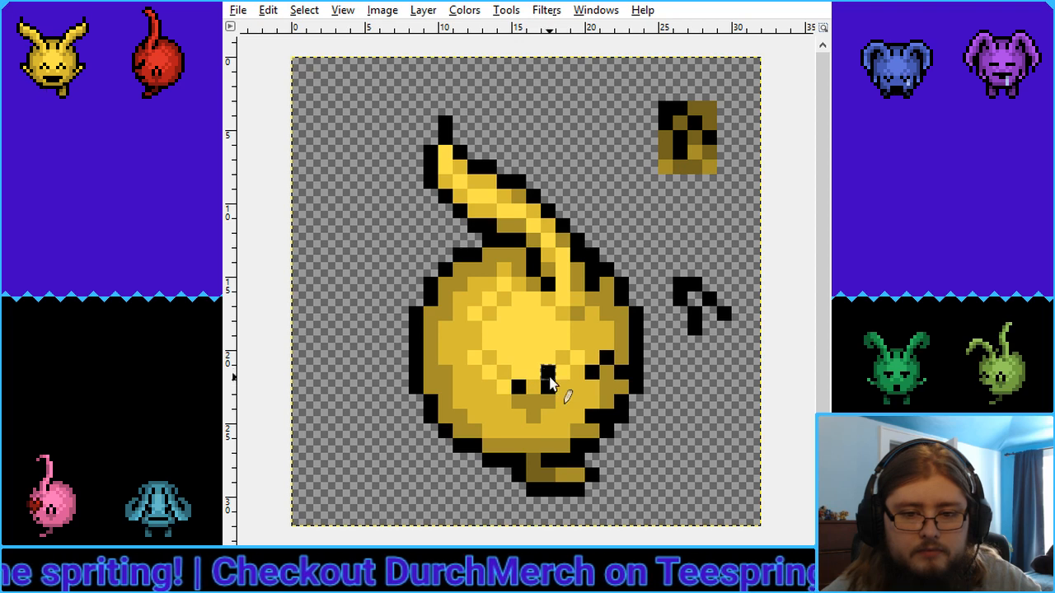
Paint over the old arm's black outline with the body colour and undo the last two strokes
{"action": "left_click_drag", "start_coordinate": [548, 375], "coordinate": [546, 395]}
{"action": "left_click", "coordinate": [518, 387]}
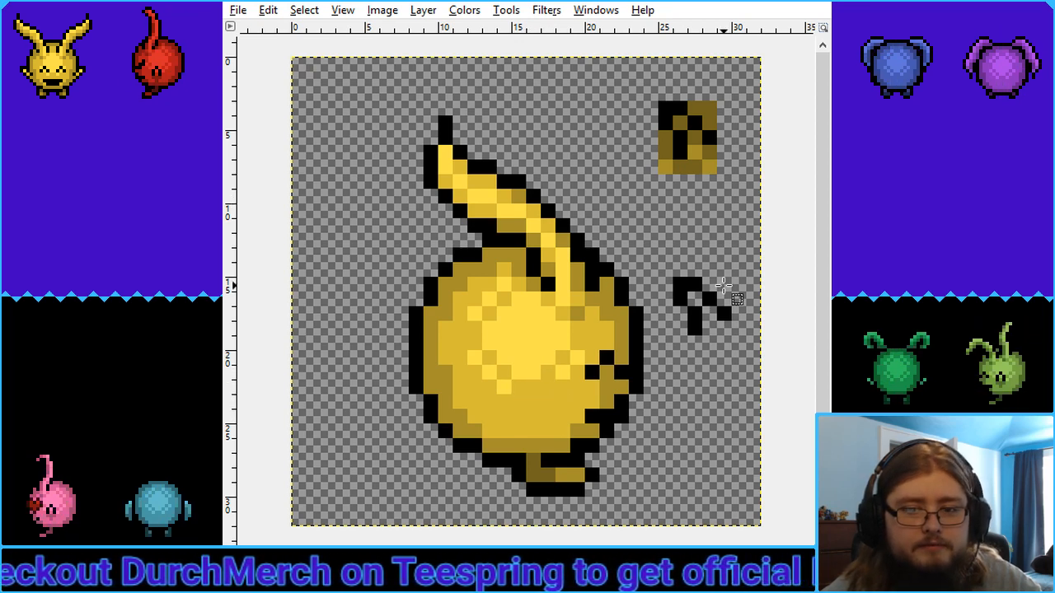
{"action": "key", "text": "ctrl+z"}
{"action": "key", "text": "ctrl+z"}
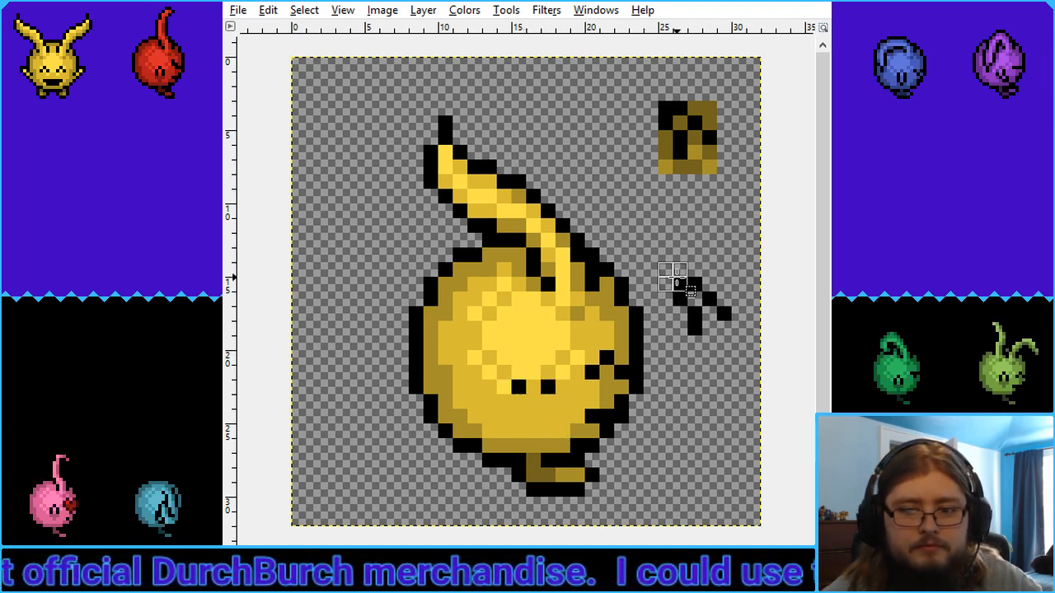
Remove a leftover pixel of the old arm and move the loose black arm outline onto the body in its place
{"action": "left_click_drag", "start_coordinate": [672, 277], "coordinate": [736, 337]}
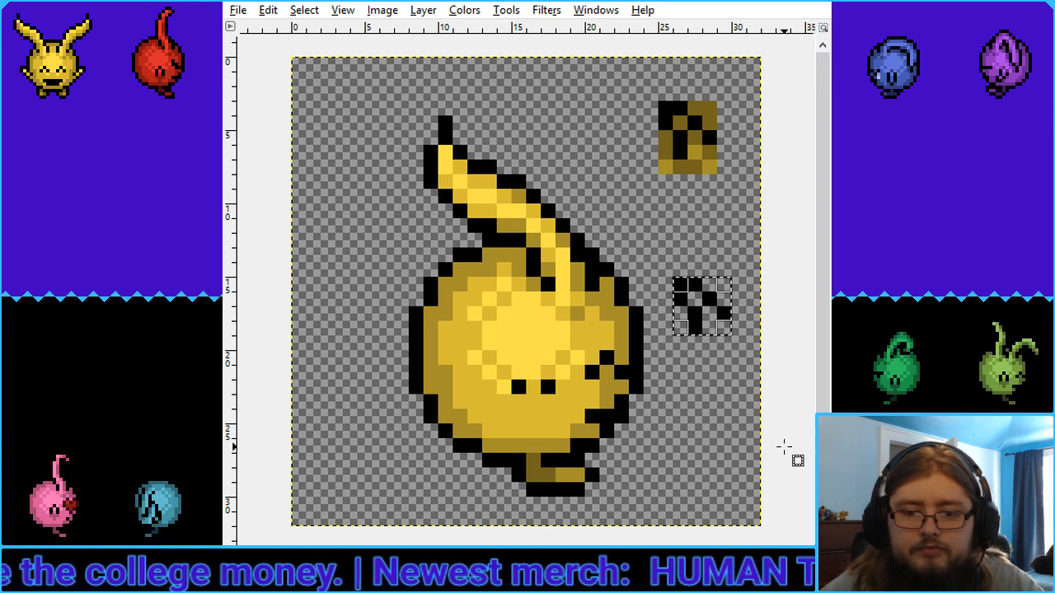
{"action": "key", "text": "ctrl+shift+a"}
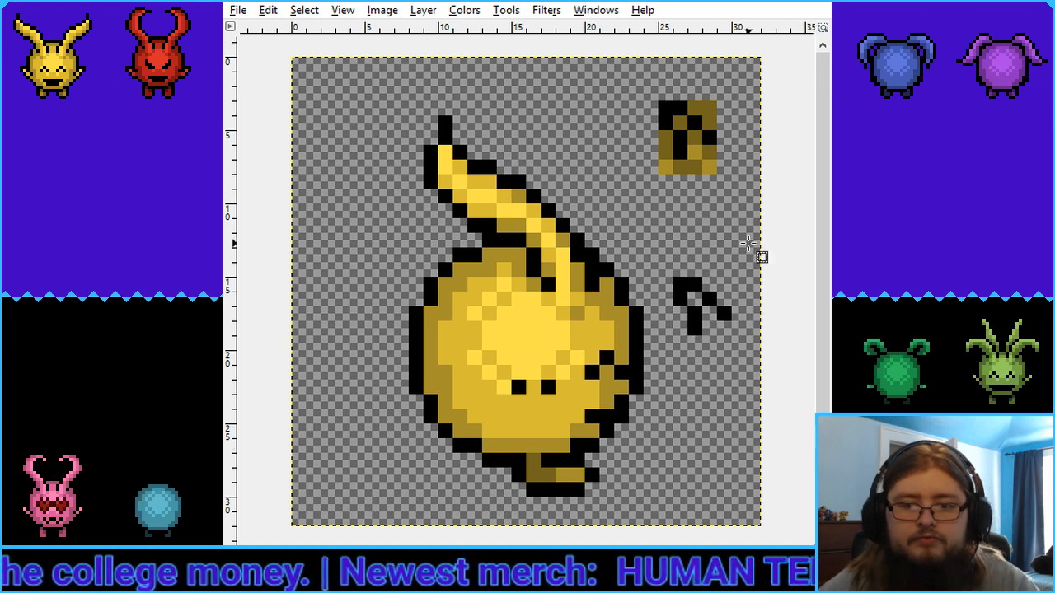
{"action": "left_click", "coordinate": [548, 387]}
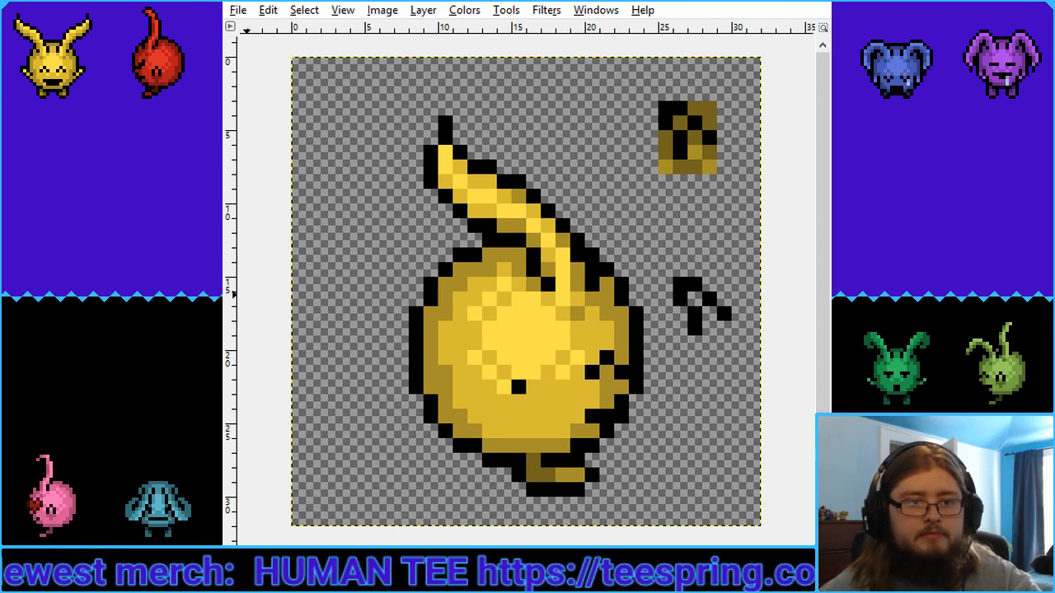
{"action": "left_click_drag", "start_coordinate": [676, 280], "coordinate": [514, 373]}
{"action": "key", "text": "Delete"}
{"action": "key", "text": "ctrl+z"}
{"action": "left_click", "coordinate": [768, 400]}
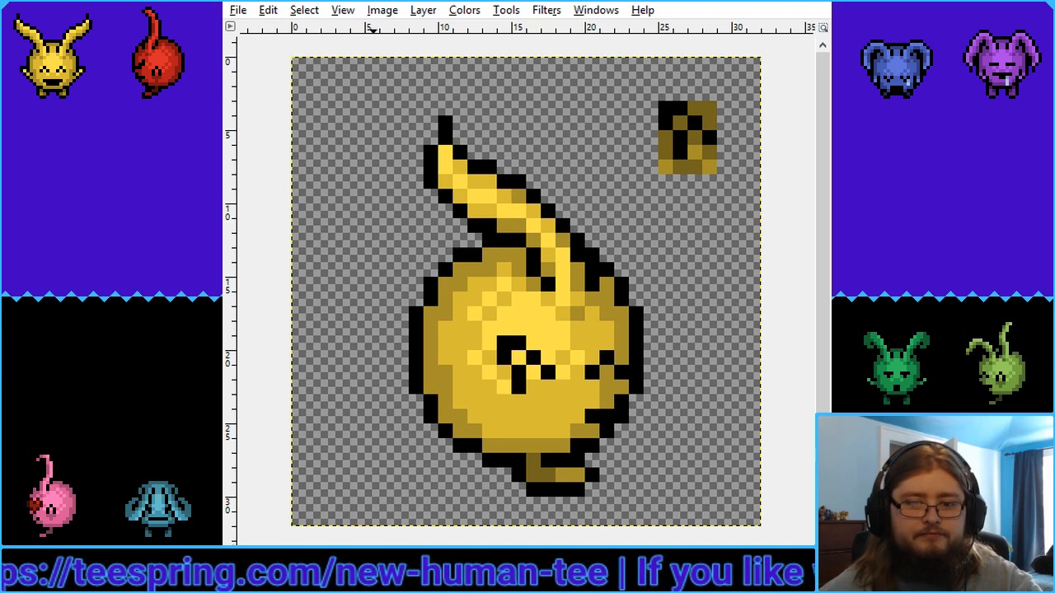
Sample the body colour below the new arm and touch up the shading pixels directly beneath it
{"action": "scroll", "coordinate": [525, 292], "scroll_direction": "down", "scroll_amount": 4}
{"action": "scroll", "coordinate": [526, 292], "scroll_direction": "up", "scroll_amount": 4}
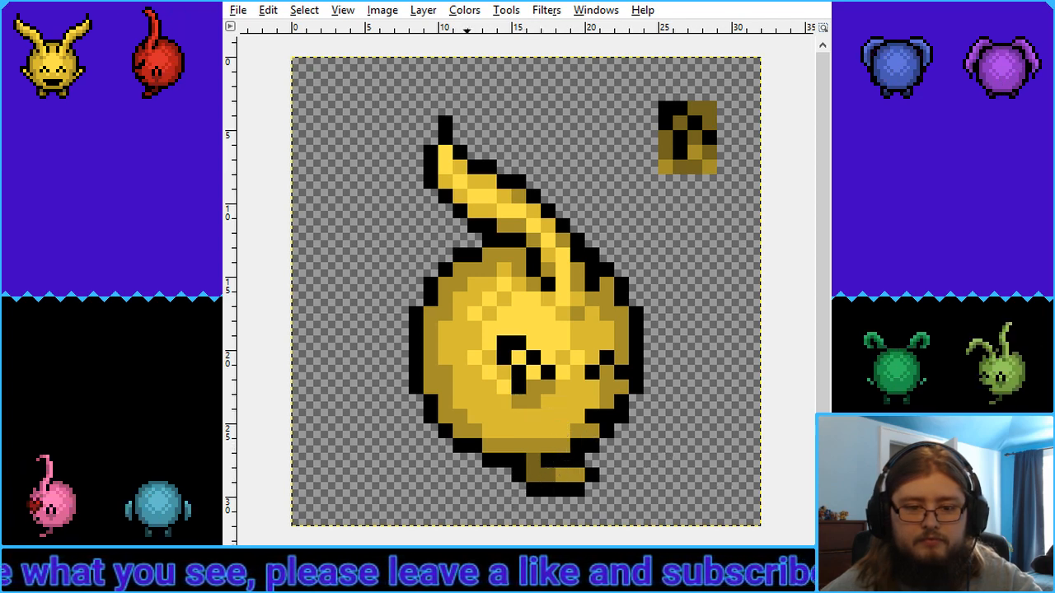
{"action": "key", "text": "4"}
{"action": "key", "text": "5"}
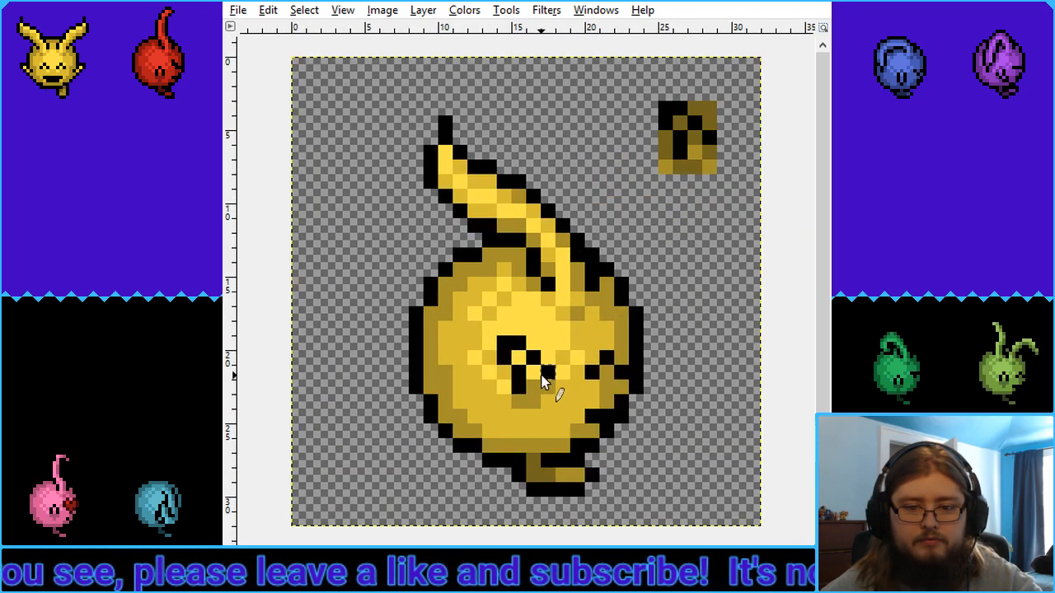
{"action": "key", "text": "3"}
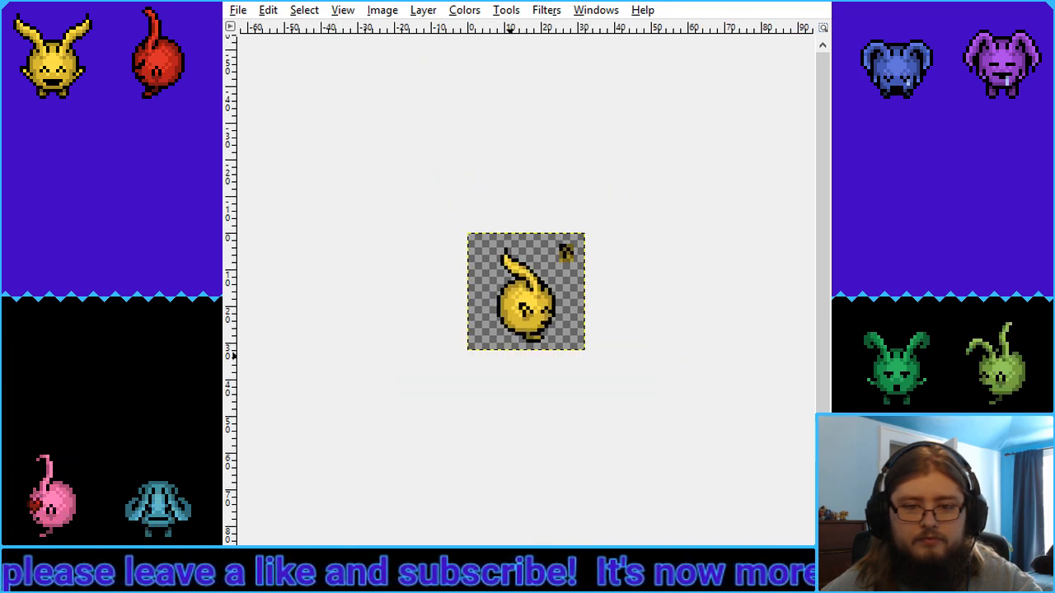
{"action": "key", "text": "2"}
{"action": "key", "text": "1"}
{"action": "key", "text": "4"}
{"action": "key", "text": "5"}
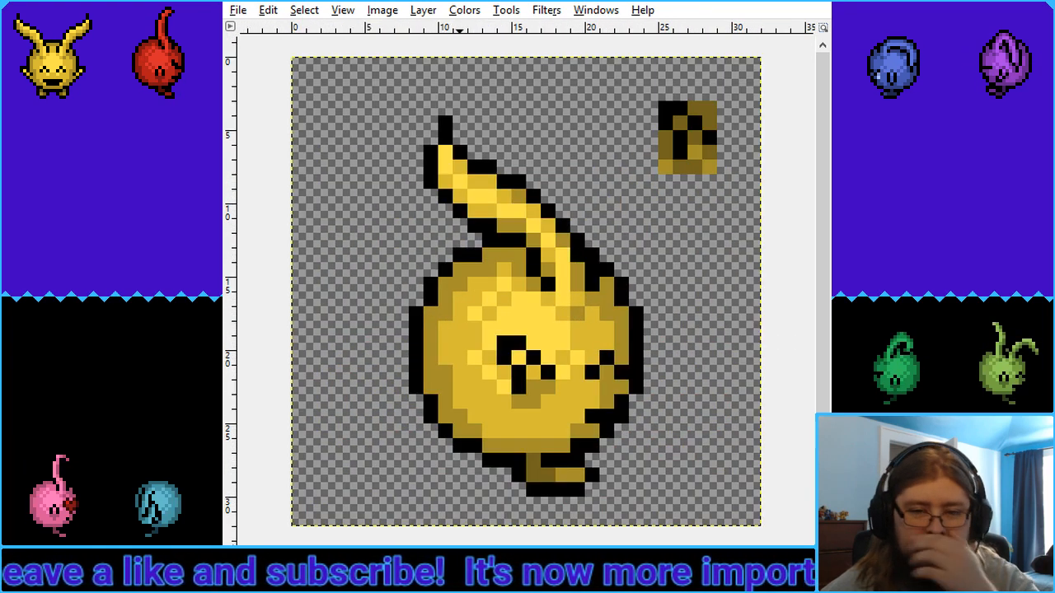
{"action": "left_click", "coordinate": [536, 417], "text": "ctrl"}
{"action": "left_click", "coordinate": [518, 402]}
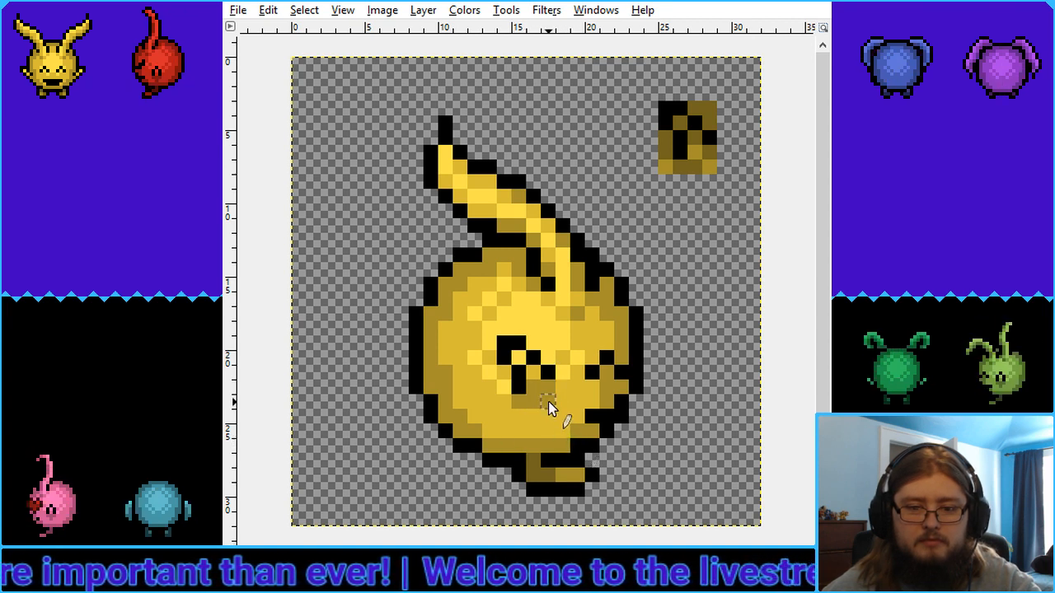
Examine the side-view sprite with its reshaped arm at different zoom levels
{"action": "key", "text": "1"}
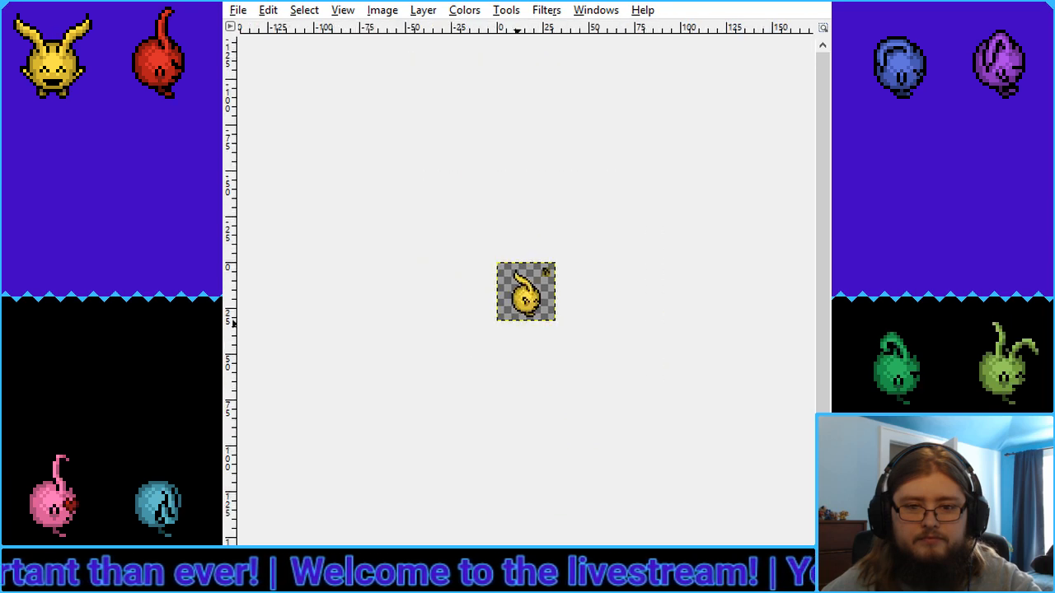
{"action": "key", "text": "2"}
{"action": "key", "text": "4"}
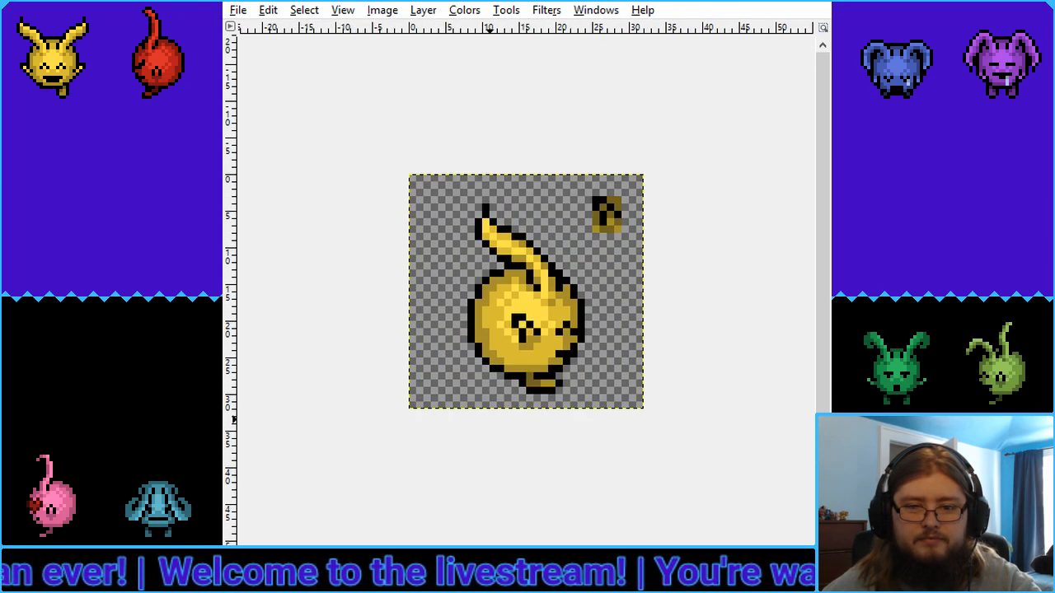
{"action": "key", "text": "2"}
{"action": "key", "text": "5"}
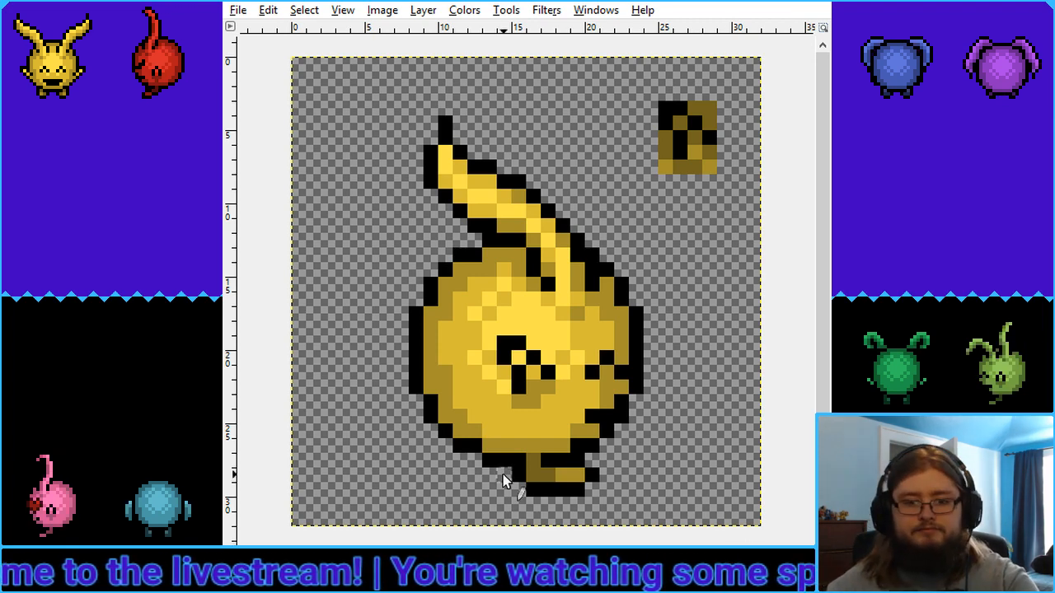
{"action": "key", "text": "1"}
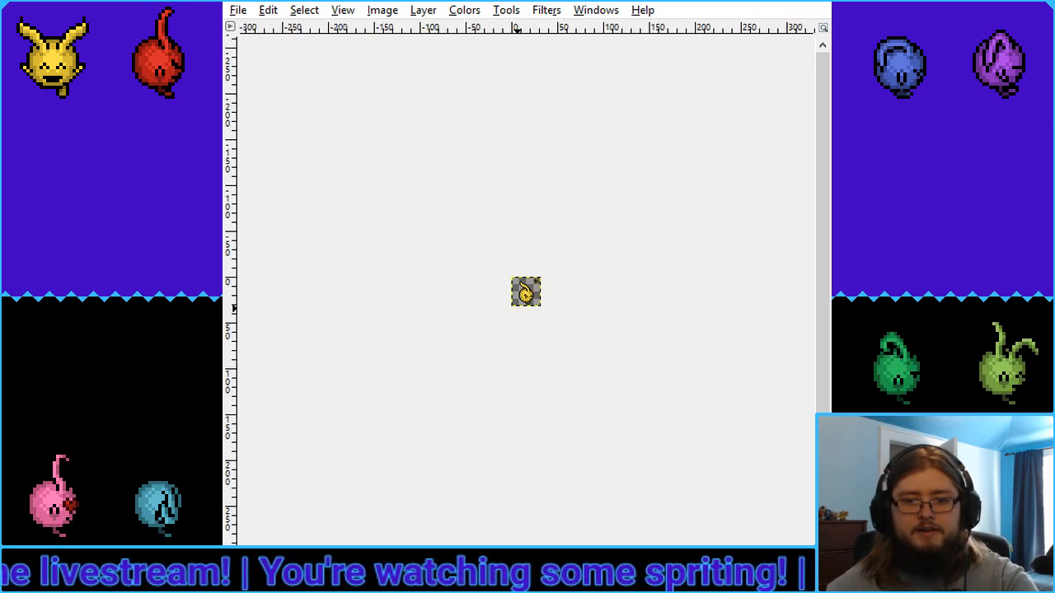
{"action": "key", "text": "2"}
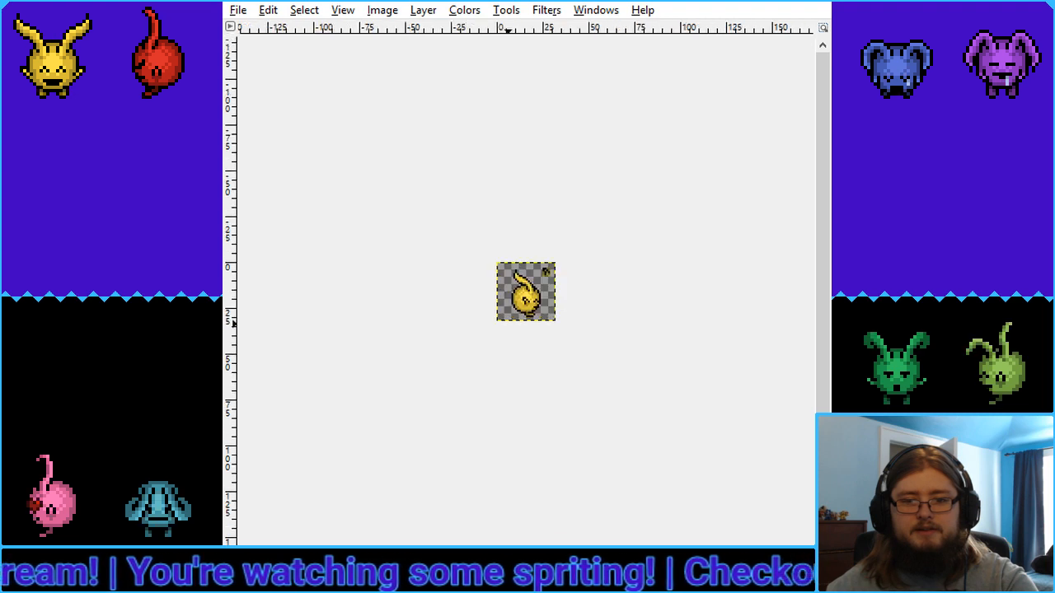
Delete the loose copy of the old arm from the empty area beside the side-view sprite and clear the selection
{"action": "key", "text": "5"}
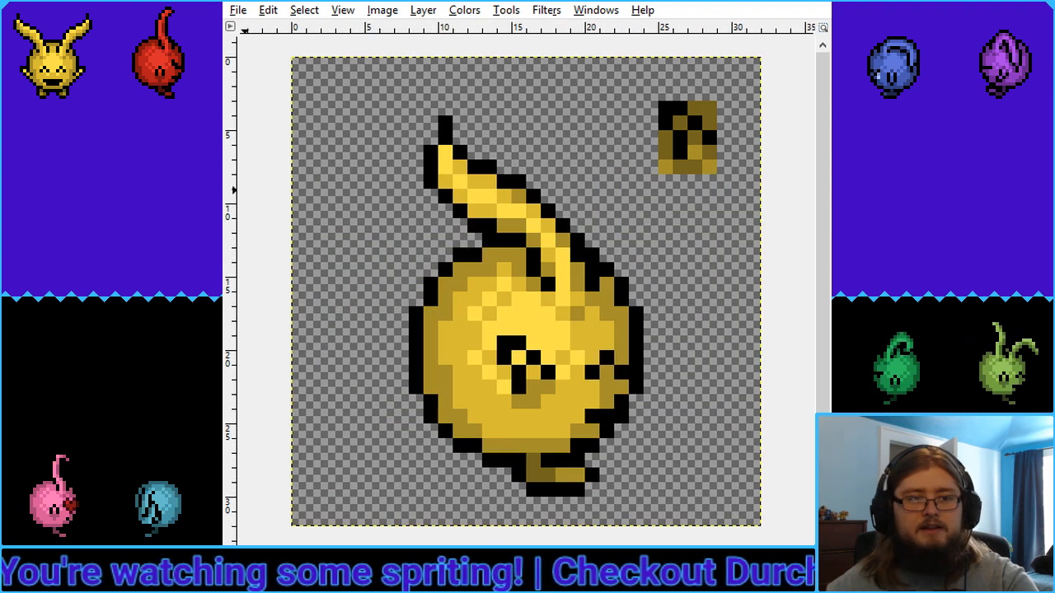
{"action": "left_click_drag", "start_coordinate": [644, 102], "coordinate": [746, 203]}
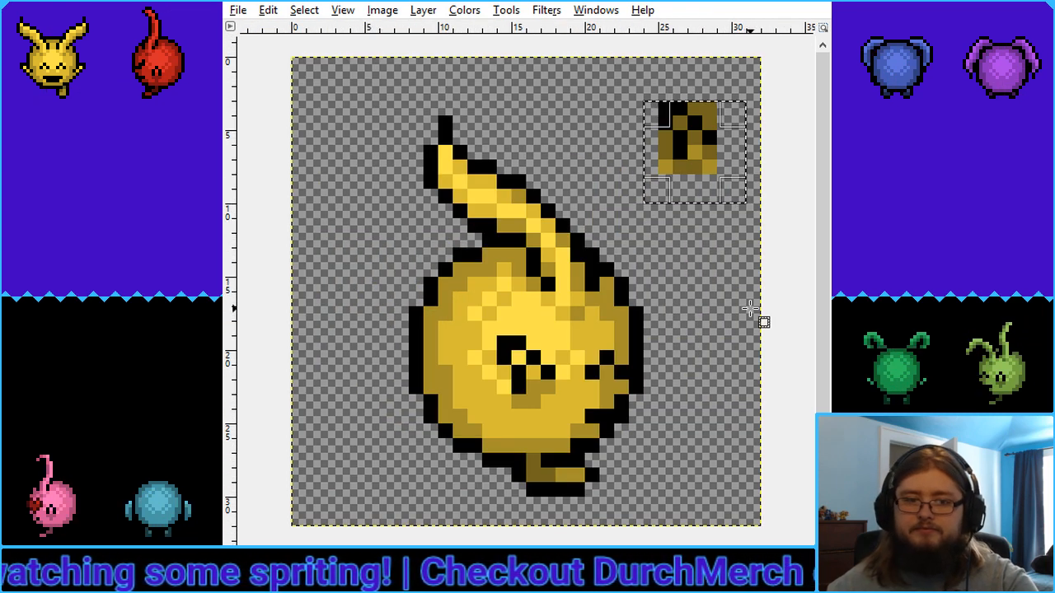
{"action": "key", "text": "Delete"}
{"action": "key", "text": "ctrl+shift+a"}
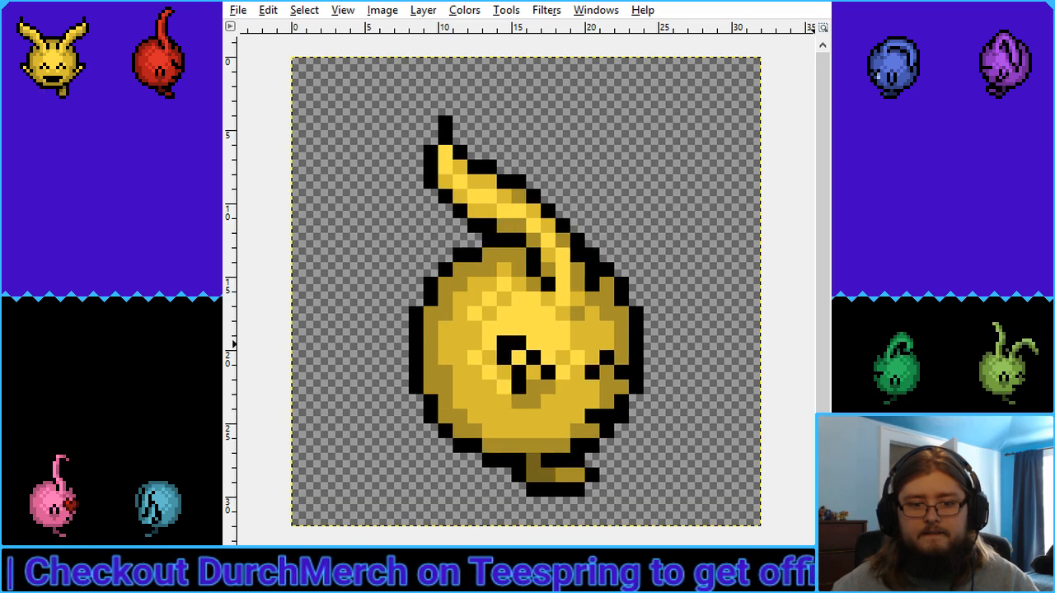
Compare the arm and face height of the side-view sprite with the front-view sprite using a one-pixel-high selection strip
{"action": "left_click_drag", "start_coordinate": [379, 338], "coordinate": [672, 350]}
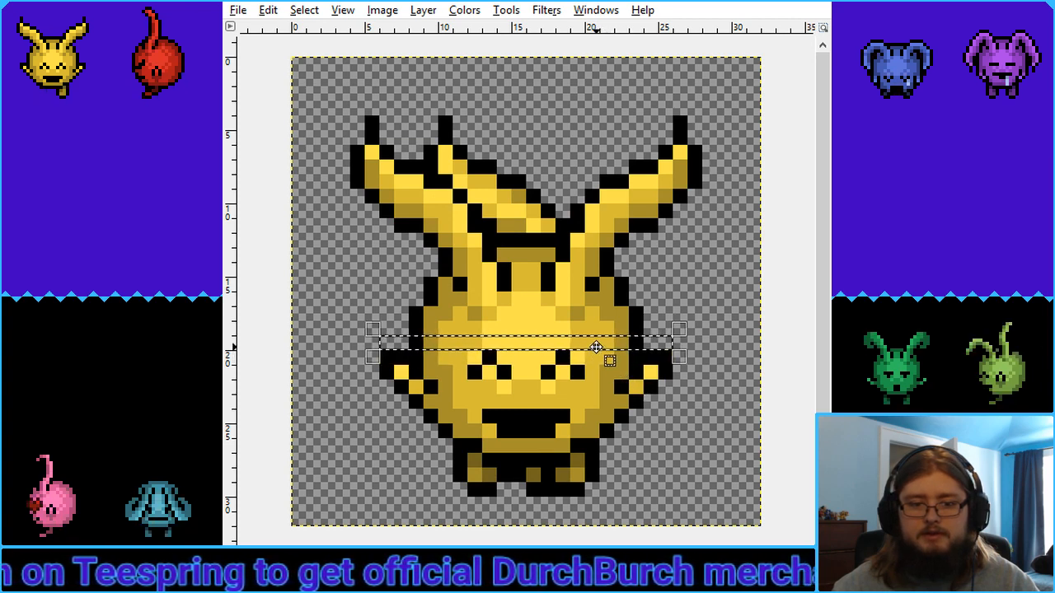
{"action": "left_click_drag", "start_coordinate": [596, 353], "coordinate": [595, 367]}
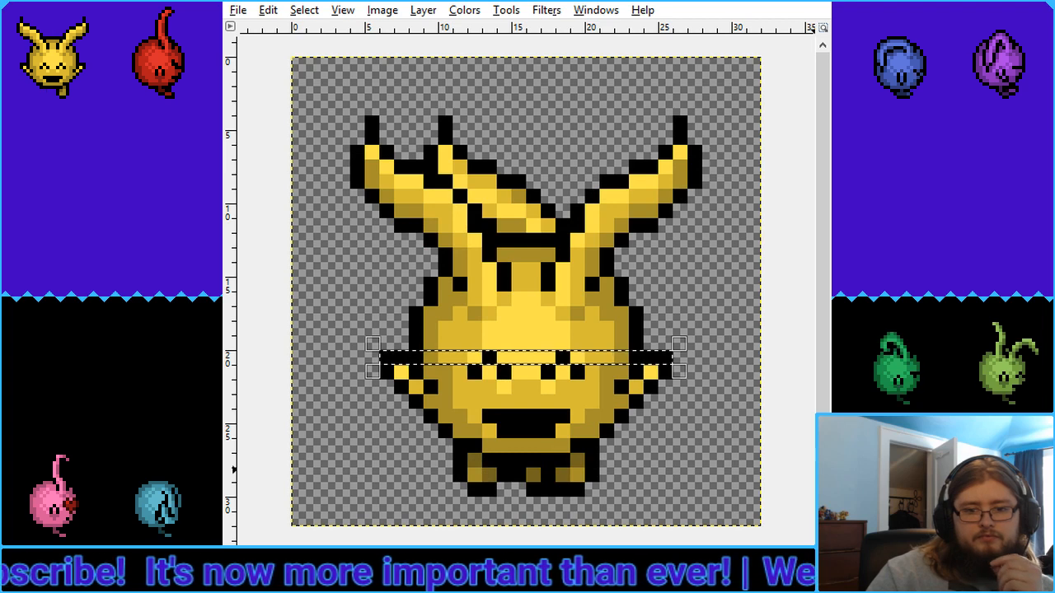
{"action": "left_click", "coordinate": [716, 423]}
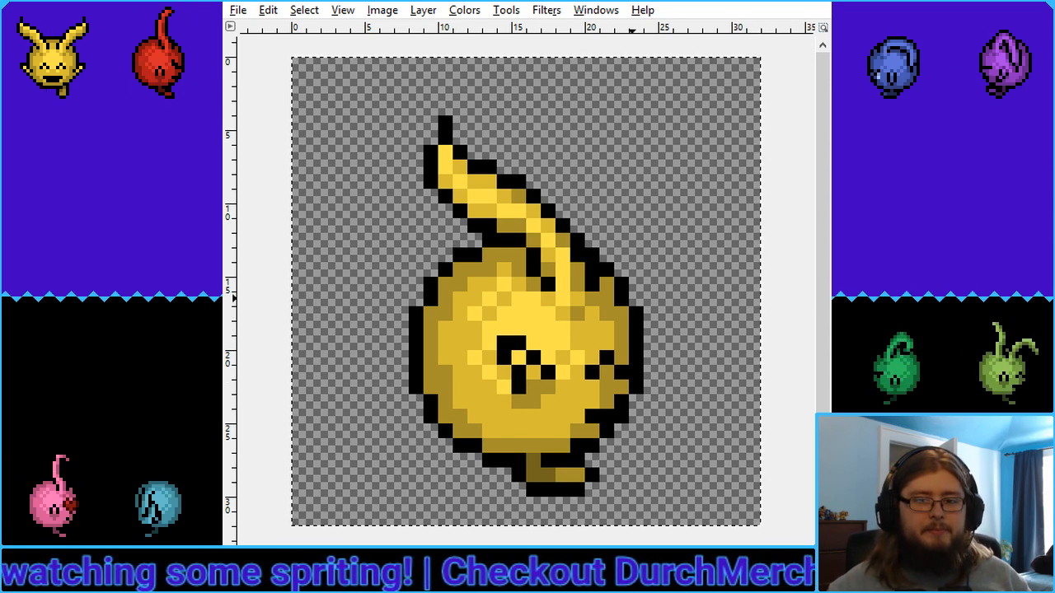
{"action": "left_click", "coordinate": [782, 321]}
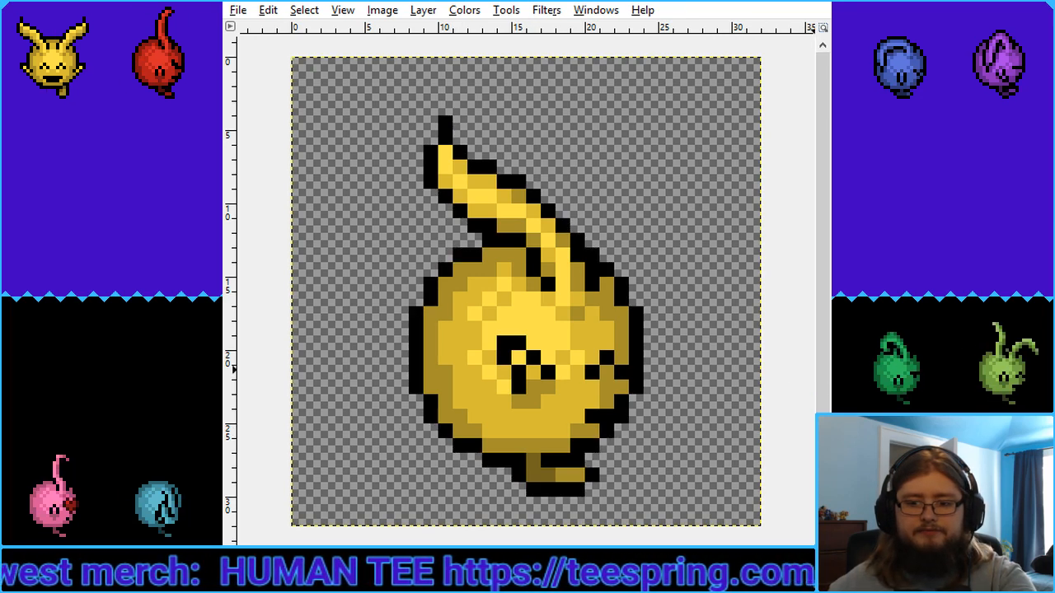
Try lowering the side-view ear's tip by one pixel by cutting and pasting parts of it, and undo the changes
{"action": "left_click_drag", "start_coordinate": [410, 99], "coordinate": [462, 219]}
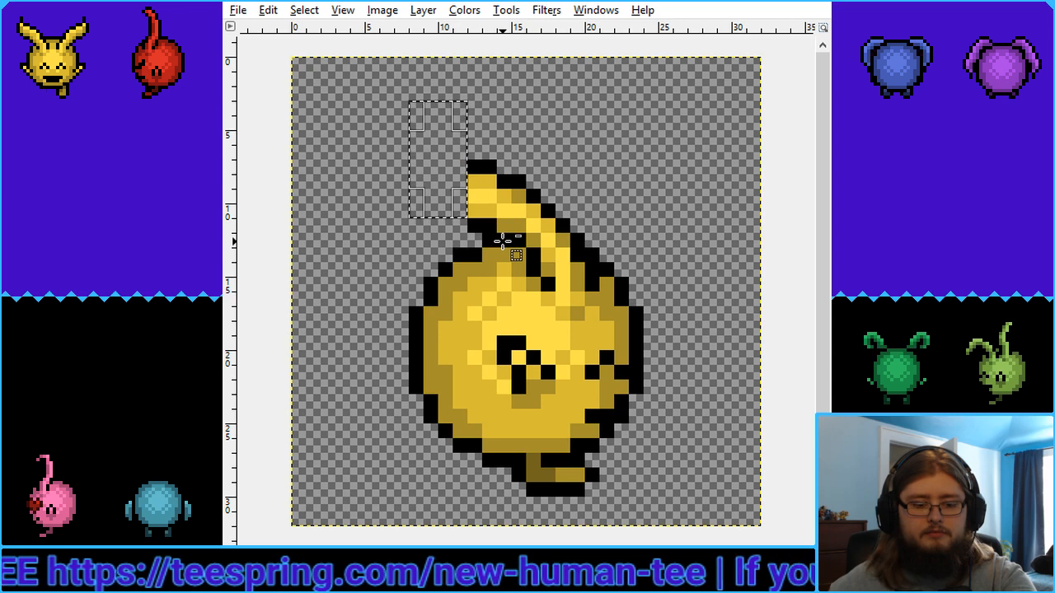
{"action": "key", "text": "ctrl+v"}
{"action": "left_click", "coordinate": [511, 254]}
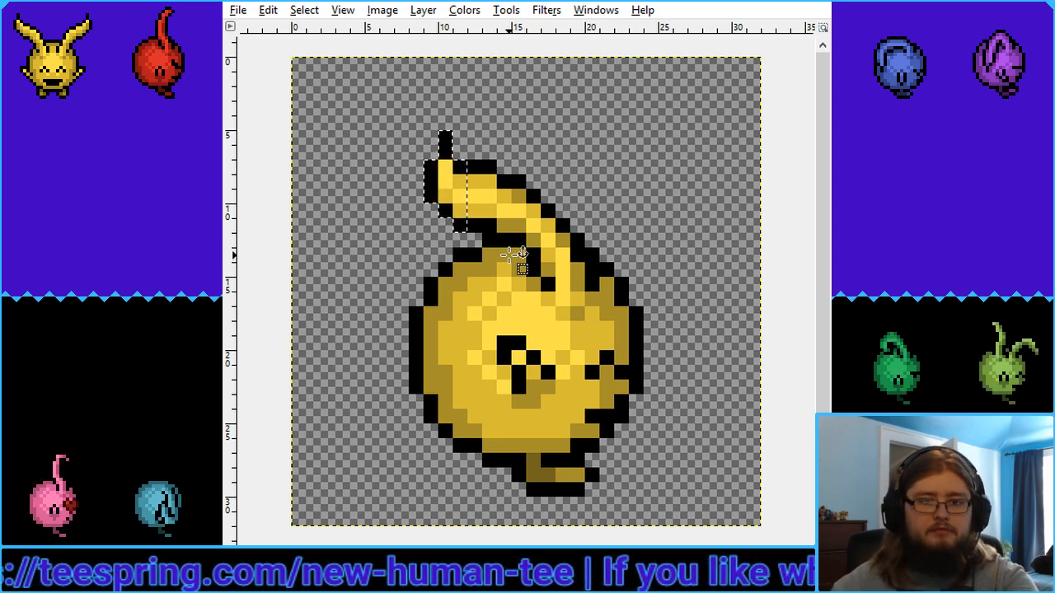
{"action": "left_click_drag", "start_coordinate": [380, 116], "coordinate": [452, 218]}
{"action": "key", "text": "ctrl+x"}
{"action": "key", "text": "ctrl+v"}
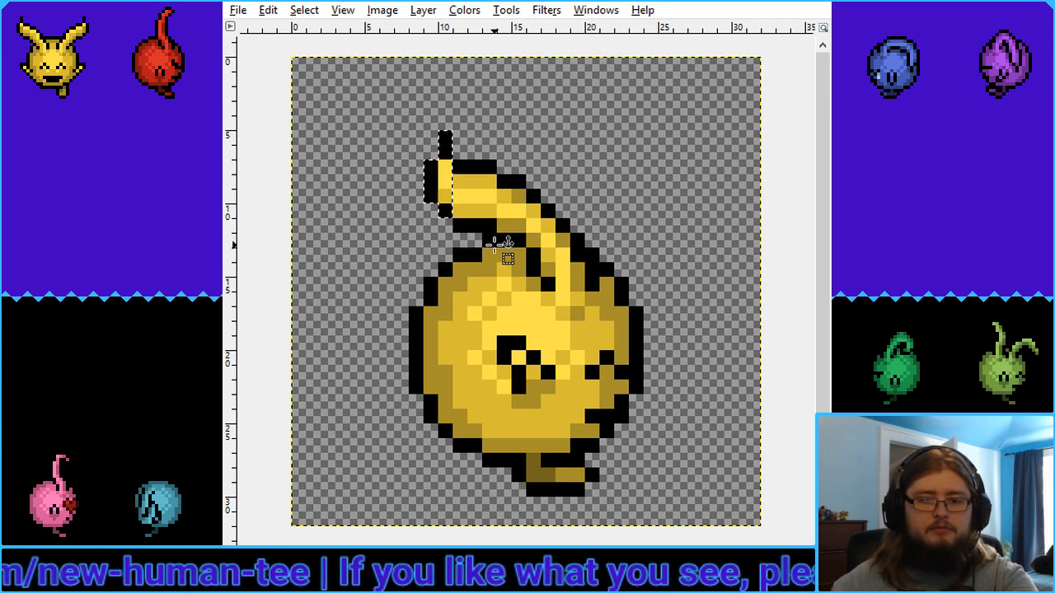
{"action": "key", "text": "Up"}
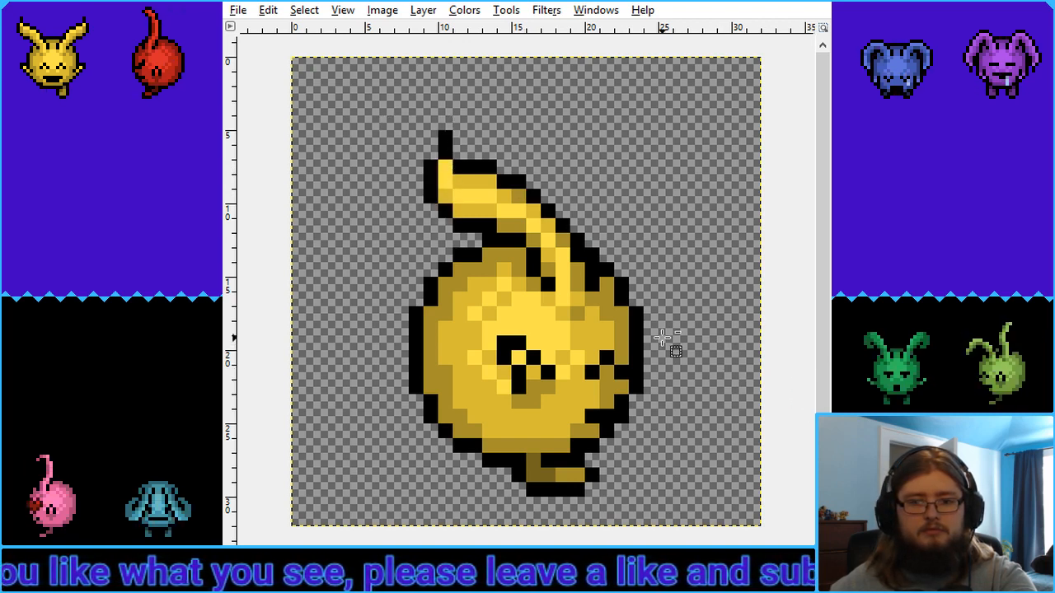
{"action": "key", "text": "Delete"}
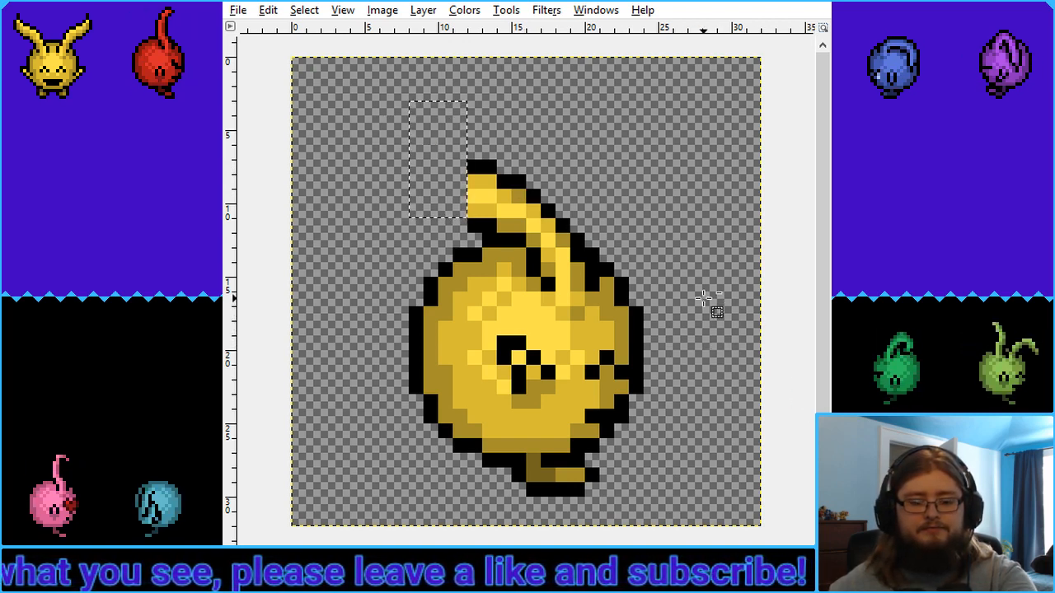
{"action": "key", "text": "ctrl+z"}
{"action": "key", "text": "ctrl+z"}
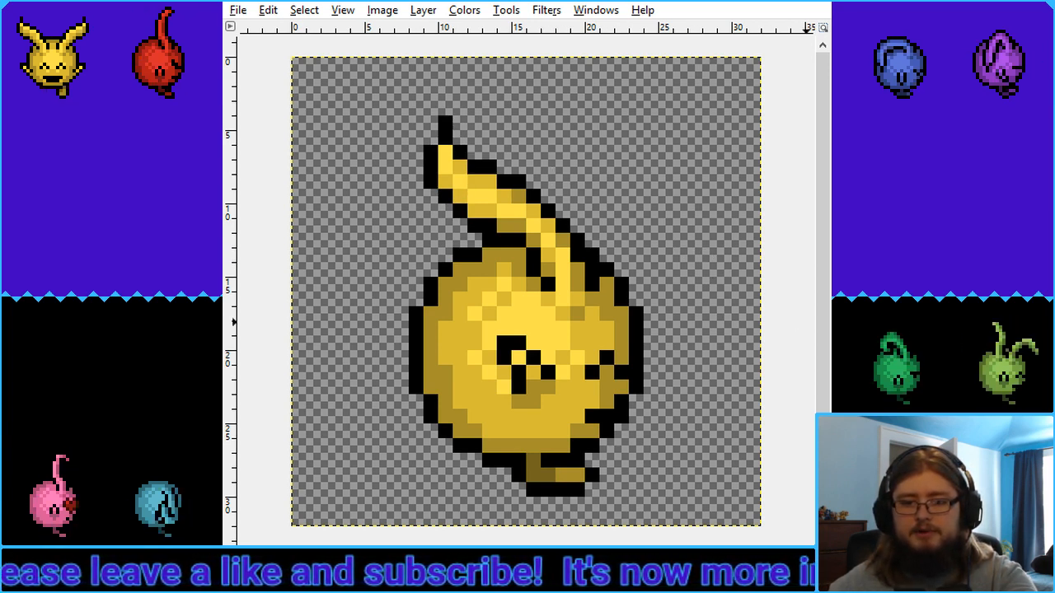
Display the earlier side-view frame, select its whole ear down to the base in stepped sections, and copy it
{"action": "key", "text": "ctrl+z"}
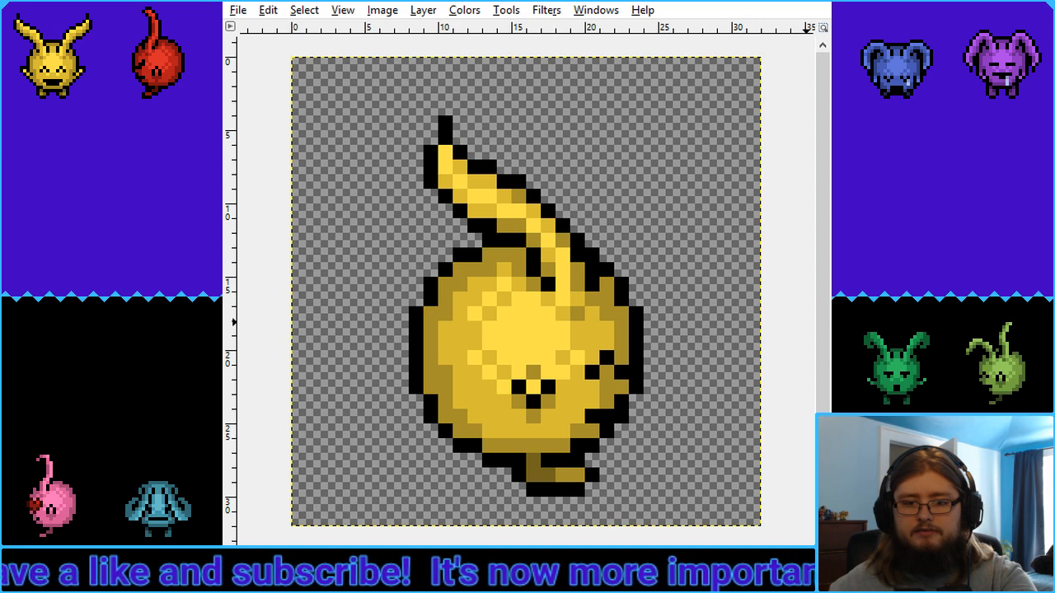
{"action": "key", "text": "ctrl+z"}
{"action": "key", "text": "ctrl+z"}
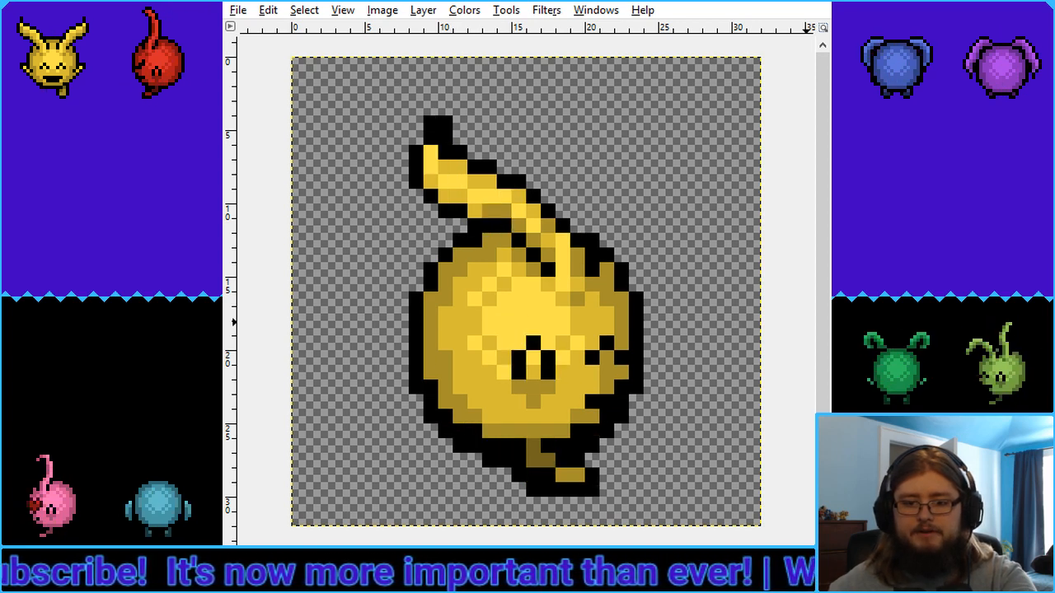
{"action": "key", "text": "ctrl+z"}
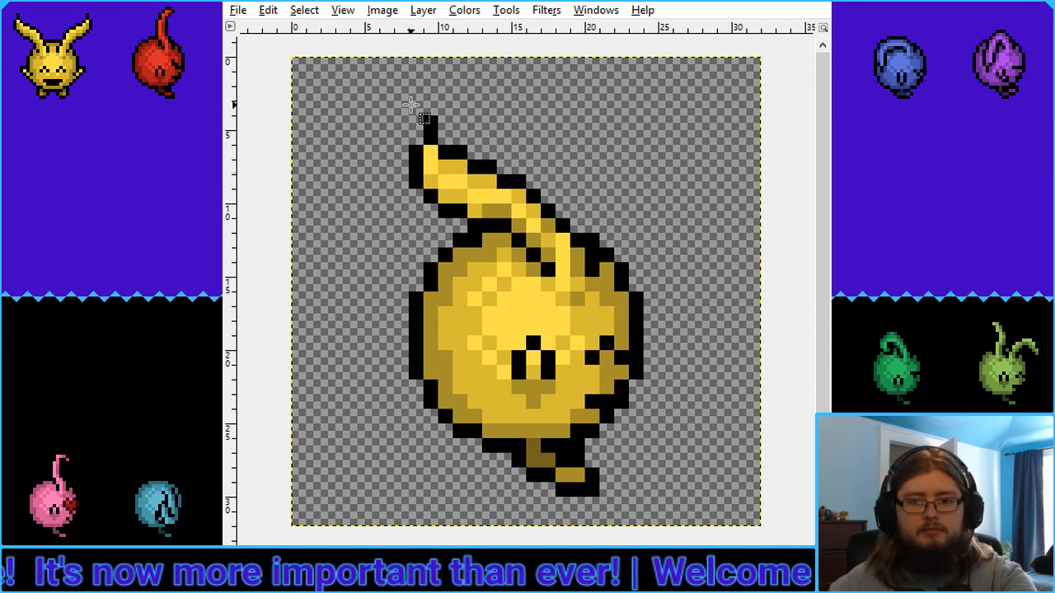
{"action": "left_click_drag", "start_coordinate": [412, 104], "coordinate": [521, 230]}
{"action": "left_click_drag", "start_coordinate": [511, 186], "coordinate": [577, 265]}
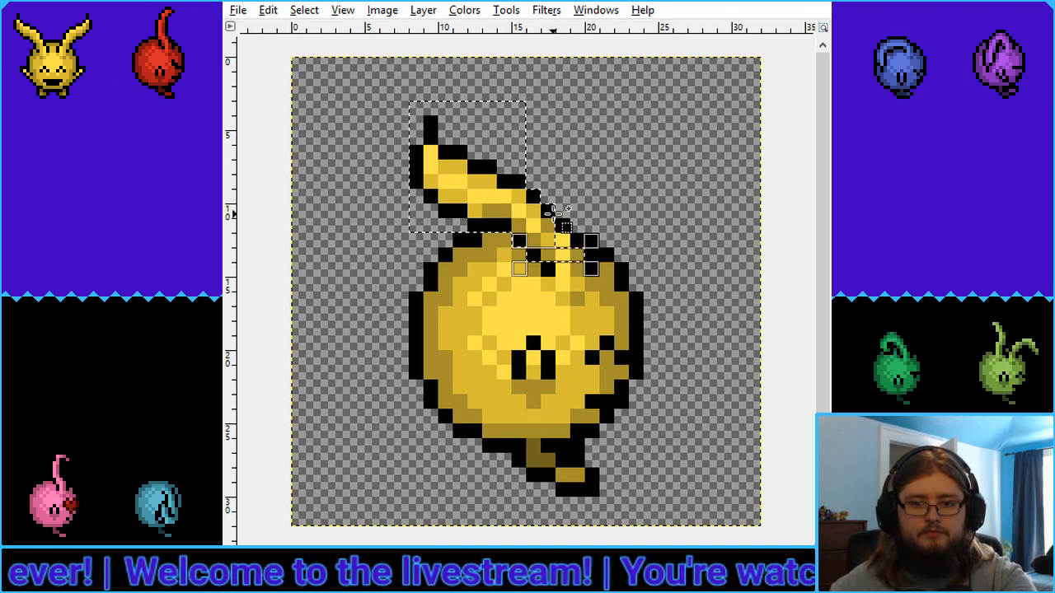
{"action": "left_click_drag", "start_coordinate": [554, 216], "coordinate": [592, 284]}
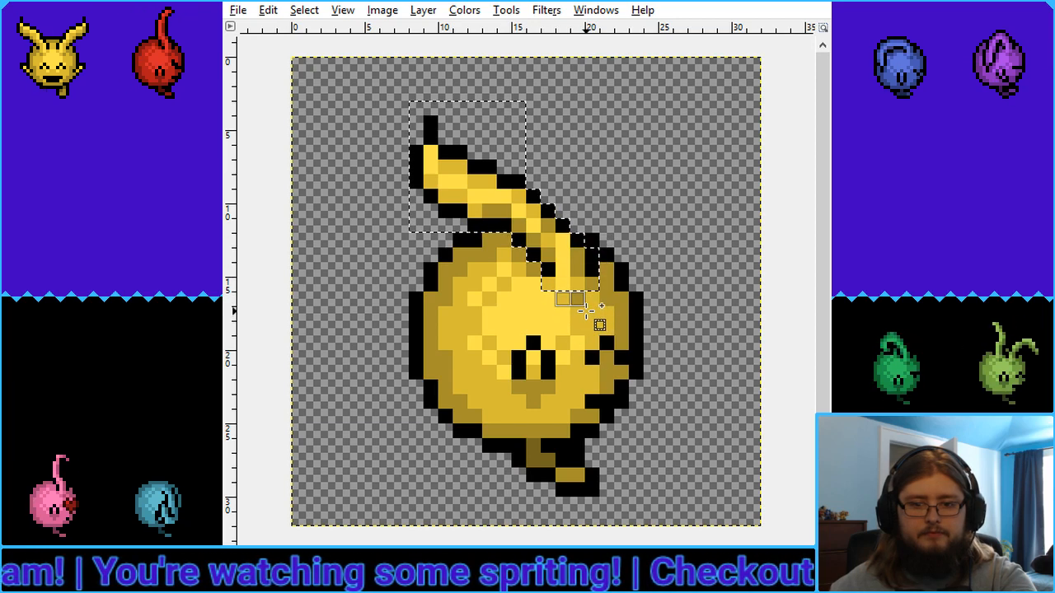
{"action": "left_click", "coordinate": [701, 393]}
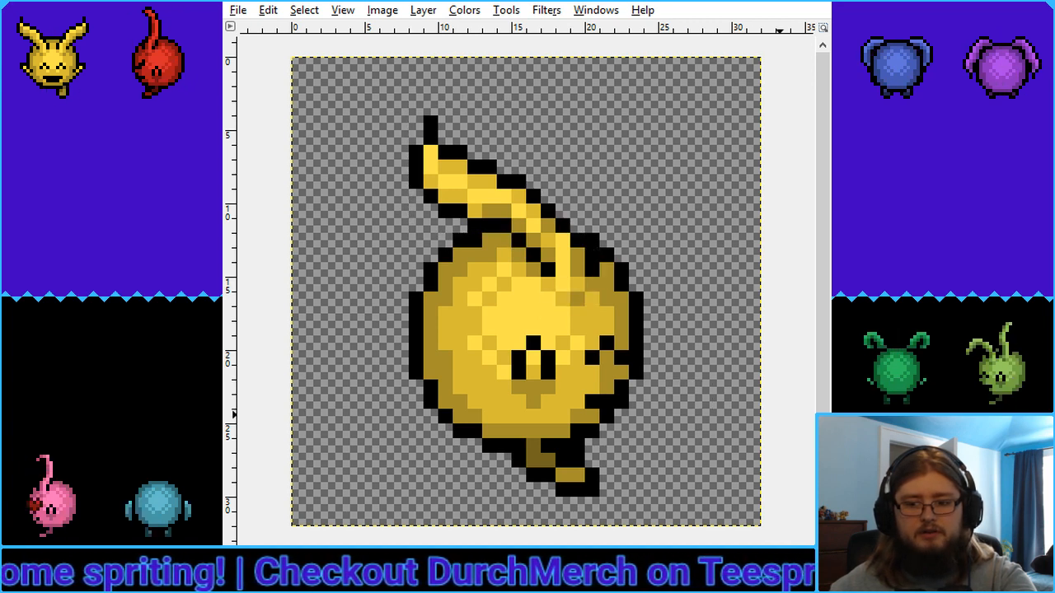
{"action": "key", "text": "ctrl+z"}
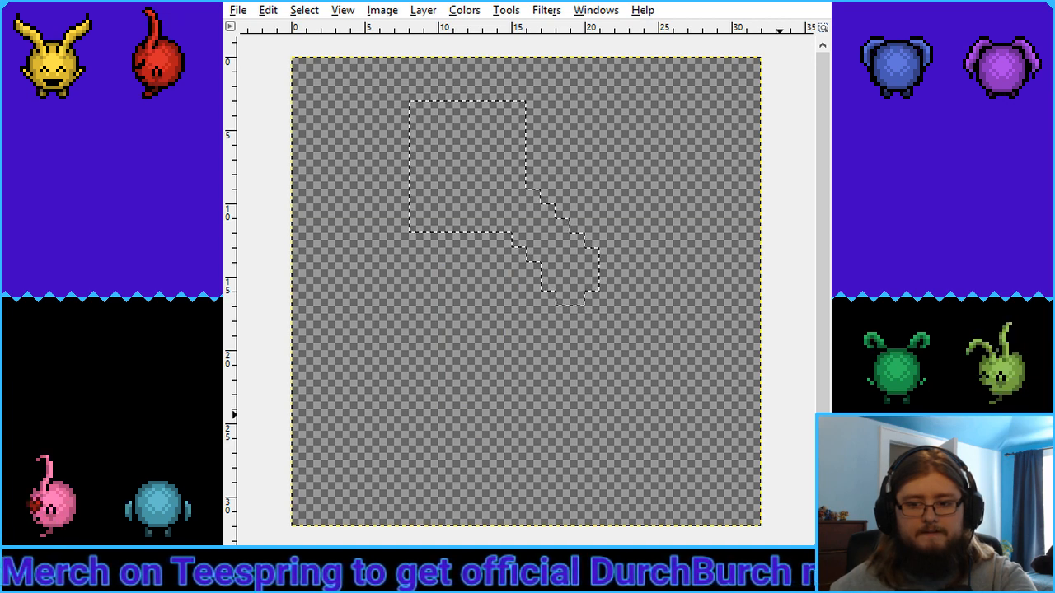
Try to paste the copied ear onto the happy side-view frame
{"action": "key", "text": "ctrl+shift+a"}
{"action": "key", "text": "ctrl+v"}
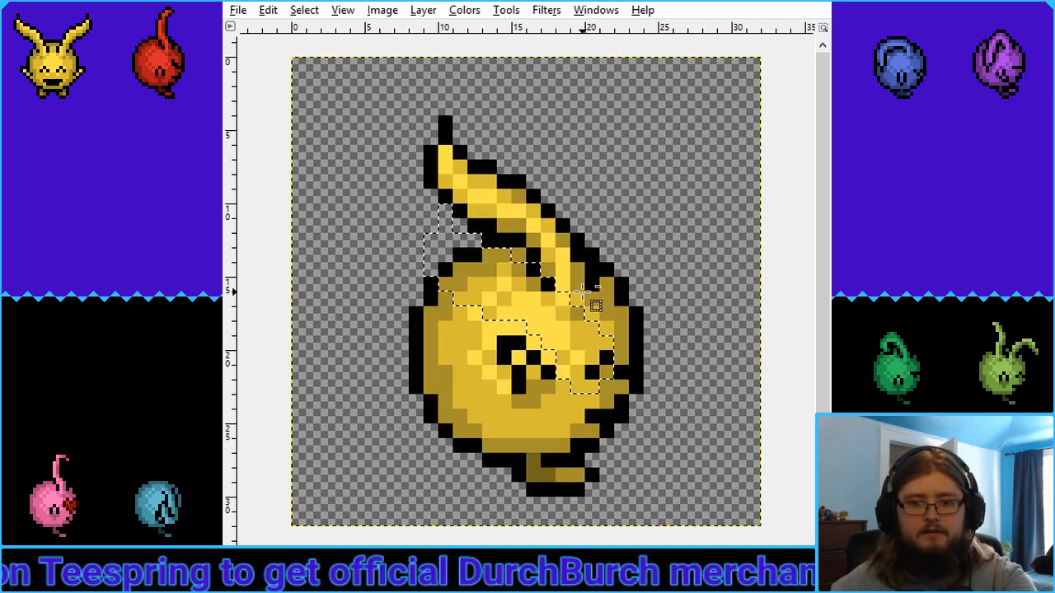
{"action": "left_click_drag", "start_coordinate": [545, 335], "coordinate": [663, 185]}
{"action": "left_click", "coordinate": [743, 293]}
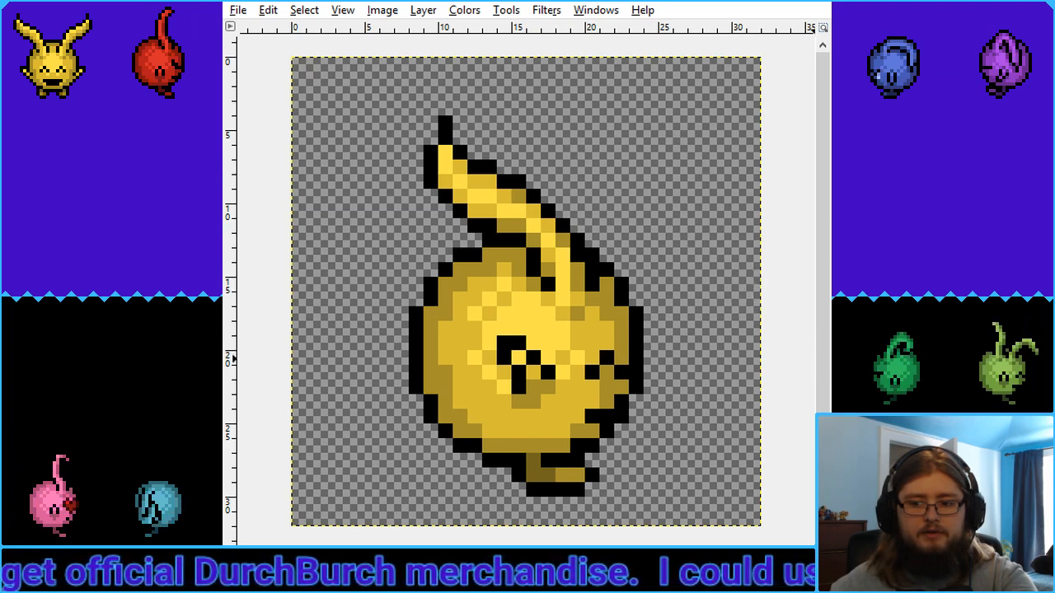
{"action": "key", "text": "ctrl+v"}
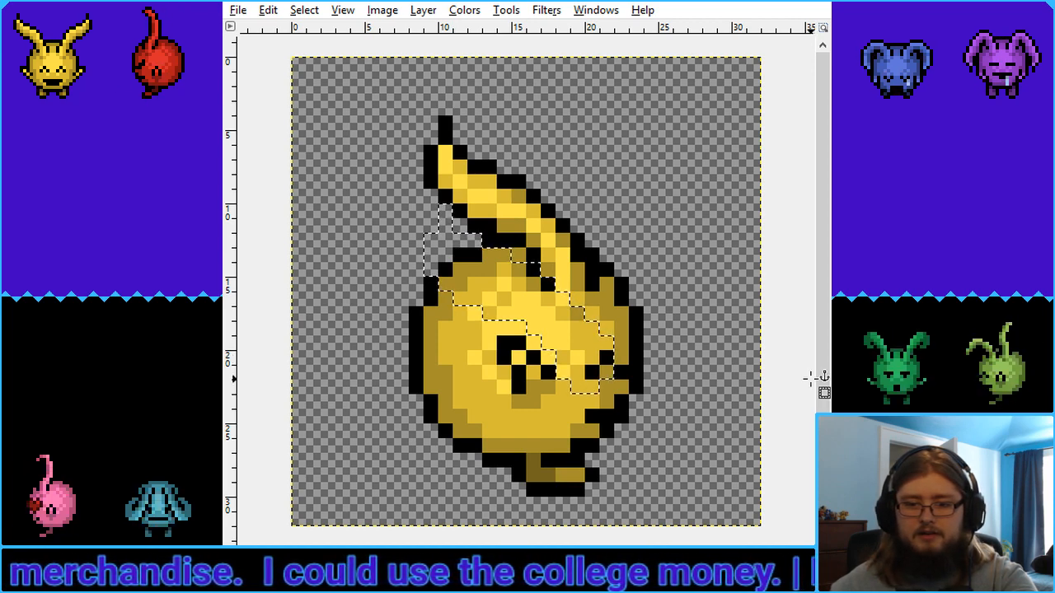
{"action": "left_click", "coordinate": [760, 358]}
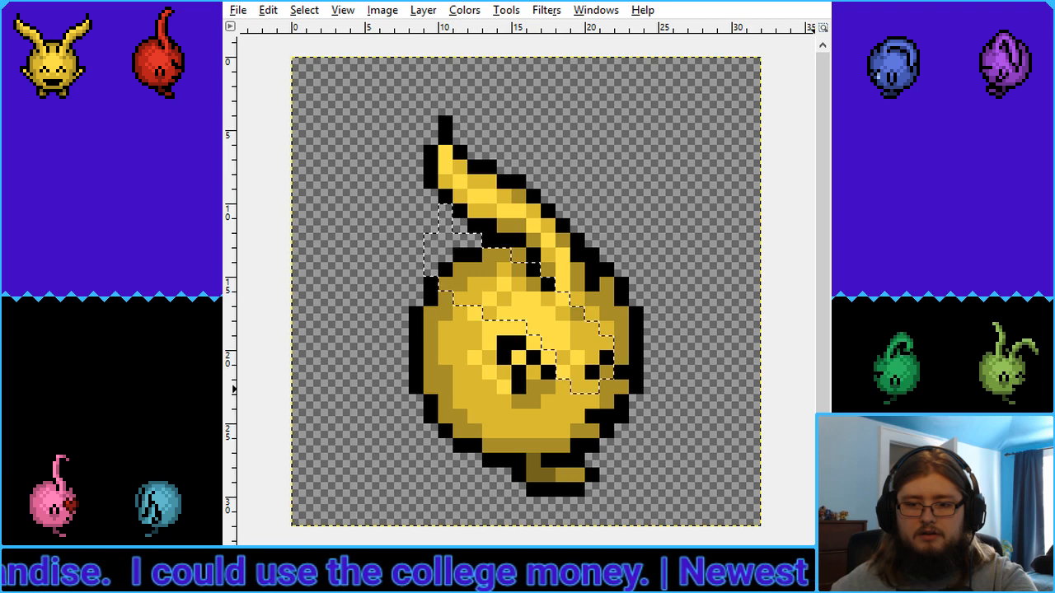
{"action": "key", "text": "ctrl+shift+a"}
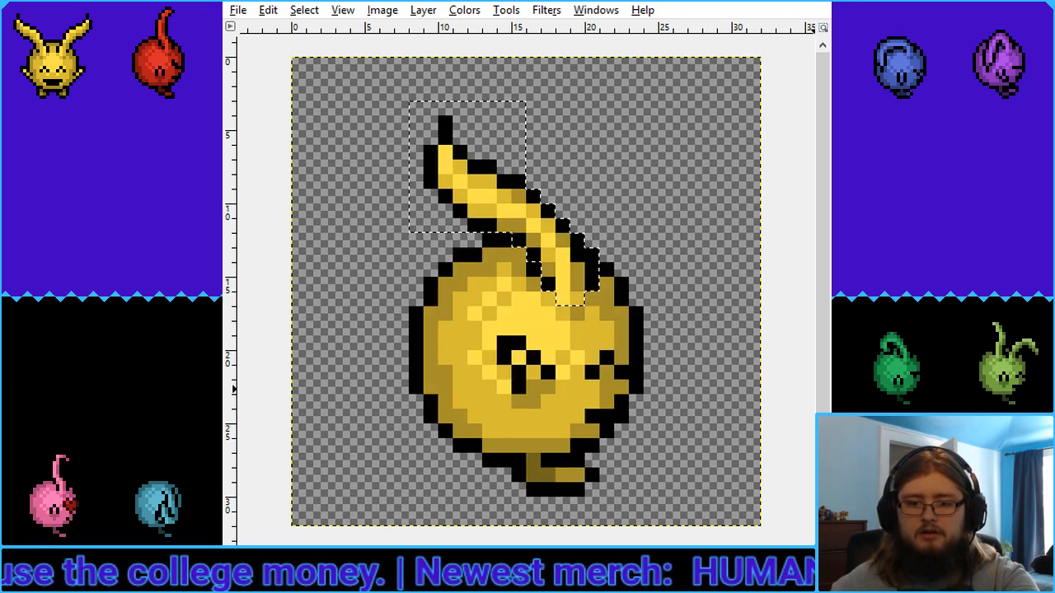
Paste the copied ear and place it in the empty area beside the side-view sprite, above the body
{"action": "key", "text": "ctrl+v"}
{"action": "left_click_drag", "start_coordinate": [545, 380], "coordinate": [692, 247]}
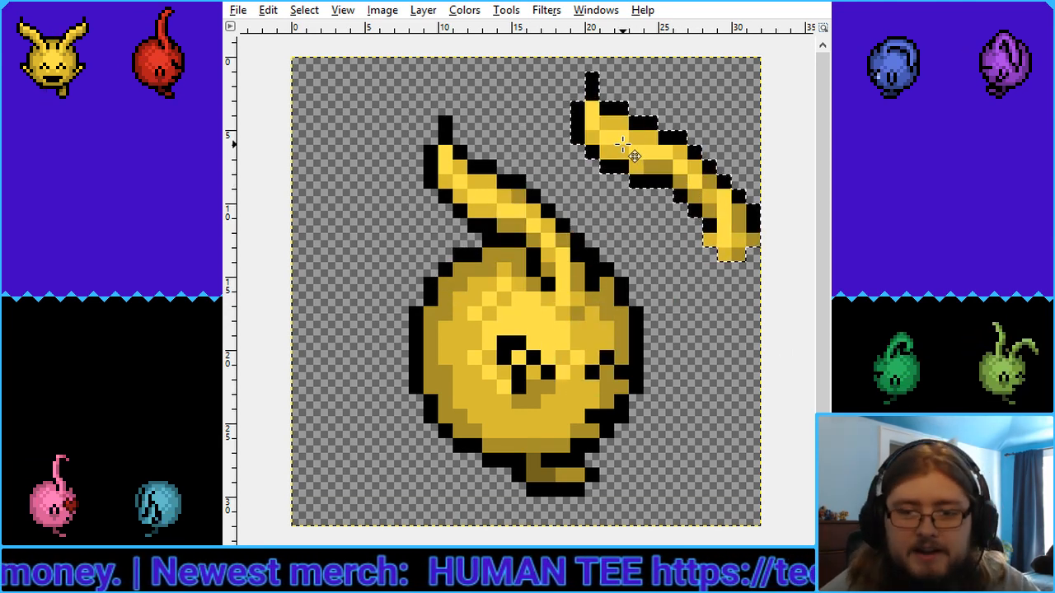
{"action": "left_click_drag", "start_coordinate": [616, 132], "coordinate": [583, 146]}
{"action": "left_click", "coordinate": [652, 304]}
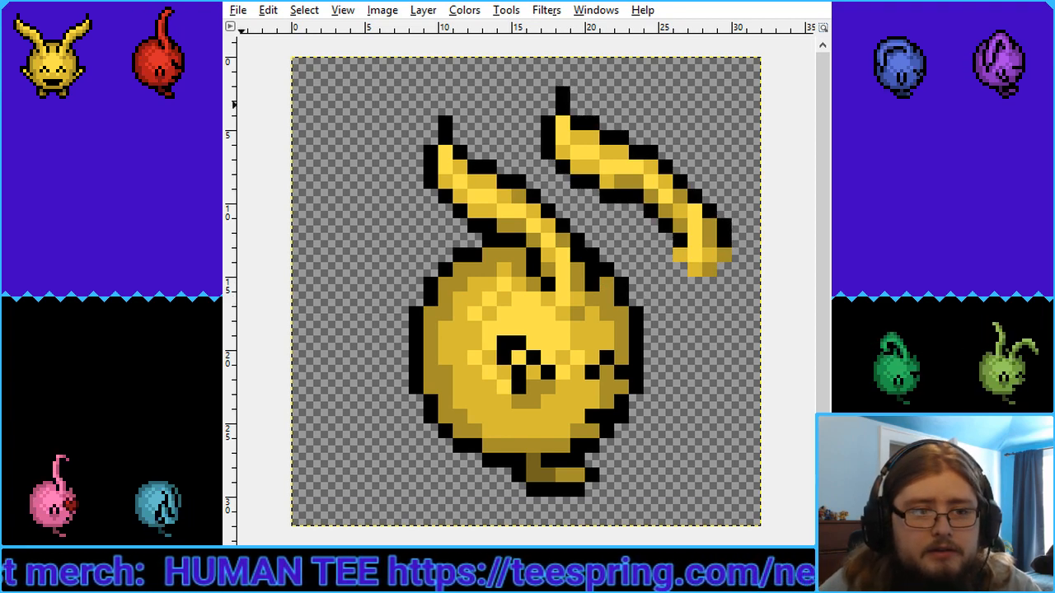
Delete the attached ear's tip and middle section above the side-view body
{"action": "left_click_drag", "start_coordinate": [394, 87], "coordinate": [510, 232]}
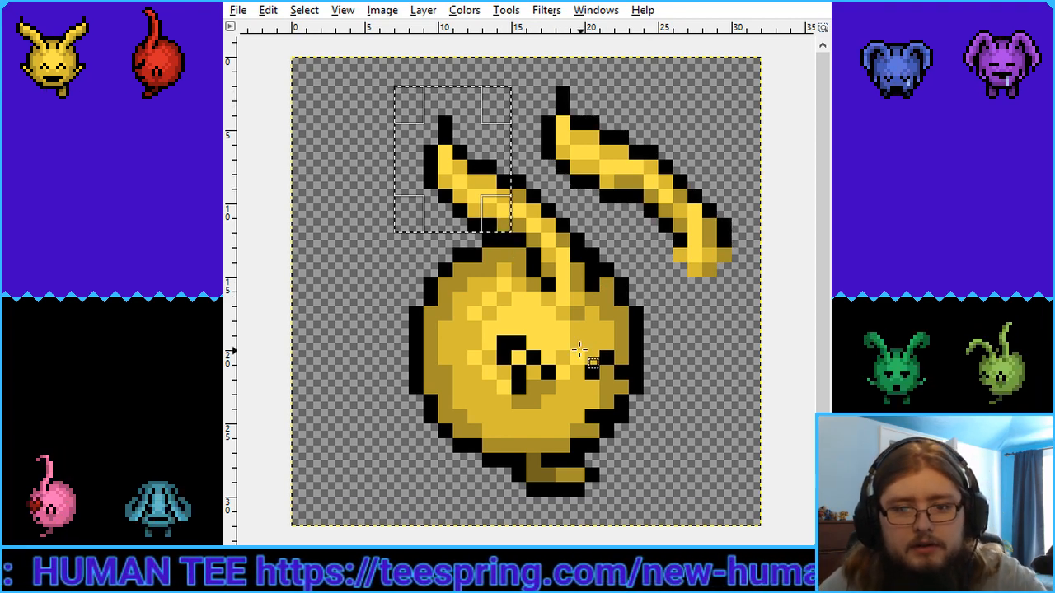
{"action": "key", "text": "Delete"}
{"action": "key", "text": "ctrl+shift+a"}
{"action": "left_click_drag", "start_coordinate": [497, 175], "coordinate": [554, 231]}
{"action": "key", "text": "Delete"}
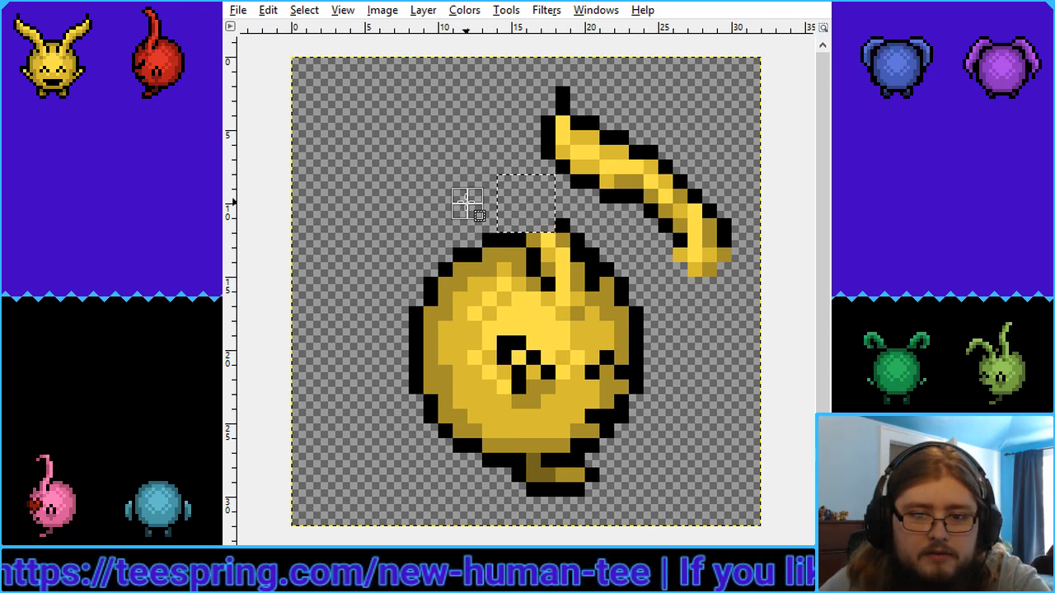
{"action": "key", "text": "ctrl+shift+a"}
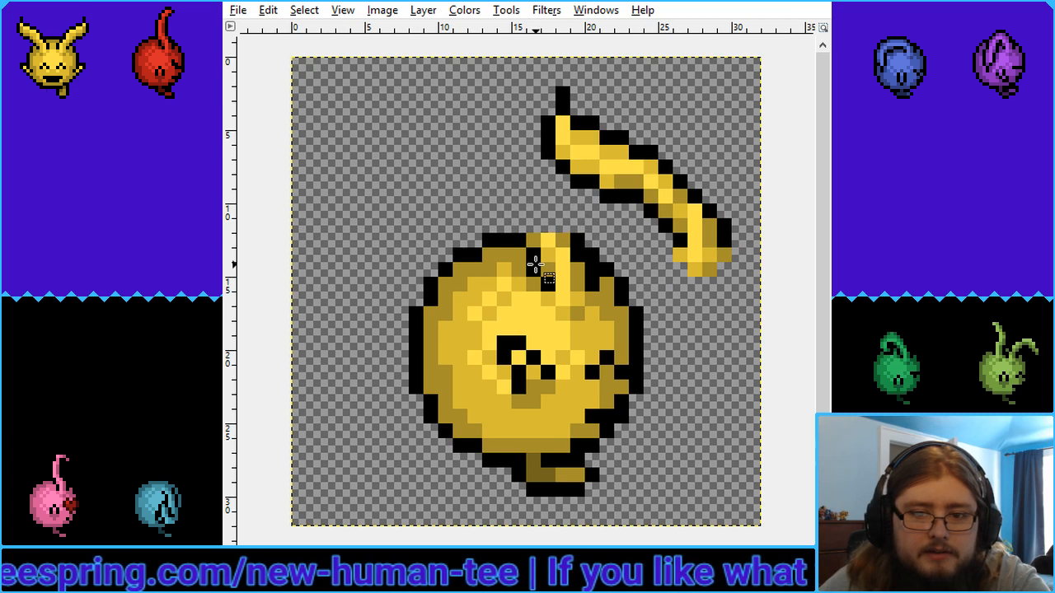
Delete the black outline pixels along the inner side of the old ear's base on the side-view body
{"action": "left_click_drag", "start_coordinate": [541, 233], "coordinate": [585, 276]}
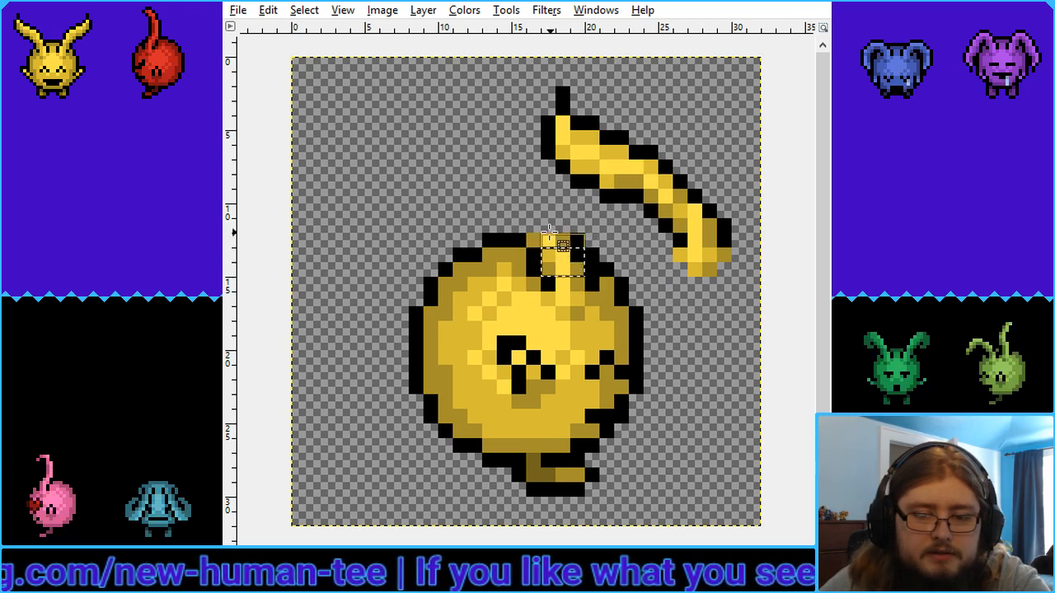
{"action": "left_click", "coordinate": [536, 190]}
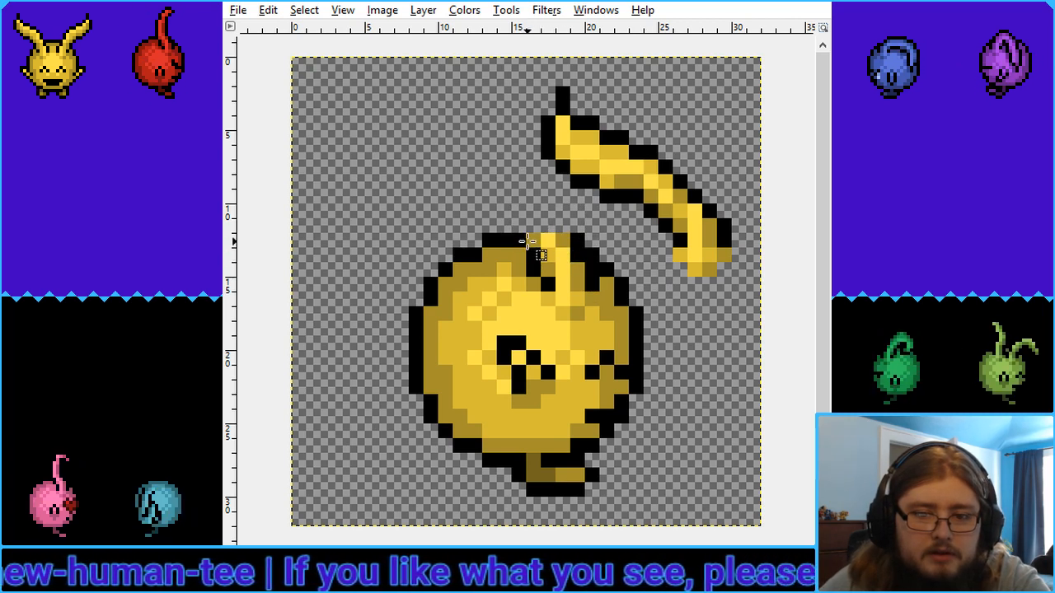
{"action": "mouse_move", "coordinate": [534, 251]}
{"action": "left_mouse_down"}
{"action": "mouse_move", "coordinate": [552, 271]}
{"action": "mouse_move", "coordinate": [541, 272]}
{"action": "left_mouse_up"}
{"action": "key", "text": "Delete"}
{"action": "left_click", "coordinate": [701, 318]}
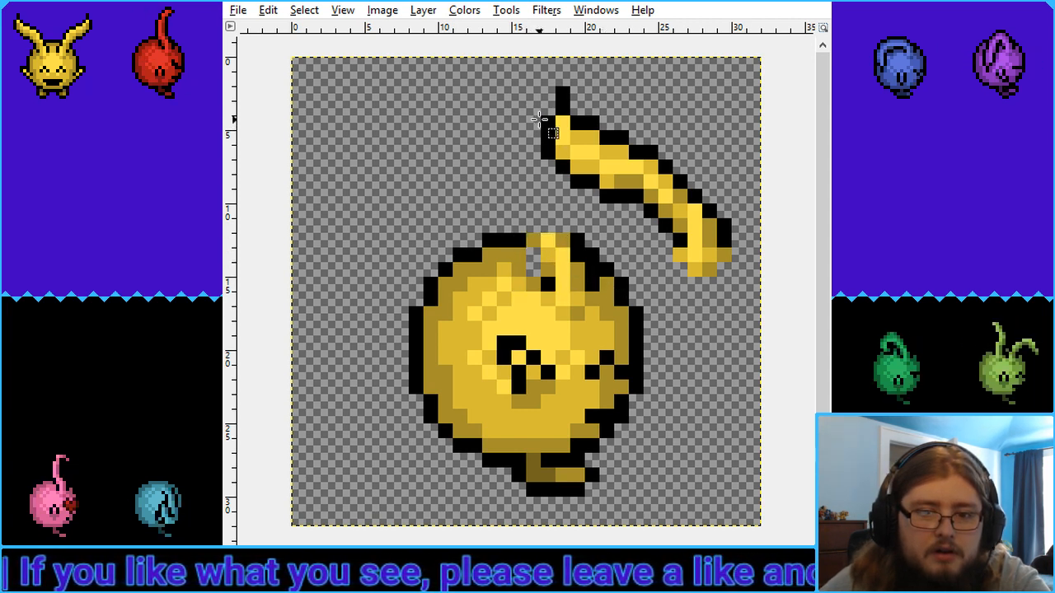
Clear the rest of the old ear's base from the body's top edge, including the stray outline pixels around it
{"action": "left_click_drag", "start_coordinate": [542, 235], "coordinate": [576, 267]}
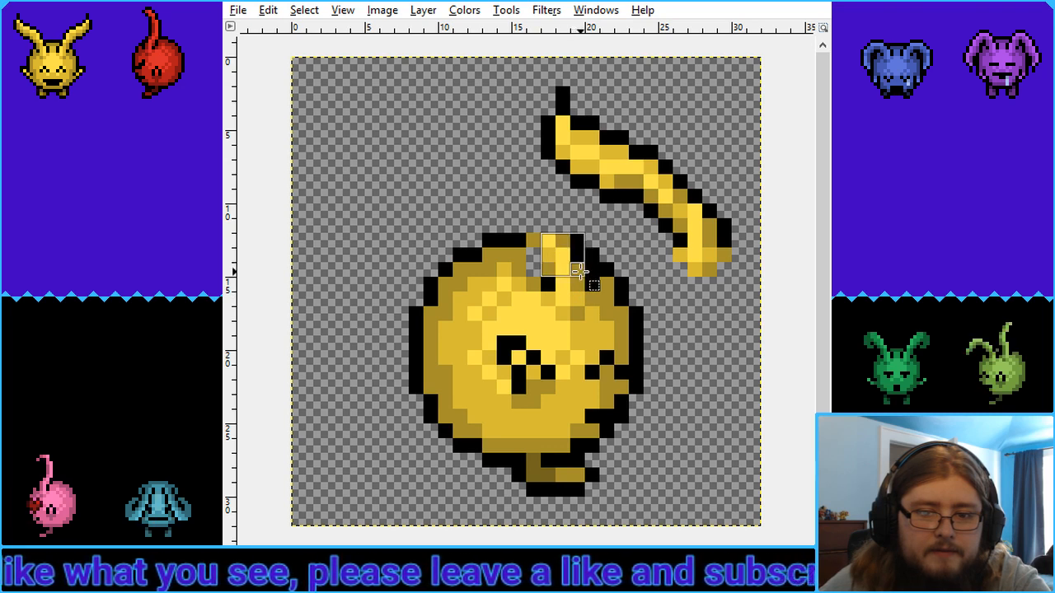
{"action": "key", "text": "Delete"}
{"action": "left_click", "coordinate": [544, 221]}
{"action": "left_click_drag", "start_coordinate": [539, 233], "coordinate": [558, 257]}
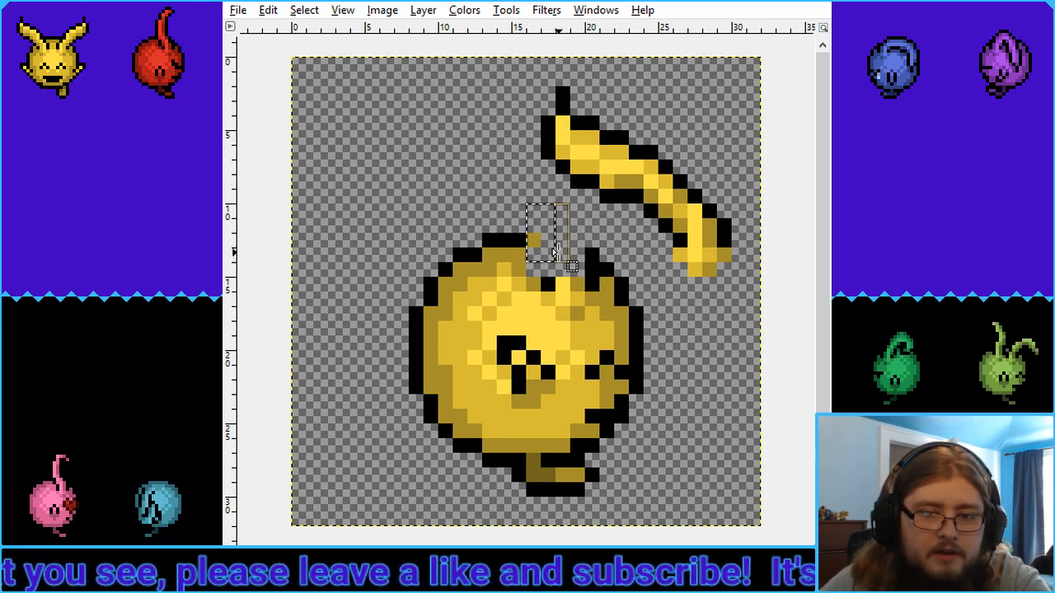
{"action": "key", "text": "Delete"}
{"action": "left_click", "coordinate": [577, 233]}
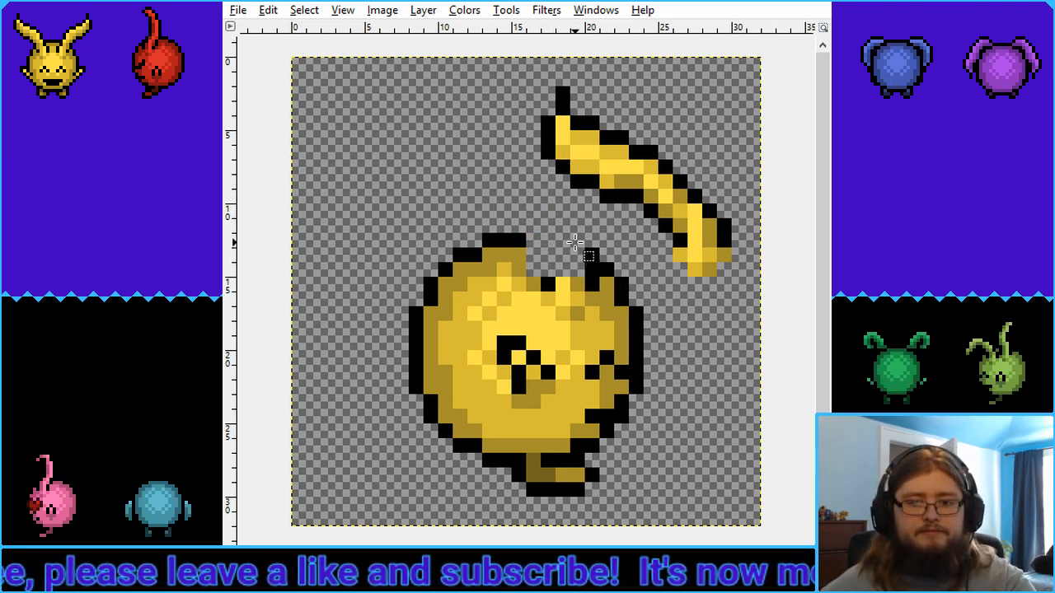
{"action": "left_click_drag", "start_coordinate": [570, 219], "coordinate": [600, 262]}
{"action": "left_click", "coordinate": [650, 265]}
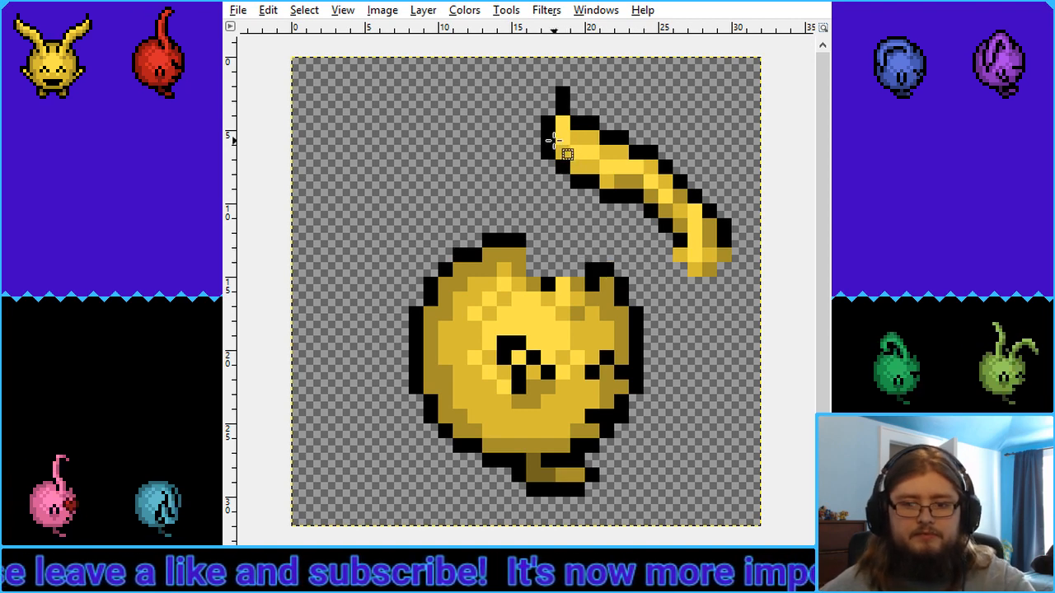
Move the detached ear onto the gap at the top of the body, anchor it, and patch the black outline beside its base
{"action": "left_click_drag", "start_coordinate": [540, 86], "coordinate": [749, 276]}
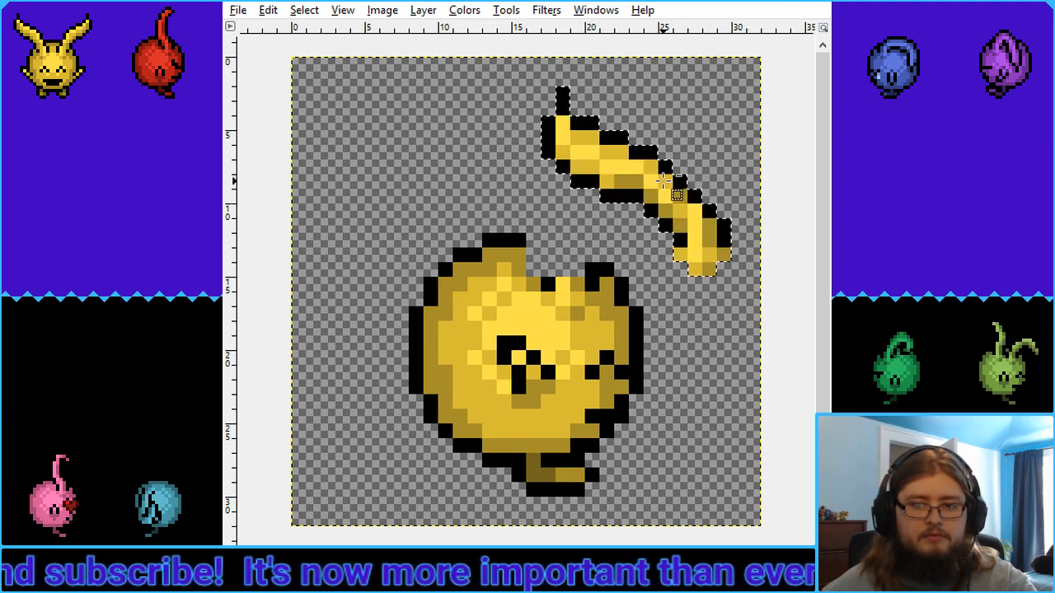
{"action": "left_click_drag", "start_coordinate": [670, 194], "coordinate": [537, 242]}
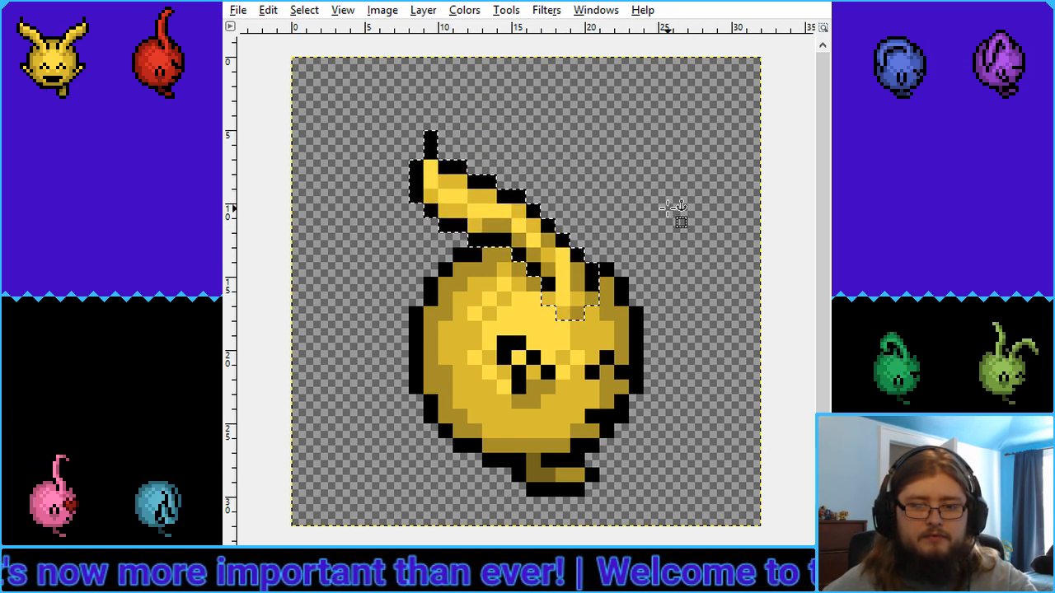
{"action": "left_click", "coordinate": [661, 208]}
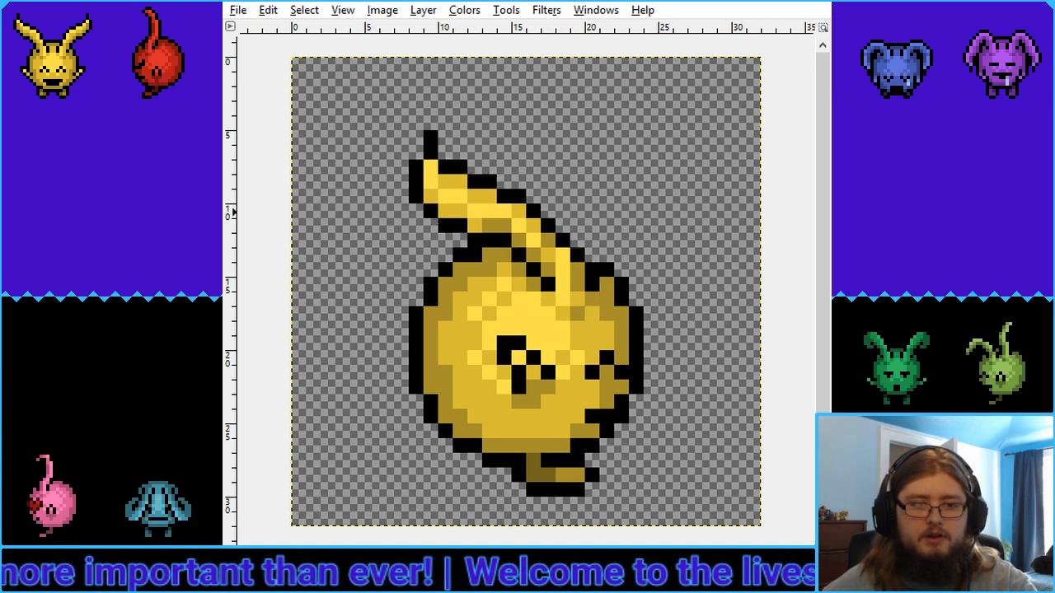
{"action": "left_click", "coordinate": [600, 259]}
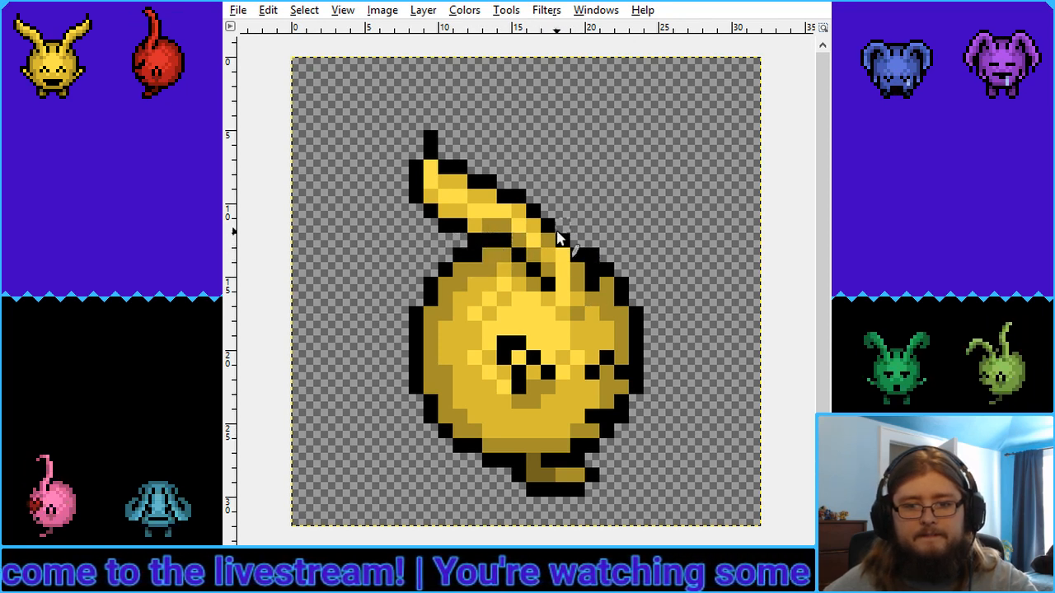
{"action": "key", "text": "3"}
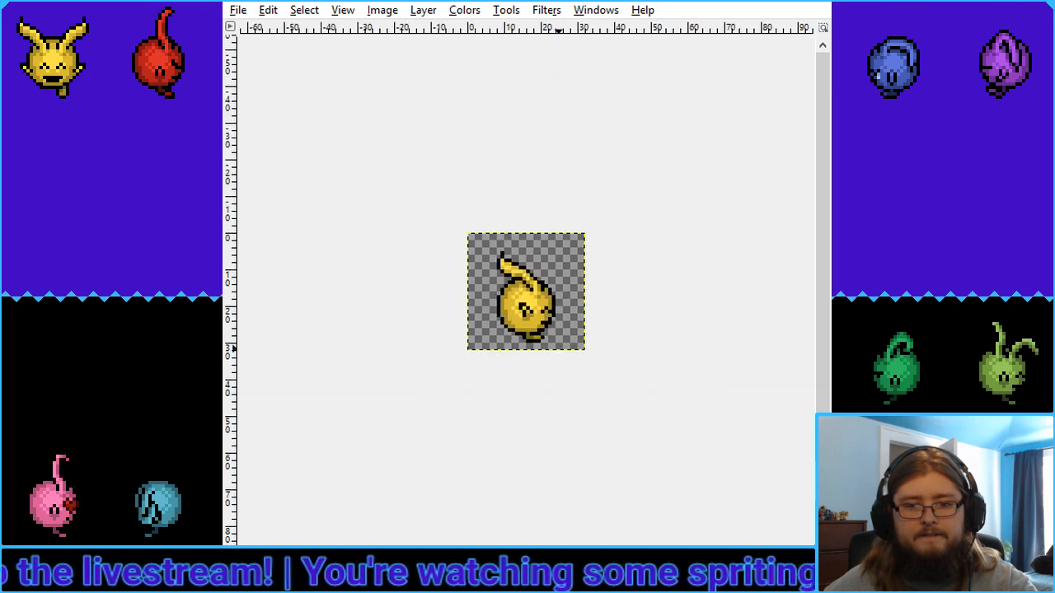
{"action": "key", "text": "2"}
{"action": "key", "text": "1"}
{"action": "key", "text": "5"}
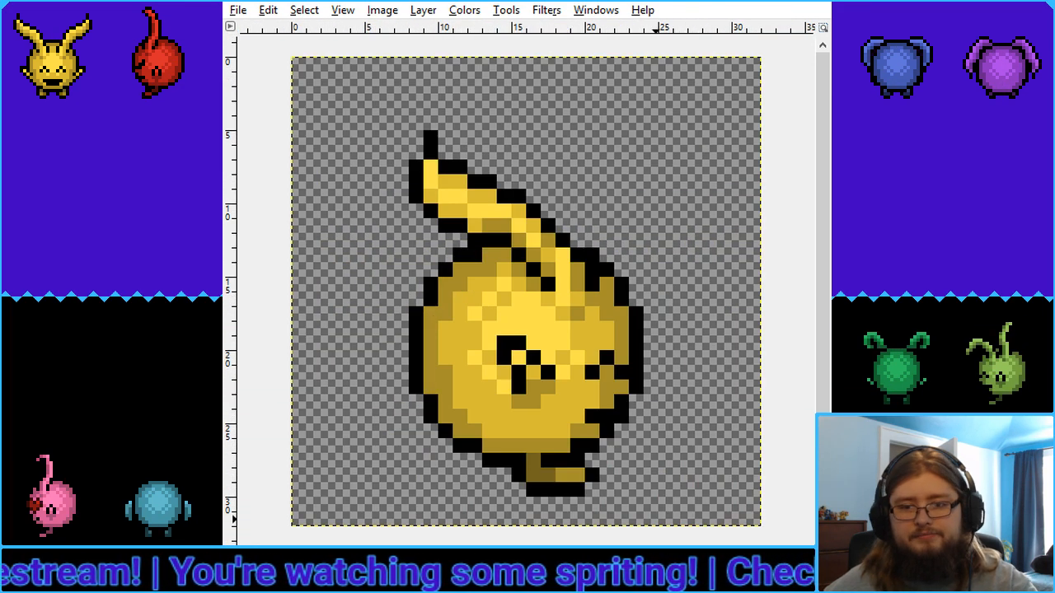
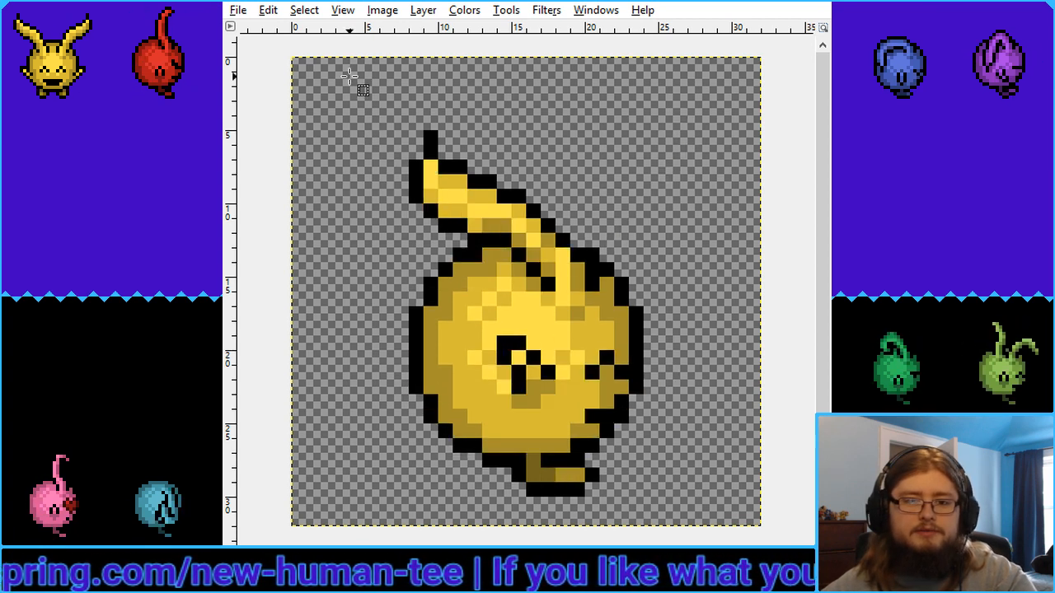
Try shifting the ear's outer section one pixel outward and rejoining it to the ear's lower part
{"action": "left_click_drag", "start_coordinate": [365, 102], "coordinate": [467, 232]}
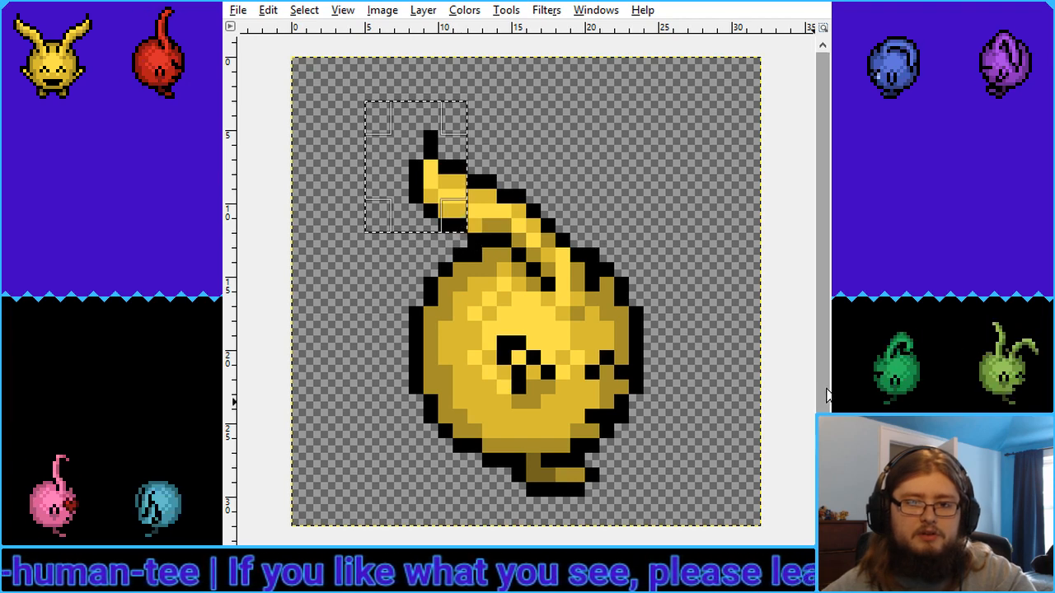
{"action": "left_click", "coordinate": [510, 154]}
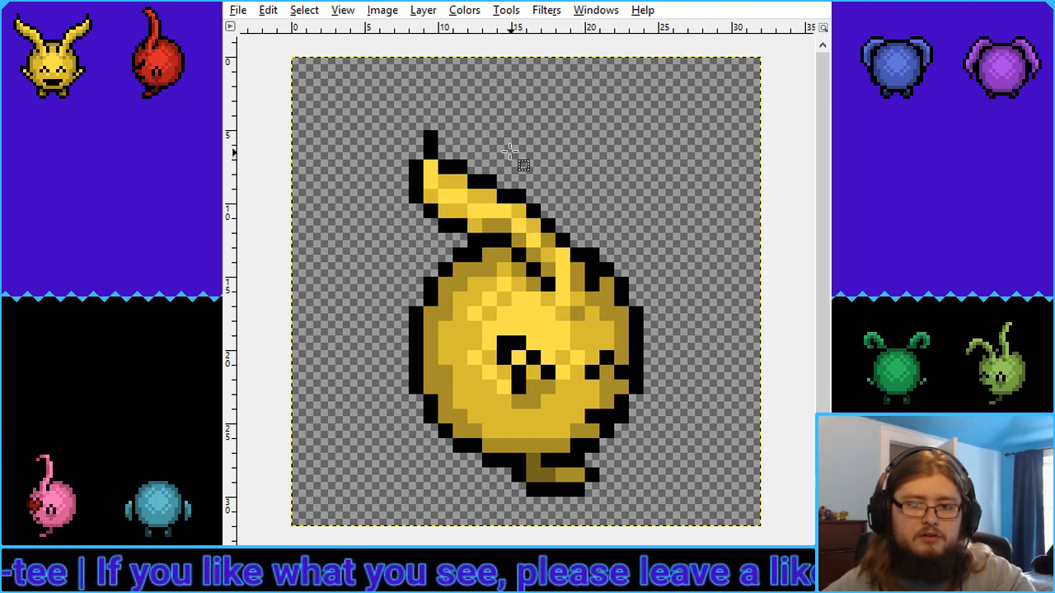
{"action": "left_click_drag", "start_coordinate": [396, 117], "coordinate": [510, 247]}
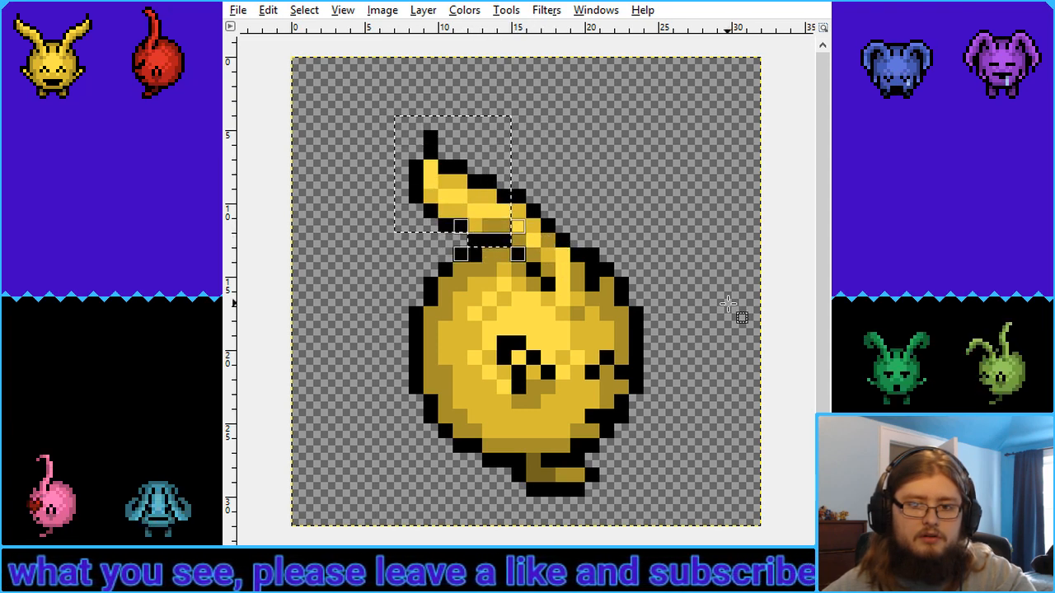
{"action": "left_click_drag", "start_coordinate": [512, 189], "coordinate": [526, 218]}
{"action": "key", "text": "ctrl+shift+l"}
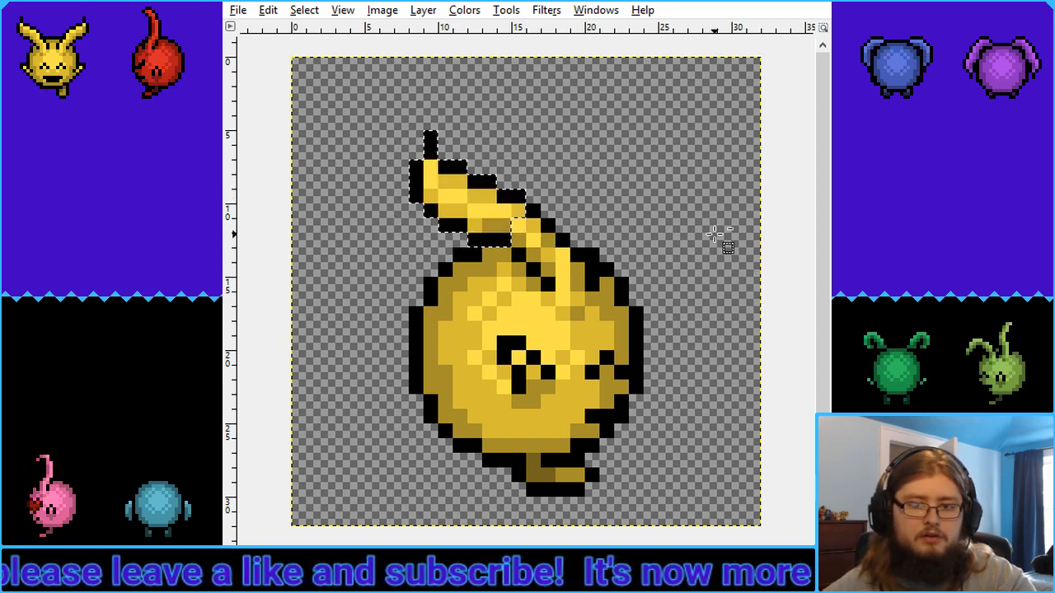
{"action": "key", "text": "Left"}
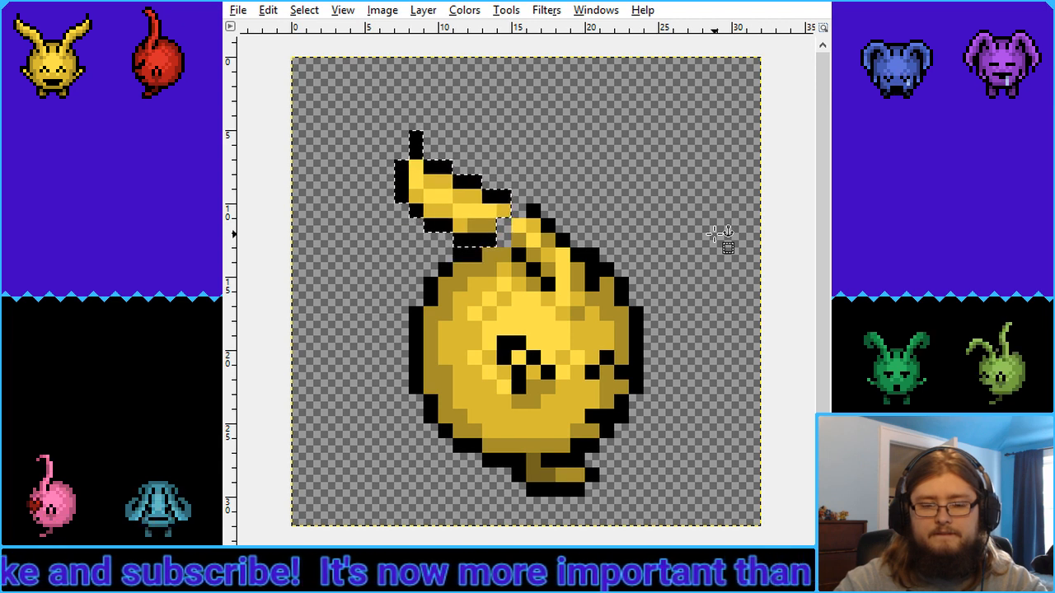
{"action": "left_click", "coordinate": [707, 233]}
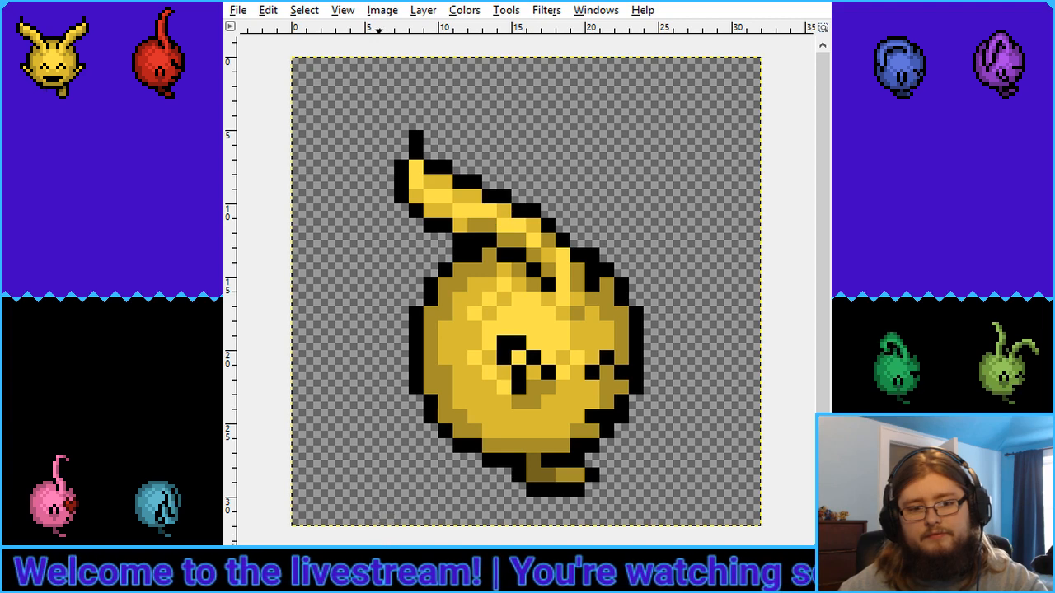
{"action": "key", "text": "3"}
{"action": "key", "text": "2"}
{"action": "key", "text": "1"}
{"action": "key", "text": "5"}
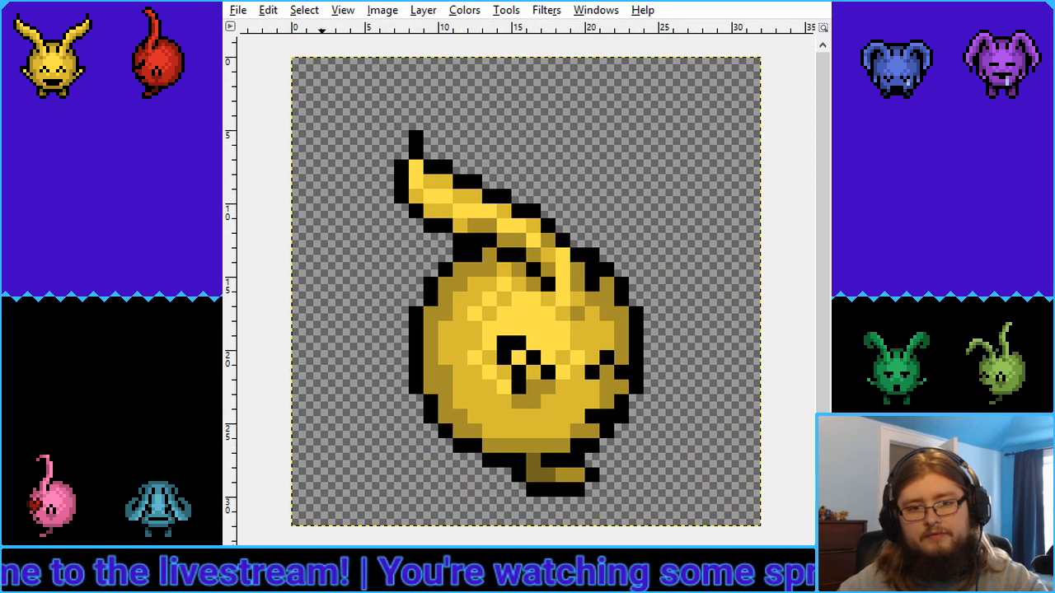
Undo the shift of the ear's outer section
{"action": "key", "text": "ctrl+z"}
{"action": "key", "text": "ctrl+z"}
{"action": "key", "text": "ctrl+z"}
{"action": "key", "text": "ctrl+z"}
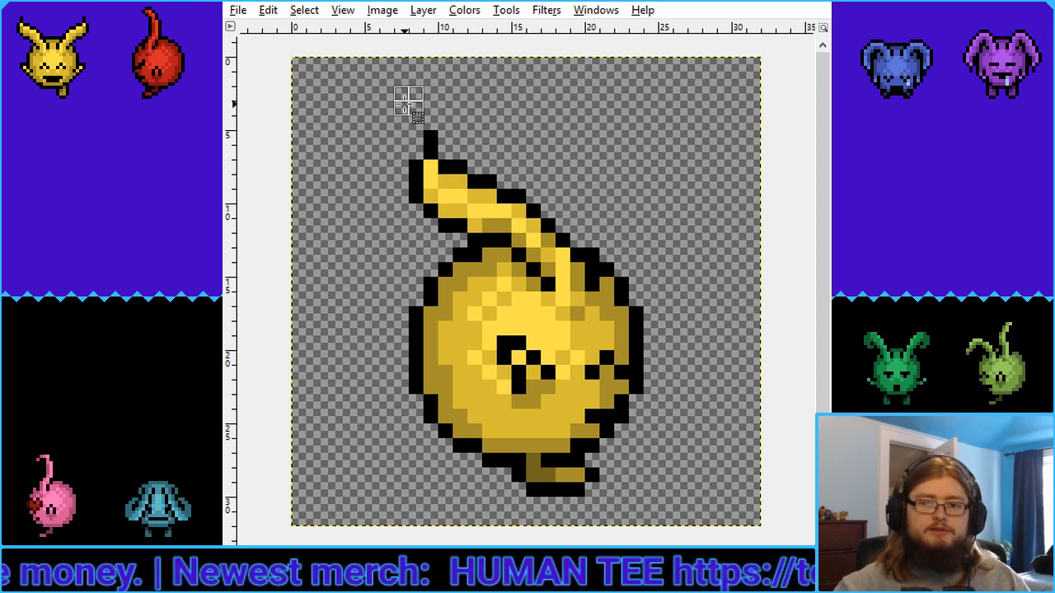
Slim the ear near its tip by lowering the black upper outline by one pixel
{"action": "left_click_drag", "start_coordinate": [411, 101], "coordinate": [466, 232]}
{"action": "left_click", "coordinate": [669, 251]}
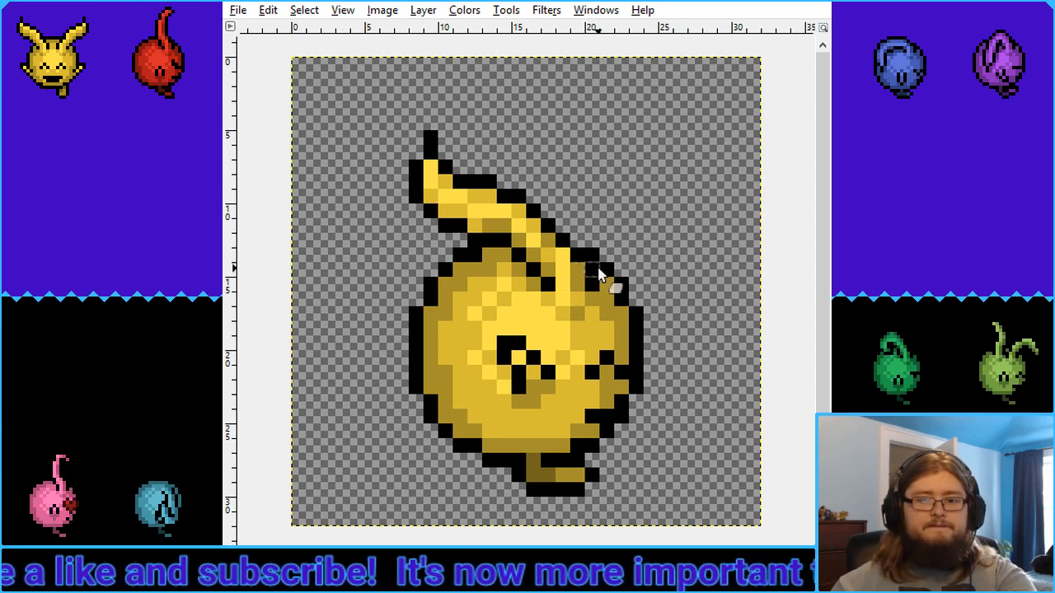
{"action": "scroll", "coordinate": [526, 292], "scroll_direction": "down", "scroll_amount": 8}
{"action": "scroll", "coordinate": [526, 291], "scroll_direction": "up", "scroll_amount": 8}
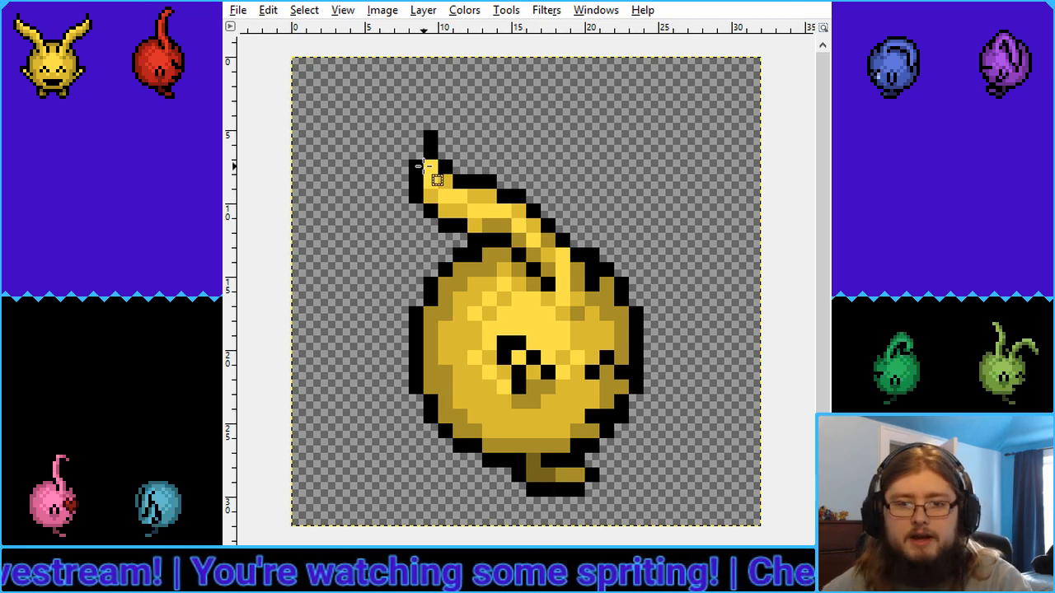
Select the ear and body above the foot, cut and paste them, and anchor them one pixel higher
{"action": "left_click_drag", "start_coordinate": [379, 101], "coordinate": [671, 453]}
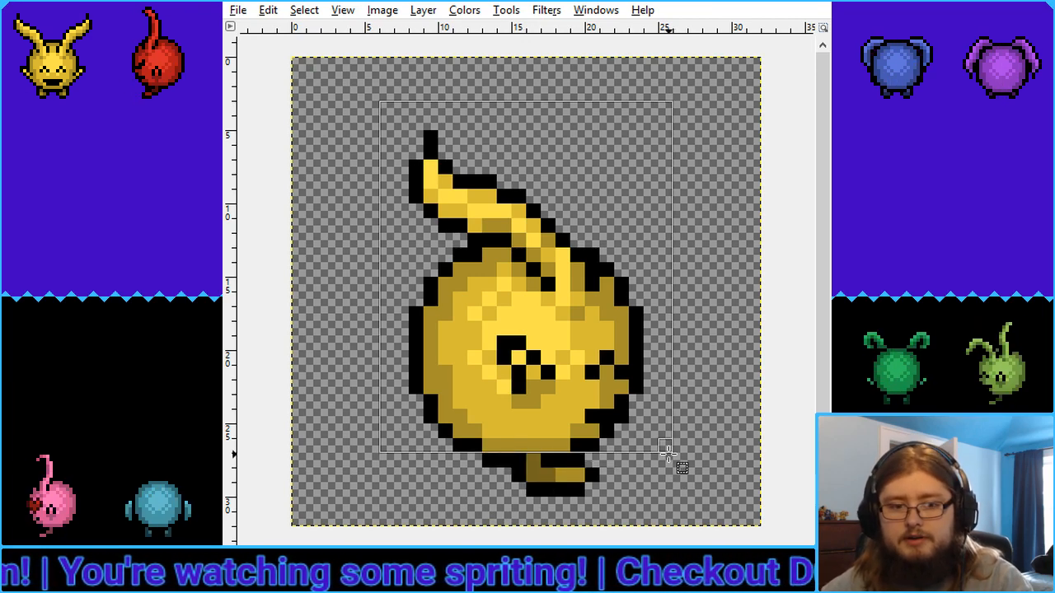
{"action": "left_click_drag", "start_coordinate": [551, 431], "coordinate": [552, 445]}
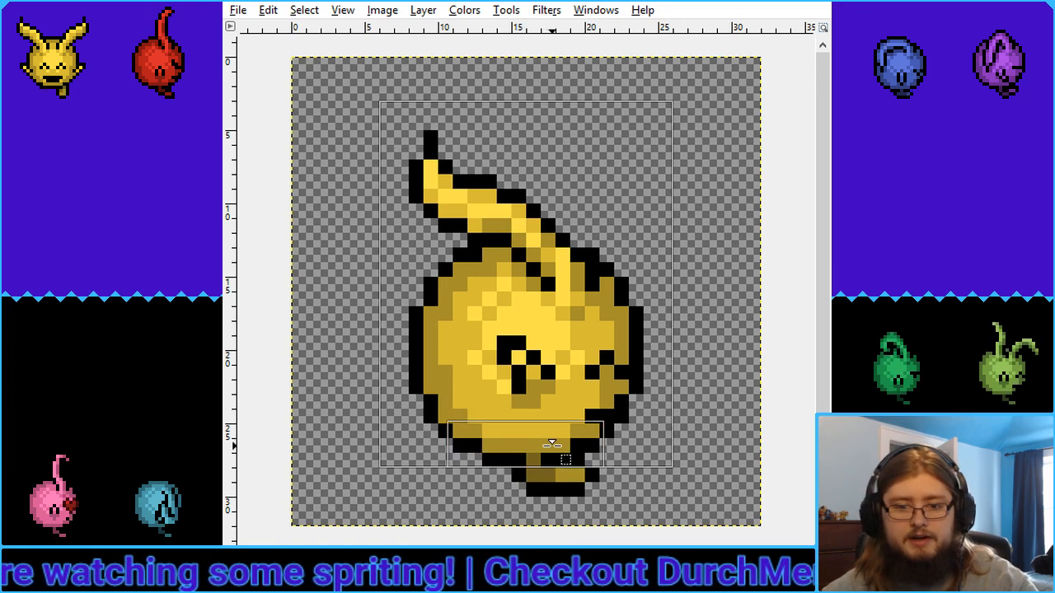
{"action": "key", "text": "ctrl+z"}
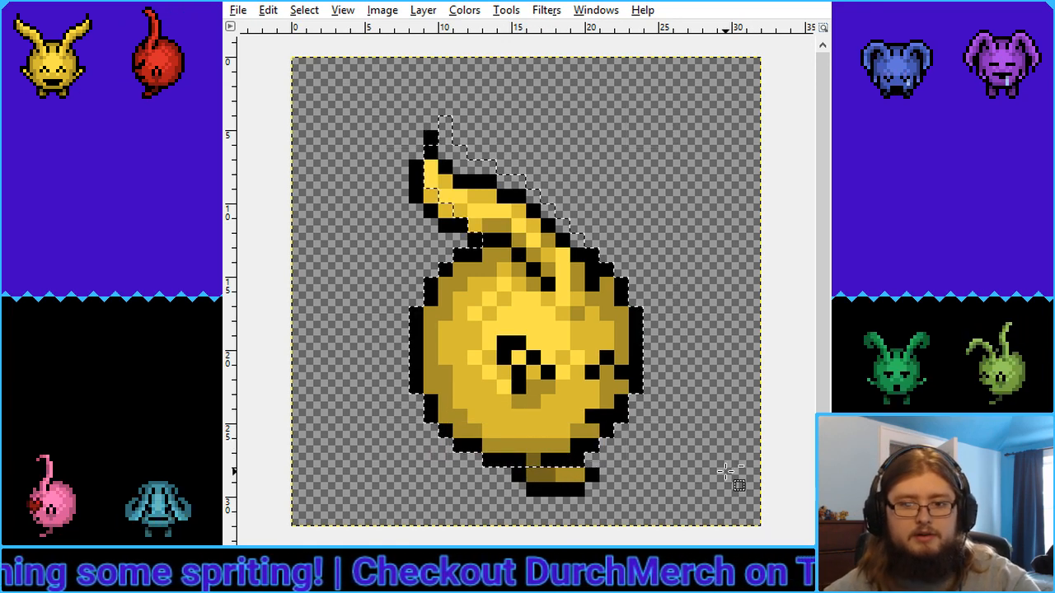
{"action": "key", "text": "ctrl+z"}
{"action": "key", "text": "ctrl+z"}
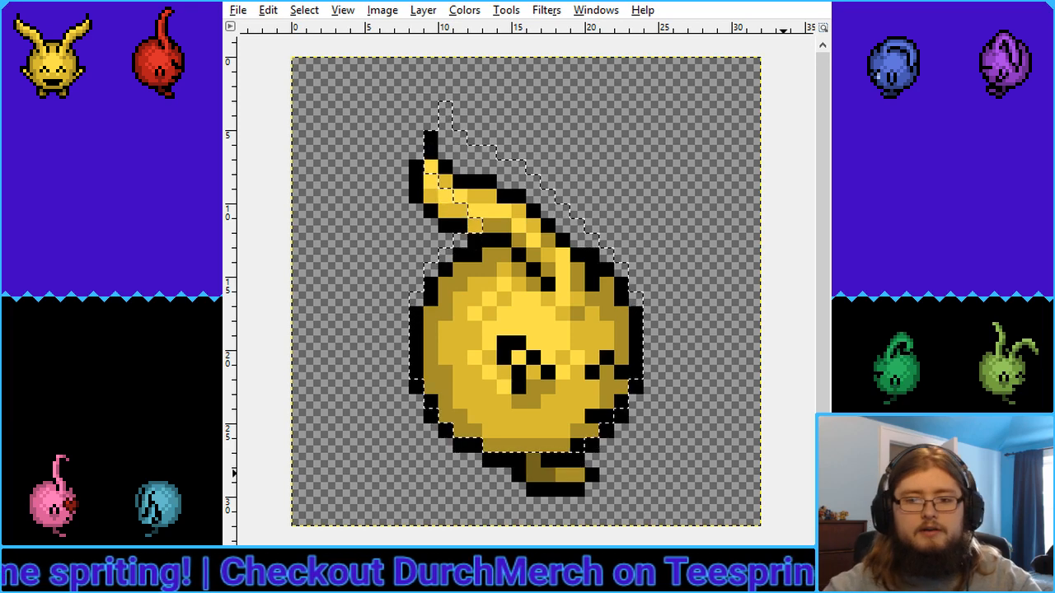
{"action": "left_click", "coordinate": [779, 404]}
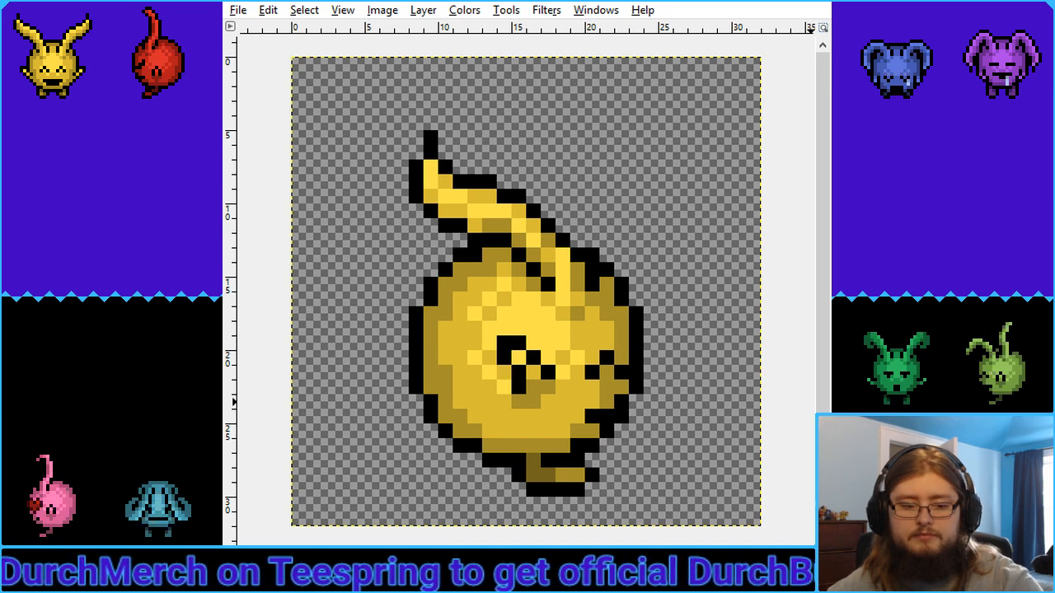
{"action": "key", "text": "ctrl+z"}
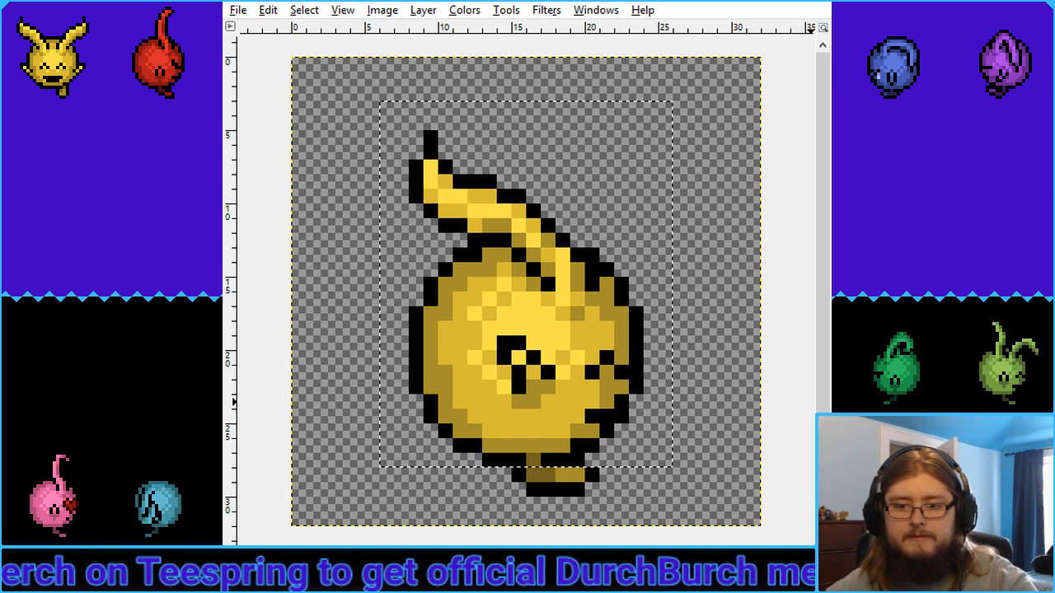
{"action": "key", "text": "ctrl+x"}
{"action": "key", "text": "ctrl+v"}
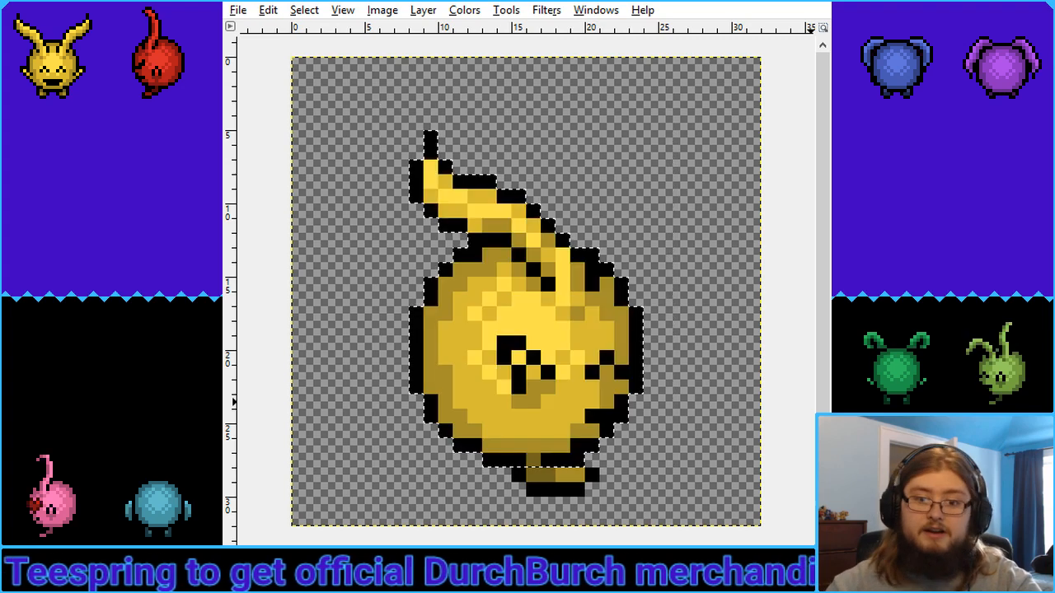
{"action": "left_click_drag", "start_coordinate": [588, 361], "coordinate": [589, 347]}
{"action": "left_click", "coordinate": [652, 409]}
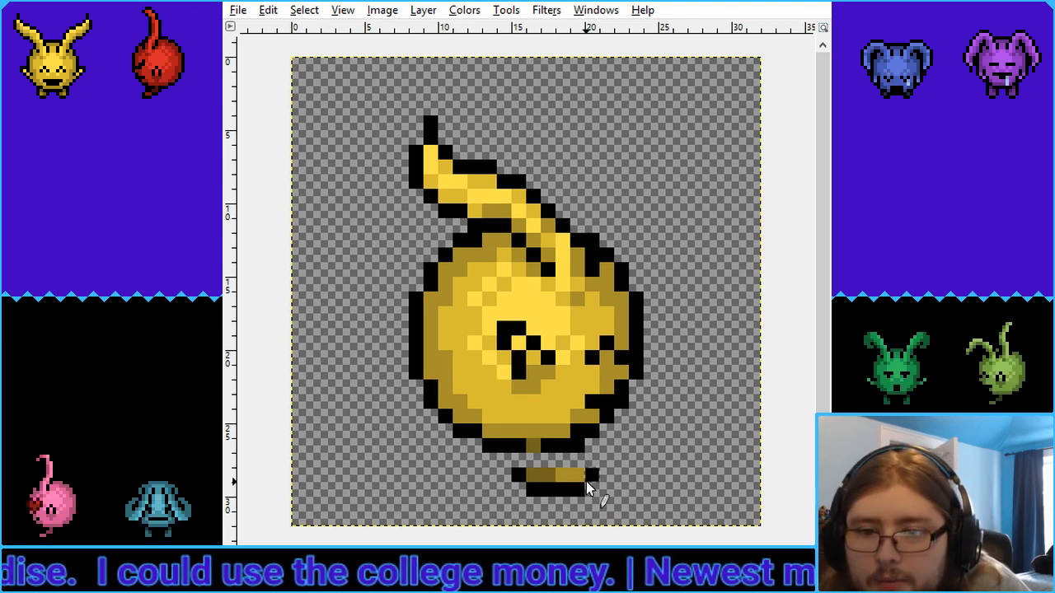
Paint a one-pixel-wide dark leg between the raised body and the foot, and restore the black outline beside it
{"action": "left_click", "coordinate": [593, 431]}
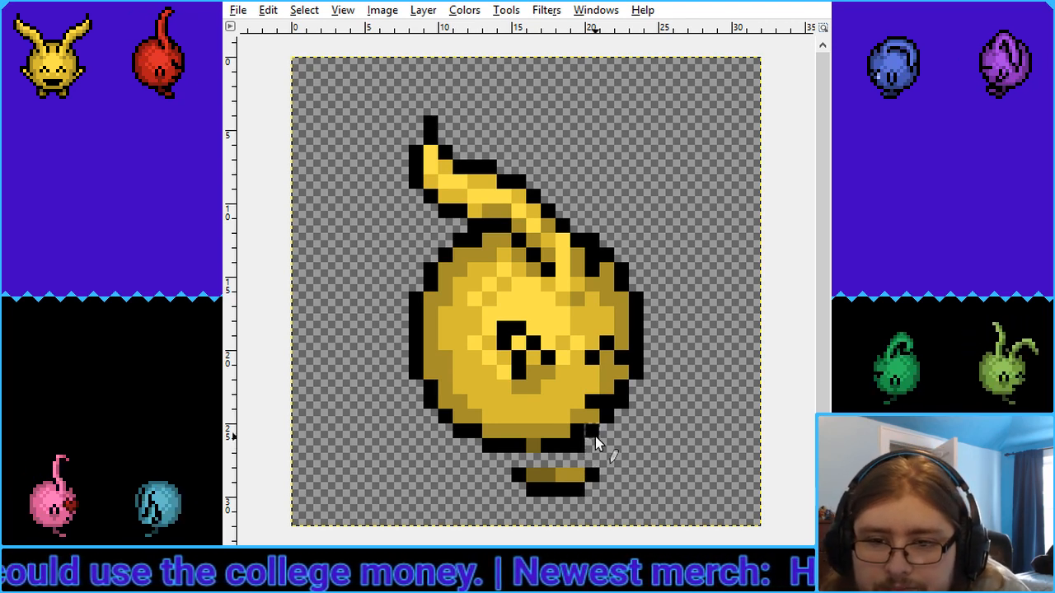
{"action": "left_click", "coordinate": [548, 461]}
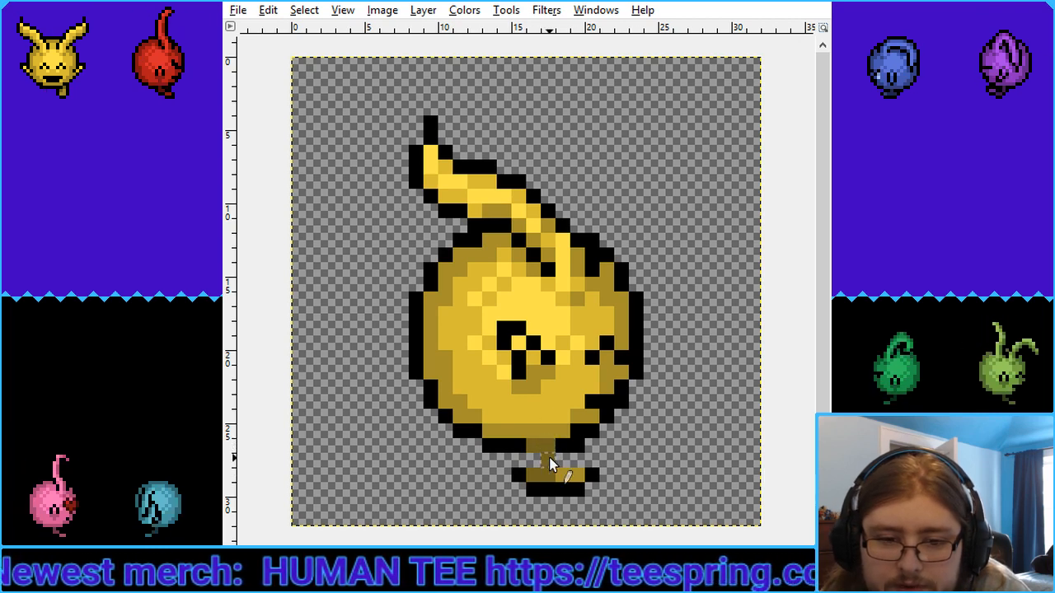
{"action": "left_click", "coordinate": [528, 448]}
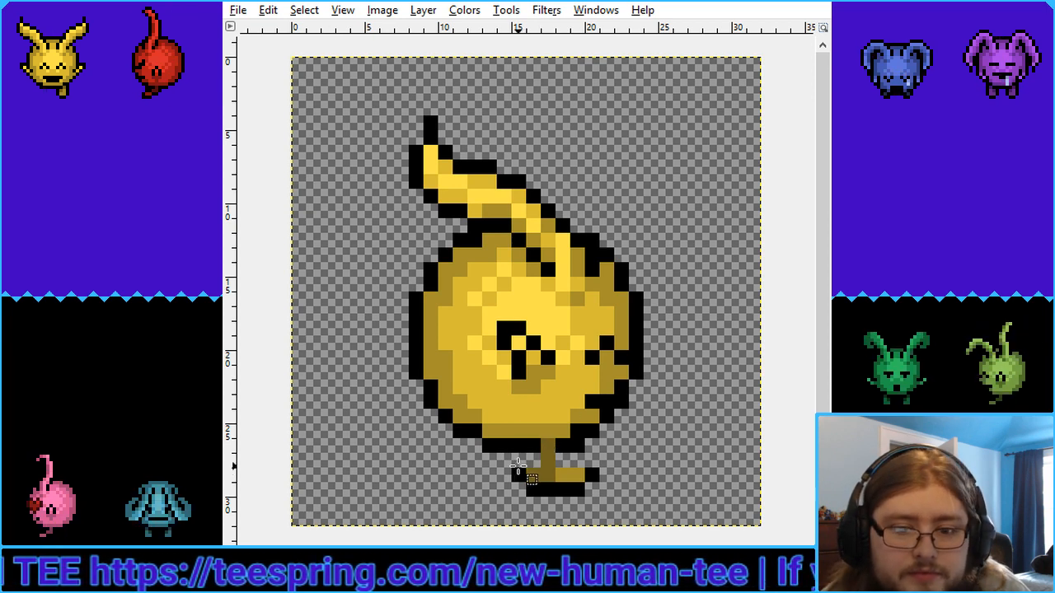
Delete the old flat foot and its outline below the leg, and clear the selection
{"action": "mouse_move", "coordinate": [514, 469]}
{"action": "left_mouse_down"}
{"action": "mouse_move", "coordinate": [586, 478]}
{"action": "mouse_move", "coordinate": [514, 485]}
{"action": "mouse_move", "coordinate": [600, 496]}
{"action": "left_mouse_up"}
{"action": "left_click", "coordinate": [685, 478]}
{"action": "key", "text": "Delete"}
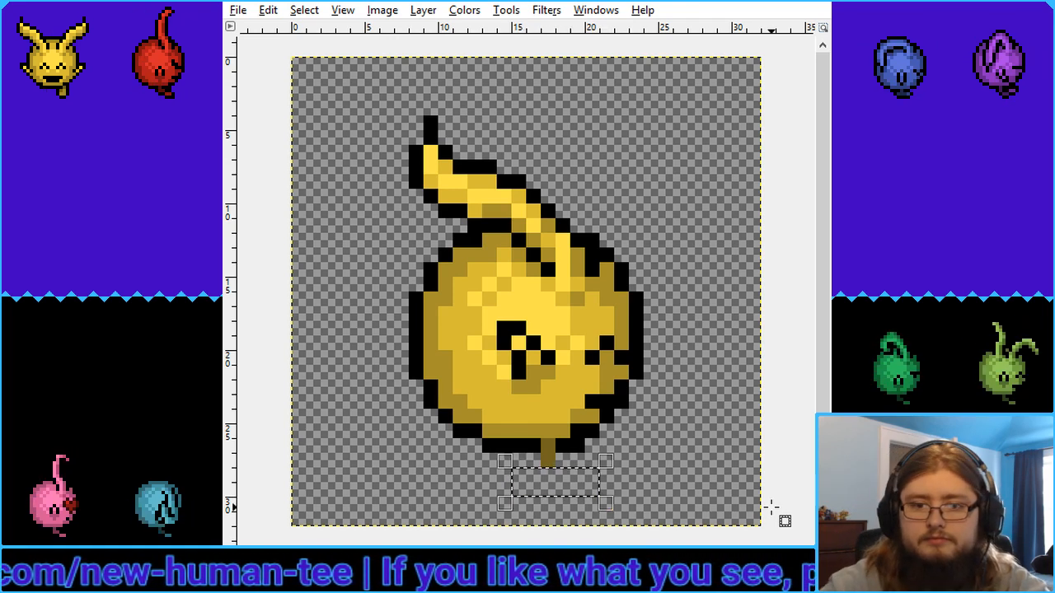
{"action": "key", "text": "ctrl+shift+a"}
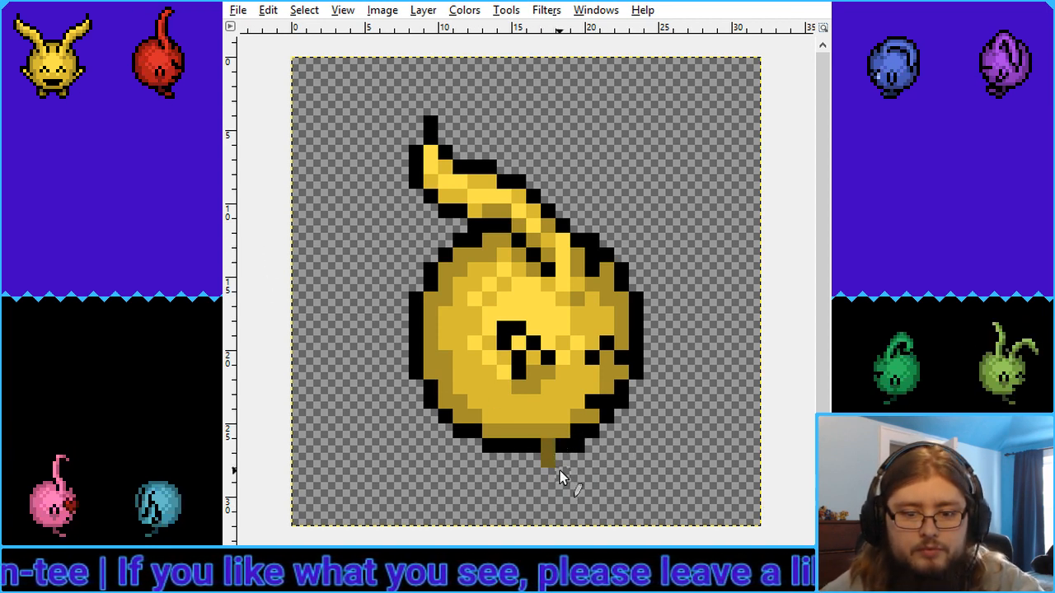
Paint a tilted dark brown foot rising forward from the leg in two two-pixel steps, and outline it in black
{"action": "left_click_drag", "start_coordinate": [559, 470], "coordinate": [601, 462]}
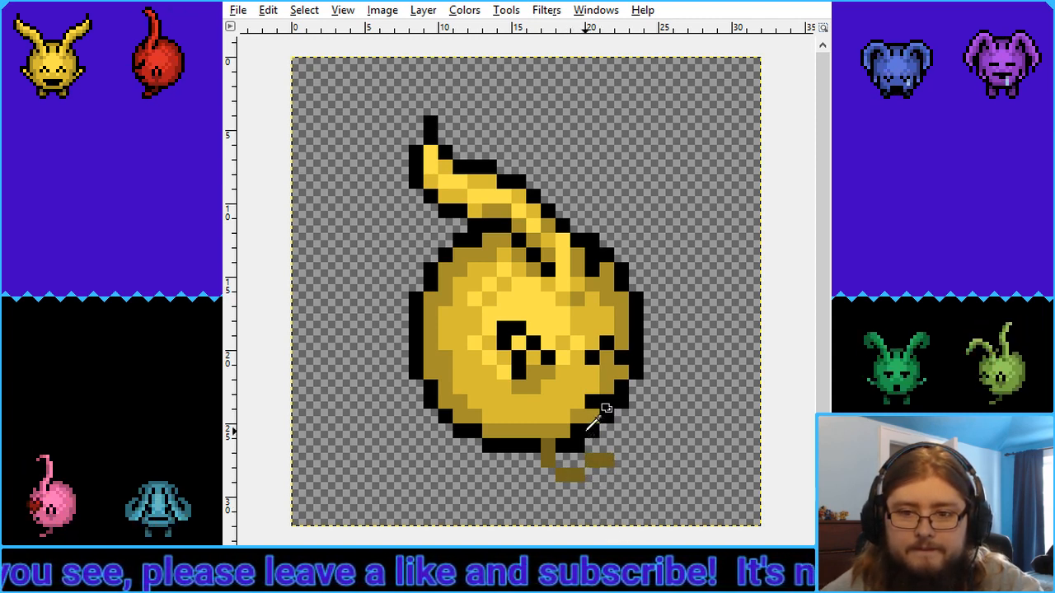
{"action": "left_click_drag", "start_coordinate": [588, 448], "coordinate": [610, 447]}
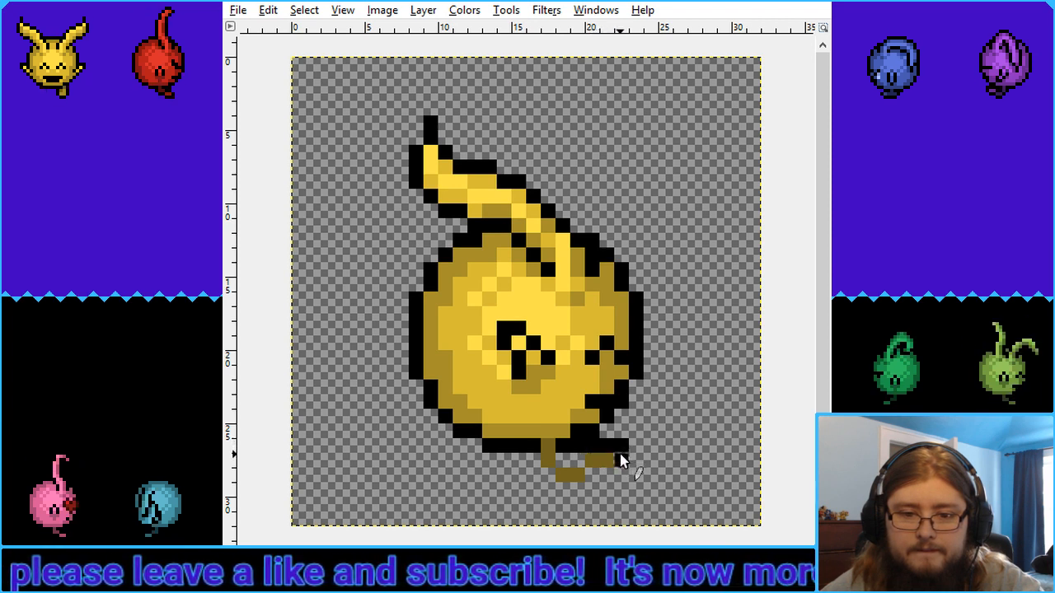
{"action": "left_click", "coordinate": [605, 473]}
{"action": "left_click", "coordinate": [593, 474]}
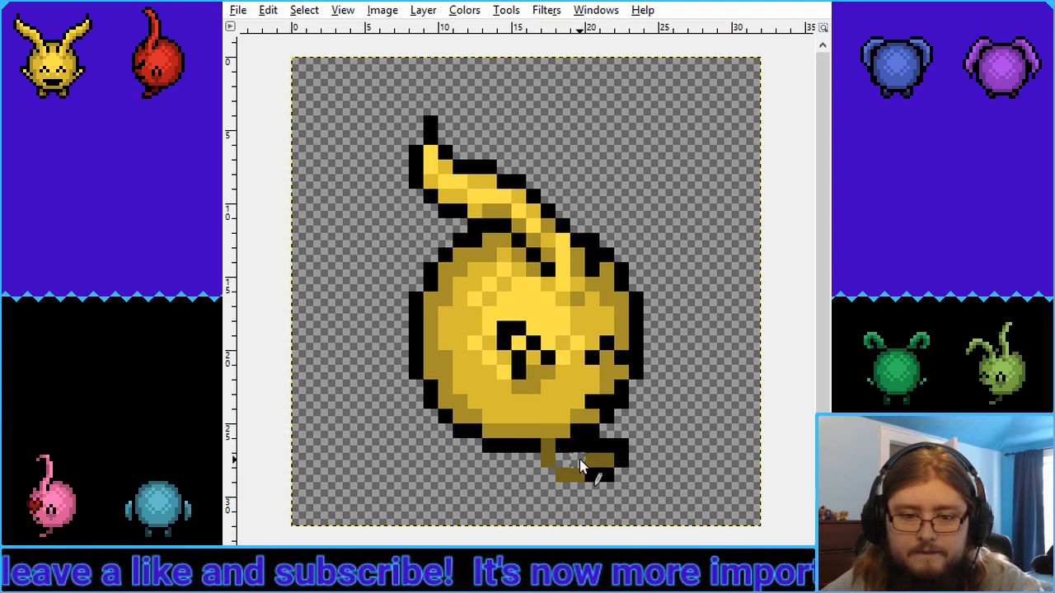
{"action": "left_click_drag", "start_coordinate": [580, 459], "coordinate": [563, 459]}
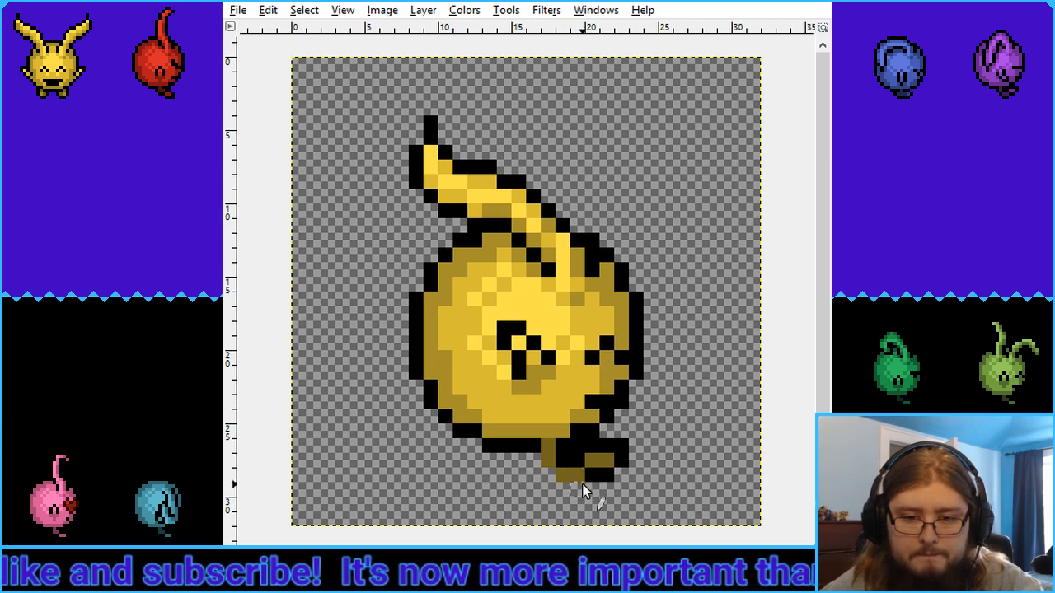
{"action": "left_click", "coordinate": [577, 488]}
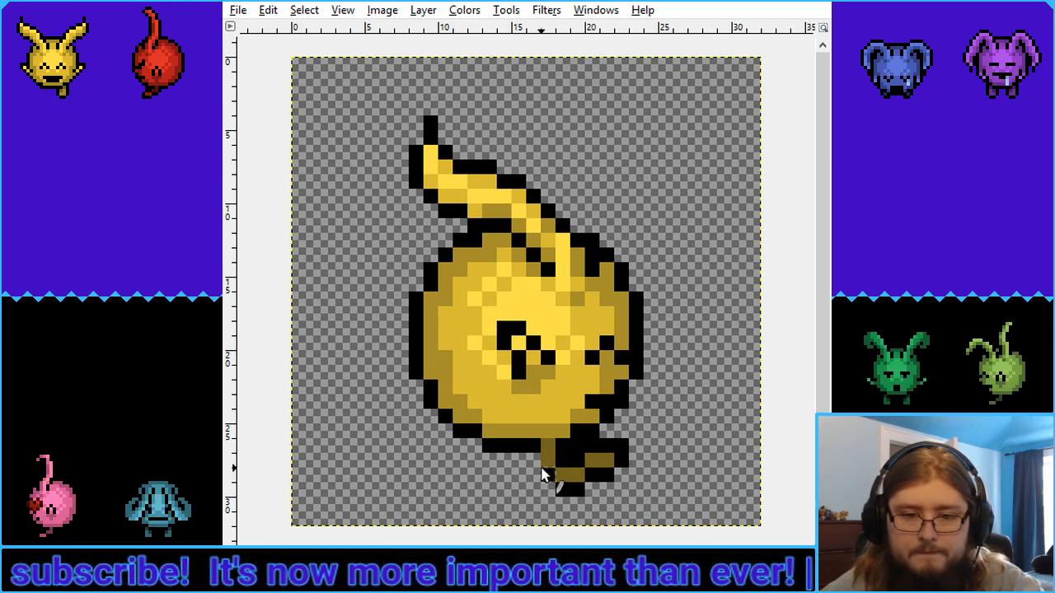
{"action": "left_click", "coordinate": [535, 463]}
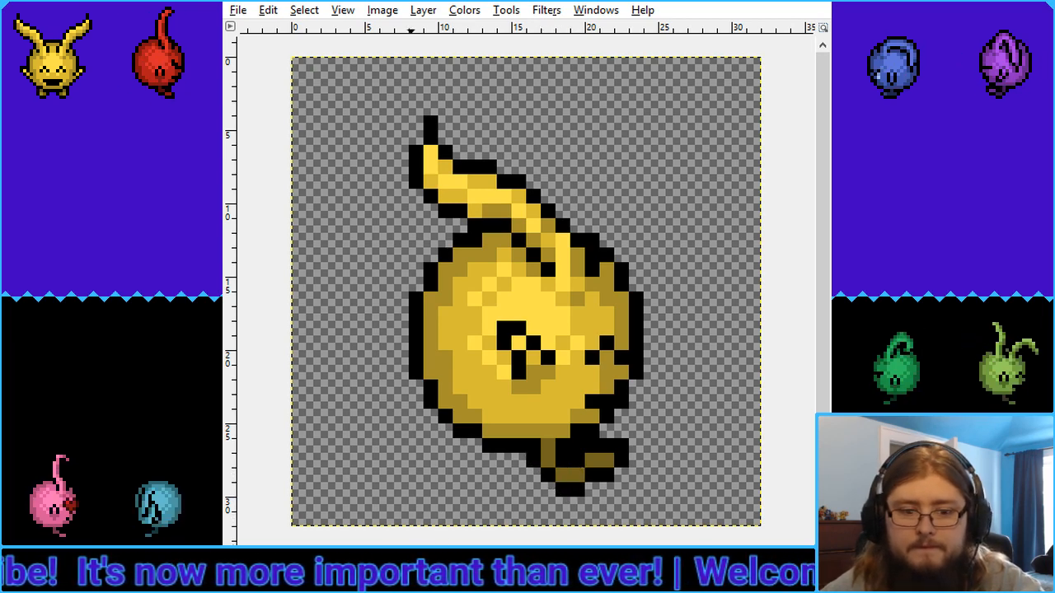
Recolour the foot's two raised toe pixels with the lighter brown of the body shading
{"action": "key", "text": "3"}
{"action": "key", "text": "2"}
{"action": "key", "text": "1"}
{"action": "key", "text": "5"}
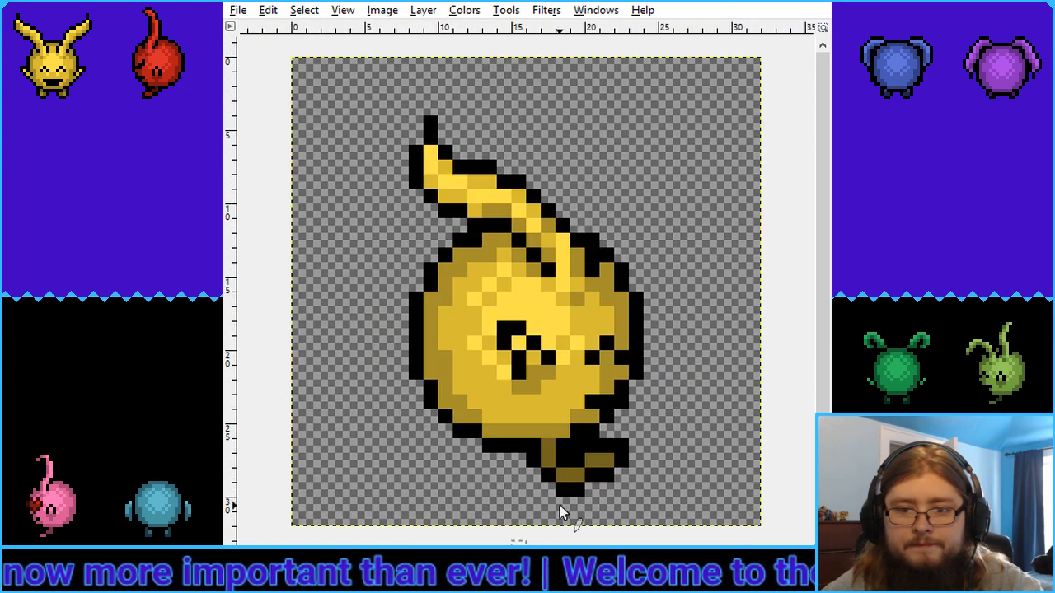
{"action": "left_click", "coordinate": [588, 465]}
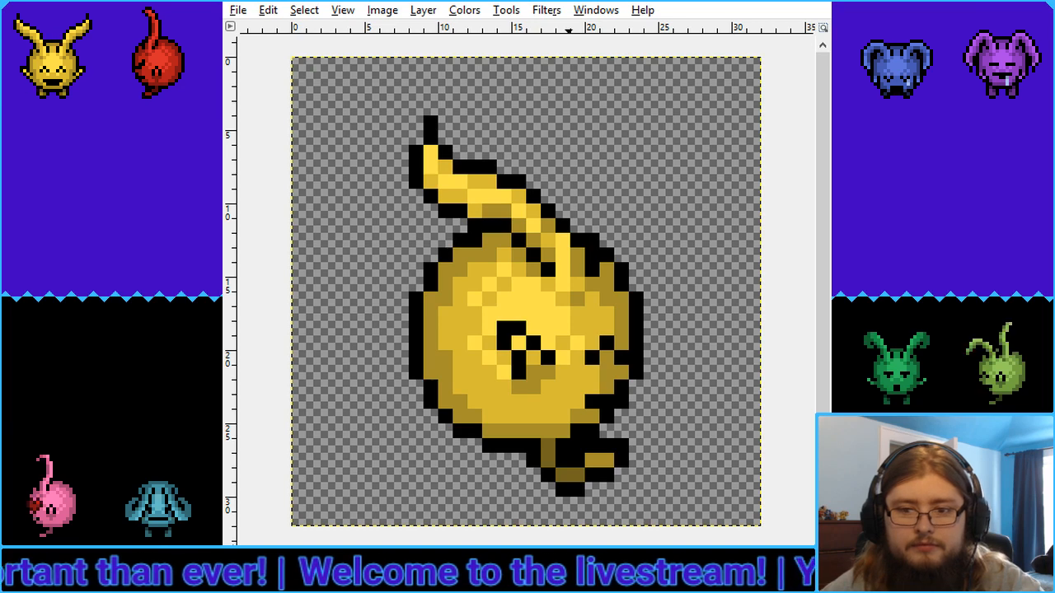
{"action": "key", "text": "4"}
{"action": "key", "text": "2"}
{"action": "key", "text": "1"}
{"action": "key", "text": "5"}
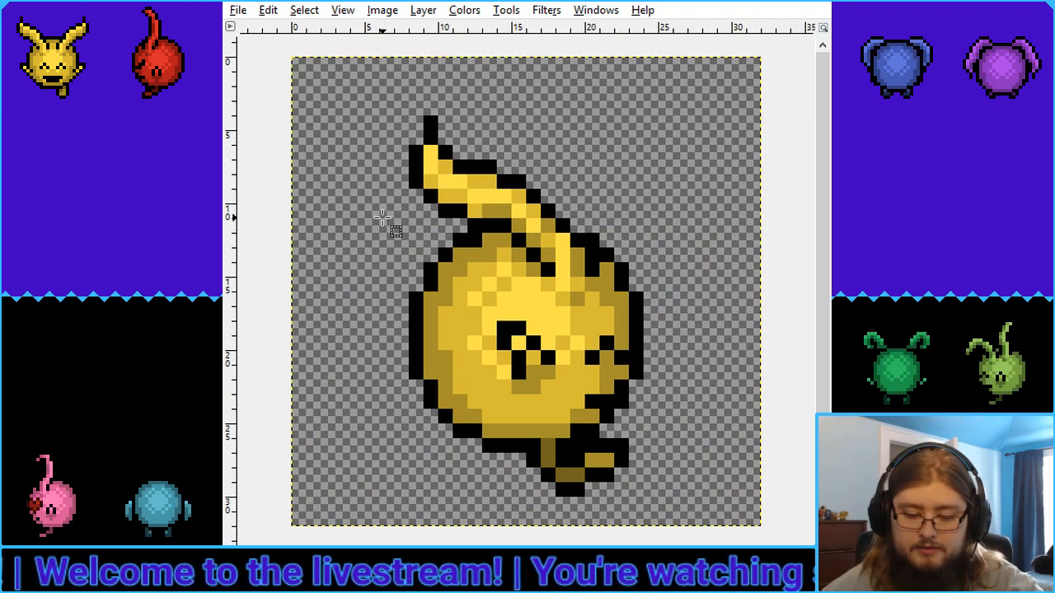
Select the foot with its leg and outline, copy it, and paste the copy into the empty area beside the ear
{"action": "left_click_drag", "start_coordinate": [527, 454], "coordinate": [654, 493]}
{"action": "left_click", "coordinate": [682, 400]}
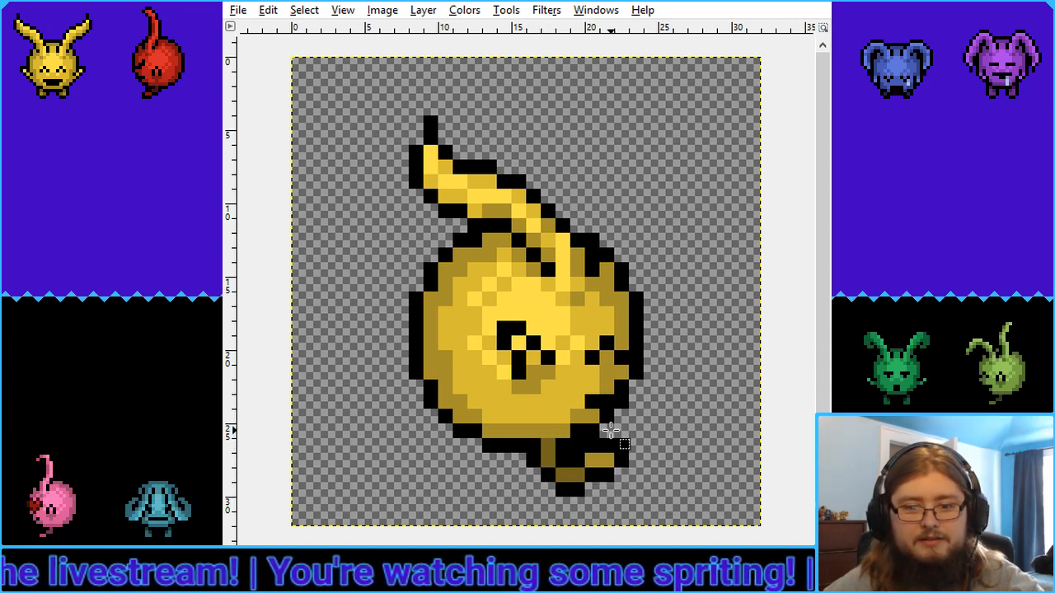
{"action": "left_click_drag", "start_coordinate": [527, 453], "coordinate": [629, 496]}
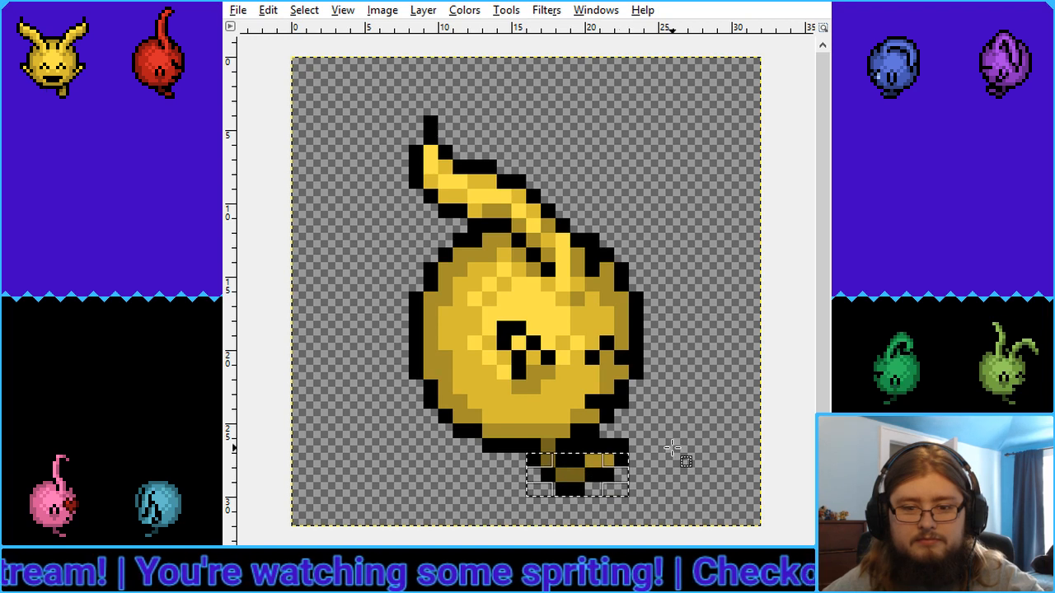
{"action": "left_click_drag", "start_coordinate": [586, 440], "coordinate": [638, 466]}
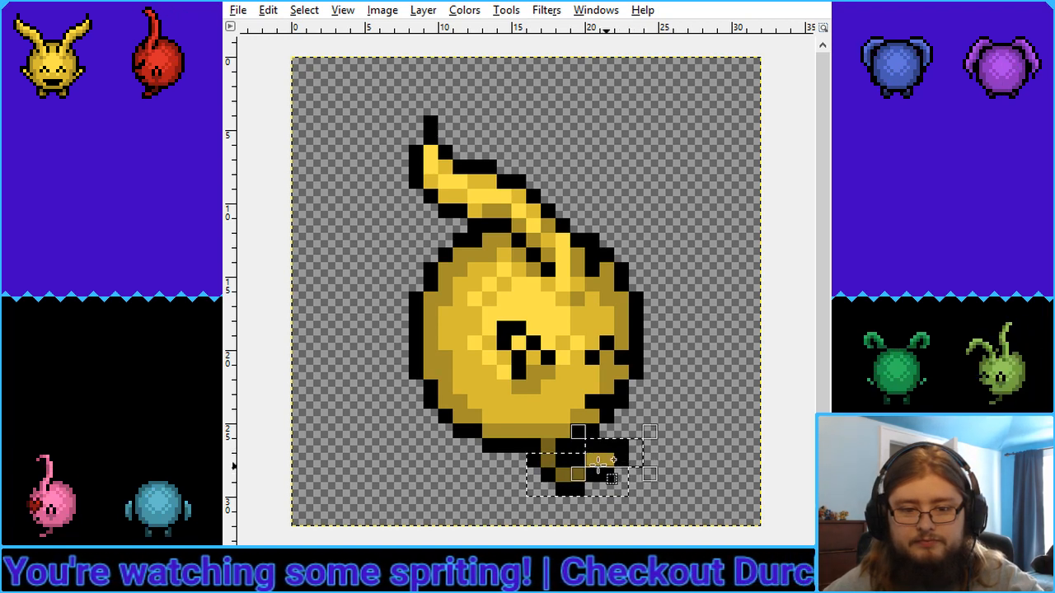
{"action": "mouse_move", "coordinate": [541, 439]}
{"action": "left_mouse_down"}
{"action": "mouse_move", "coordinate": [563, 456]}
{"action": "mouse_move", "coordinate": [532, 445]}
{"action": "left_mouse_up"}
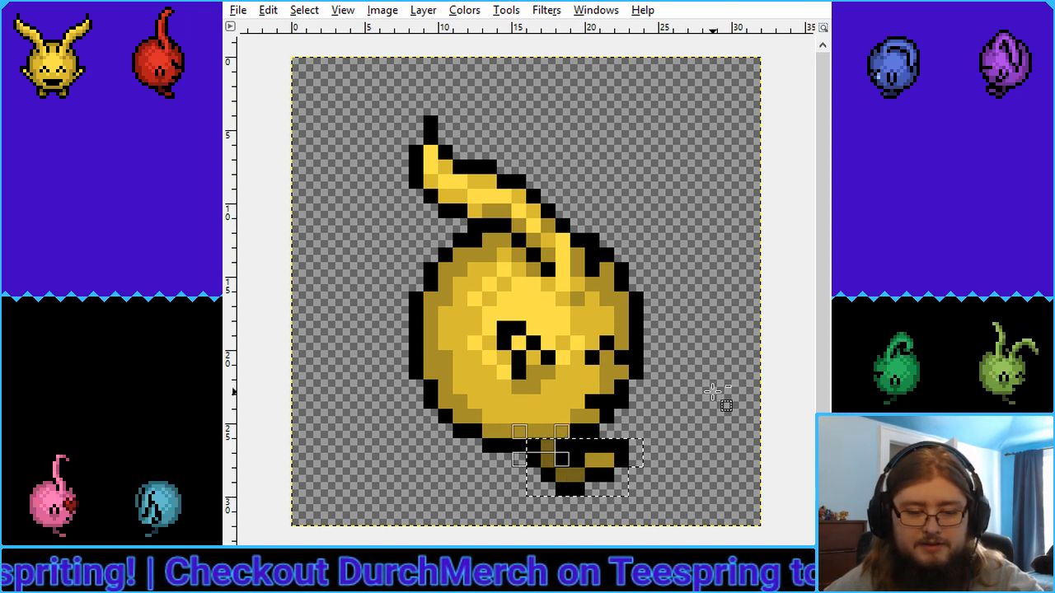
{"action": "key", "text": "ctrl+c"}
{"action": "key", "text": "ctrl+shift+a"}
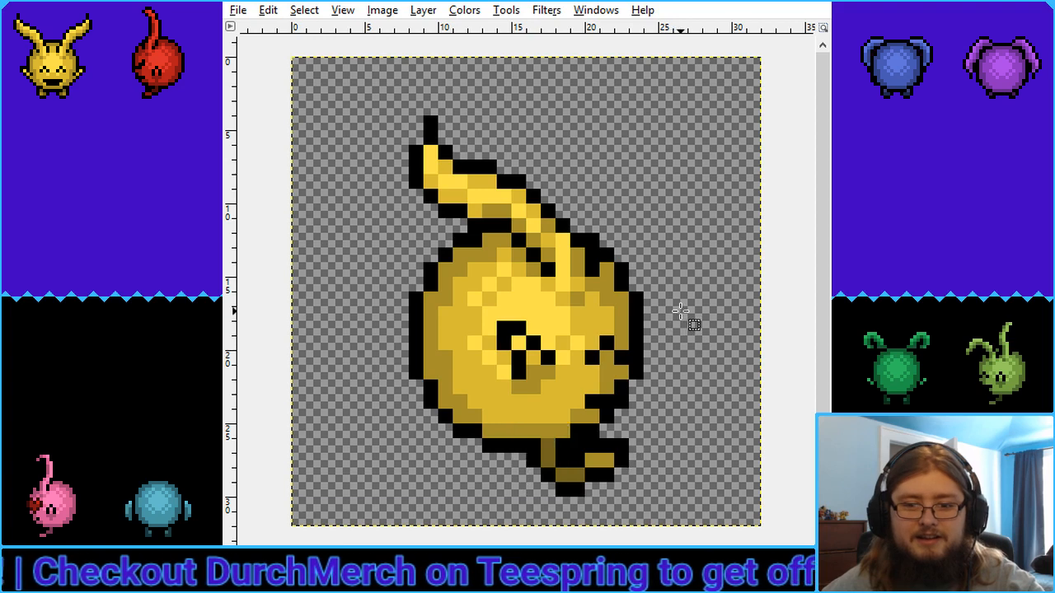
{"action": "key", "text": "ctrl+v"}
{"action": "left_click_drag", "start_coordinate": [516, 285], "coordinate": [655, 159]}
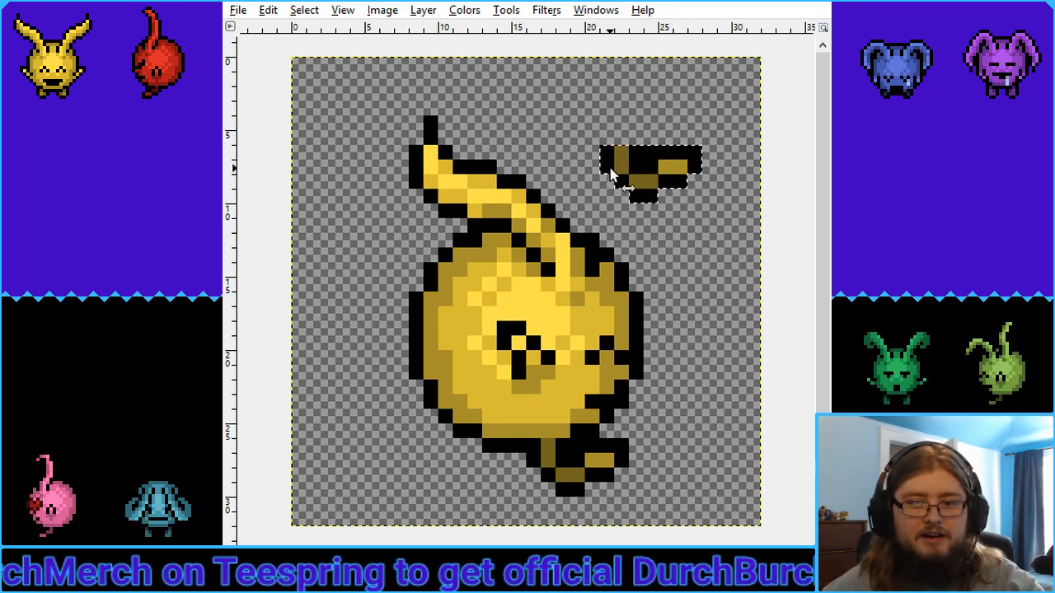
Try horizontal and vertical flips on the pasted foot copy
{"action": "left_click", "coordinate": [611, 173]}
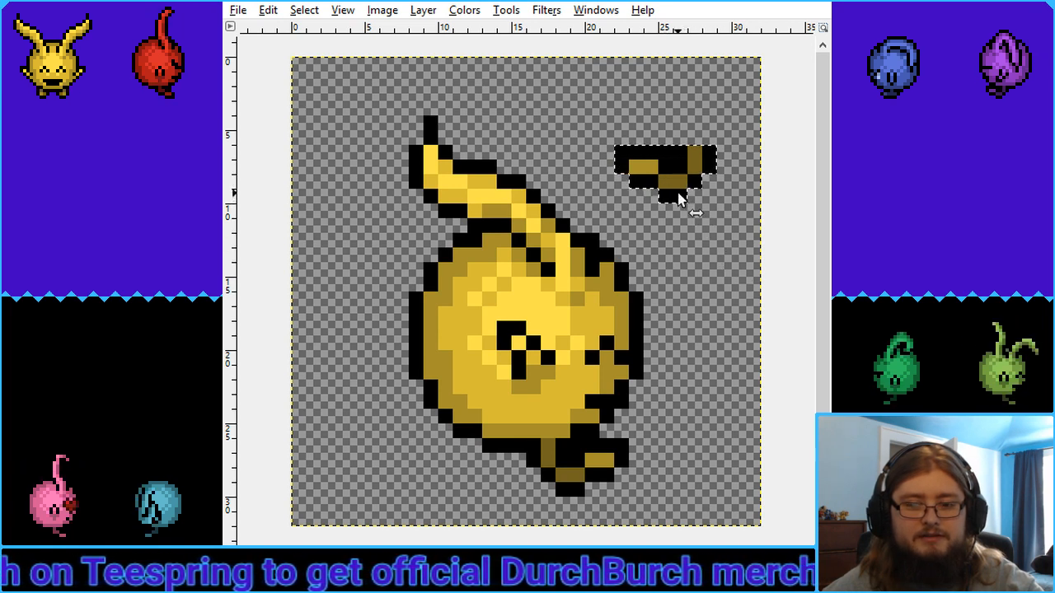
{"action": "left_click", "coordinate": [671, 179]}
{"action": "left_click", "coordinate": [674, 180], "text": "ctrl"}
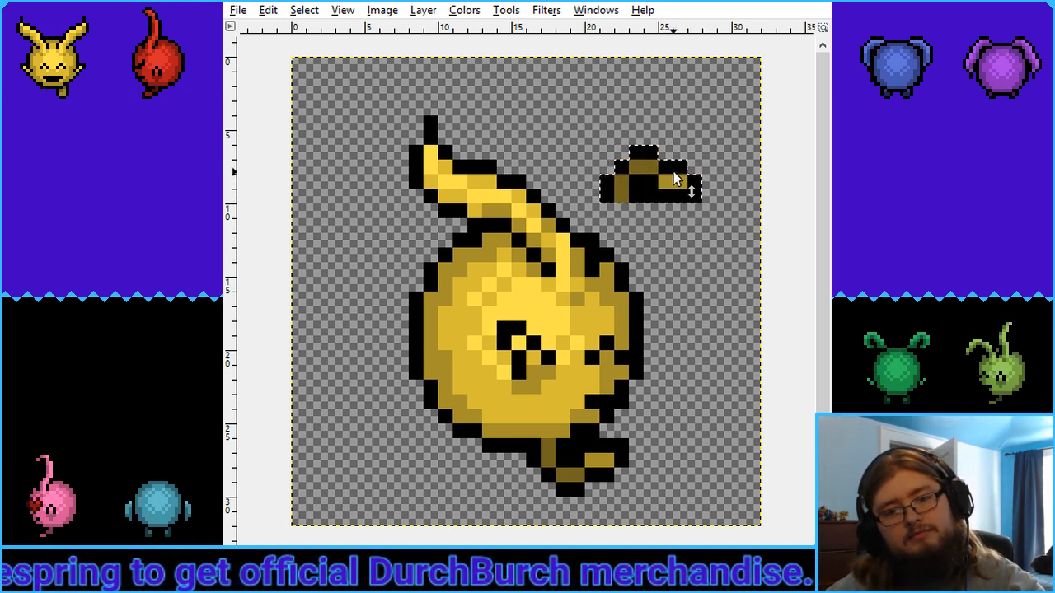
{"action": "left_click", "coordinate": [647, 185]}
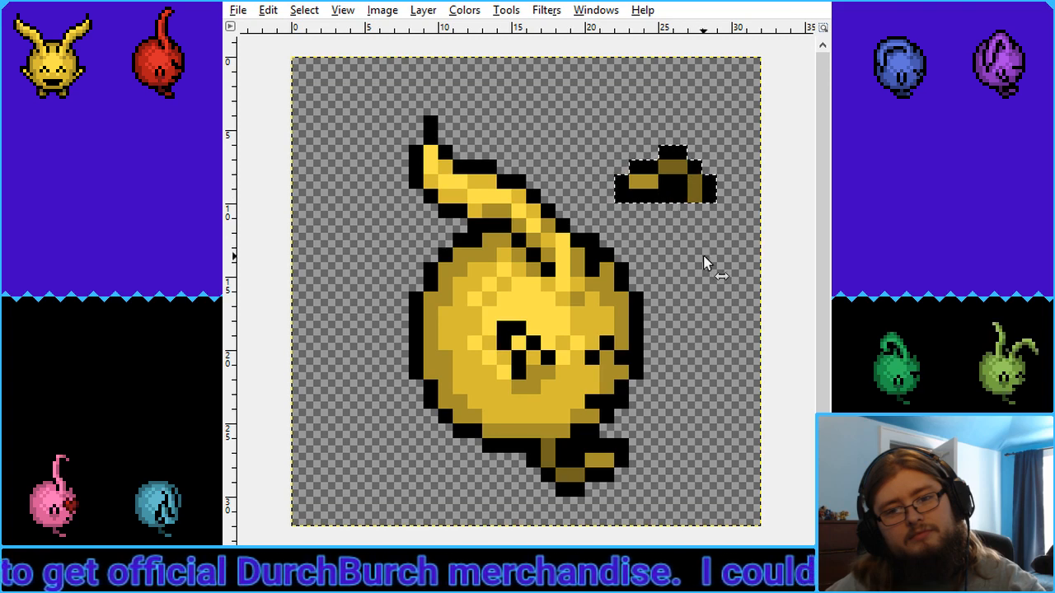
{"action": "left_click", "coordinate": [683, 200], "text": "ctrl"}
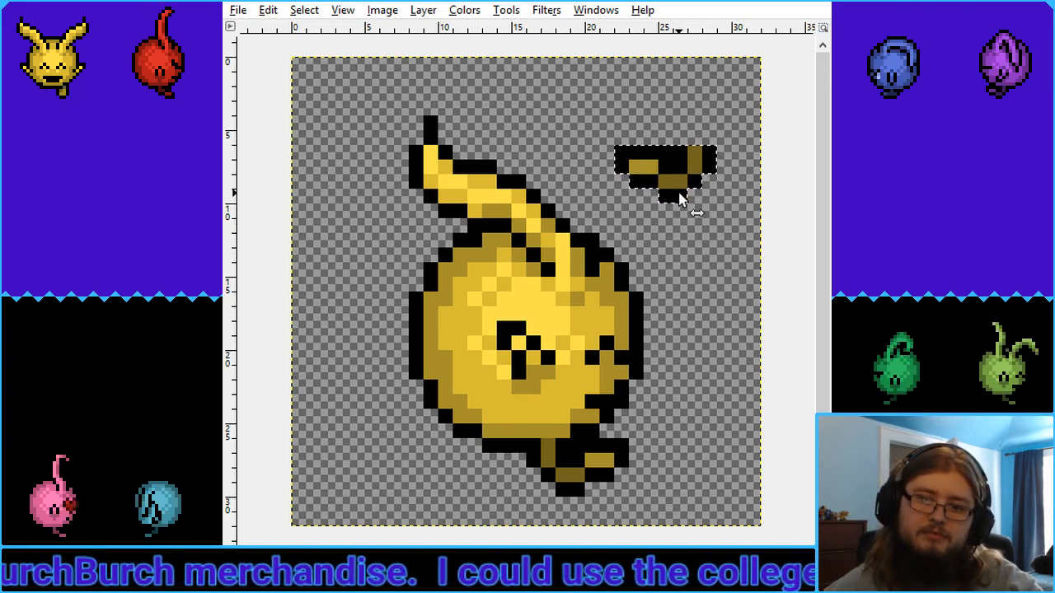
{"action": "left_click", "coordinate": [683, 200]}
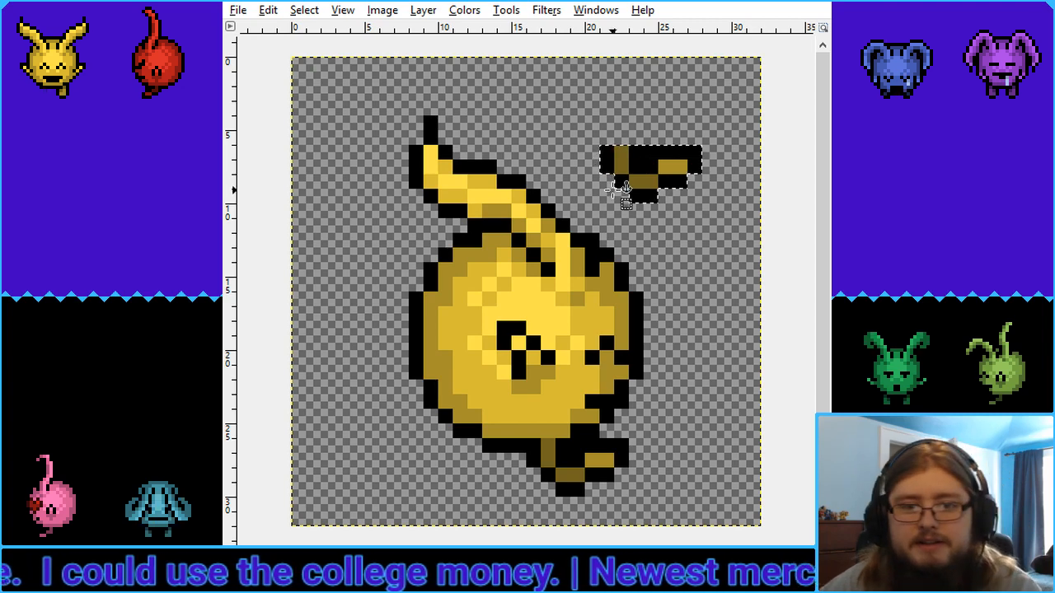
Try rotating the pasted foot copy diagonally, and discard the copy
{"action": "left_click_drag", "start_coordinate": [637, 200], "coordinate": [661, 151]}
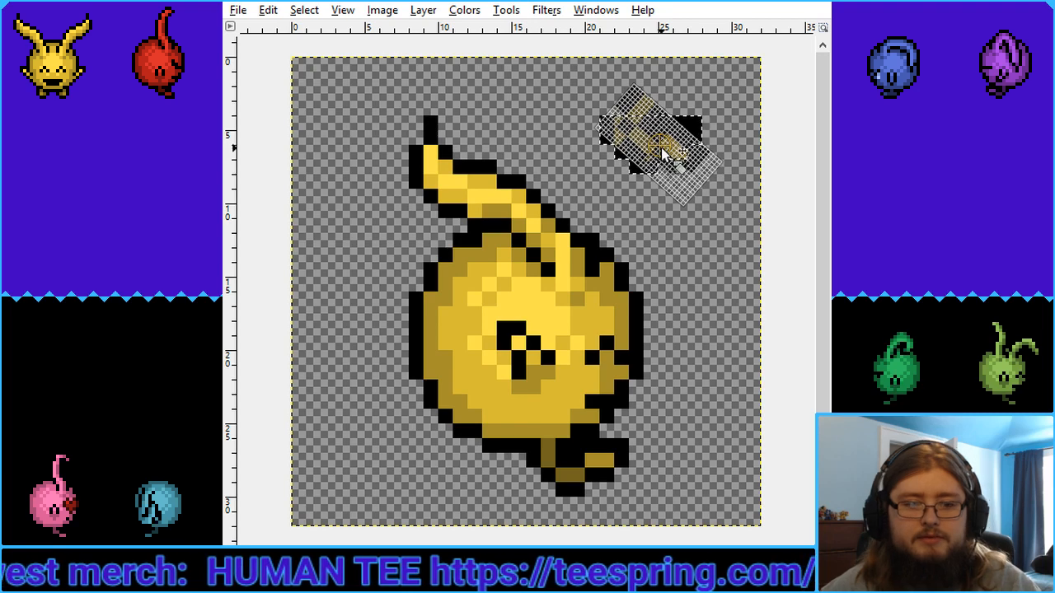
{"action": "key", "text": "Return"}
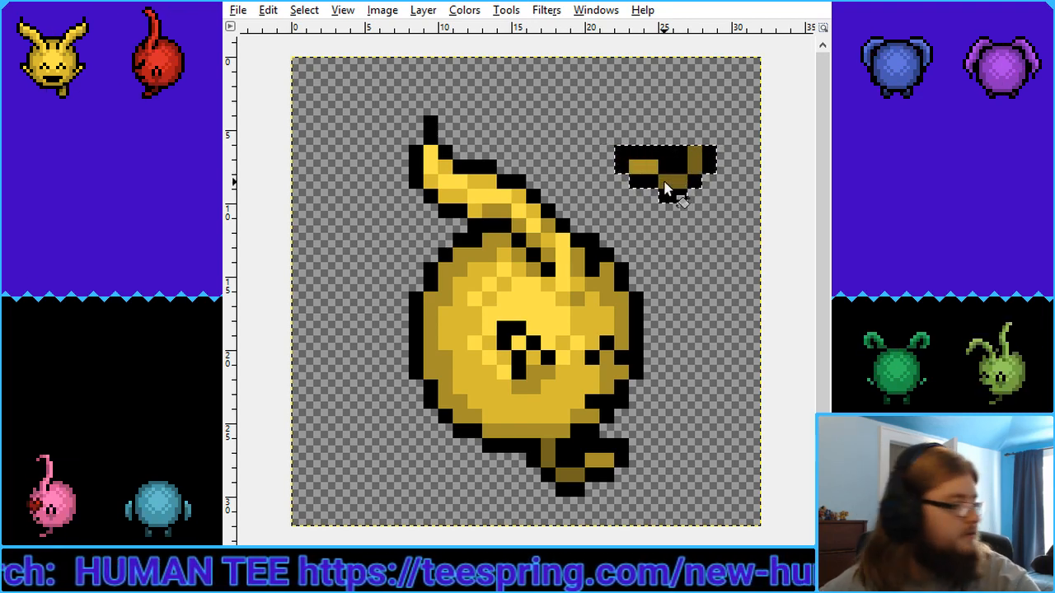
{"action": "key", "text": "ctrl+z"}
{"action": "left_click", "coordinate": [658, 171]}
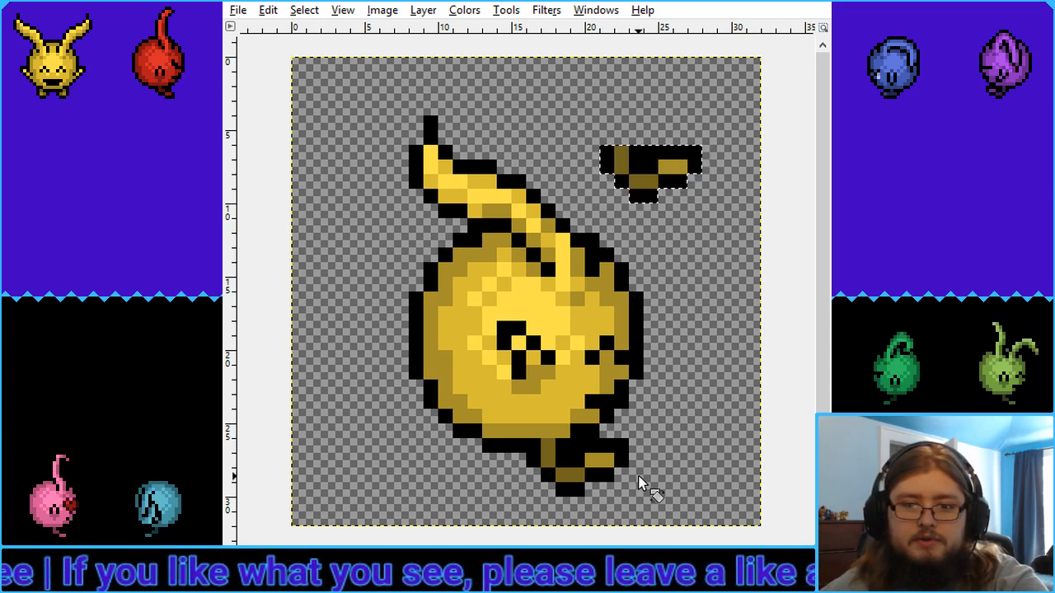
{"action": "left_click", "coordinate": [669, 166]}
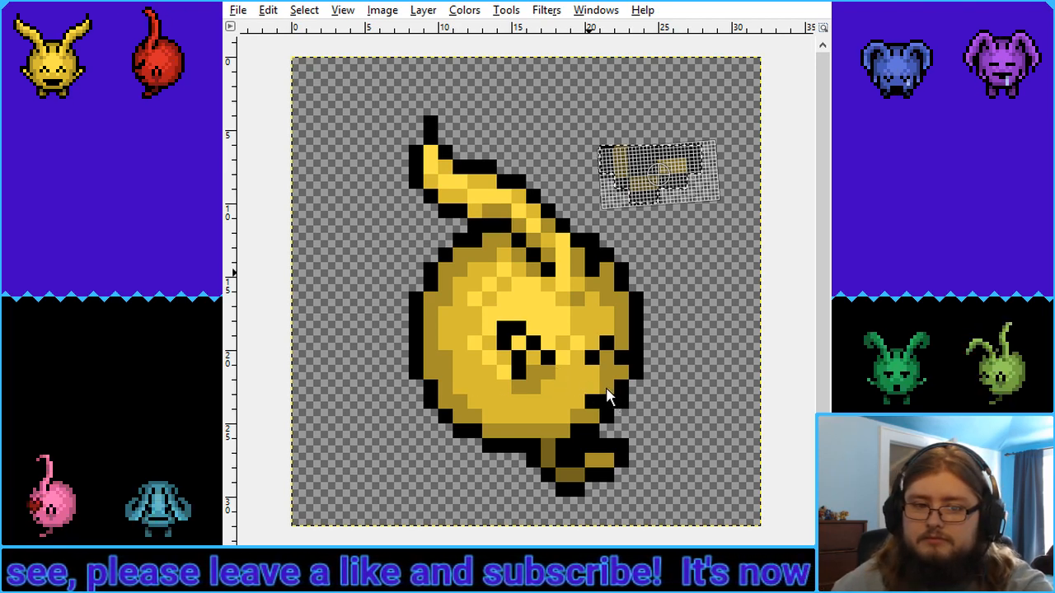
{"action": "left_click_drag", "start_coordinate": [606, 395], "coordinate": [644, 396]}
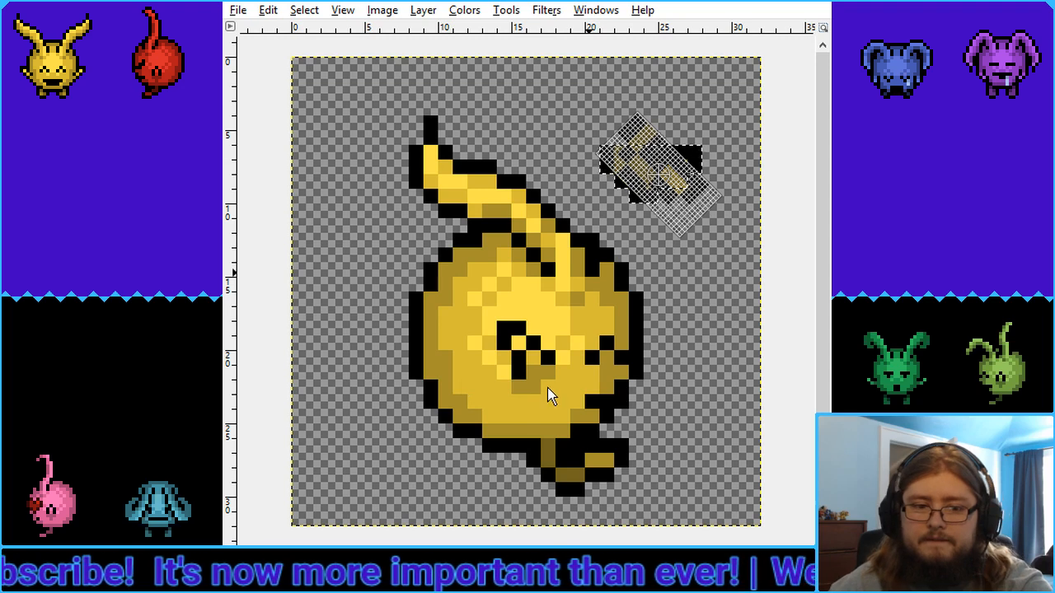
{"action": "key", "text": "m"}
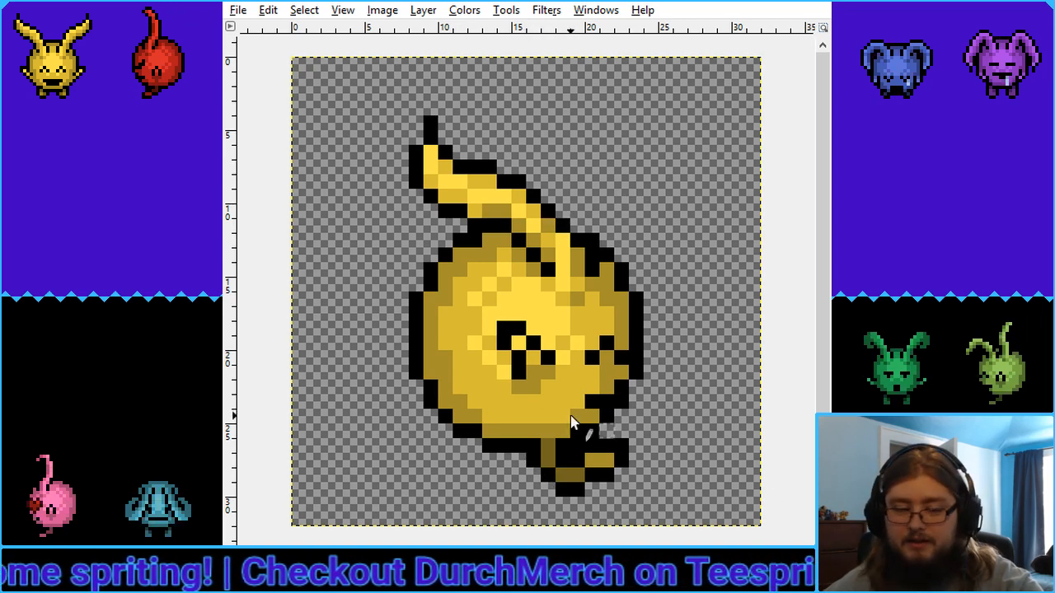
Paint a two-pixel-wide dark brown rear leg under the body behind the first leg, with black outline pixels beneath it
{"action": "left_click", "coordinate": [503, 475]}
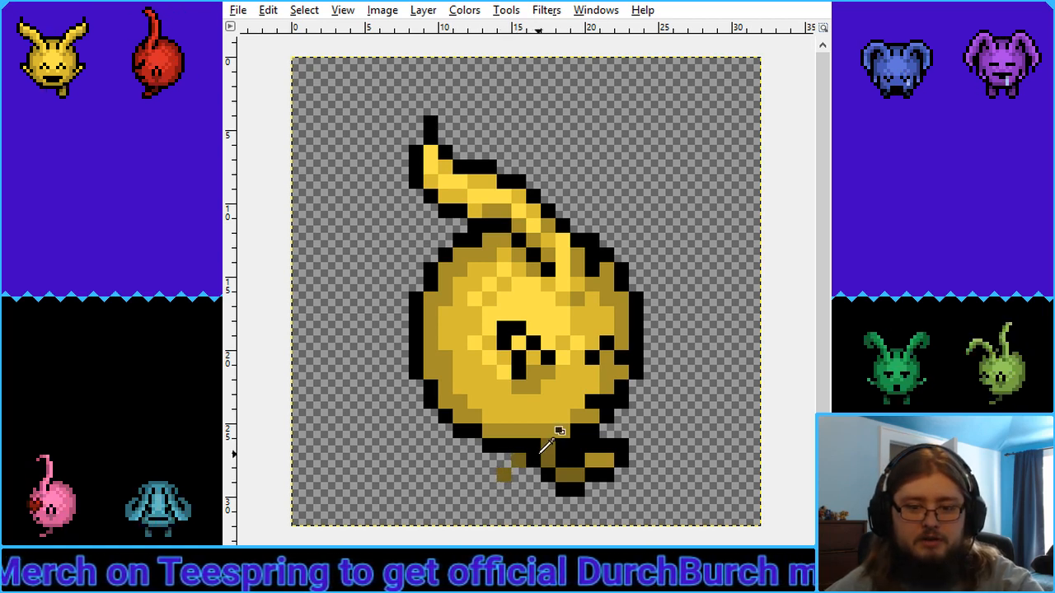
{"action": "left_click", "coordinate": [503, 459]}
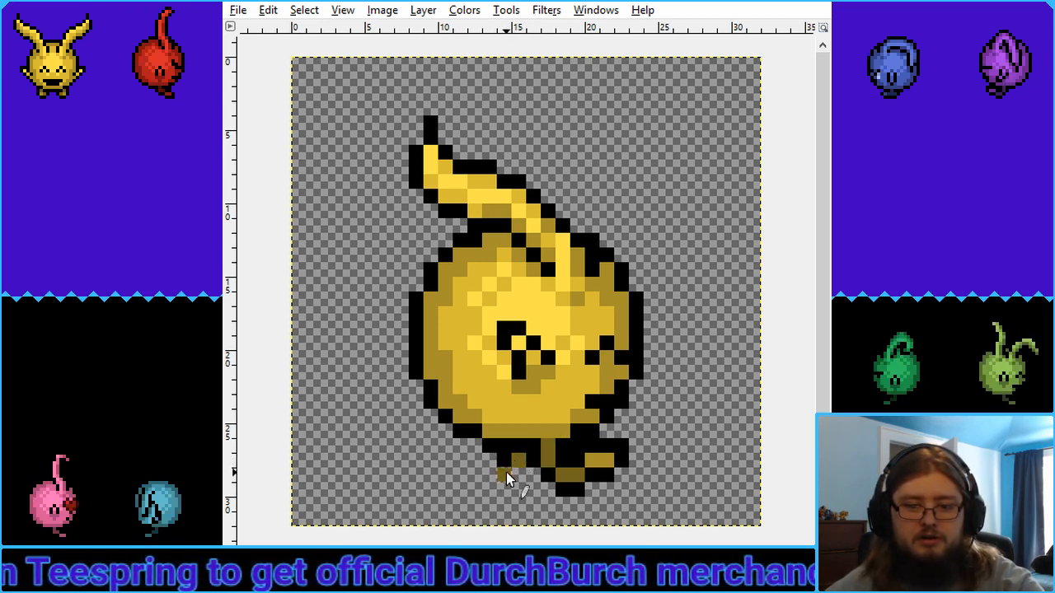
{"action": "left_click", "coordinate": [519, 475]}
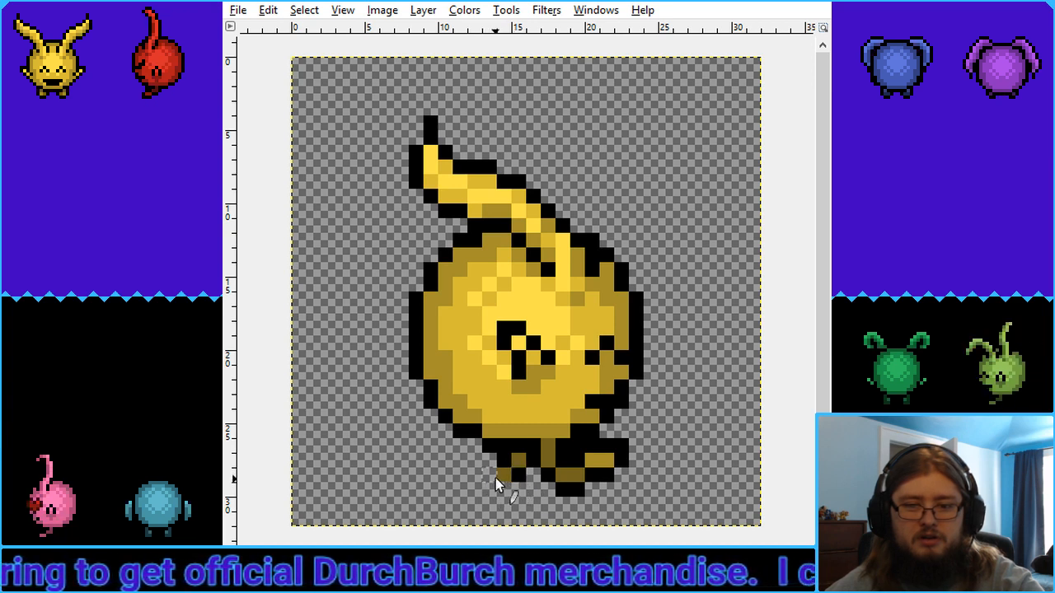
{"action": "left_click", "coordinate": [507, 469], "text": "ctrl"}
{"action": "left_click", "coordinate": [504, 461]}
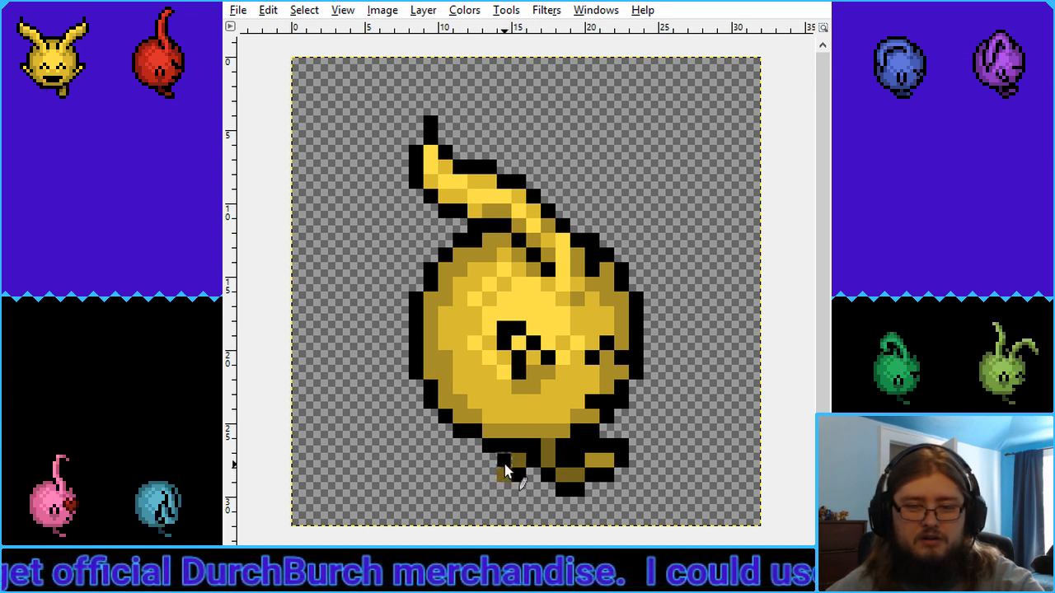
{"action": "left_click", "coordinate": [514, 473], "text": "ctrl"}
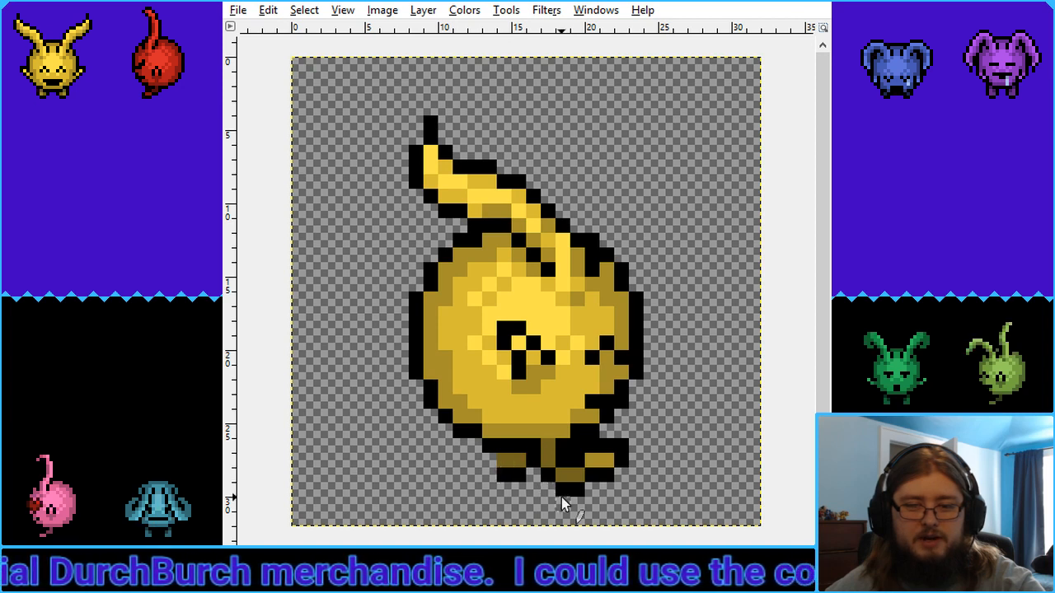
{"action": "left_click", "coordinate": [505, 474]}
Extend the rear leg backward and down with dark brown pixels, outlining its sides and tip in black
{"action": "left_click", "coordinate": [474, 459]}
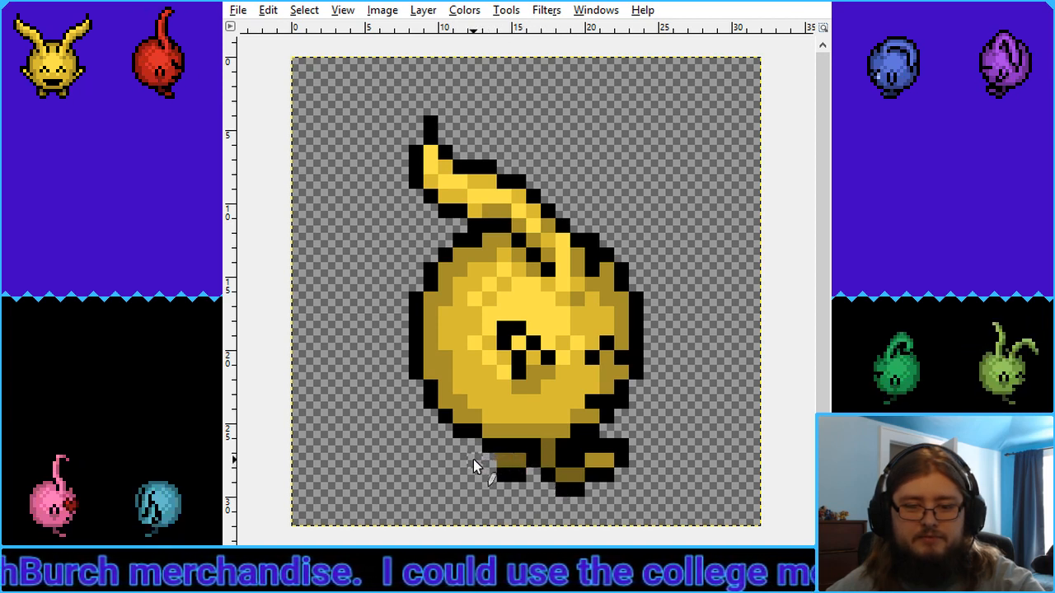
{"action": "left_click", "coordinate": [474, 474]}
{"action": "left_click", "coordinate": [478, 490]}
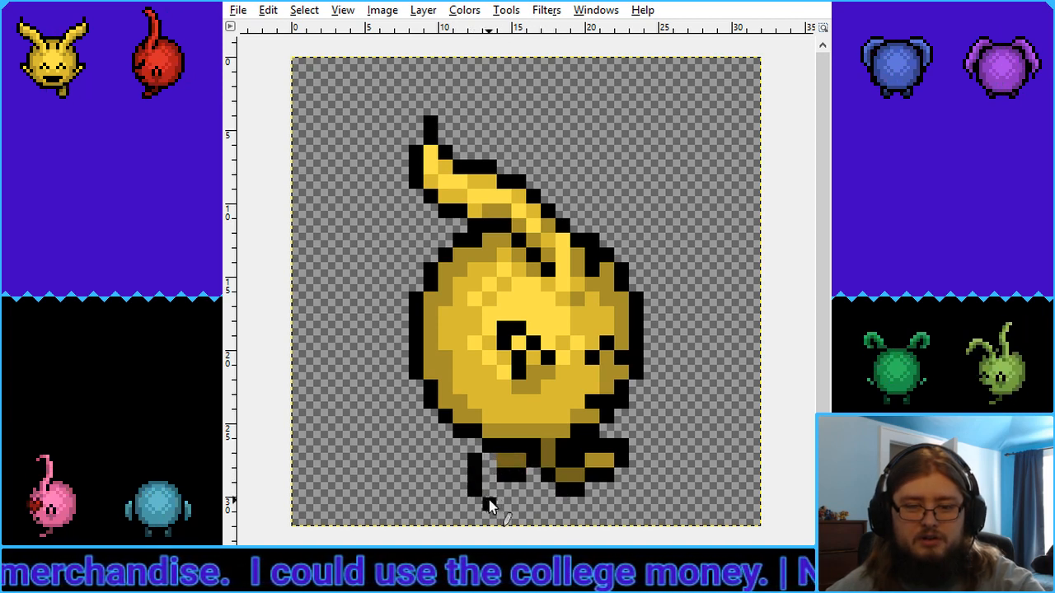
{"action": "left_click", "coordinate": [484, 502]}
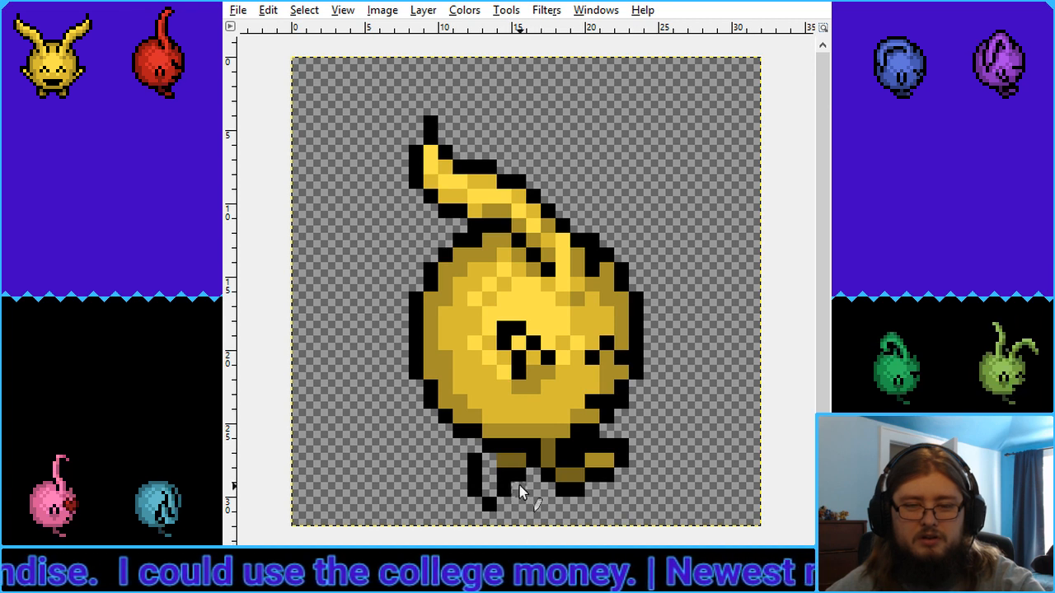
{"action": "left_click", "coordinate": [504, 462], "text": "ctrl"}
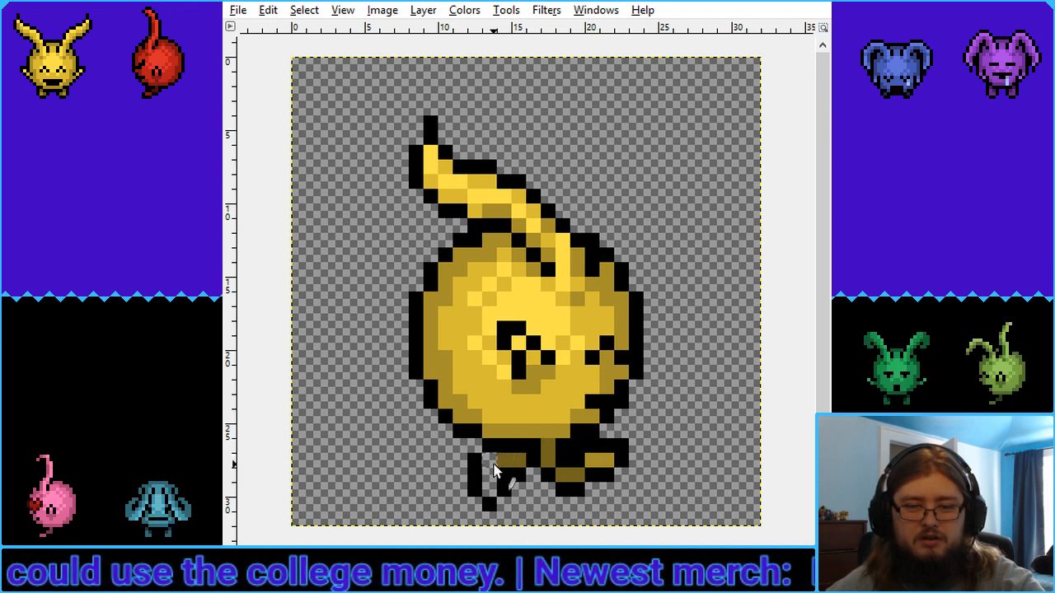
{"action": "left_click", "coordinate": [493, 463]}
{"action": "left_click", "coordinate": [493, 478]}
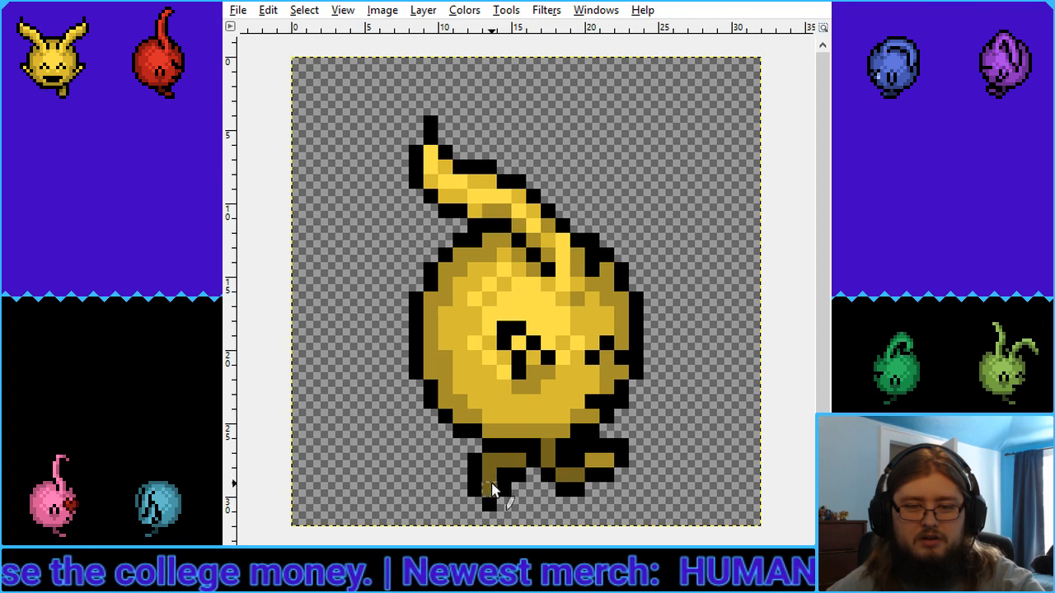
Check the sprite at small size and compare its feet with the other side-view frame using rectangle selections
{"action": "key", "text": "minus"}
{"action": "key", "text": "minus"}
{"action": "key", "text": "minus"}
{"action": "key", "text": "minus"}
{"action": "key", "text": "minus"}
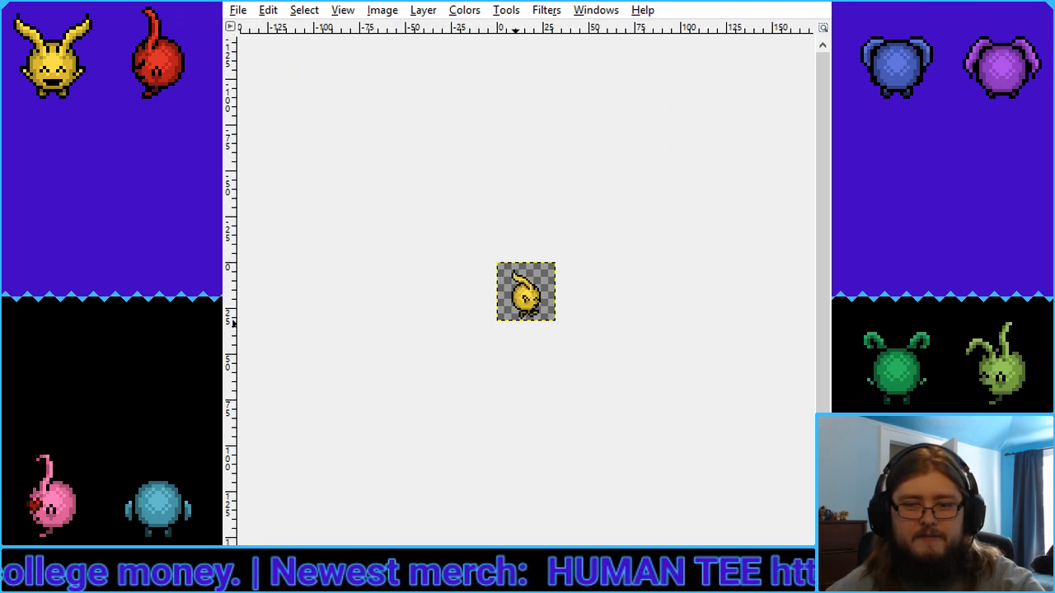
{"action": "key", "text": "shift+ctrl+j"}
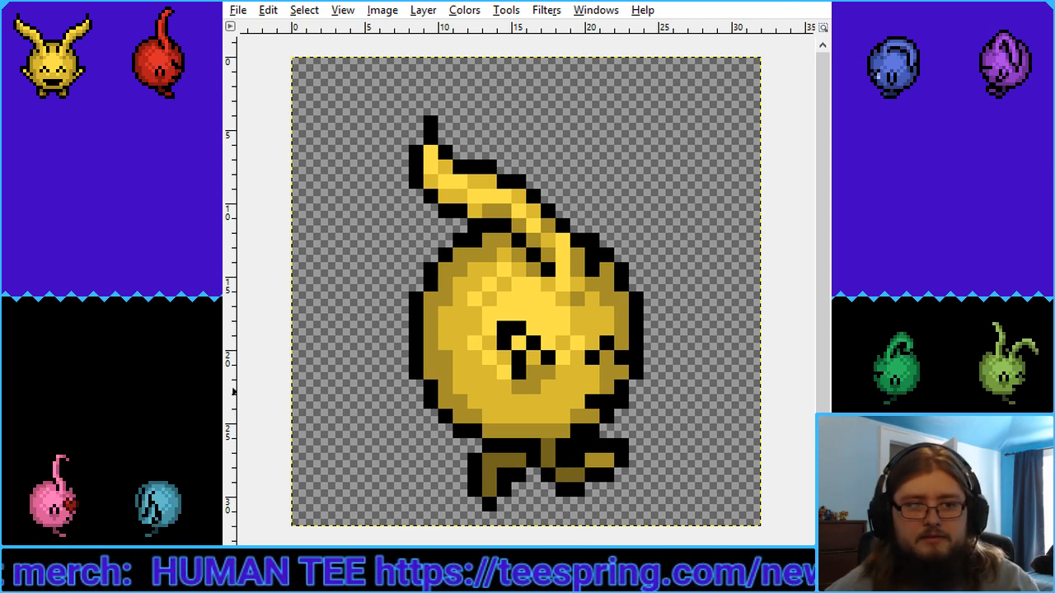
{"action": "left_click_drag", "start_coordinate": [473, 458], "coordinate": [506, 507]}
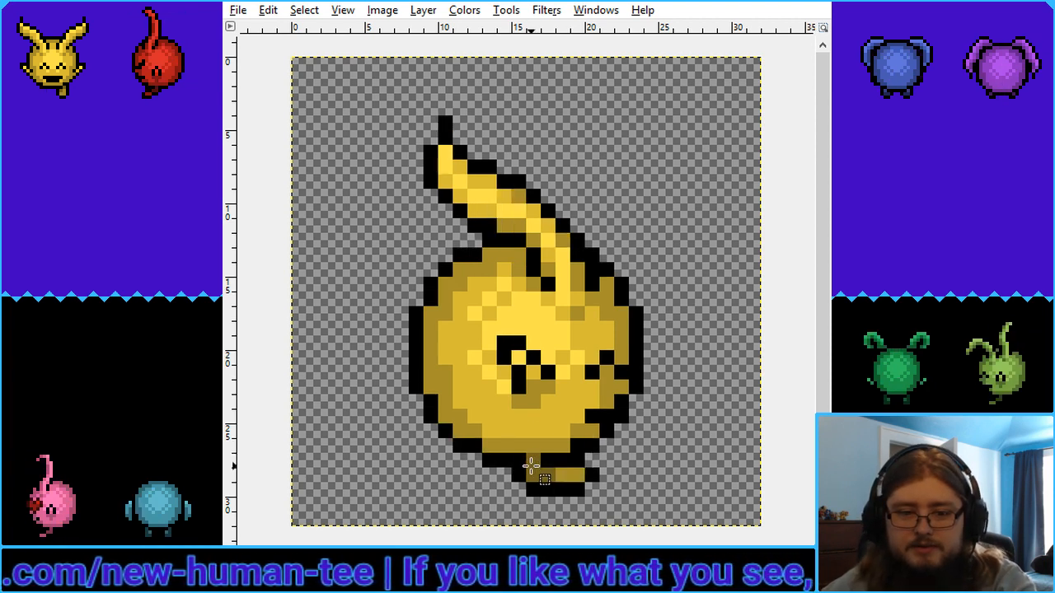
{"action": "left_click_drag", "start_coordinate": [526, 468], "coordinate": [583, 482]}
{"action": "left_click", "coordinate": [532, 453]}
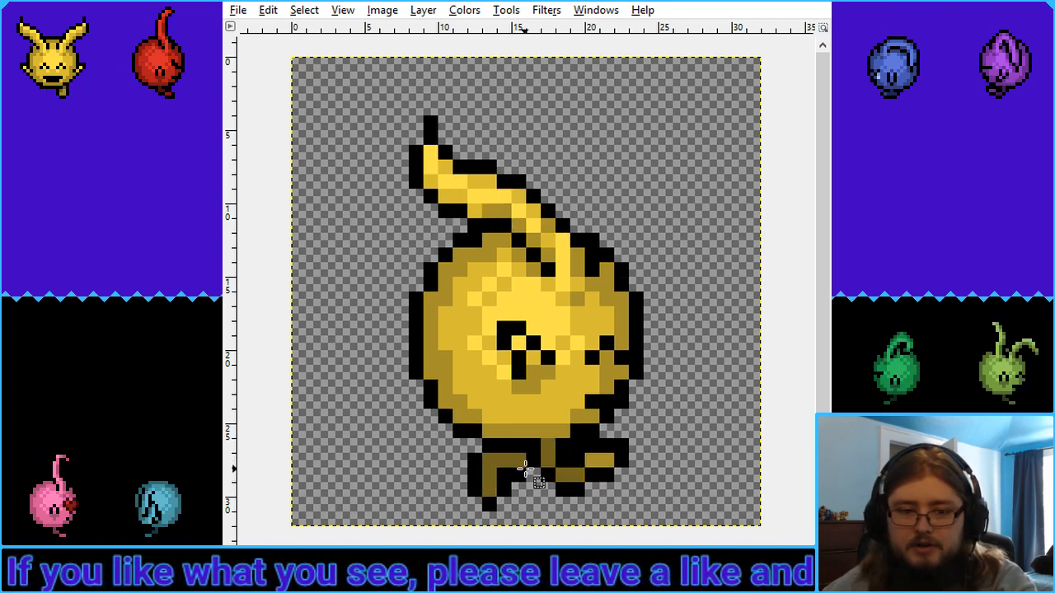
{"action": "left_click_drag", "start_coordinate": [525, 467], "coordinate": [497, 454]}
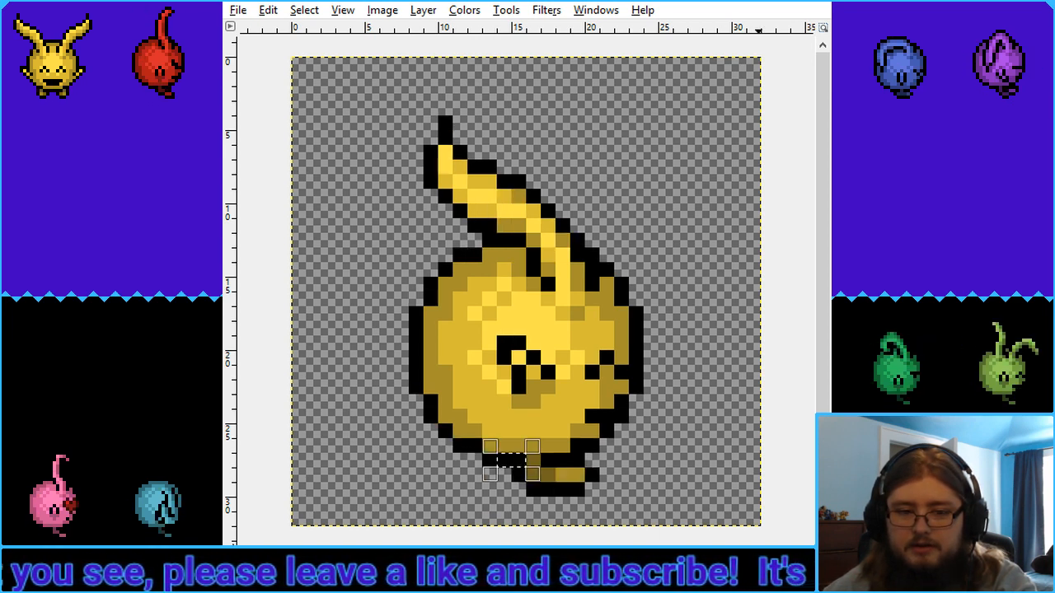
{"action": "left_click", "coordinate": [650, 466]}
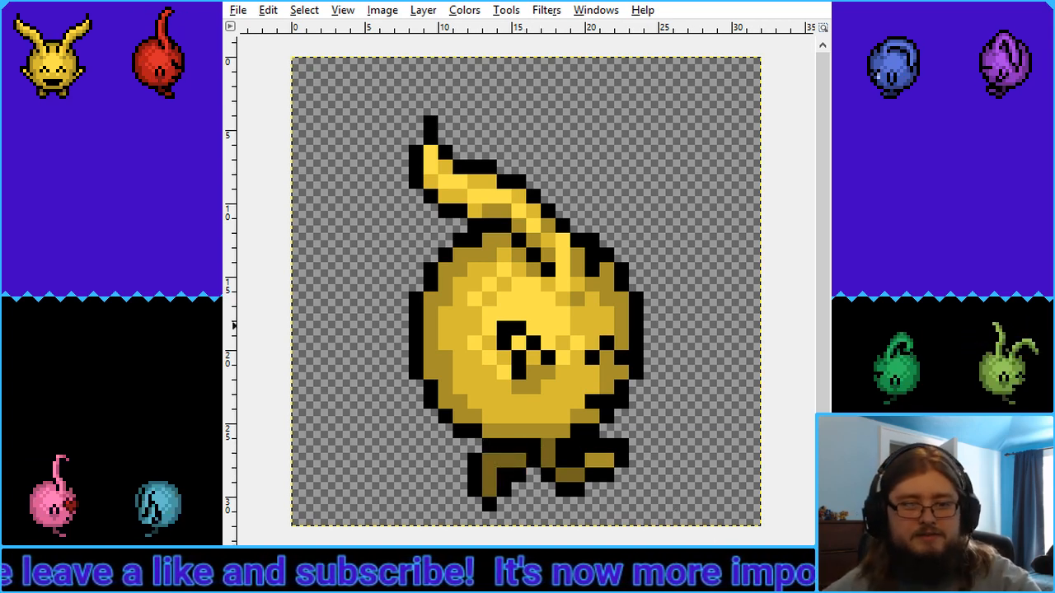
Shorten the rear leg's horizontal part by one pixel, erasing the outline pixel beneath and painting its end black
{"action": "left_click", "coordinate": [517, 474]}
{"action": "left_click", "coordinate": [518, 460]}
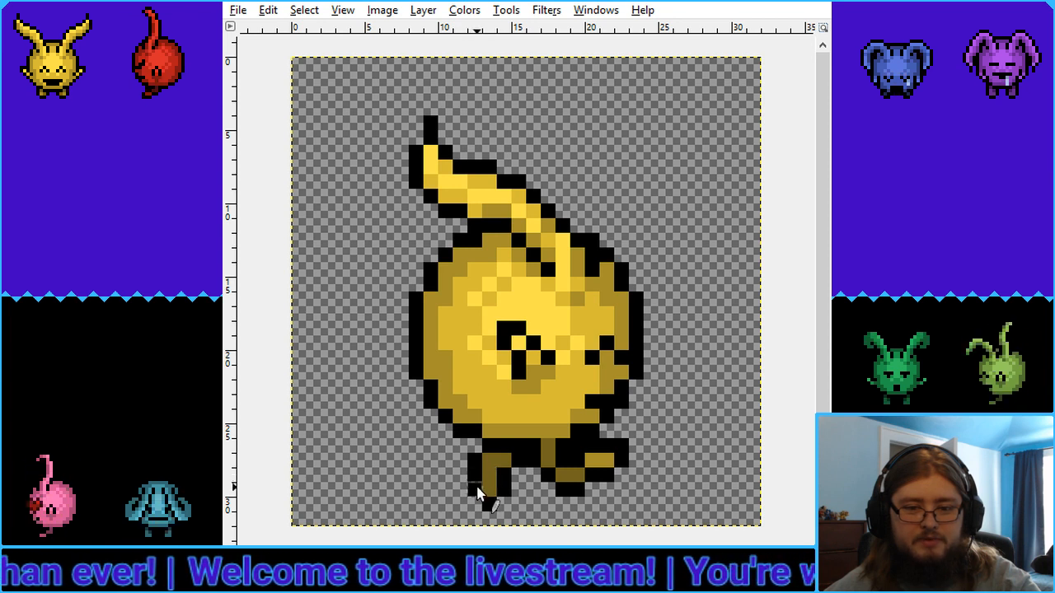
Try shifting the lower rear leg one pixel diagonally backward and down, and check the pose at reduced sizes
{"action": "mouse_move", "coordinate": [477, 487]}
{"action": "left_mouse_down"}
{"action": "mouse_move", "coordinate": [478, 500]}
{"action": "mouse_move", "coordinate": [459, 489]}
{"action": "left_mouse_up"}
{"action": "left_click", "coordinate": [473, 518]}
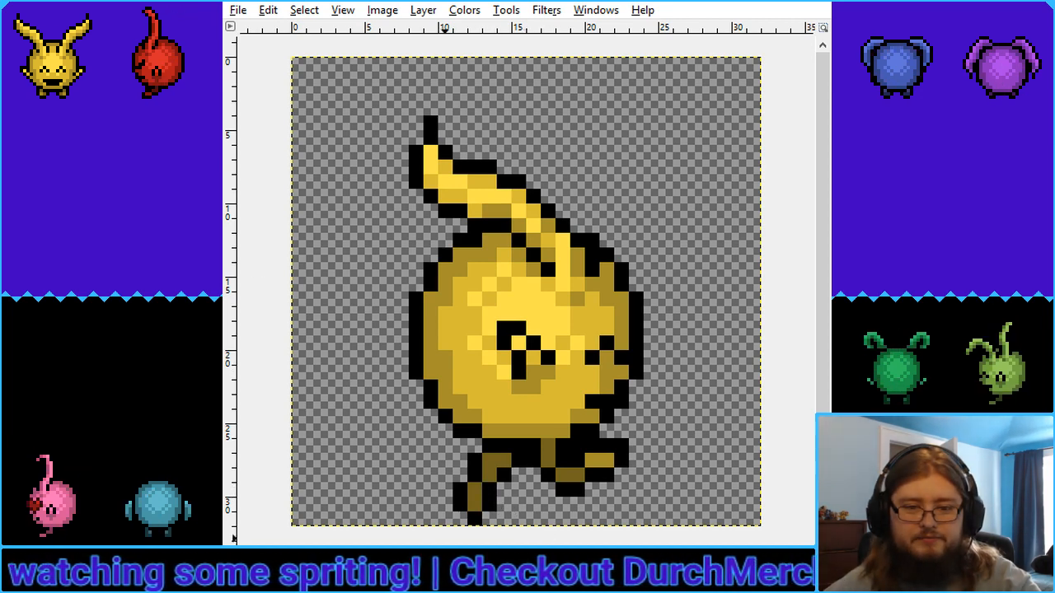
{"action": "key", "text": "3"}
{"action": "key", "text": "shift+ctrl+j"}
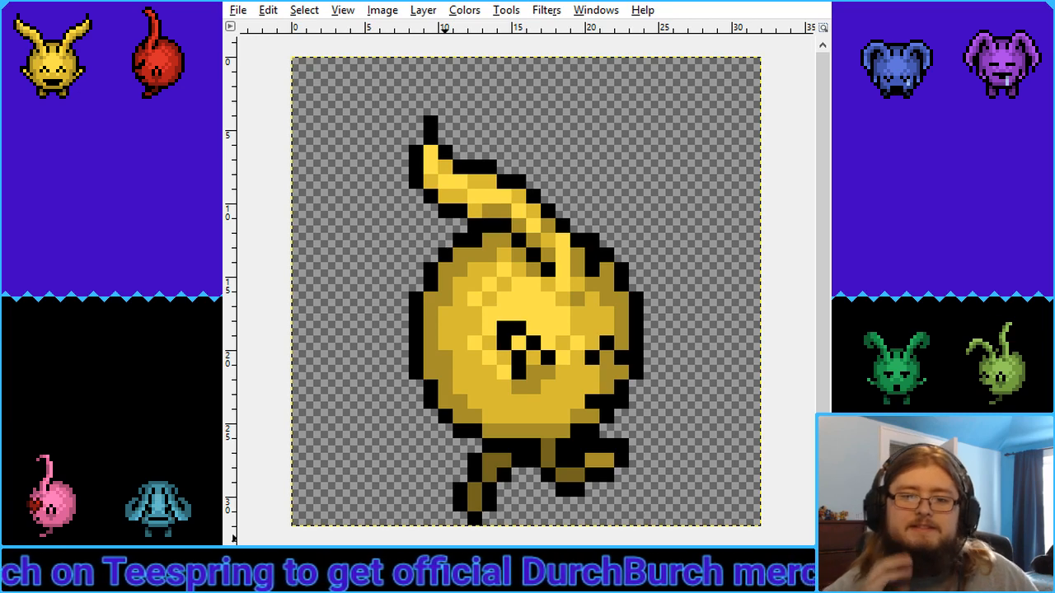
{"action": "key", "text": "1"}
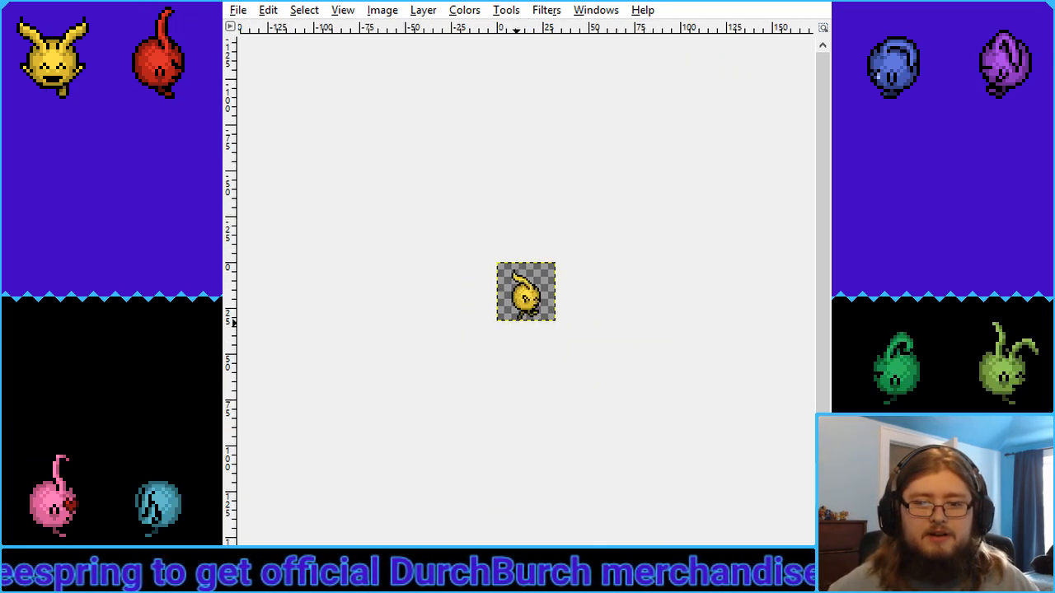
{"action": "key", "text": "2"}
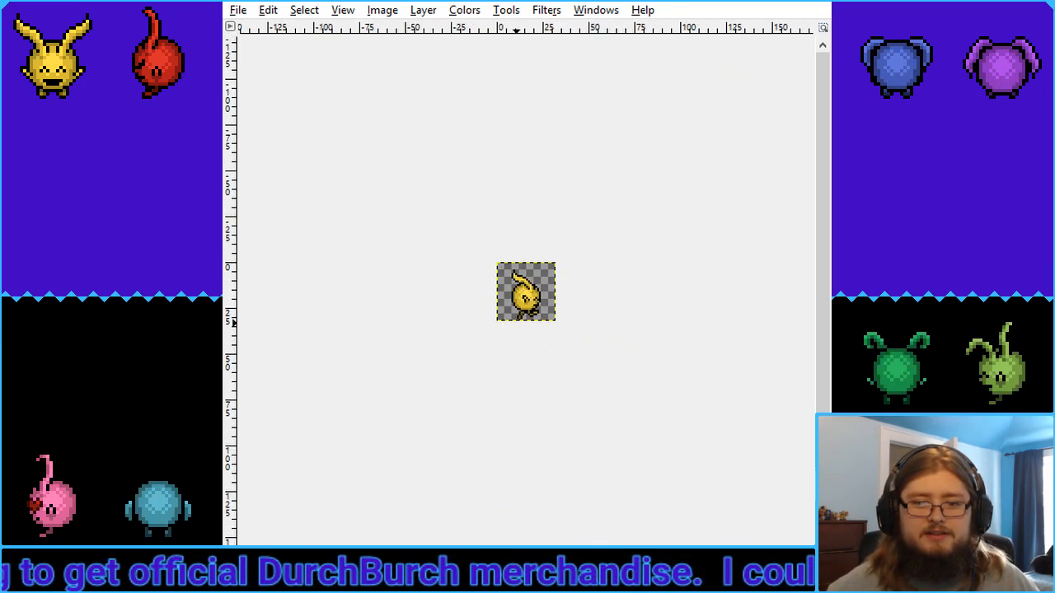
{"action": "key", "text": "3"}
{"action": "key", "text": "4"}
{"action": "key", "text": "5"}
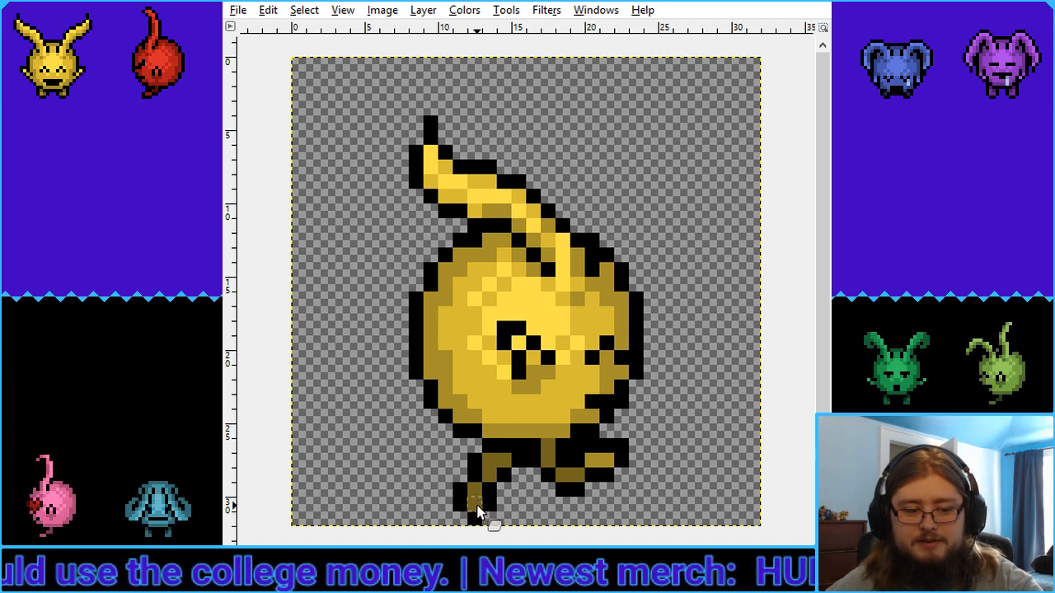
Undo the diagonal shift of the lower rear leg
{"action": "key", "text": "ctrl+z"}
{"action": "key", "text": "ctrl+z"}
{"action": "key", "text": "ctrl+z"}
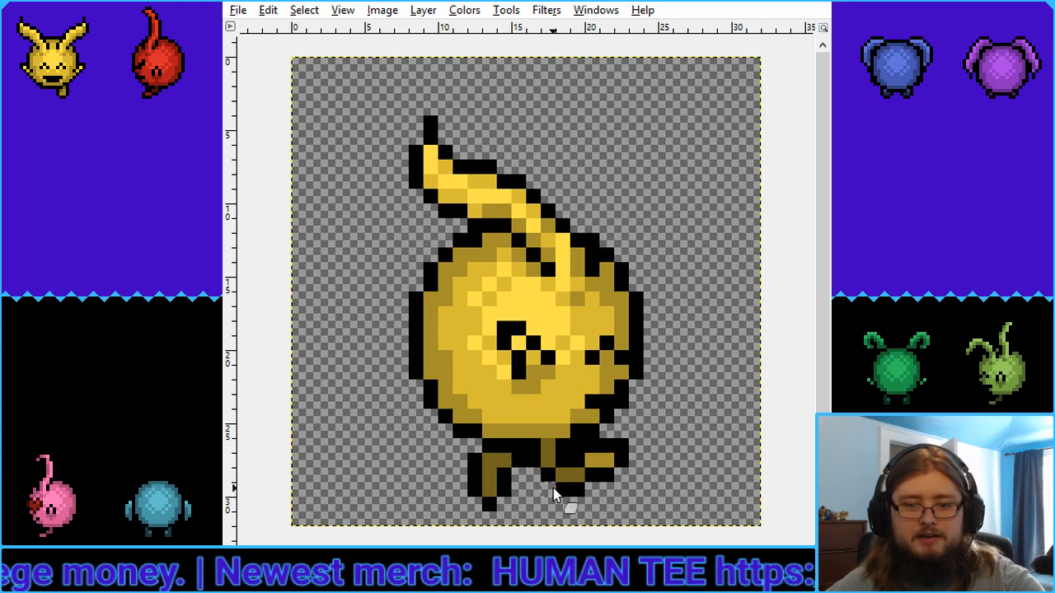
Examine the walking pose with the straight rear leg at several zoom levels
{"action": "key", "text": "minus"}
{"action": "key", "text": "minus"}
{"action": "key", "text": "minus"}
{"action": "key", "text": "minus"}
{"action": "key", "text": "2"}
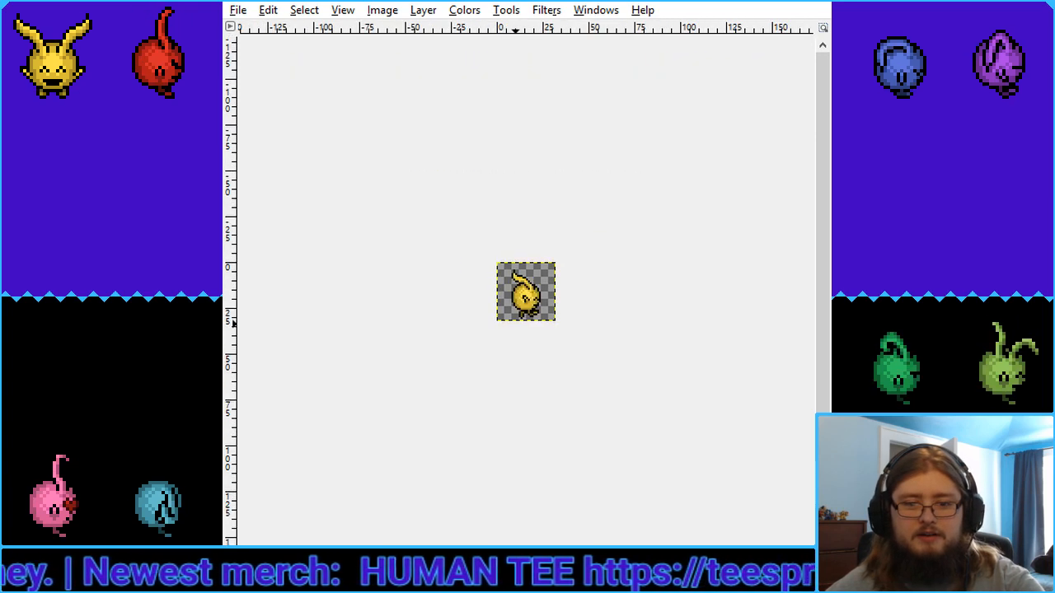
{"action": "key", "text": "1"}
{"action": "key", "text": "2"}
{"action": "key", "text": "3"}
{"action": "key", "text": "5"}
{"action": "key", "text": "1"}
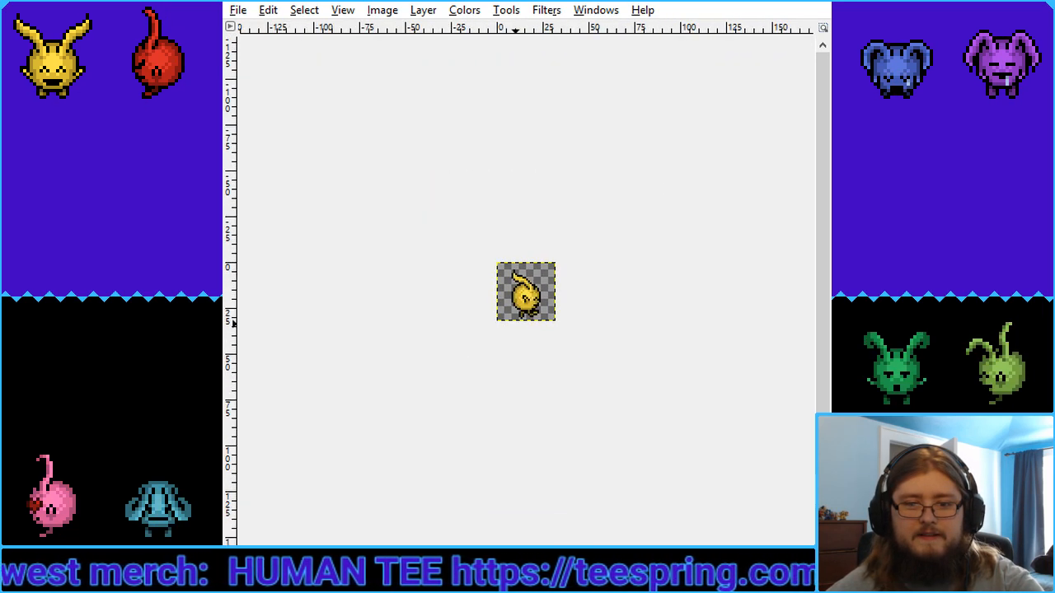
{"action": "key", "text": "5"}
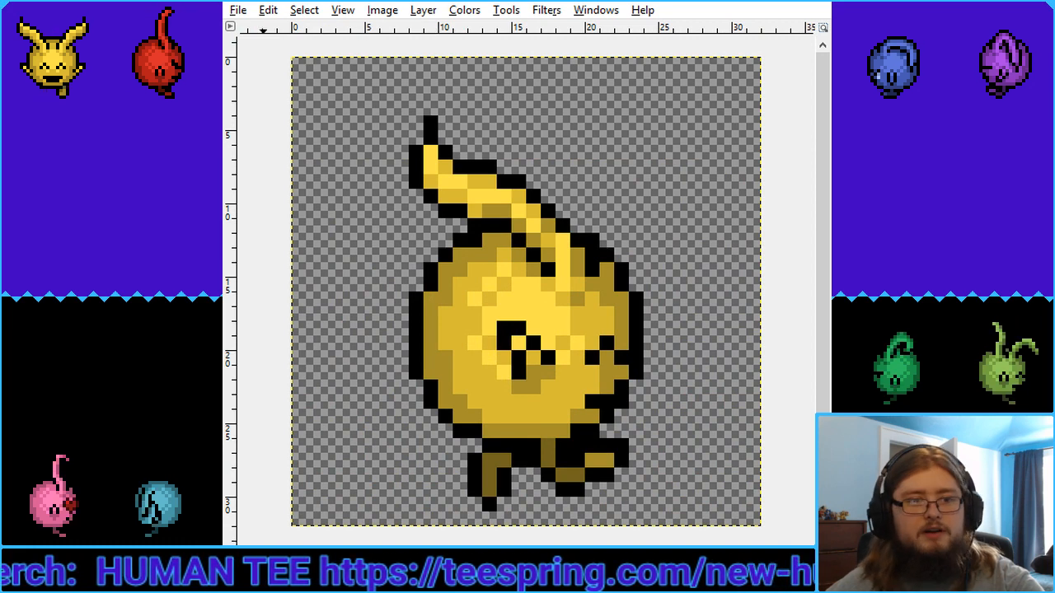
Cut the whole sprite and paste it back one pixel higher on the canvas, anchoring it in place
{"action": "key", "text": "r"}
{"action": "mouse_move", "coordinate": [365, 102]}
{"action": "left_mouse_down"}
{"action": "mouse_move", "coordinate": [681, 524]}
{"action": "mouse_move", "coordinate": [674, 513]}
{"action": "left_mouse_up"}
{"action": "key", "text": "ctrl+x"}
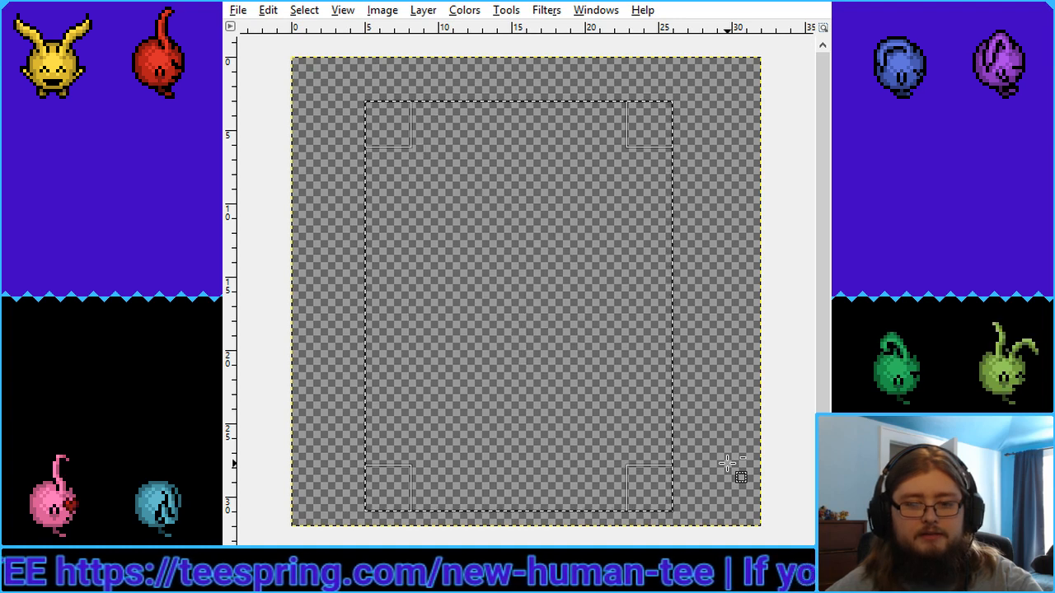
{"action": "key", "text": "ctrl+v"}
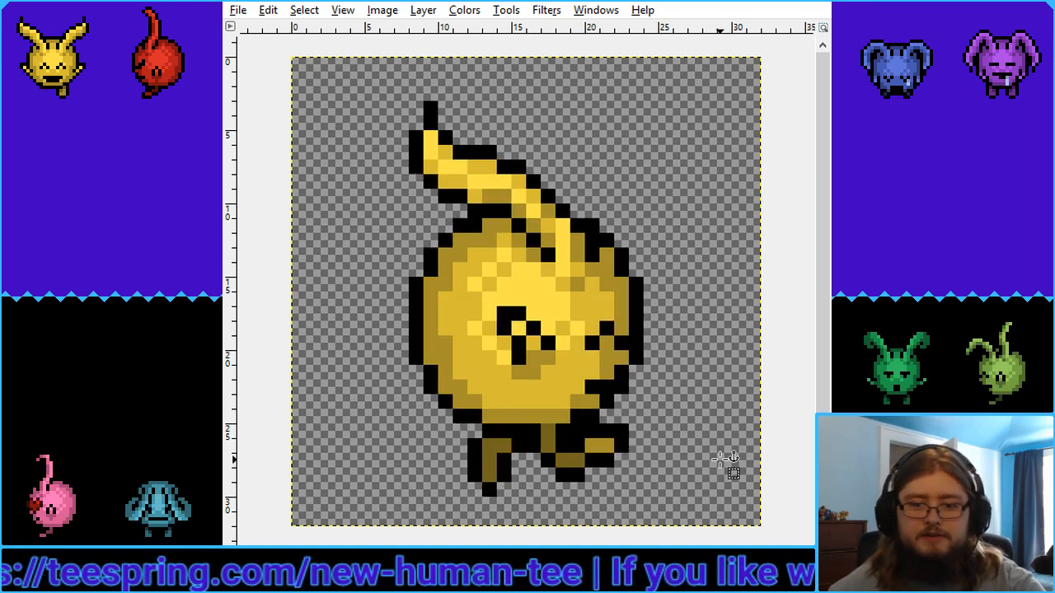
{"action": "key", "text": "ctrl+h"}
{"action": "key", "text": "ctrl+z"}
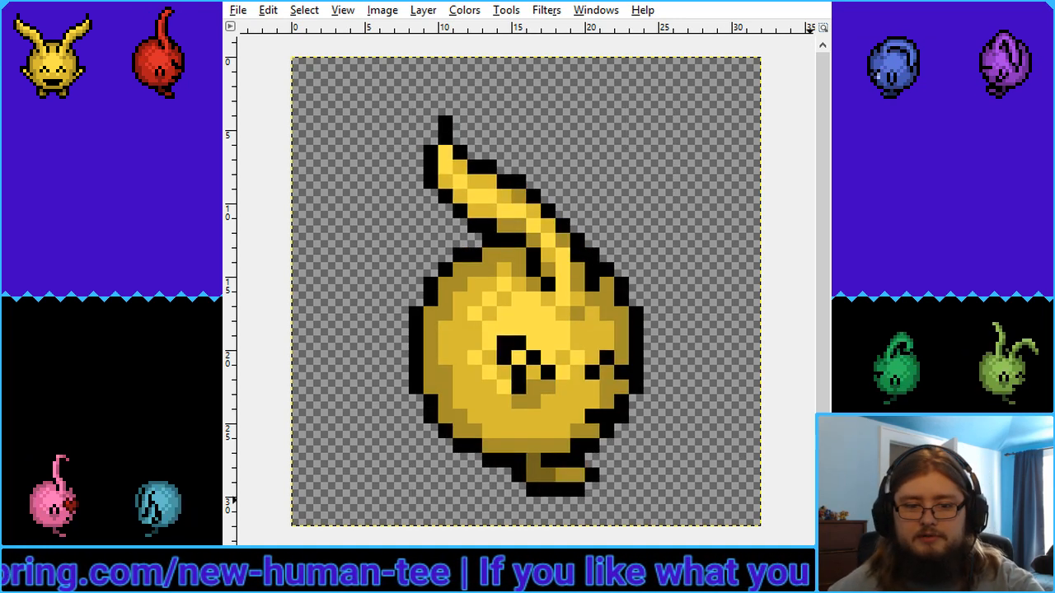
{"action": "key", "text": "ctrl+y"}
{"action": "key", "text": "ctrl+z"}
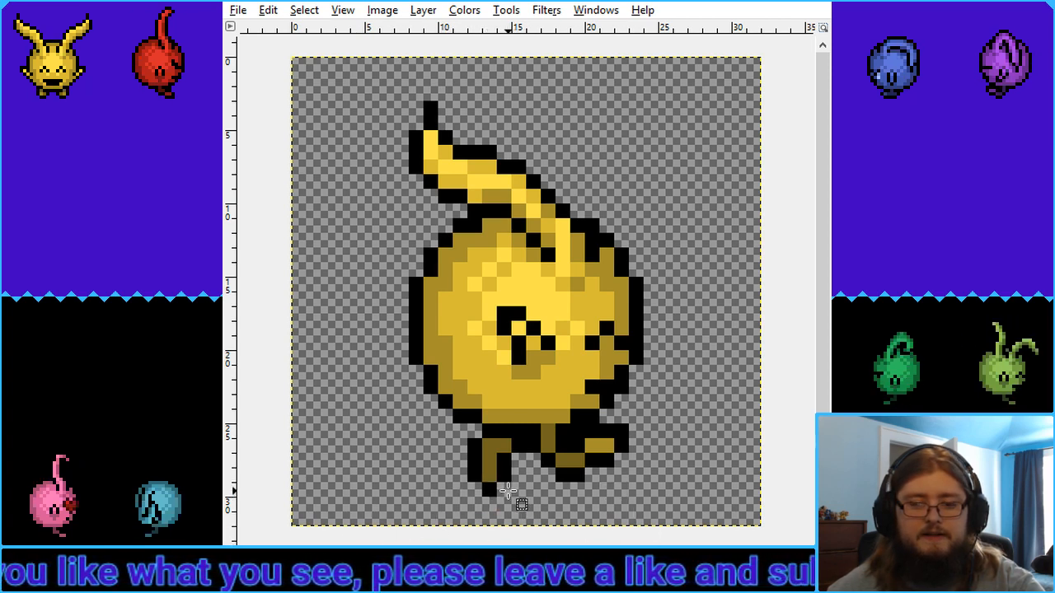
{"action": "left_click_drag", "start_coordinate": [477, 490], "coordinate": [500, 494]}
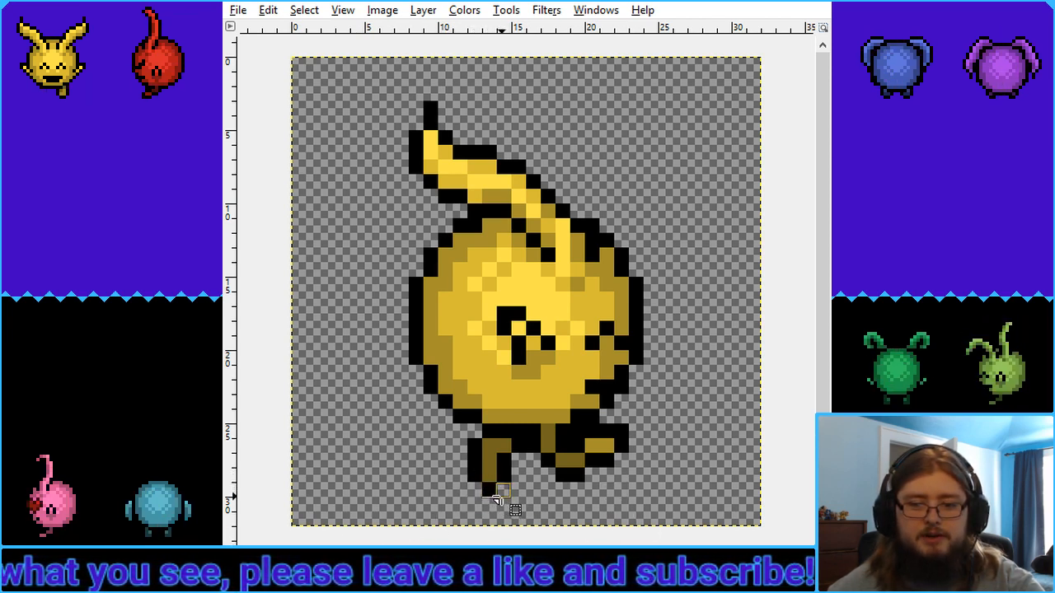
{"action": "key", "text": "ctrl+x"}
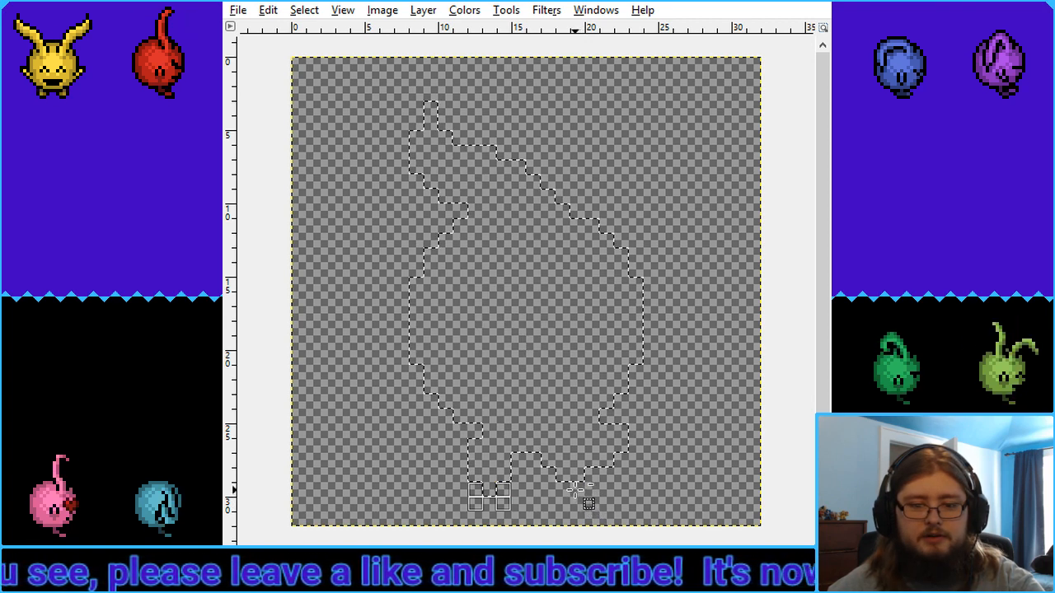
{"action": "key", "text": "ctrl+z"}
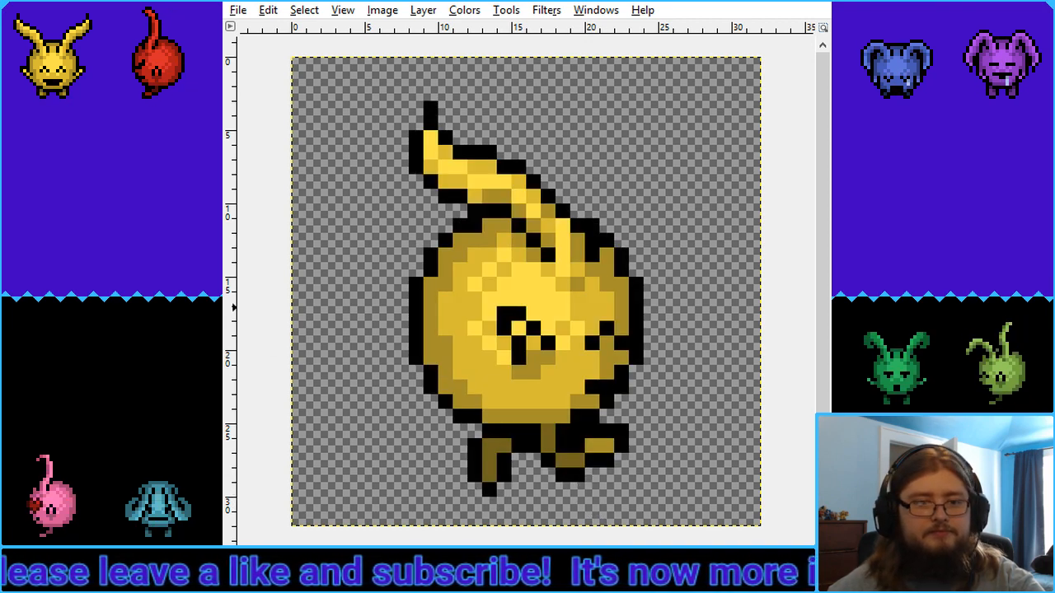
Lengthen the rear leg downward by one dark brown pixel, extending the black outline around its sides and tip
{"action": "left_click", "coordinate": [493, 503]}
{"action": "left_click", "coordinate": [475, 488]}
{"action": "left_click", "coordinate": [500, 492]}
{"action": "left_click", "coordinate": [489, 477], "text": "ctrl"}
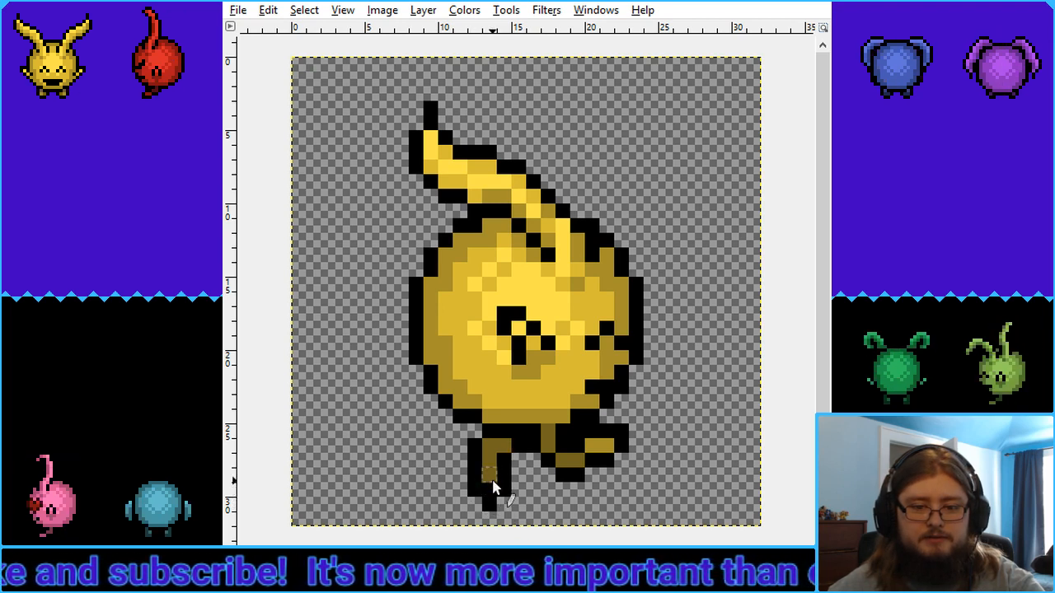
{"action": "left_click", "coordinate": [490, 488]}
Try shading the rear leg's lower pixels with the front foot's lighter gold, and check the sprite at reduced sizes
{"action": "left_click", "coordinate": [608, 450], "text": "ctrl"}
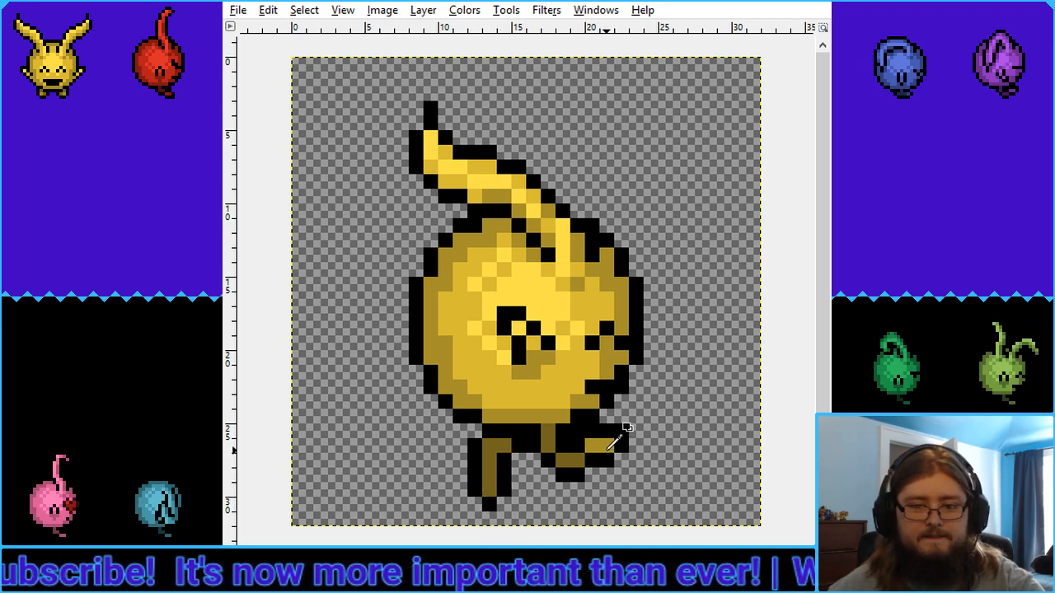
{"action": "left_click_drag", "start_coordinate": [490, 489], "coordinate": [490, 475]}
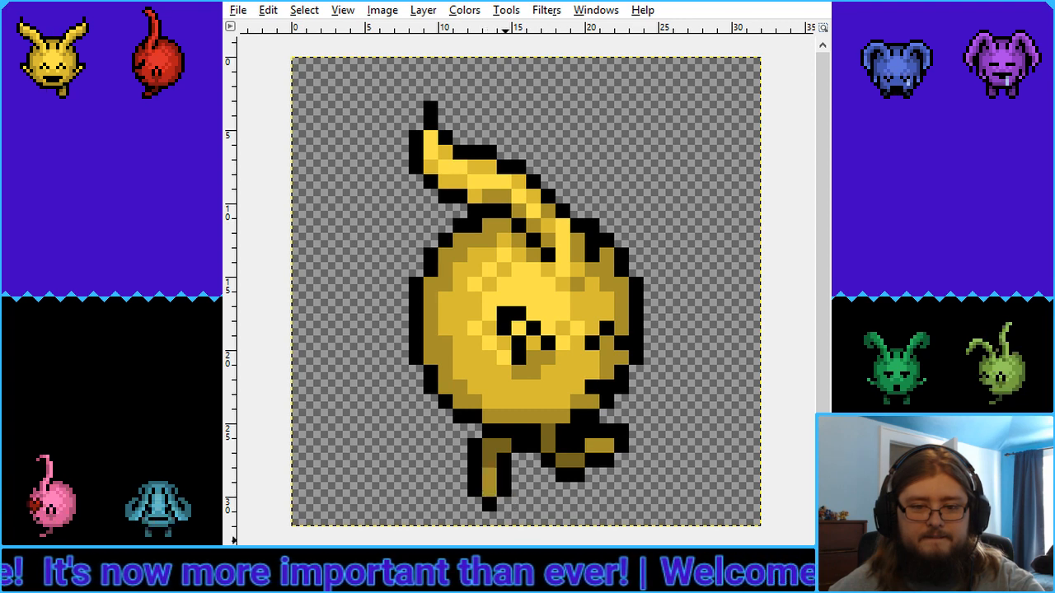
{"action": "key", "text": "4"}
{"action": "key", "text": "2"}
{"action": "key", "text": "3"}
{"action": "key", "text": "4"}
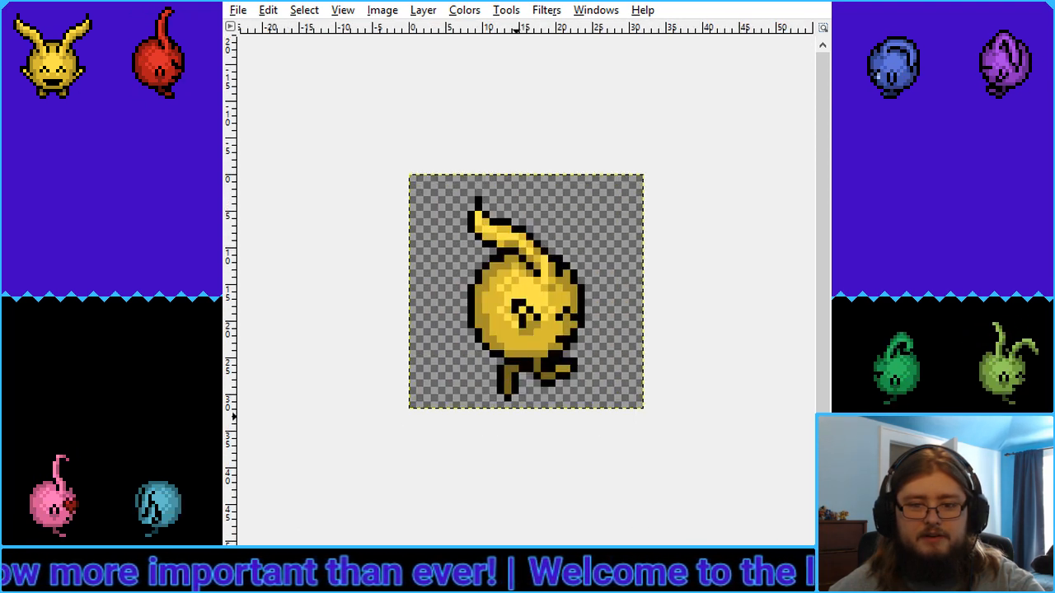
{"action": "key", "text": "2"}
{"action": "key", "text": "5"}
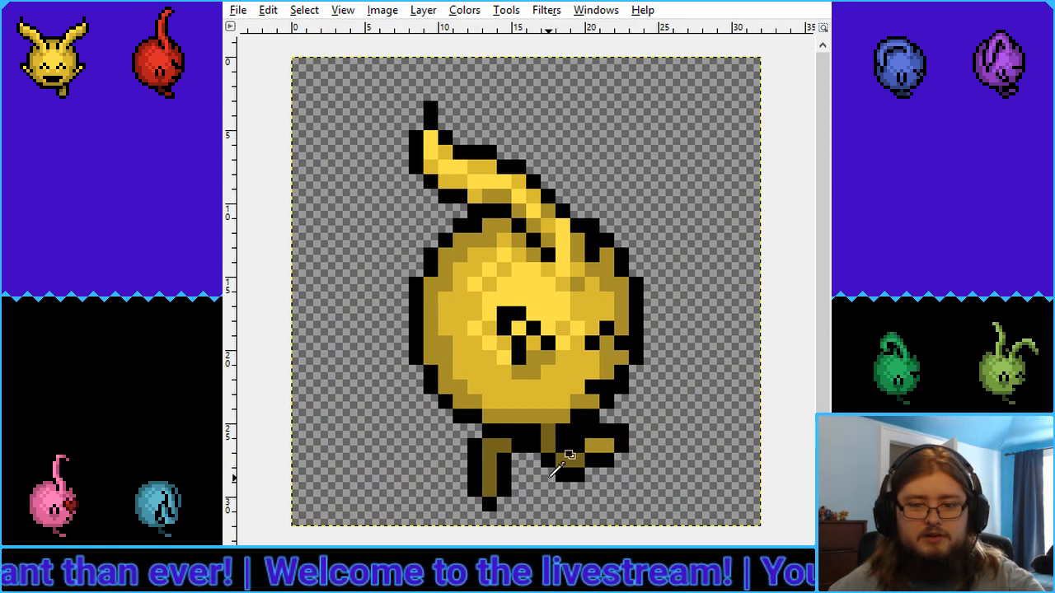
Paint a black outline pixel at the lower back corner of the front foot's heel
{"action": "left_click", "coordinate": [550, 478]}
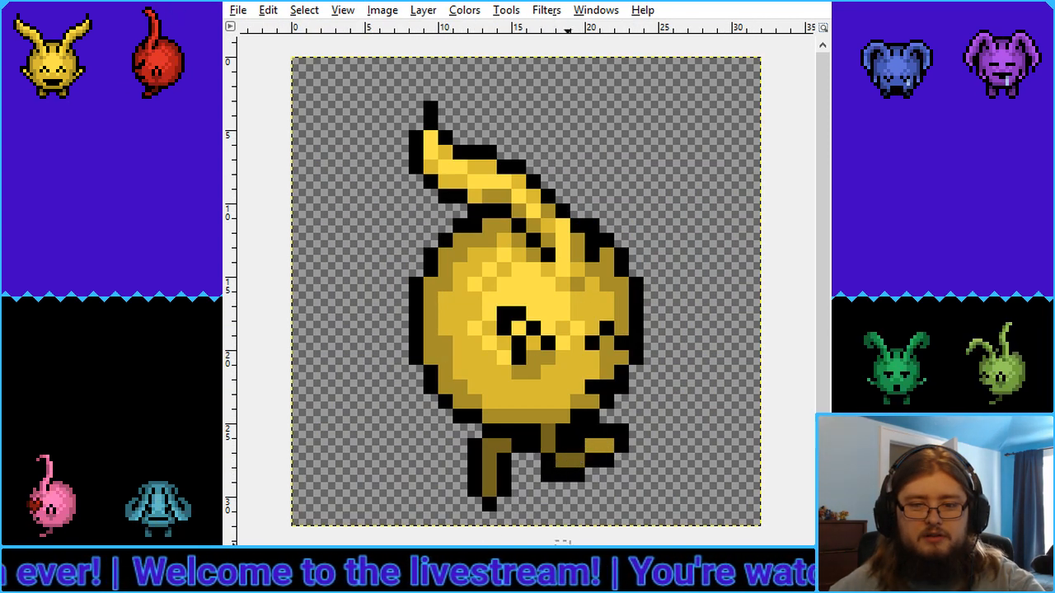
{"action": "key", "text": "3"}
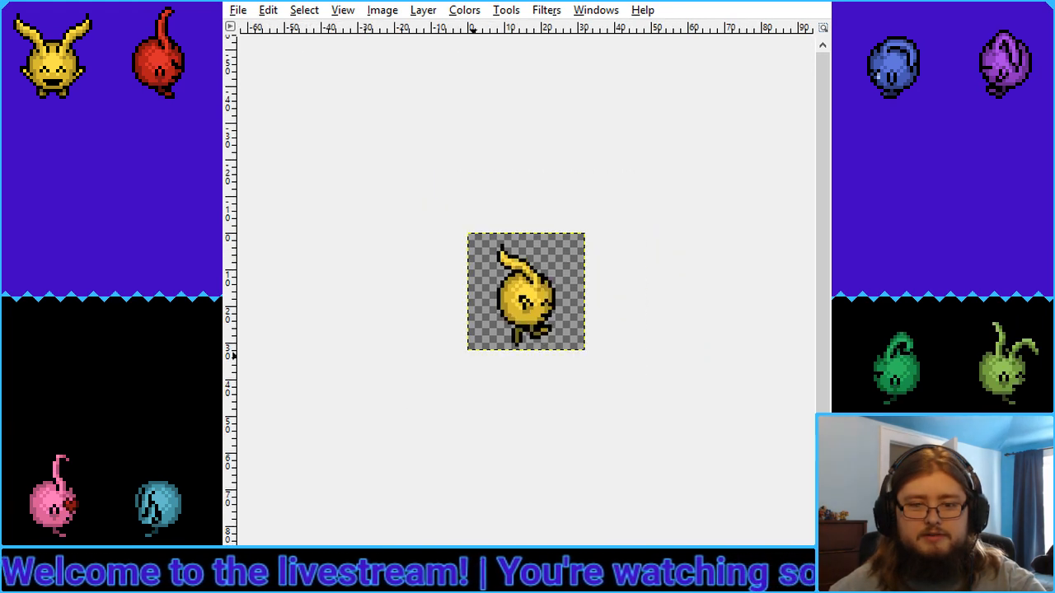
Examine the raised sprite's leg pose at several zoom levels
{"action": "key", "text": "2"}
{"action": "key", "text": "4"}
{"action": "key", "text": "5"}
{"action": "key", "text": "3"}
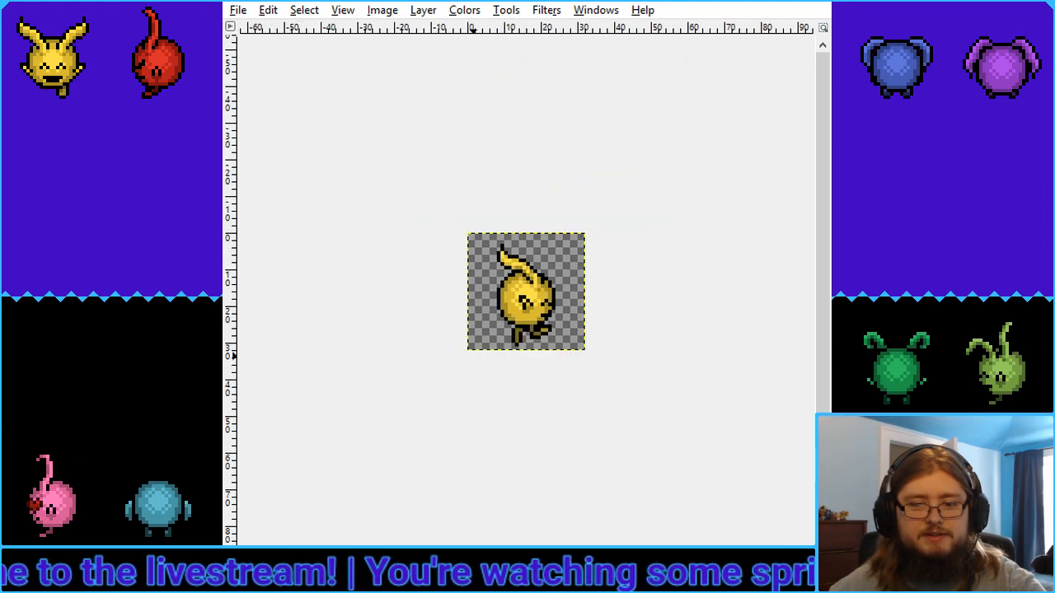
{"action": "key", "text": "2"}
{"action": "key", "text": "5"}
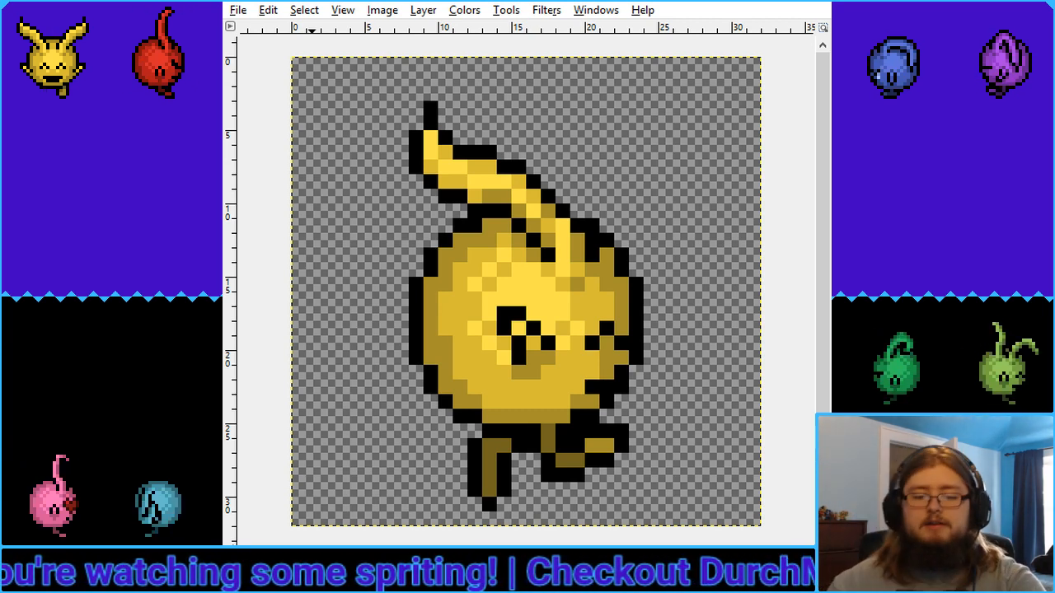
{"action": "key", "text": "2"}
{"action": "key", "text": "5"}
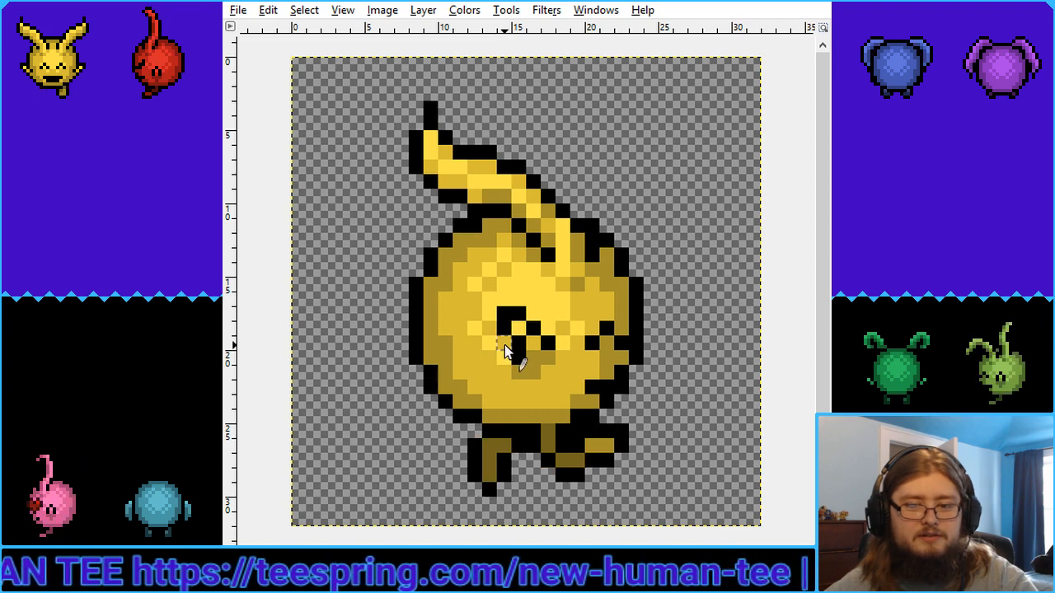
Undo the recent leg edits and the sprite's one-pixel upward shift, and clear the selection
{"action": "key", "text": "ctrl+z"}
{"action": "key", "text": "ctrl+z"}
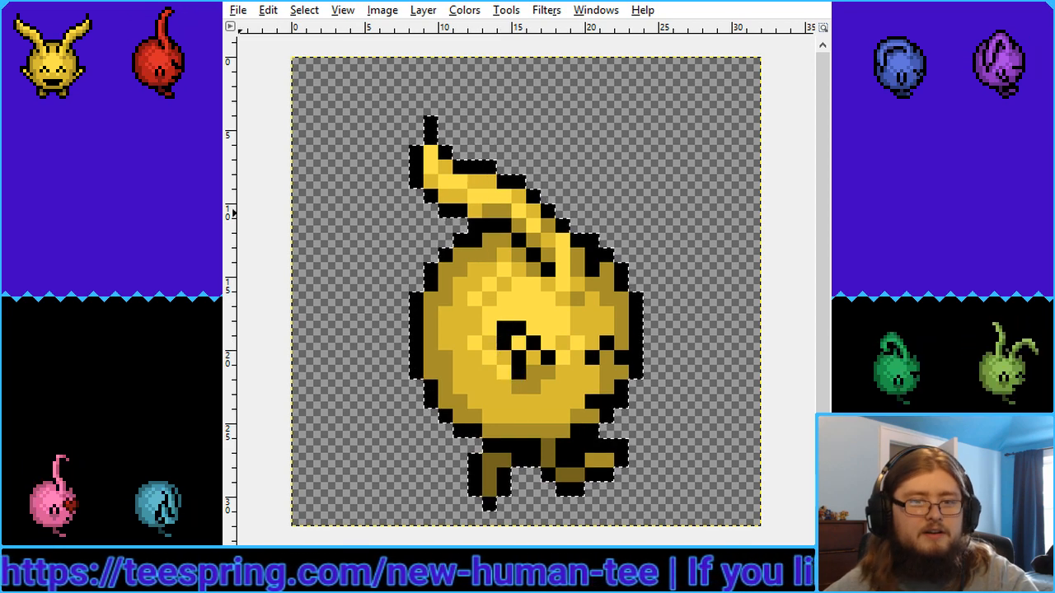
{"action": "left_click", "coordinate": [354, 120]}
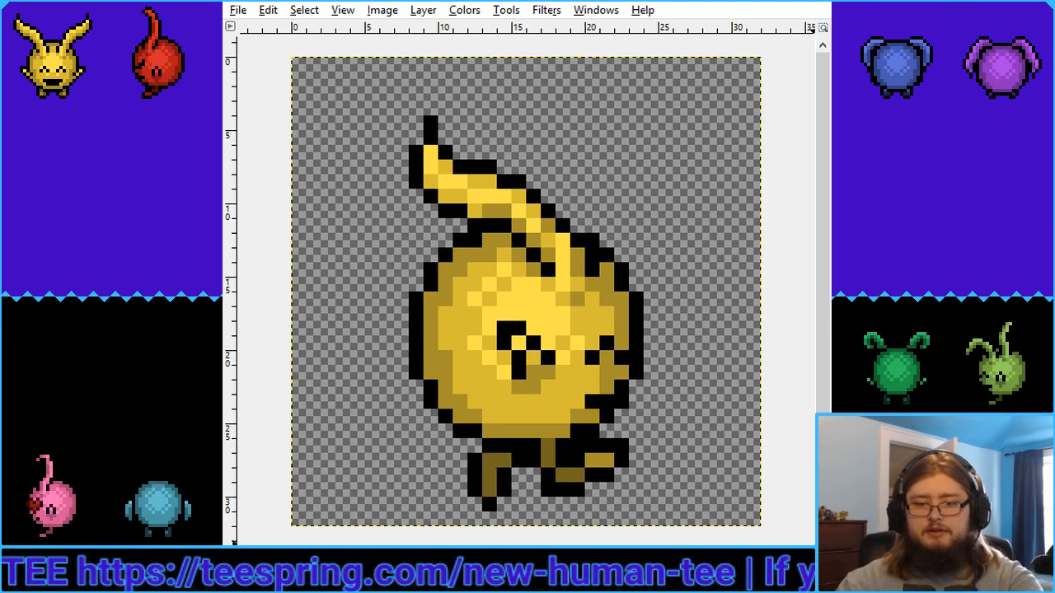
Cut both legs from beneath the body and paste them into the empty canvas area right of the ear as a reference
{"action": "left_click_drag", "start_coordinate": [467, 454], "coordinate": [687, 524]}
{"action": "left_click_drag", "start_coordinate": [525, 439], "coordinate": [643, 467]}
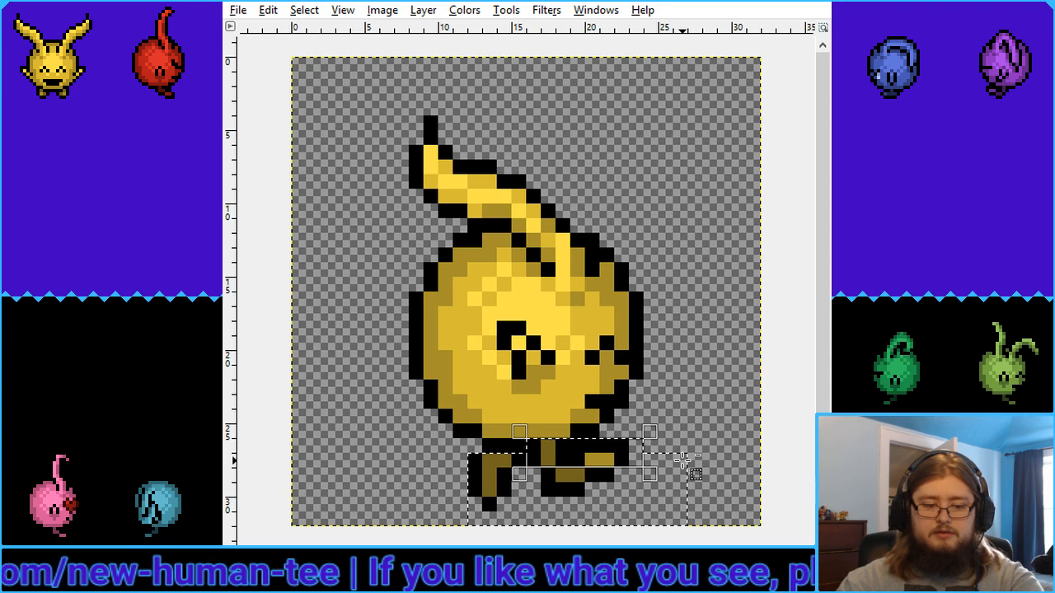
{"action": "key", "text": "ctrl+x"}
{"action": "key", "text": "ctrl+v"}
{"action": "left_click_drag", "start_coordinate": [583, 456], "coordinate": [667, 122]}
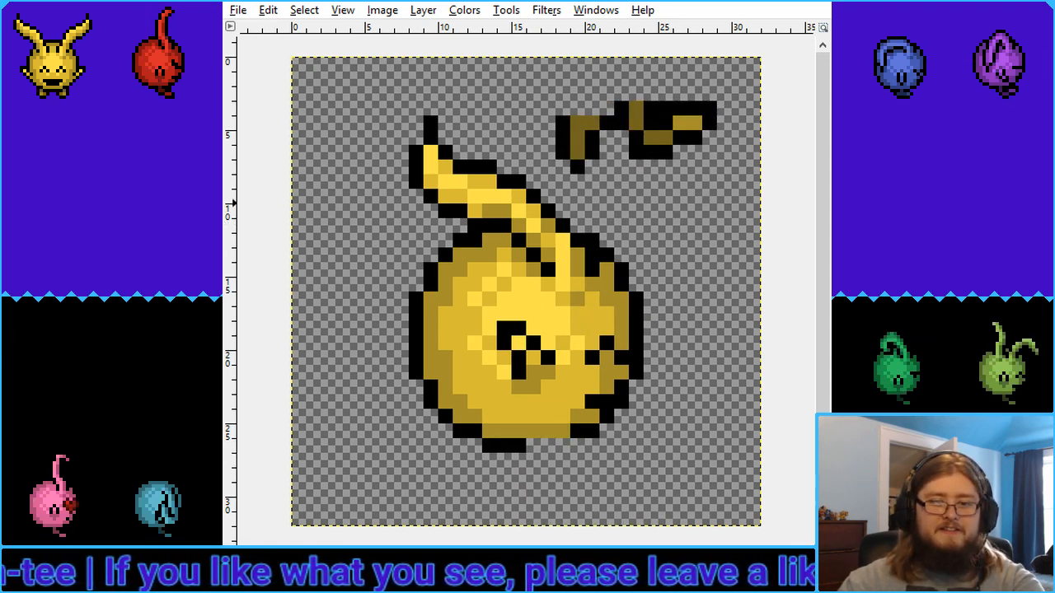
Close the body's lower outline in black and begin a new rear leg beneath it in dark brown pixels
{"action": "left_click", "coordinate": [550, 445]}
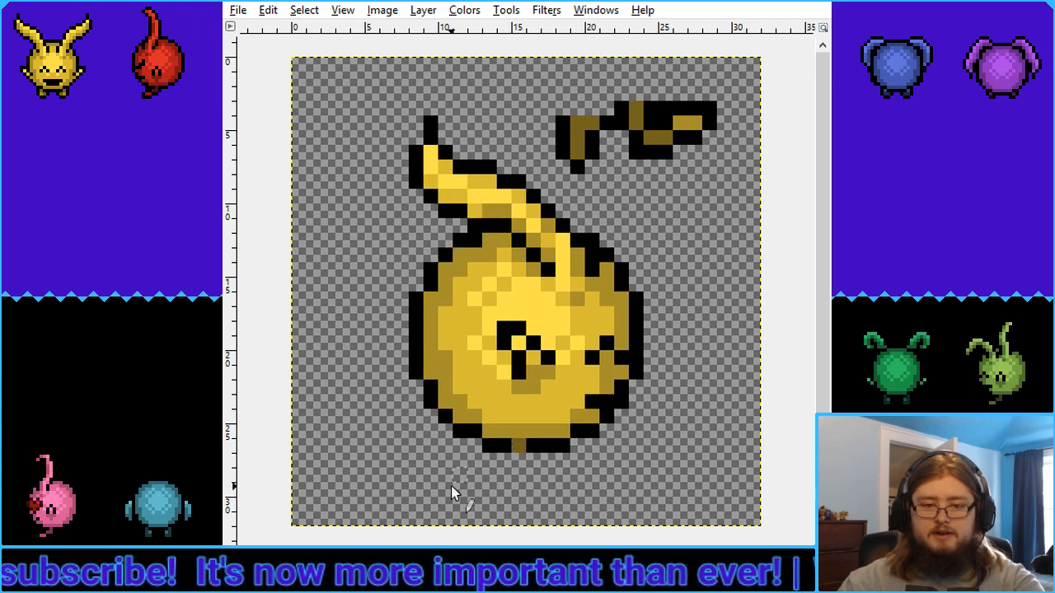
{"action": "left_click", "coordinate": [504, 459]}
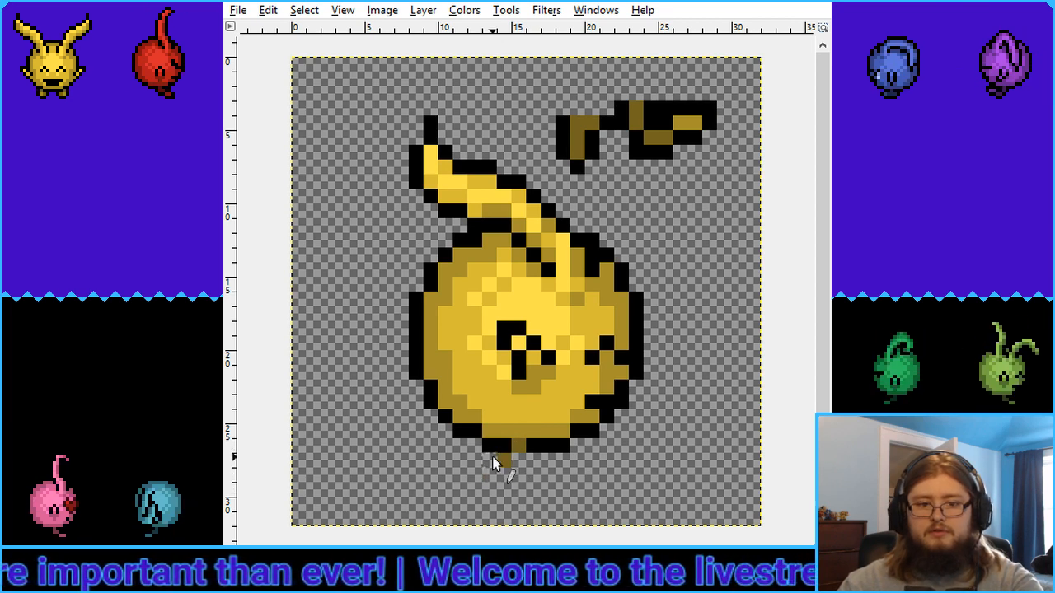
{"action": "left_click", "coordinate": [489, 463]}
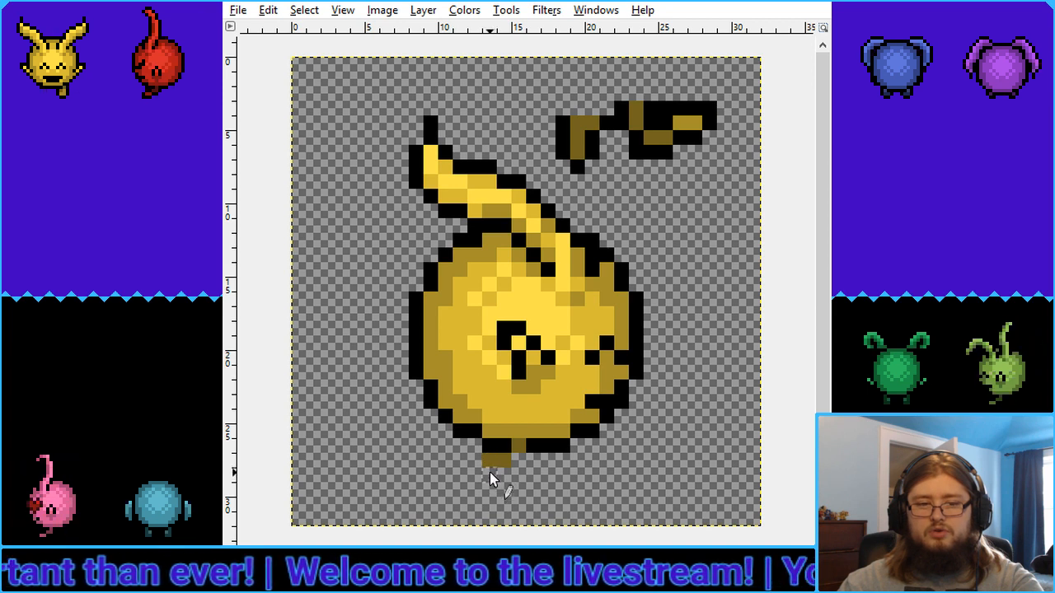
{"action": "left_click_drag", "start_coordinate": [489, 479], "coordinate": [497, 492]}
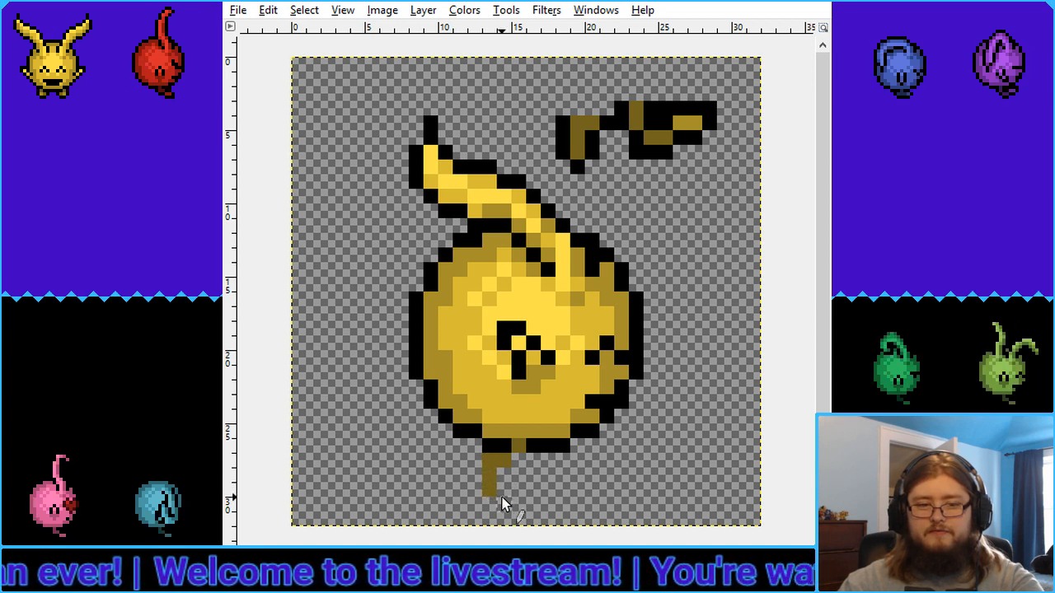
{"action": "left_click", "coordinate": [502, 504]}
{"action": "key", "text": "ctrl+z"}
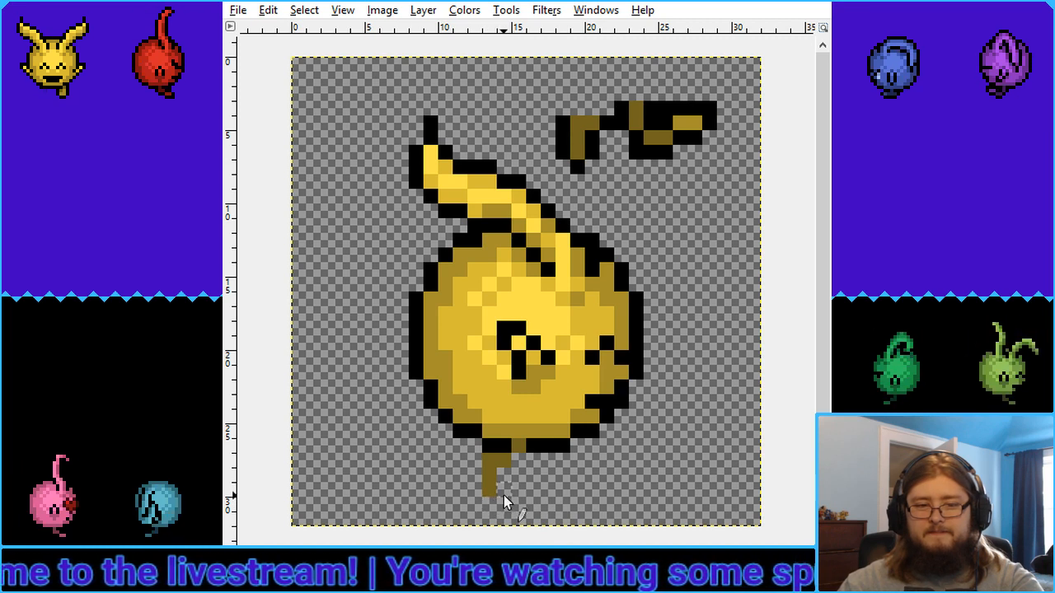
{"action": "left_click", "coordinate": [504, 497]}
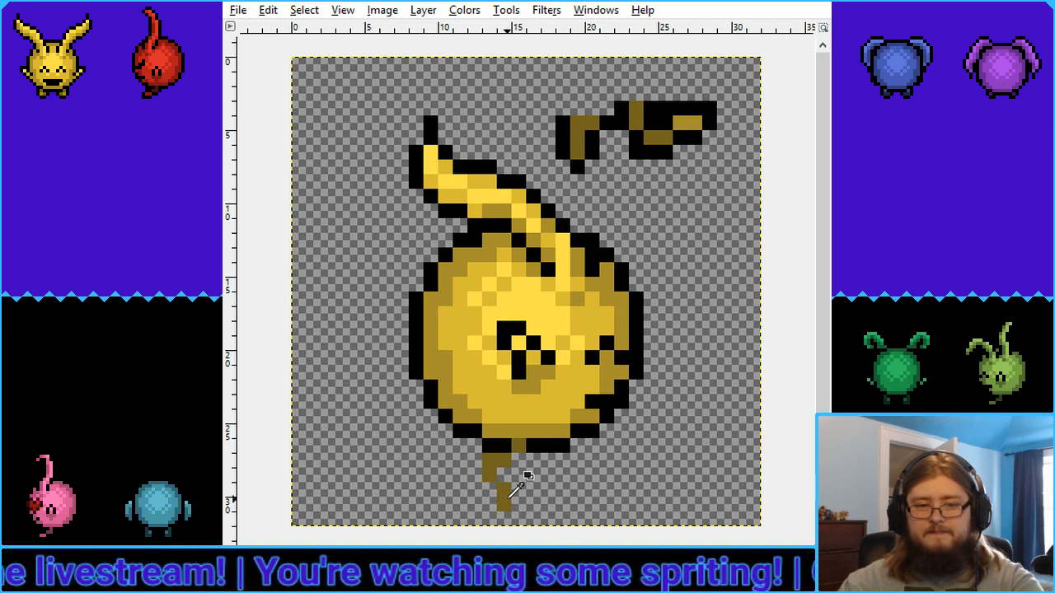
{"action": "key", "text": "ctrl+z"}
{"action": "key", "text": "ctrl+z"}
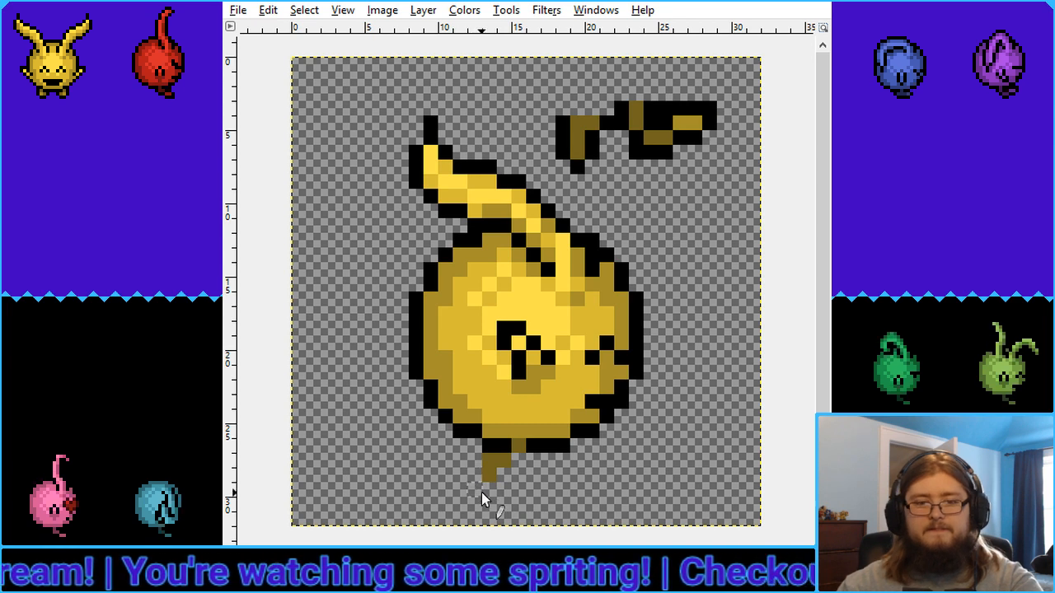
Extend the rear leg straight down by two dark brown pixels and outline its sides and tip in black
{"action": "left_click", "coordinate": [491, 491]}
{"action": "left_click", "coordinate": [490, 503]}
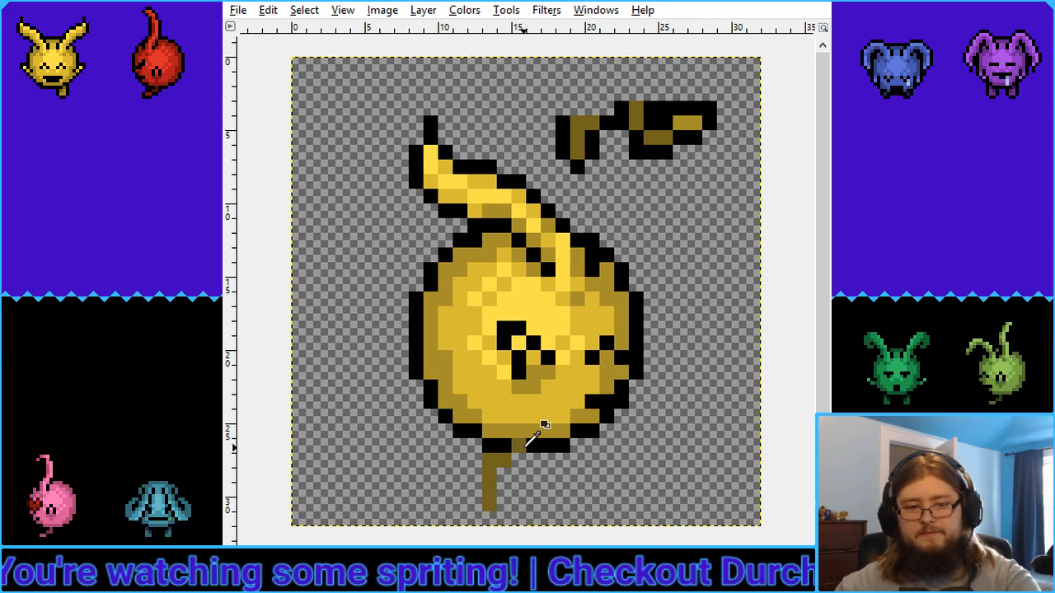
{"action": "left_click", "coordinate": [529, 447], "text": "ctrl"}
{"action": "left_click", "coordinate": [521, 459]}
{"action": "left_click", "coordinate": [473, 462]}
{"action": "mouse_move", "coordinate": [473, 473]}
{"action": "left_mouse_down"}
{"action": "mouse_move", "coordinate": [491, 516]}
{"action": "mouse_move", "coordinate": [505, 471]}
{"action": "left_mouse_up"}
{"action": "left_click", "coordinate": [490, 516]}
{"action": "left_click", "coordinate": [505, 499]}
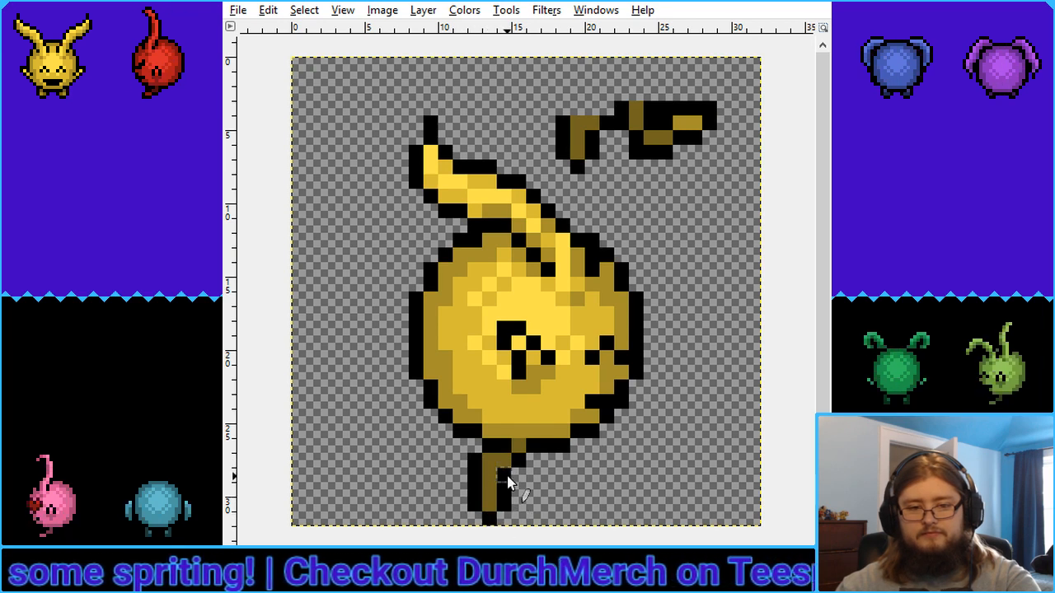
Shade the rear leg's two lowest pixels with the gold sampled from the body's lower edge
{"action": "left_click", "coordinate": [526, 431], "text": "ctrl"}
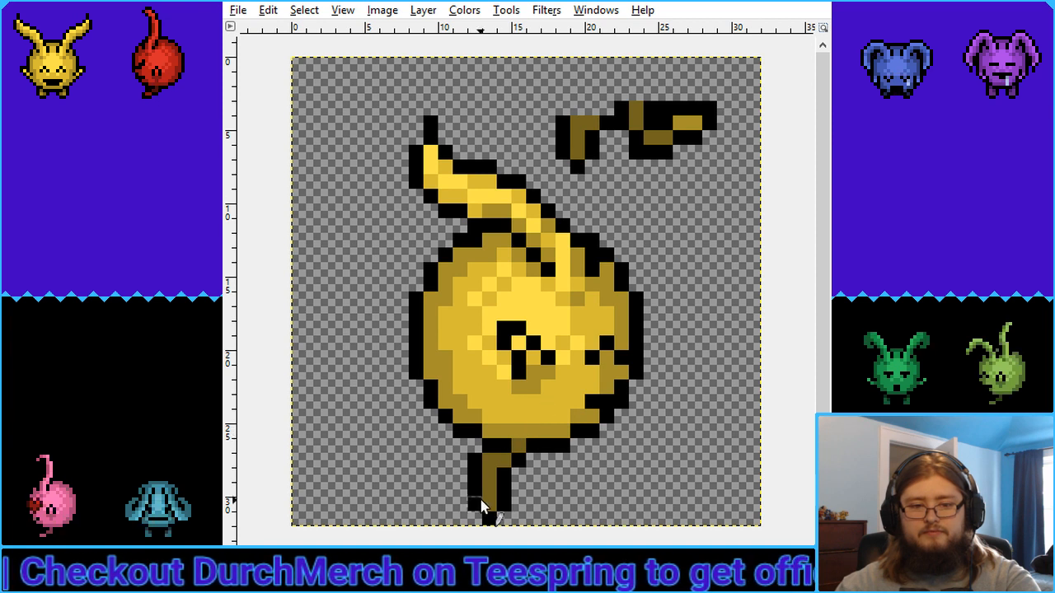
{"action": "left_click", "coordinate": [486, 503]}
{"action": "left_click", "coordinate": [491, 491]}
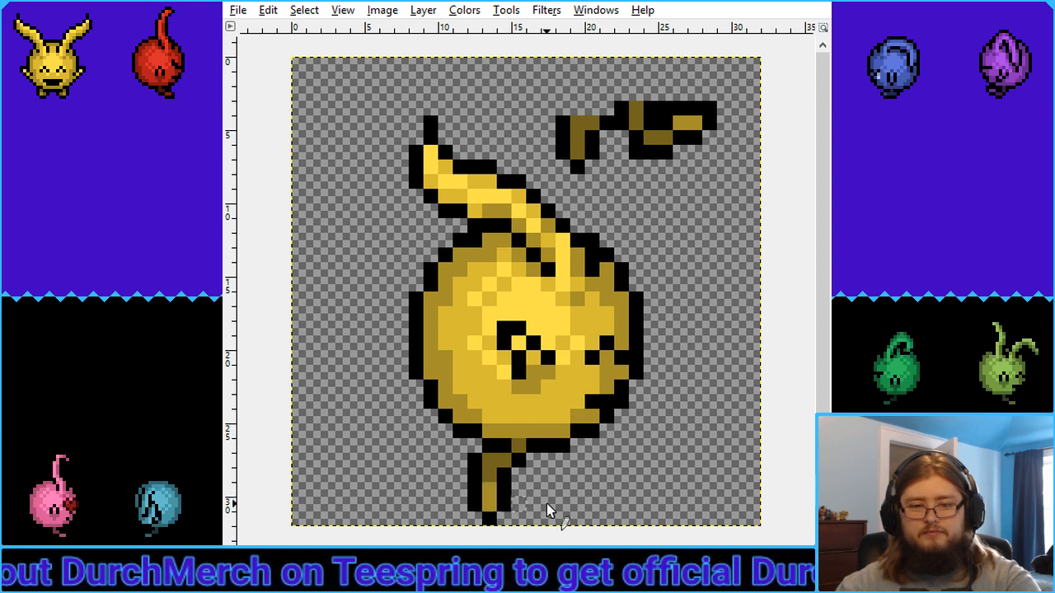
Draw the front leg in dark brown pixels, stepping down from the body and curving forward into an upturned toe
{"action": "left_click", "coordinate": [545, 460]}
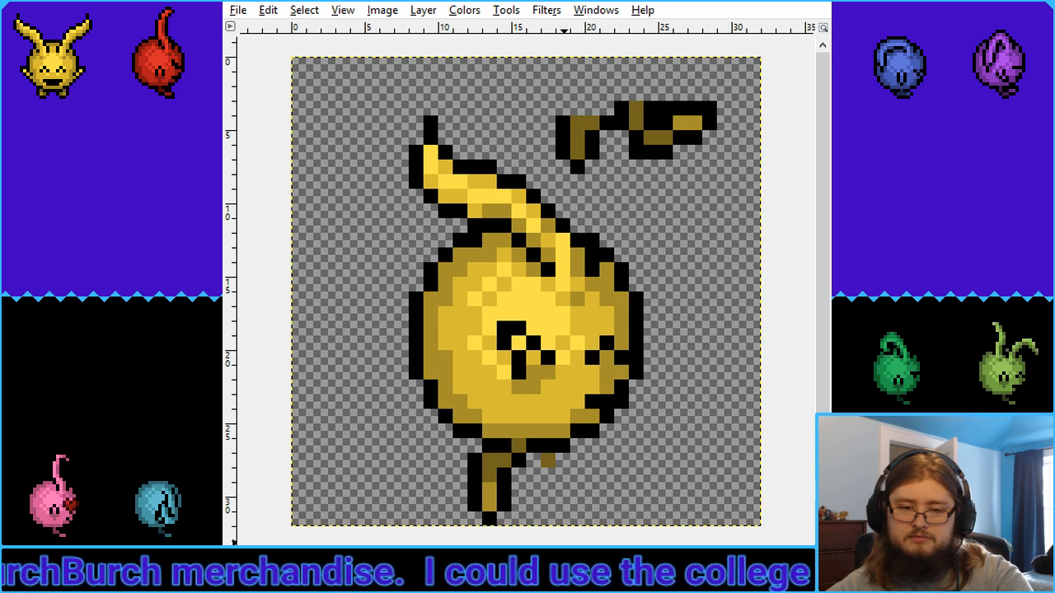
{"action": "key", "text": "ctrl+z"}
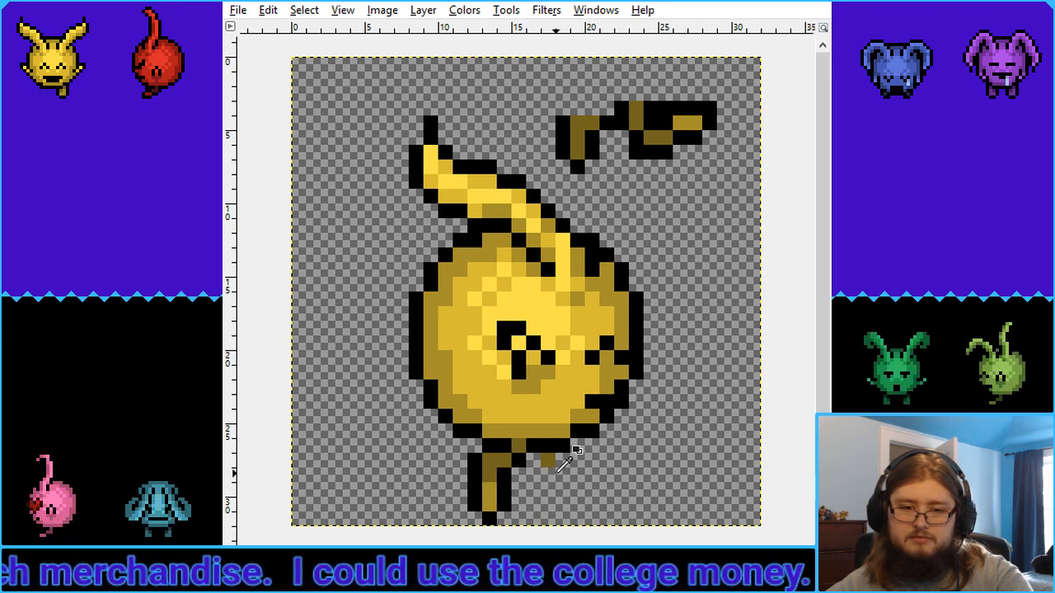
{"action": "left_click", "coordinate": [560, 472]}
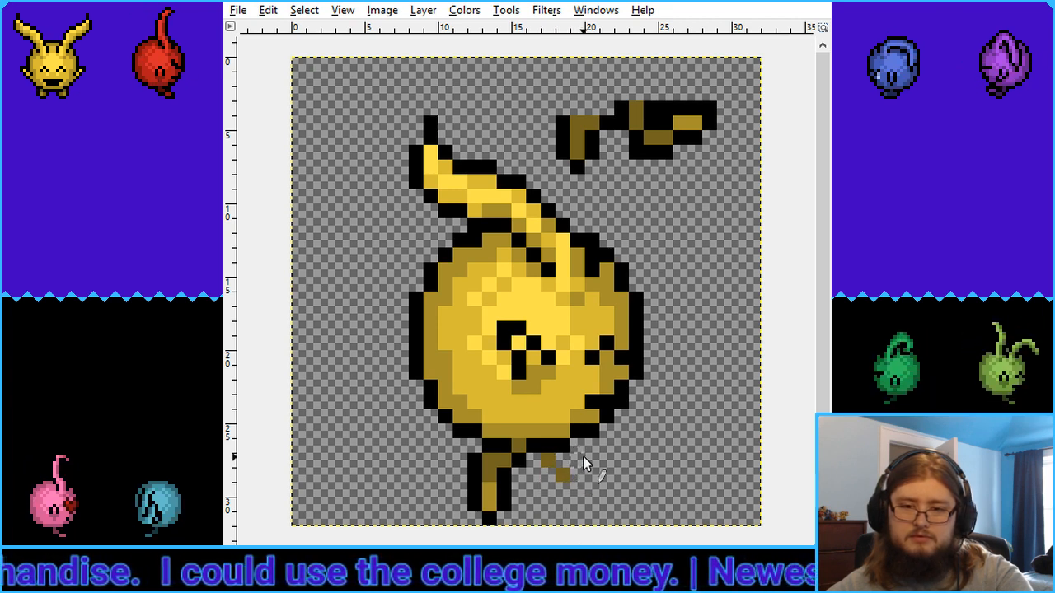
{"action": "left_click", "coordinate": [582, 473]}
{"action": "left_click", "coordinate": [596, 463]}
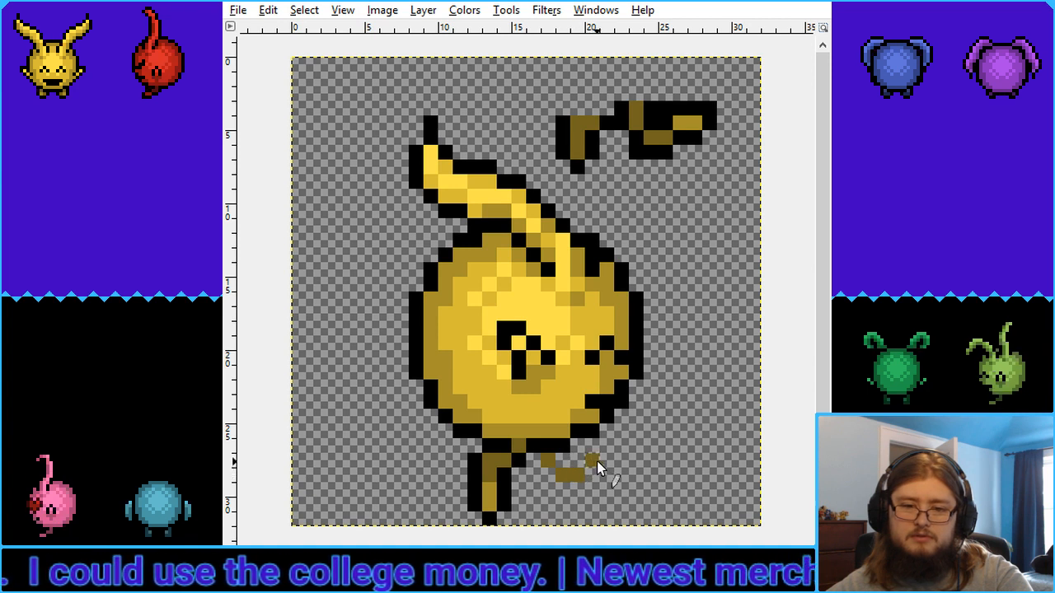
{"action": "key", "text": "ctrl+z"}
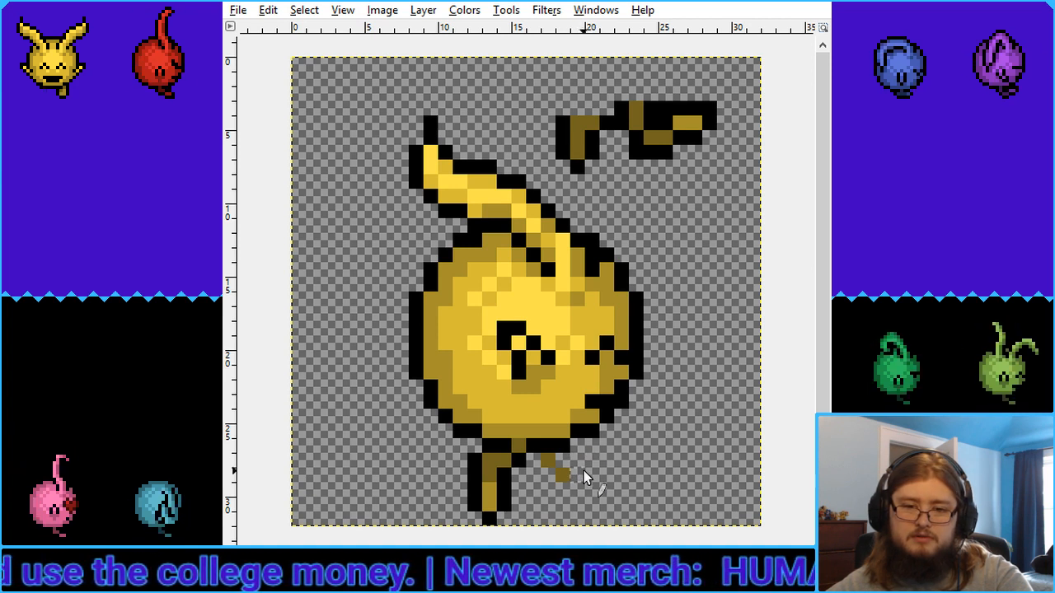
{"action": "left_click", "coordinate": [580, 474]}
{"action": "left_click", "coordinate": [592, 459]}
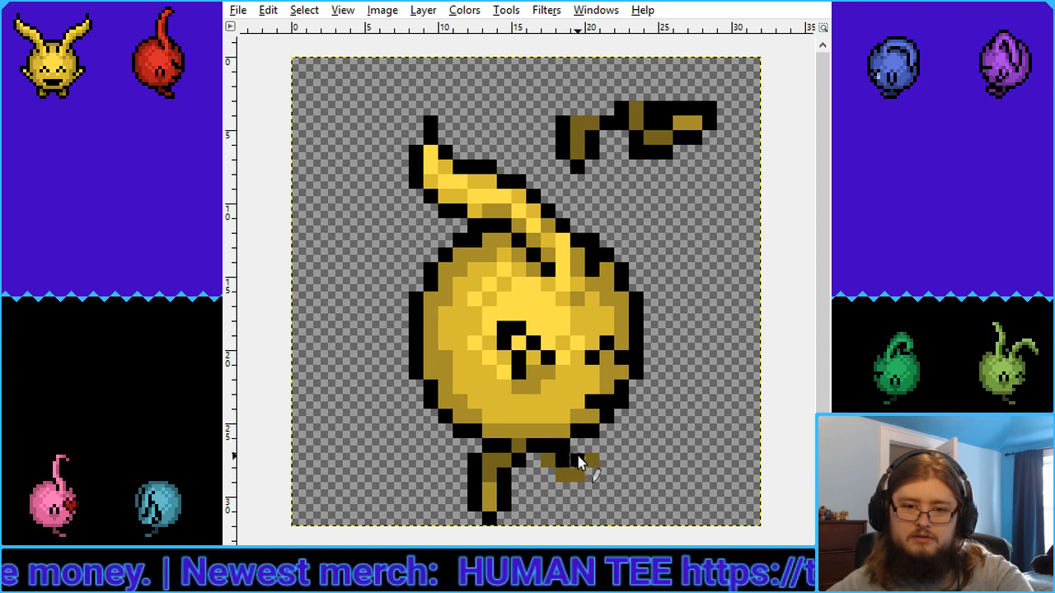
Outline the front foot in black around its toe, sole and heel
{"action": "left_click", "coordinate": [589, 447]}
{"action": "left_click", "coordinate": [609, 447]}
{"action": "left_click", "coordinate": [607, 460]}
{"action": "left_click", "coordinate": [592, 475]}
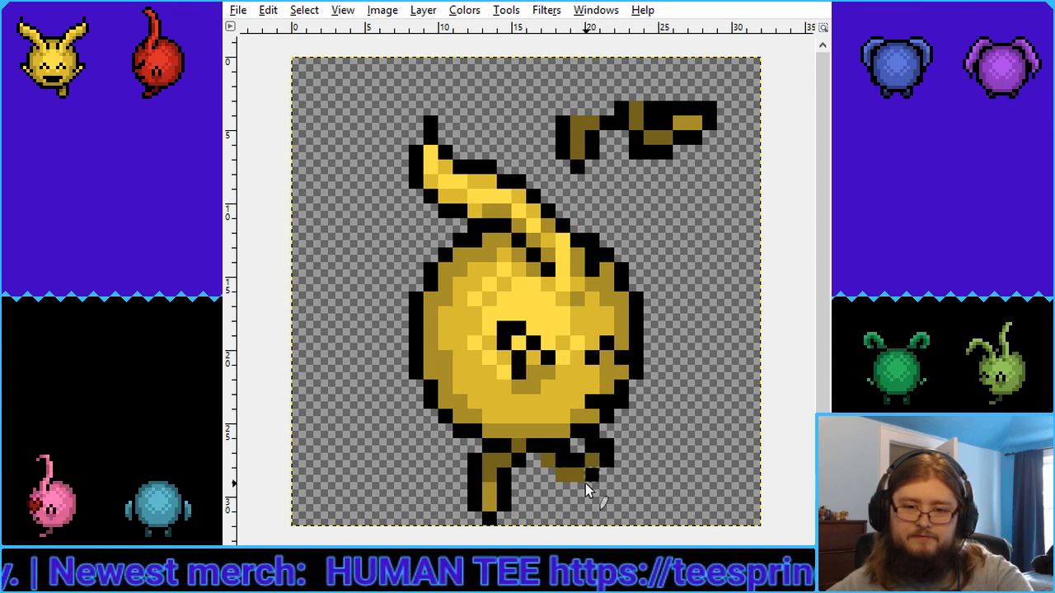
{"action": "left_click", "coordinate": [576, 485]}
{"action": "left_click", "coordinate": [561, 485]}
{"action": "left_click", "coordinate": [551, 488]}
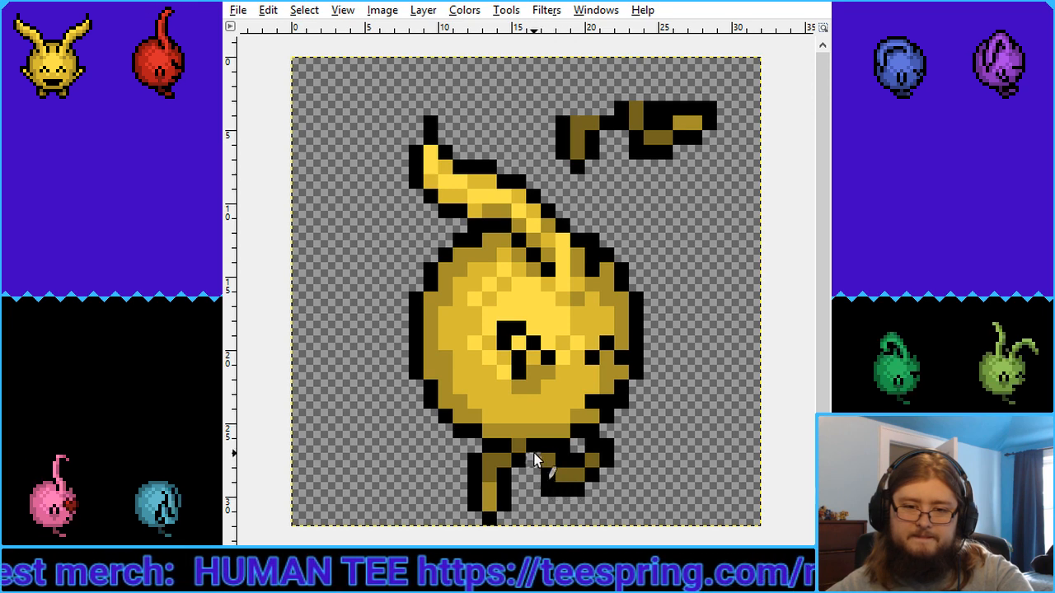
Compare the redrawn legs with the parked originals at reduced and enlarged views
{"action": "key", "text": "2"}
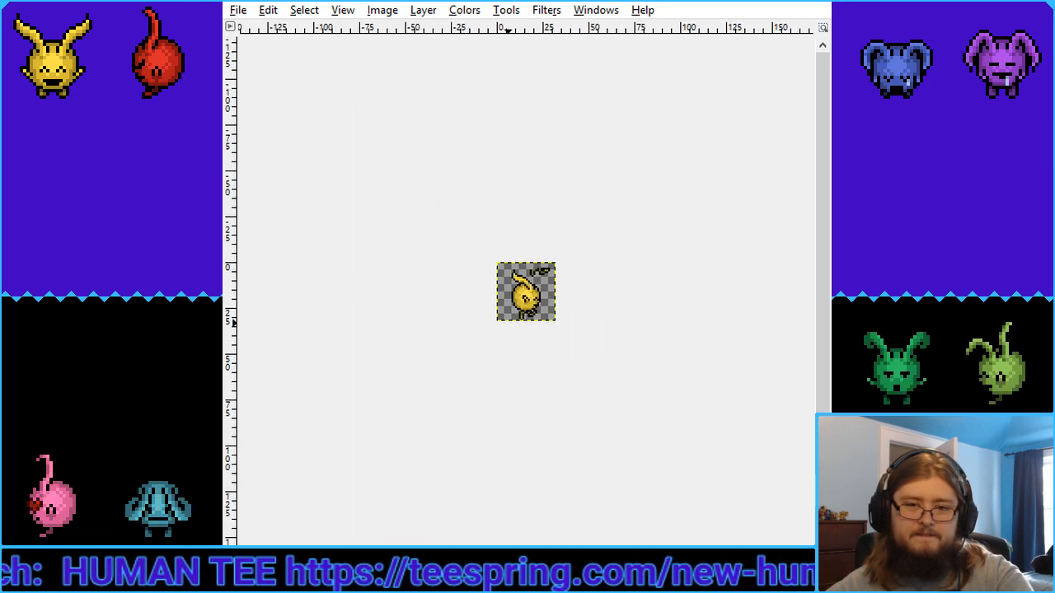
{"action": "key", "text": "3"}
{"action": "key", "text": "5"}
{"action": "key", "text": "4"}
{"action": "key", "text": "3"}
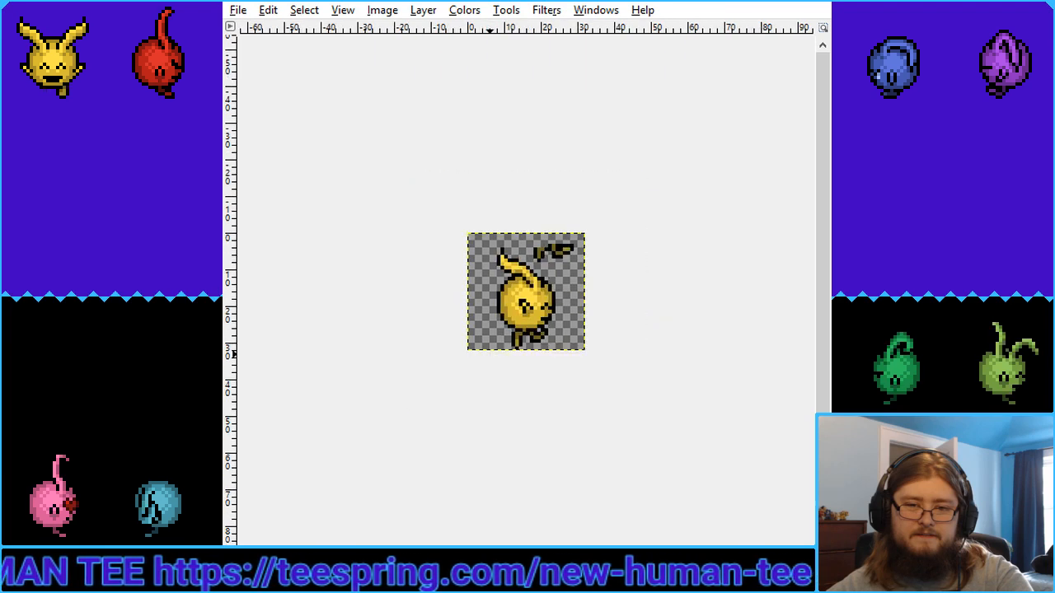
{"action": "key", "text": "5"}
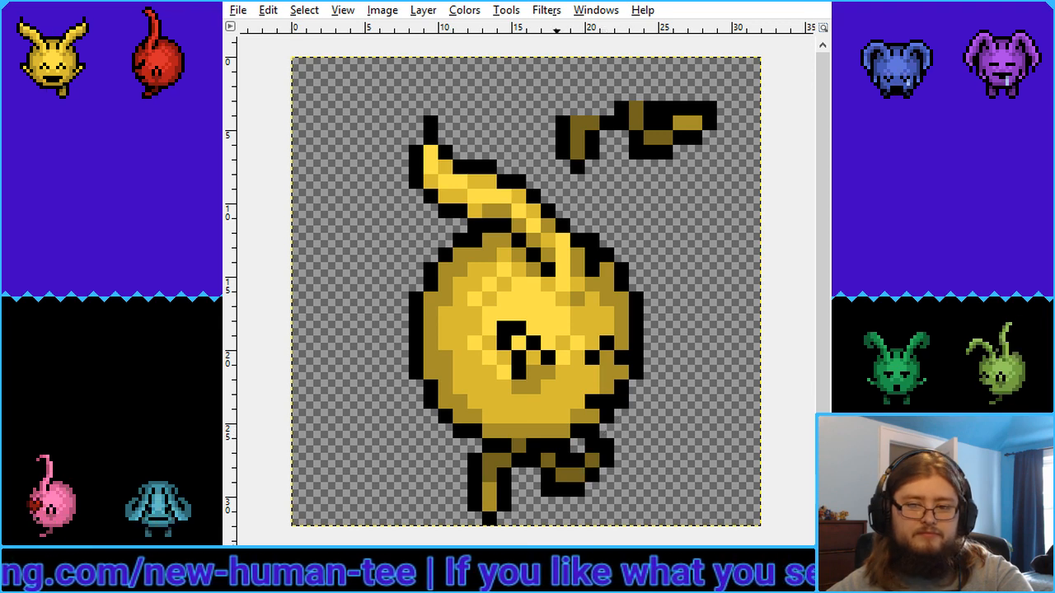
{"action": "key", "text": "3"}
{"action": "key", "text": "2"}
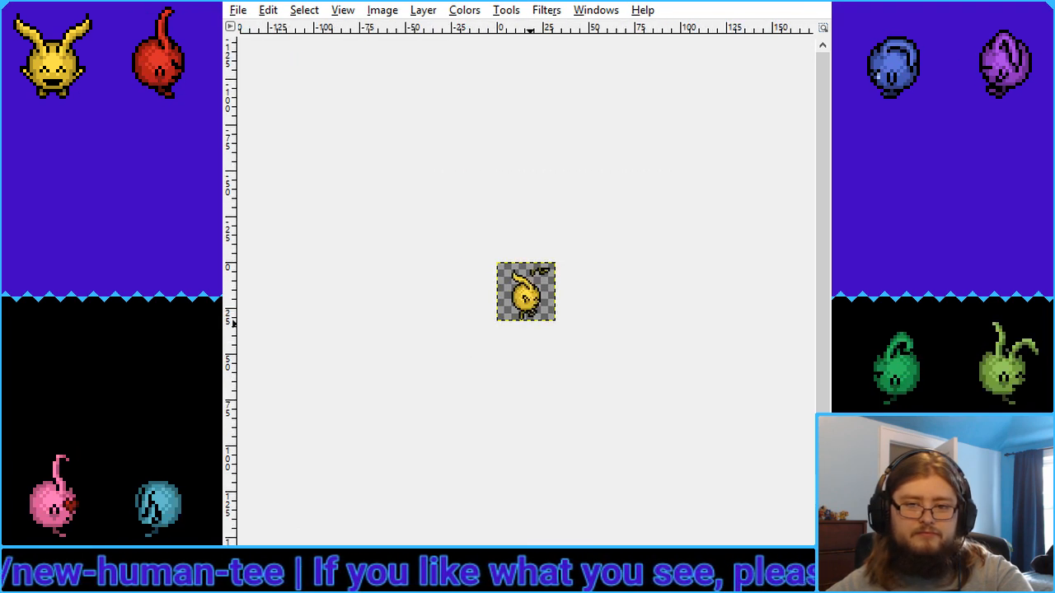
{"action": "key", "text": "3"}
{"action": "key", "text": "4"}
{"action": "key", "text": "3"}
{"action": "key", "text": "2"}
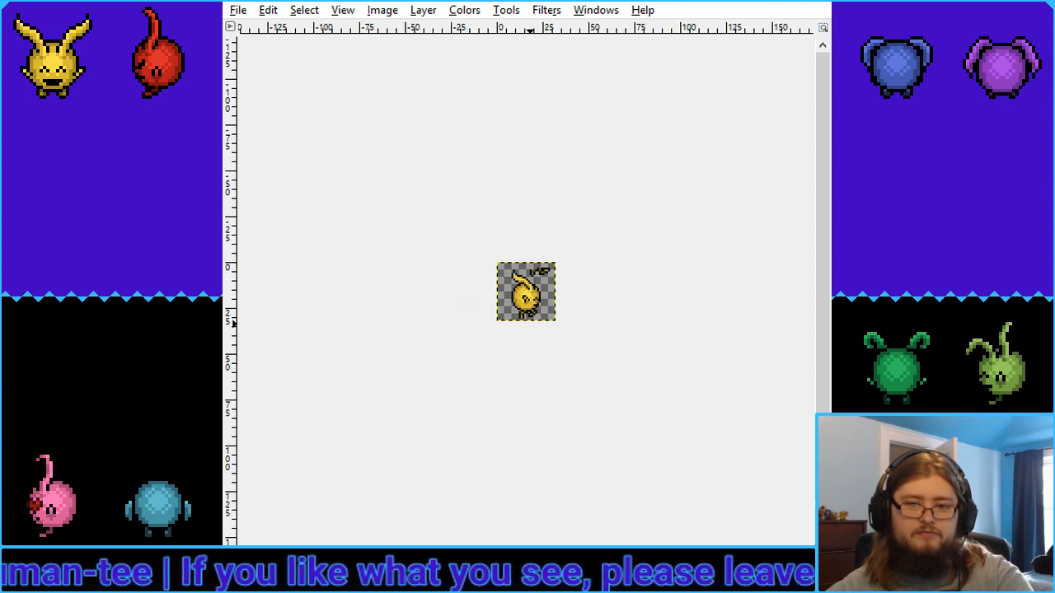
{"action": "key", "text": "5"}
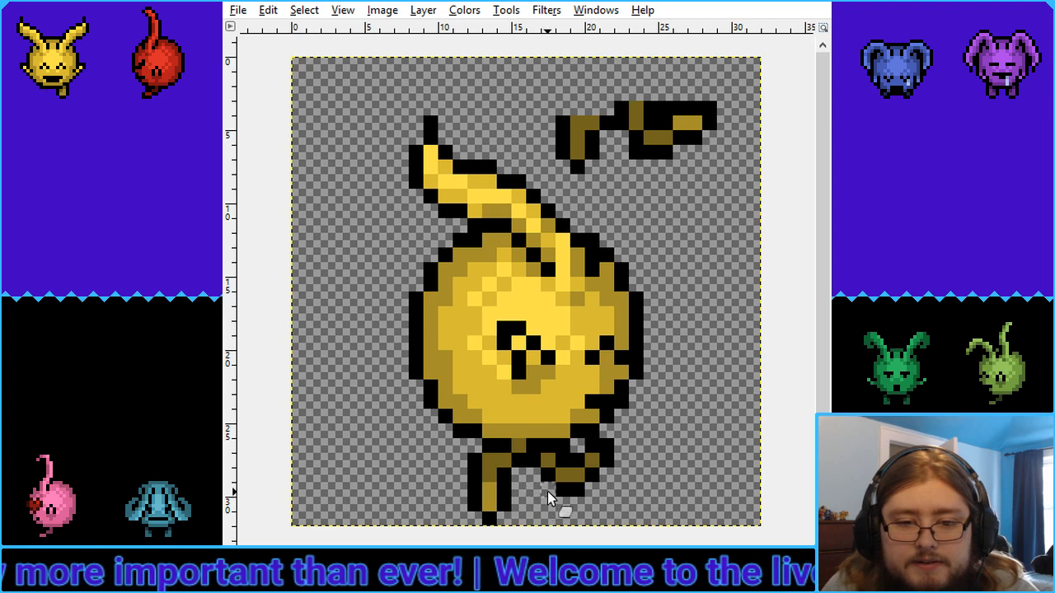
{"action": "key", "text": "1"}
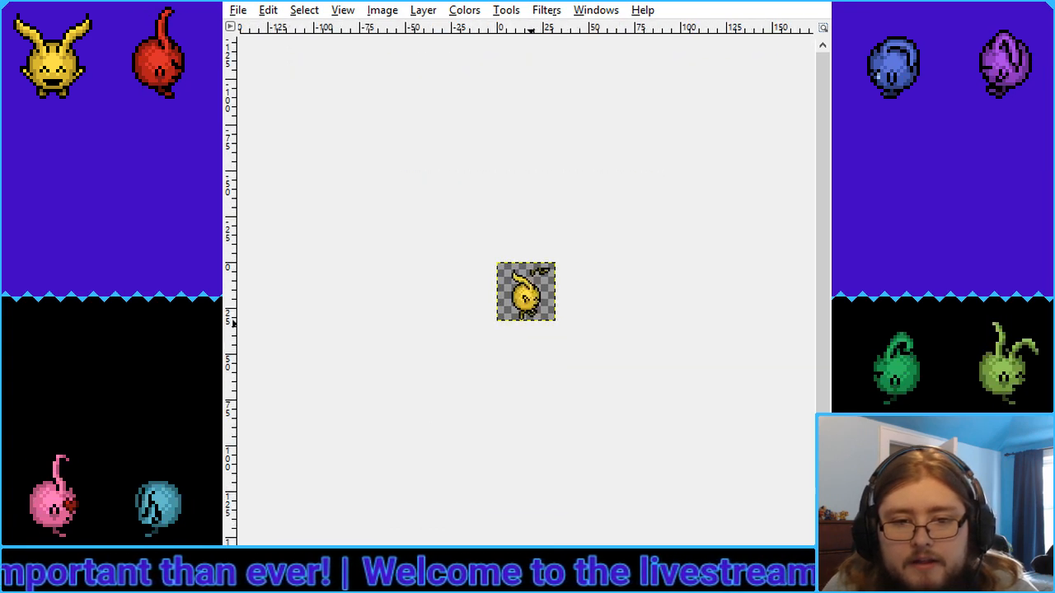
{"action": "key", "text": "shift+ctrl+j"}
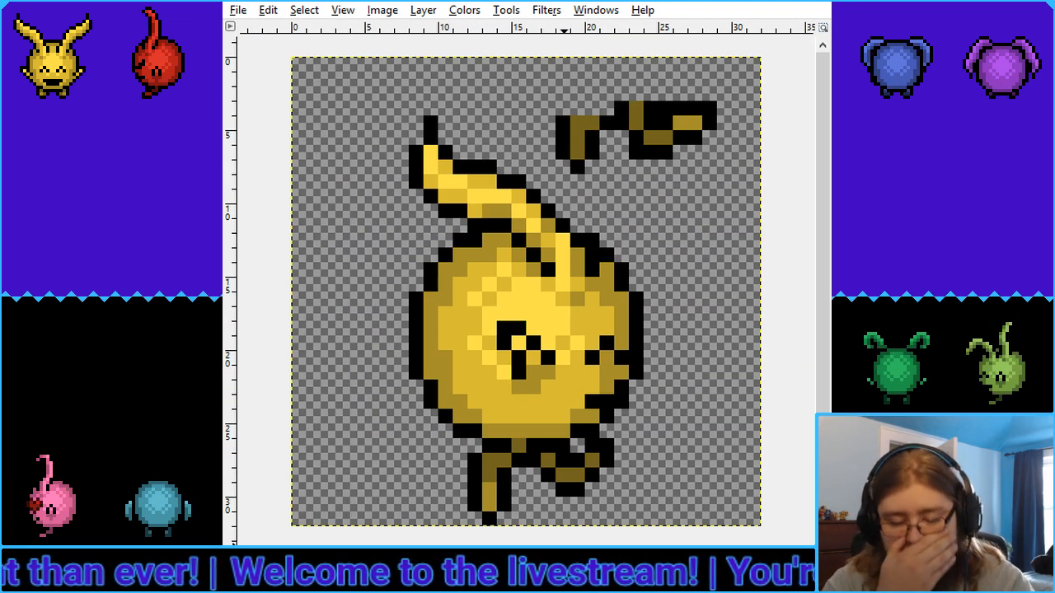
{"action": "key", "text": "1"}
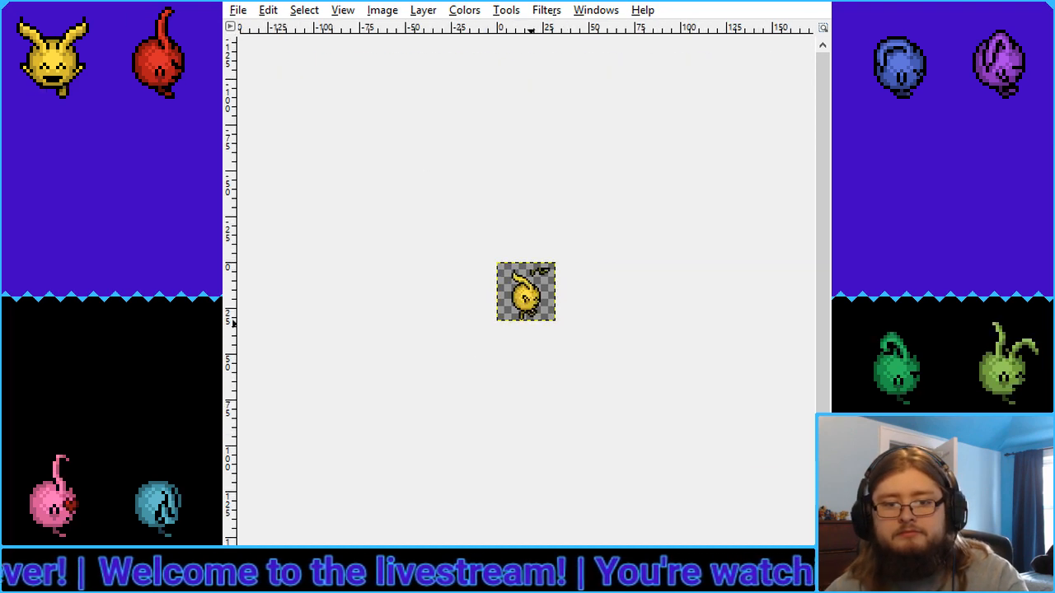
Examine the side-view sprite's walking pose and darkened rear foot at several zoom levels
{"action": "key", "text": "2"}
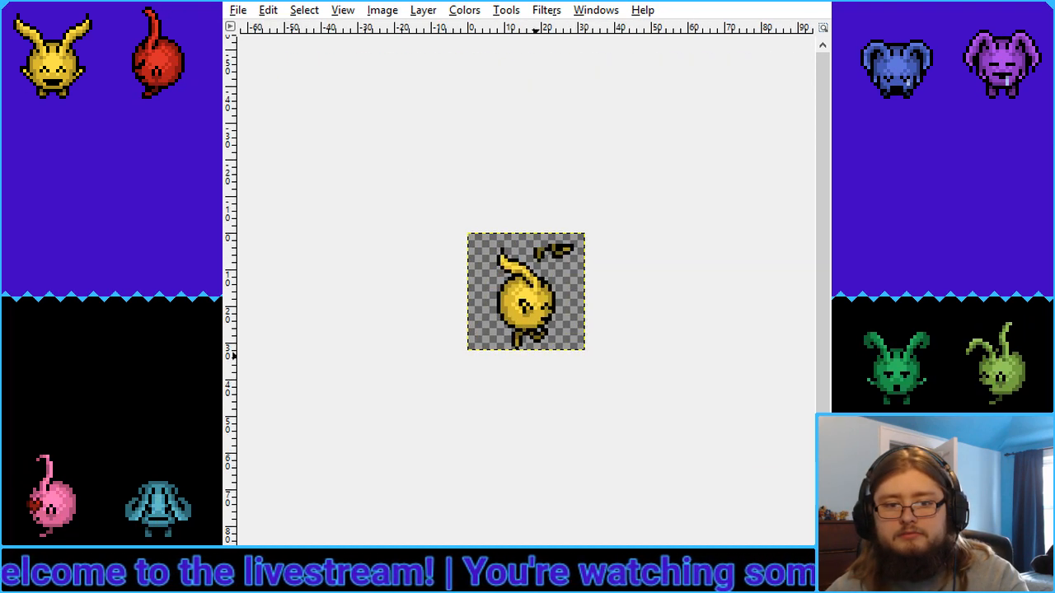
{"action": "key", "text": "shift+ctrl+j"}
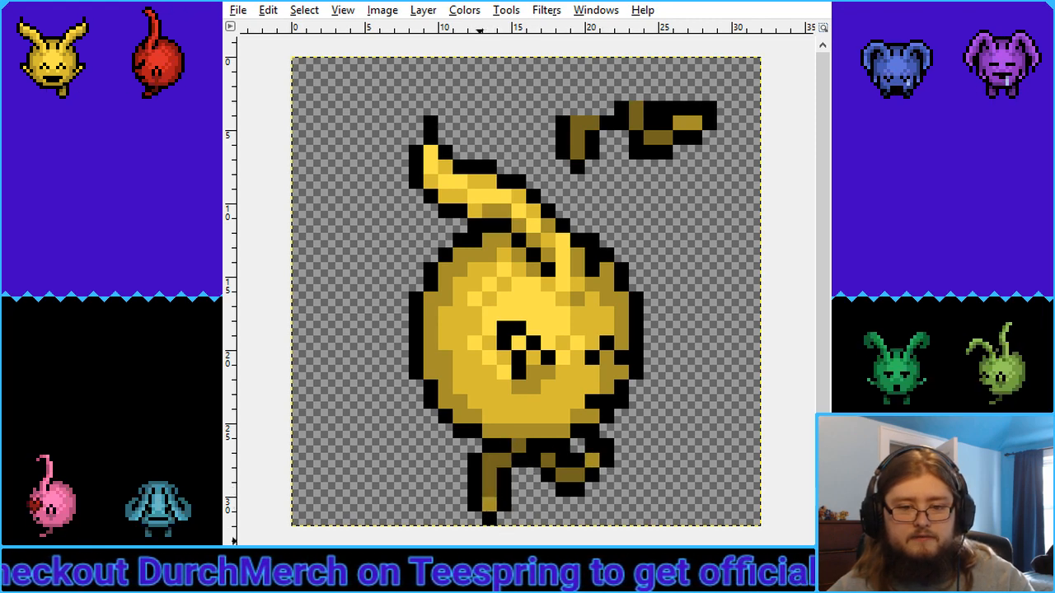
{"action": "key", "text": "3"}
{"action": "key", "text": "2"}
{"action": "key", "text": "5"}
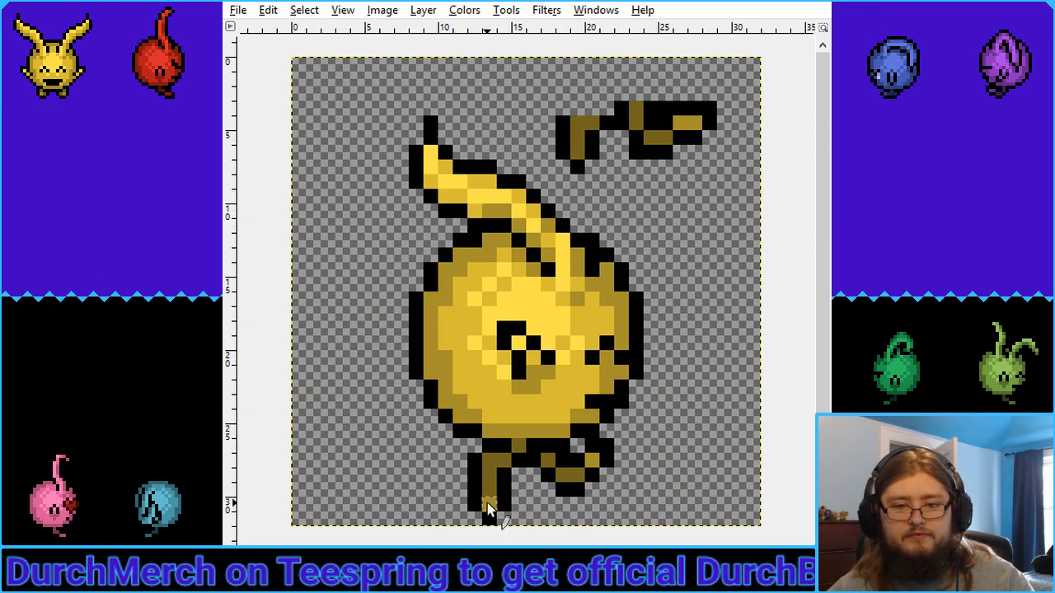
{"action": "key", "text": "4"}
{"action": "key", "text": "3"}
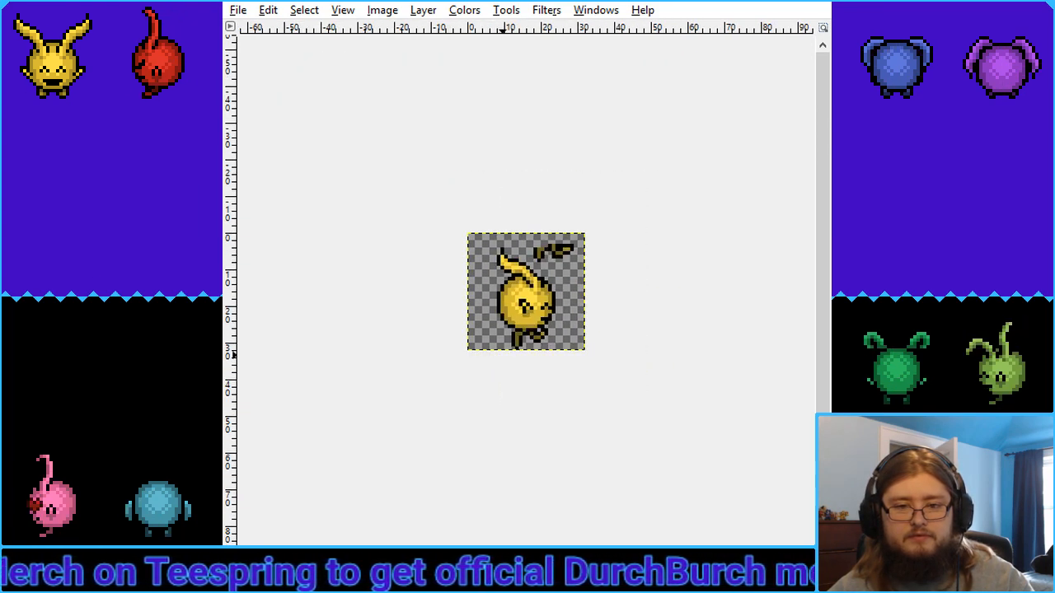
{"action": "key", "text": "5"}
{"action": "key", "text": "3"}
{"action": "key", "text": "2"}
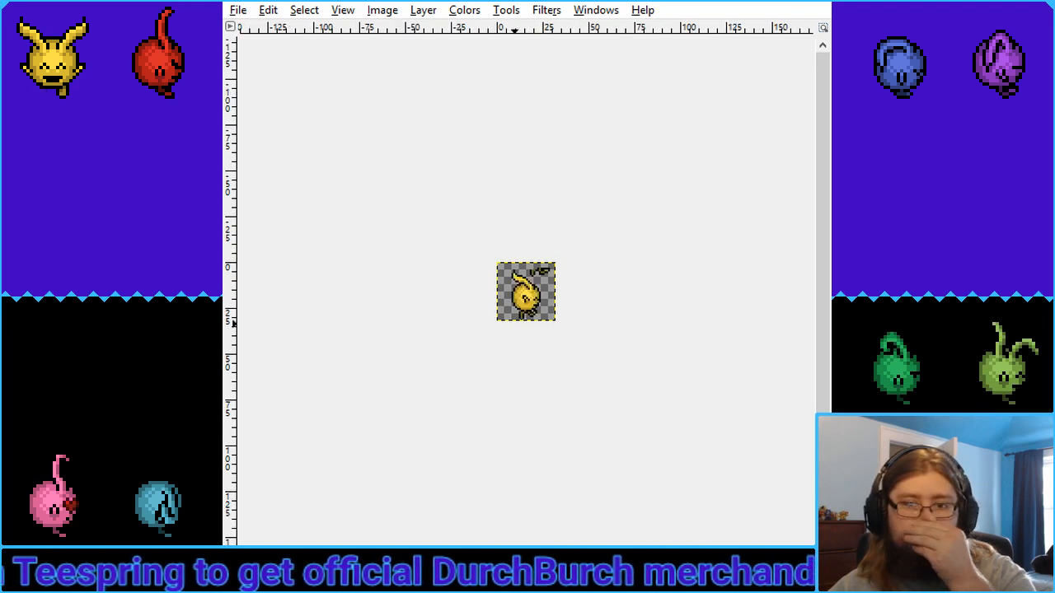
{"action": "key", "text": "5"}
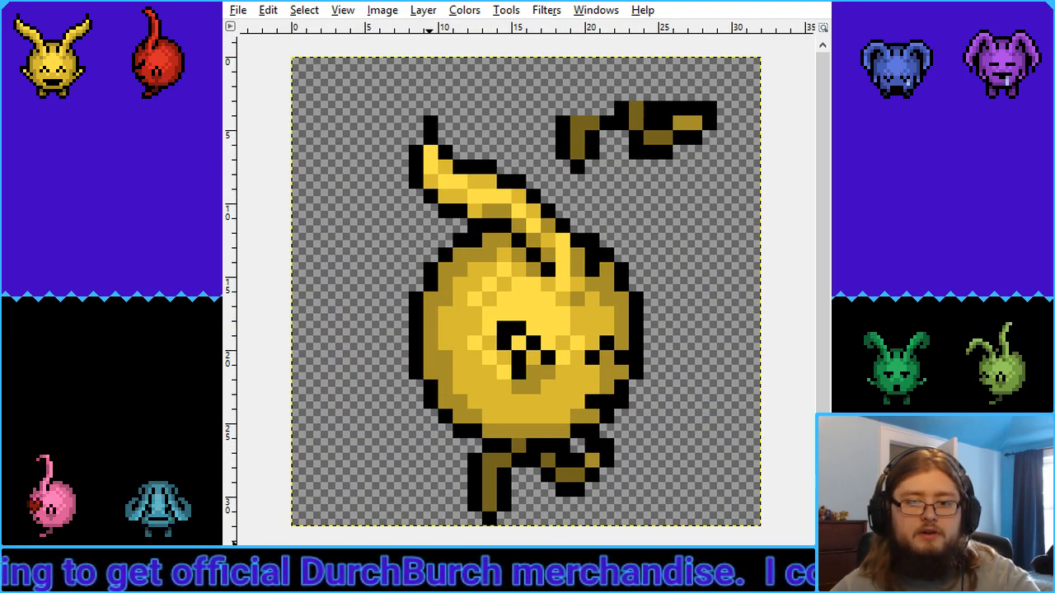
{"action": "key", "text": "3"}
{"action": "key", "text": "2"}
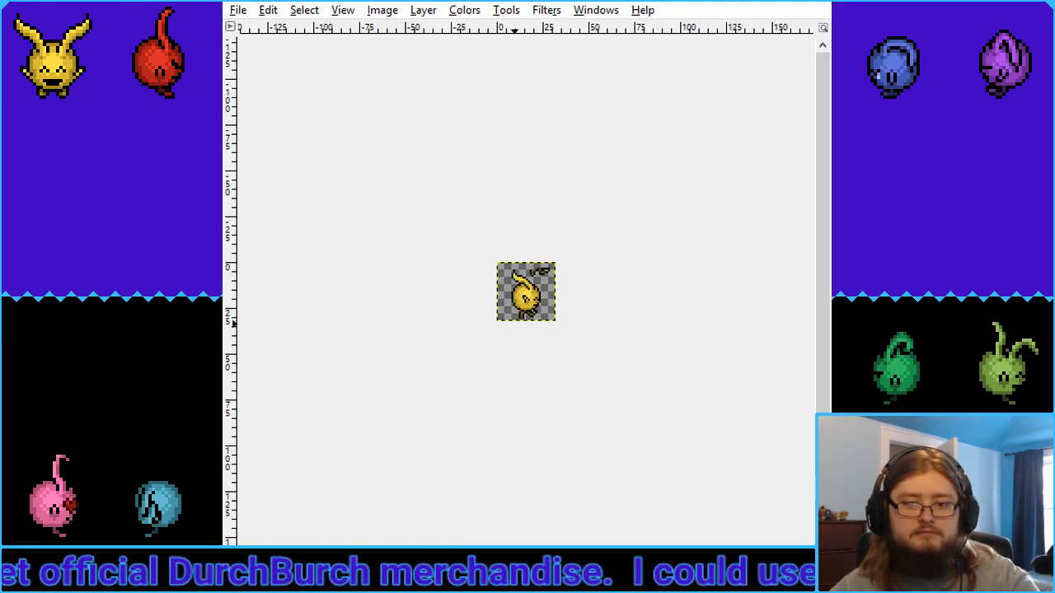
{"action": "key", "text": "5"}
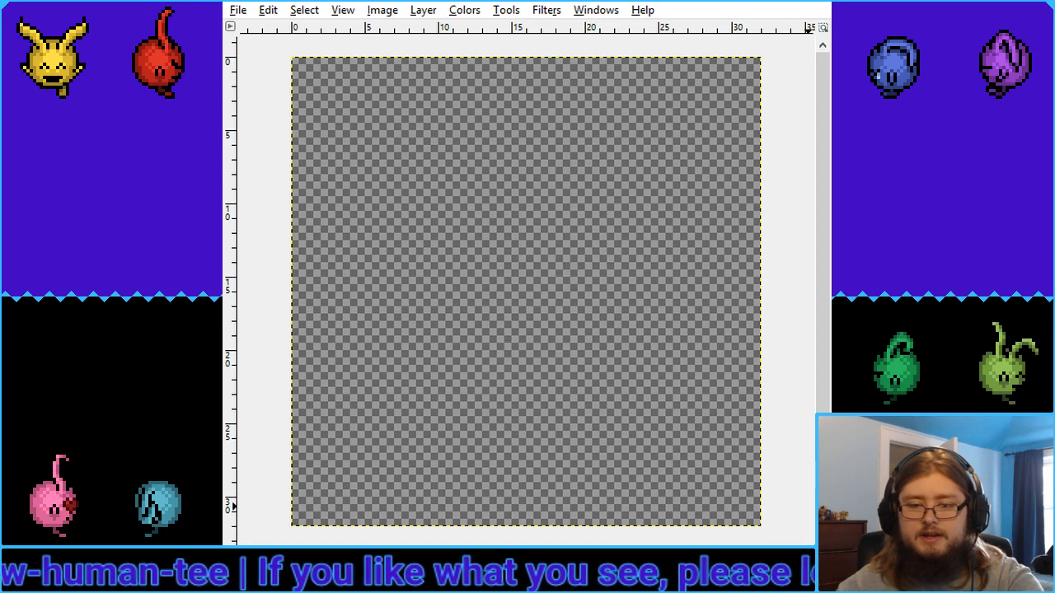
Remove the parked original leg pixels from the empty area beside the side-view sprite's ear
{"action": "left_click_drag", "start_coordinate": [736, 189], "coordinate": [755, 199]}
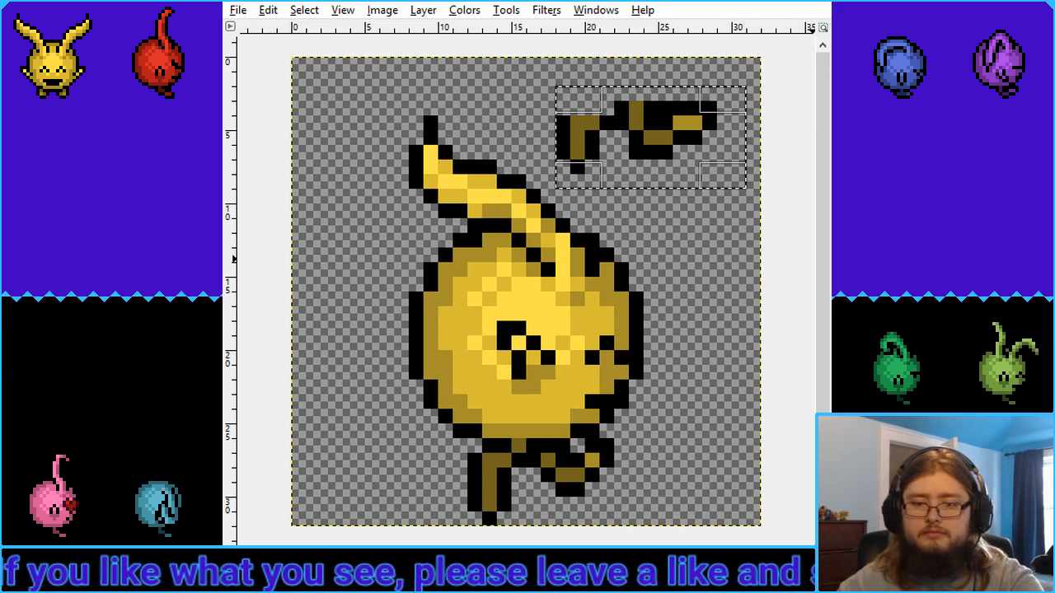
{"action": "key", "text": "ctrl+shift+a"}
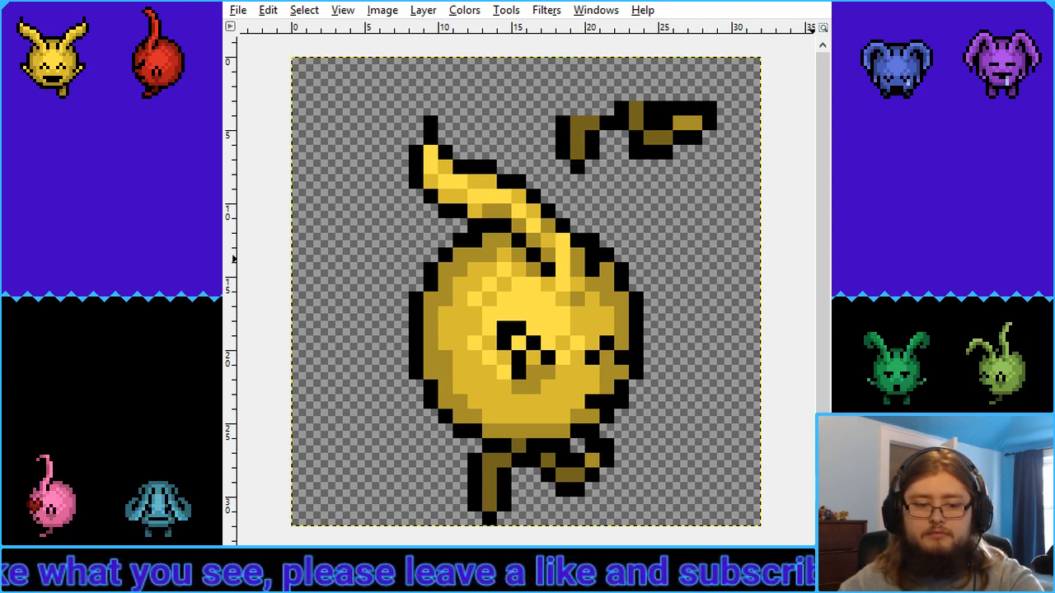
{"action": "key", "text": "Delete"}
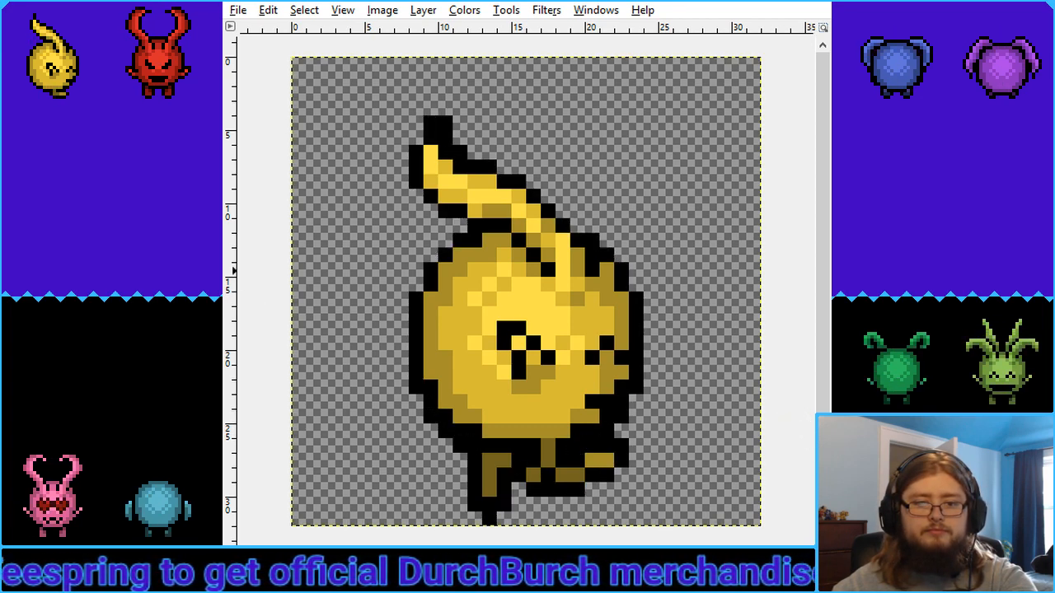
Undo the last two changes, and paste and anchor the copied side-view pixels over the stacked frames
{"action": "key", "text": "ctrl+z"}
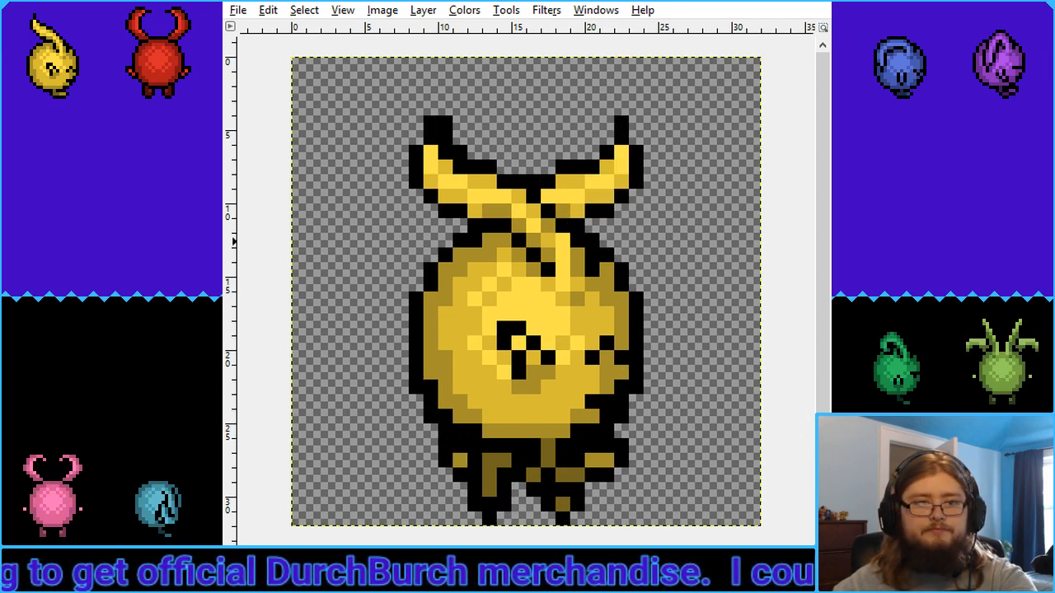
{"action": "key", "text": "ctrl+z"}
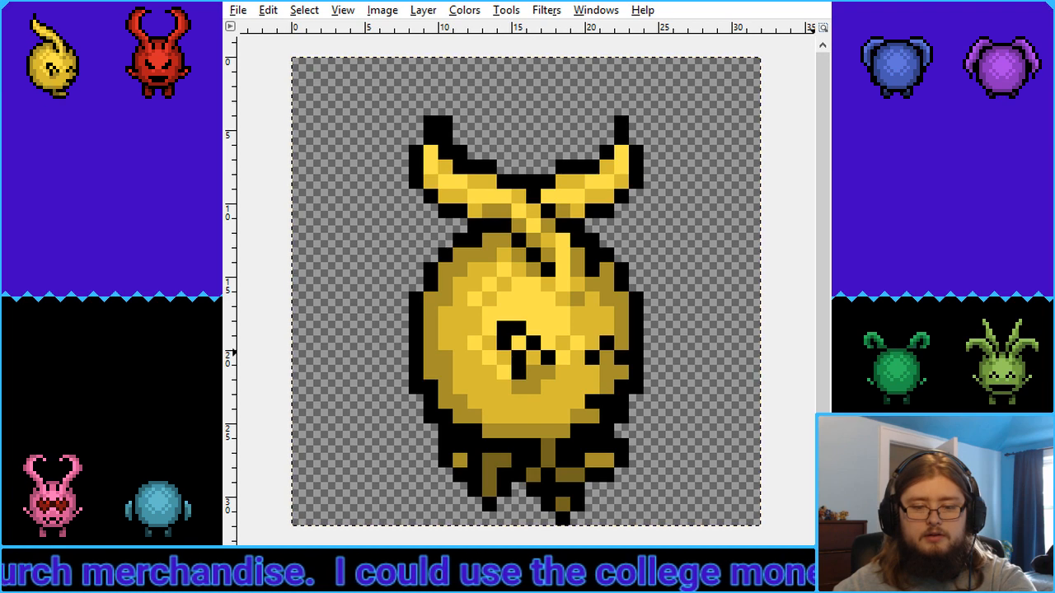
{"action": "key", "text": "ctrl+v"}
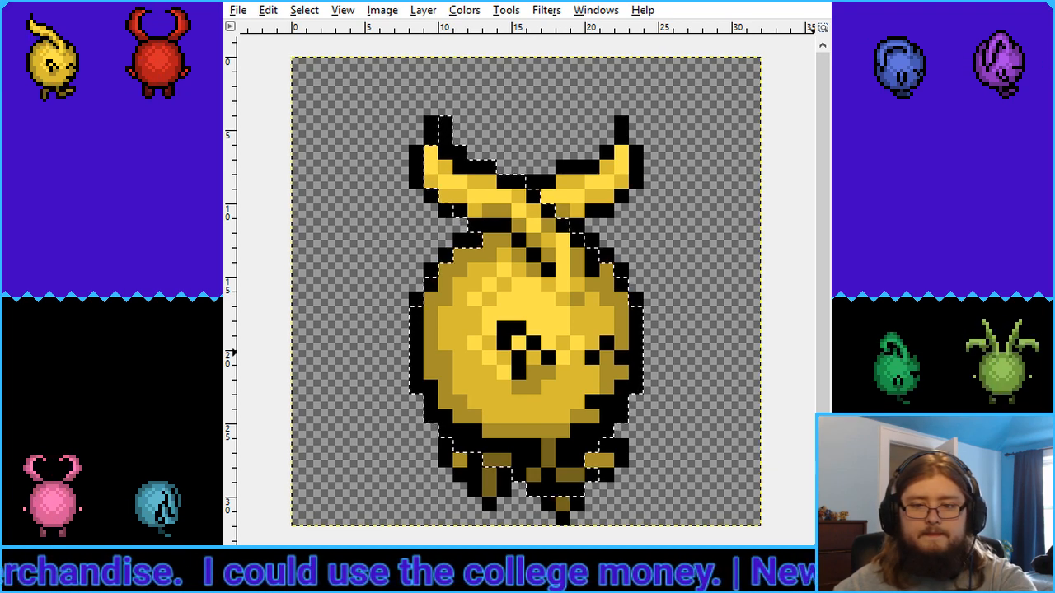
{"action": "left_click", "coordinate": [806, 377]}
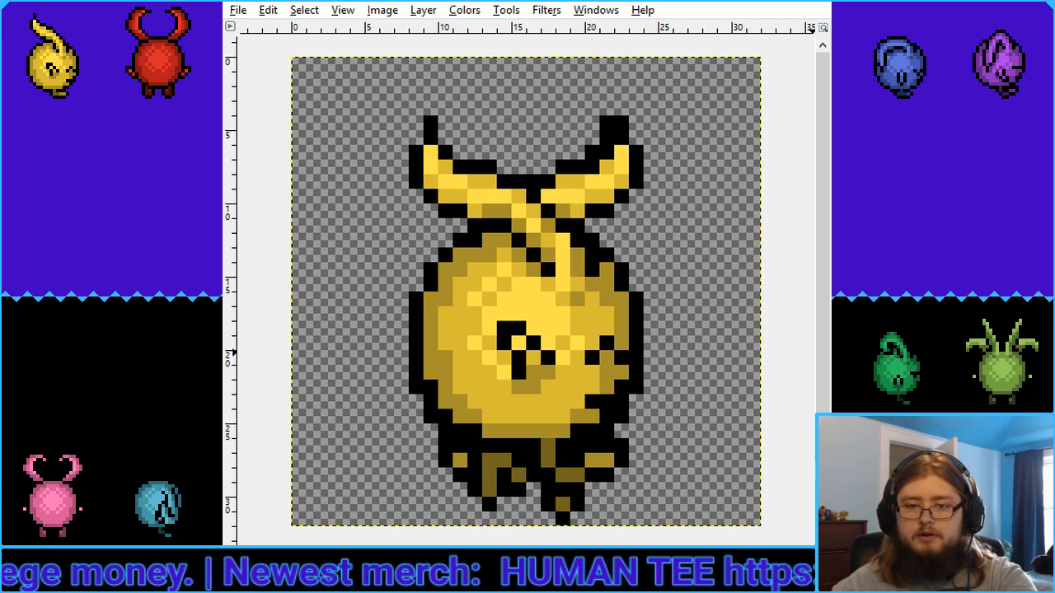
Try to cut the entire right-facing sprite and paste it beneath the left-facing one
{"action": "key", "text": "ctrl+a"}
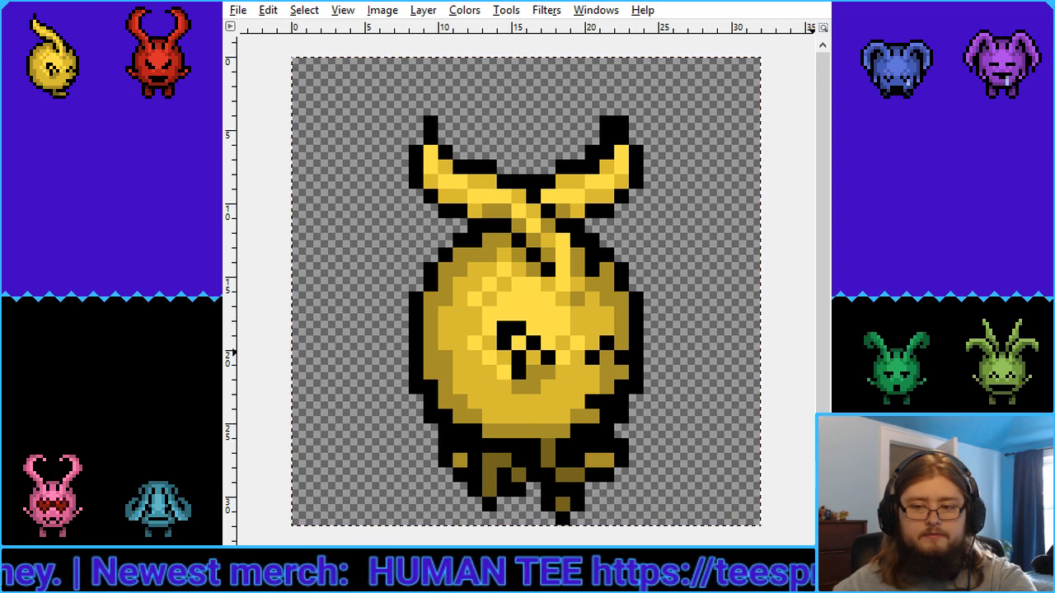
{"action": "key", "text": "ctrl+x"}
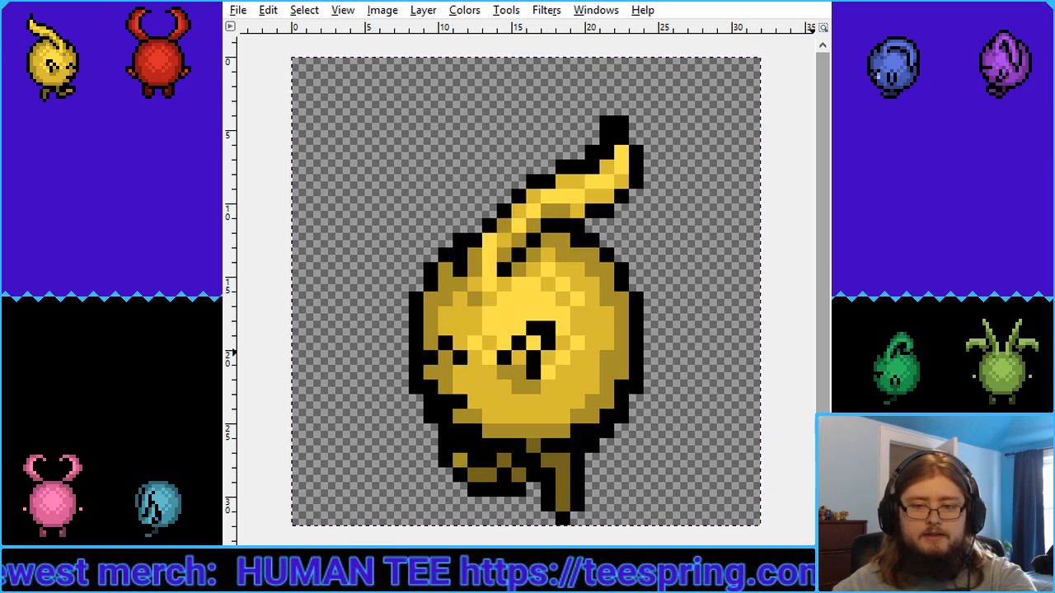
{"action": "key", "text": "ctrl+shift+a"}
{"action": "key", "text": "ctrl+v"}
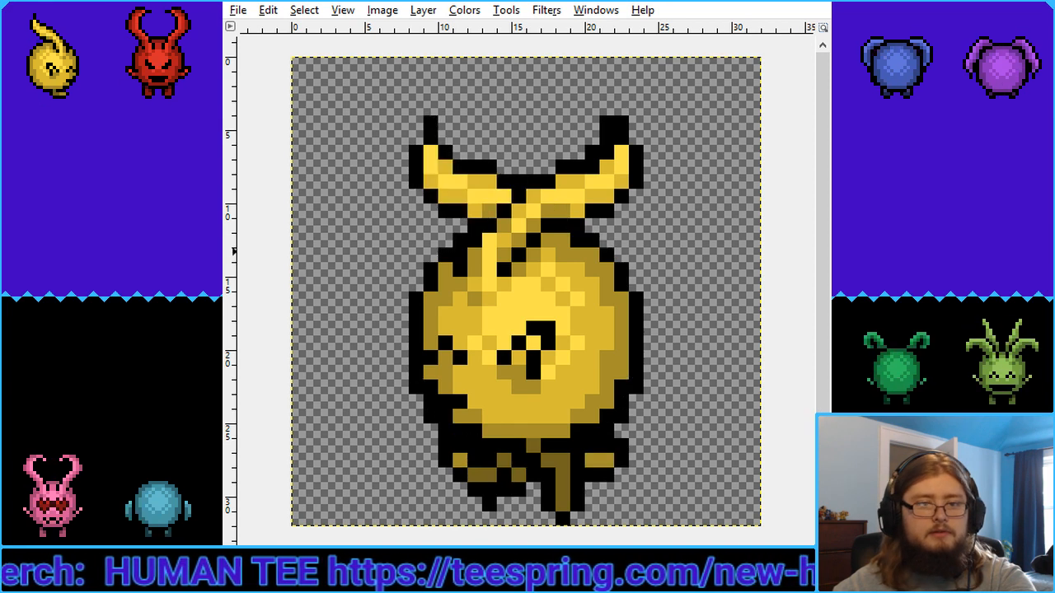
Undo the last paste and the changes just before it on the side-view frame
{"action": "key", "text": "ctrl+z"}
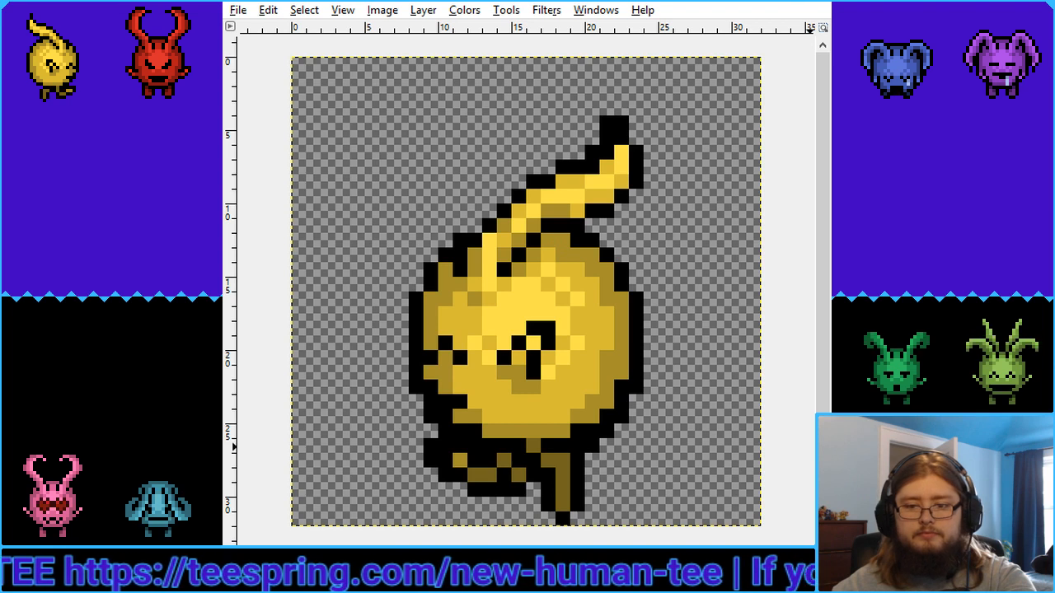
{"action": "key", "text": "ctrl+z"}
{"action": "key", "text": "ctrl+z"}
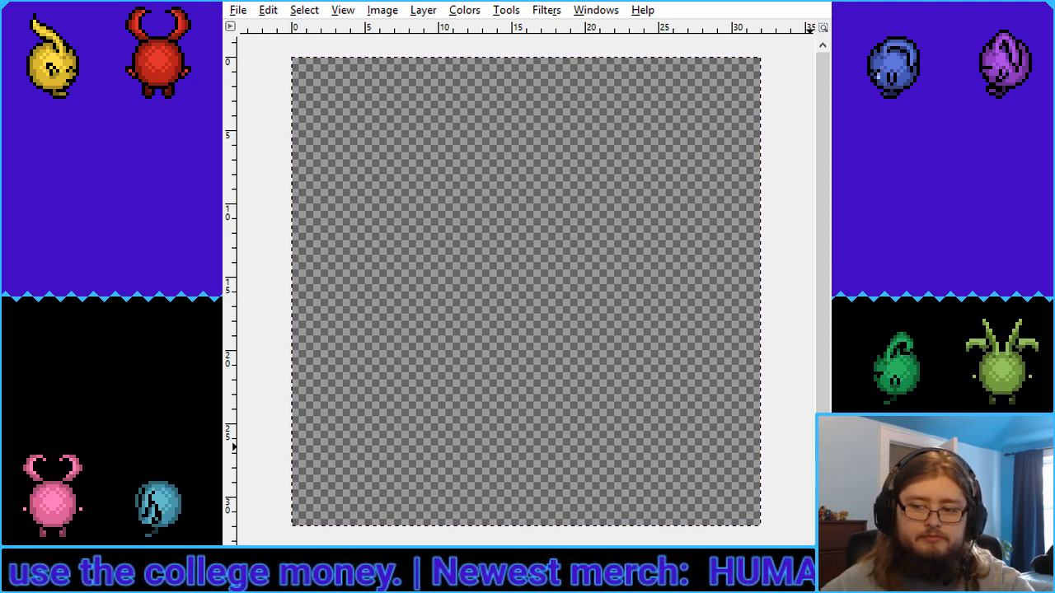
Paste the copied sprite onto the emptied canvas and anchor it
{"action": "key", "text": "ctrl+v"}
{"action": "left_click", "coordinate": [768, 402]}
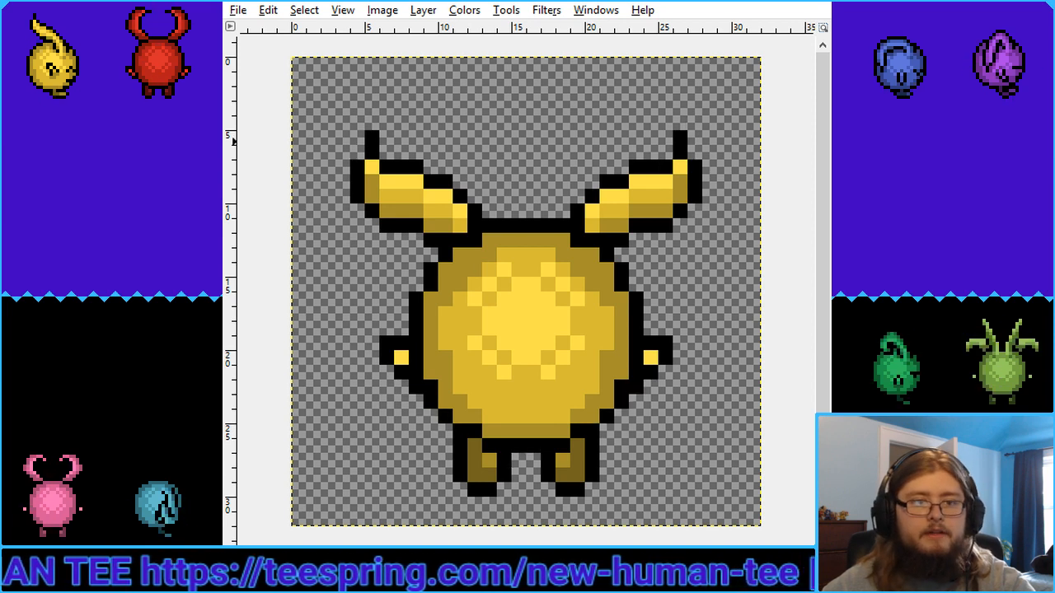
Copy both raised arms from the back-view sprite and park them above the ears in the lowered-body frame
{"action": "left_click_drag", "start_coordinate": [627, 377], "coordinate": [658, 410]}
{"action": "left_click_drag", "start_coordinate": [645, 322], "coordinate": [672, 393]}
{"action": "mouse_move", "coordinate": [394, 322]}
{"action": "left_mouse_down"}
{"action": "mouse_move", "coordinate": [416, 375]}
{"action": "mouse_move", "coordinate": [378, 318]}
{"action": "left_mouse_up"}
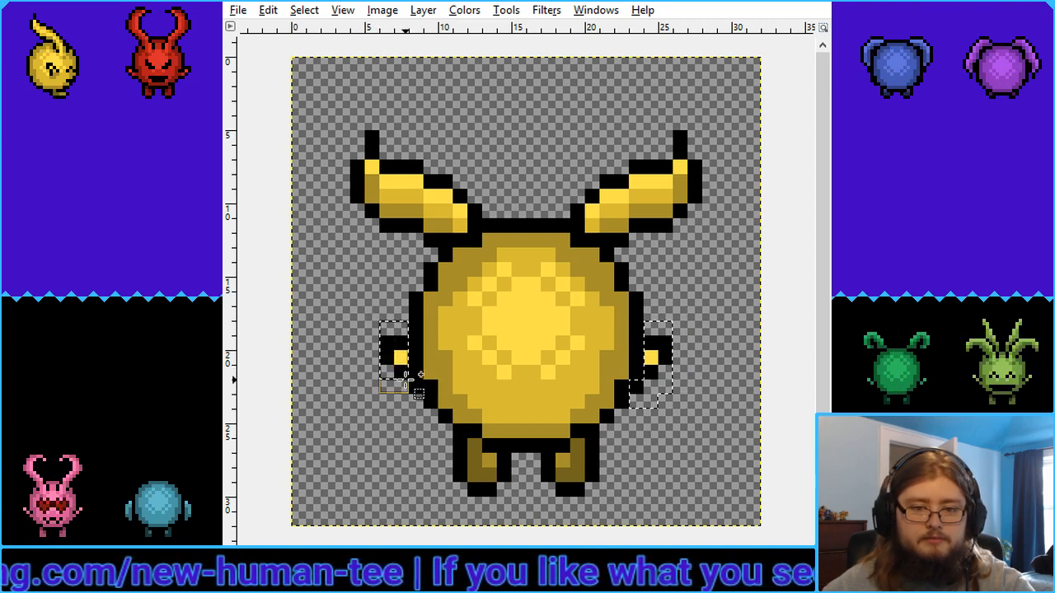
{"action": "left_click_drag", "start_coordinate": [409, 380], "coordinate": [426, 397]}
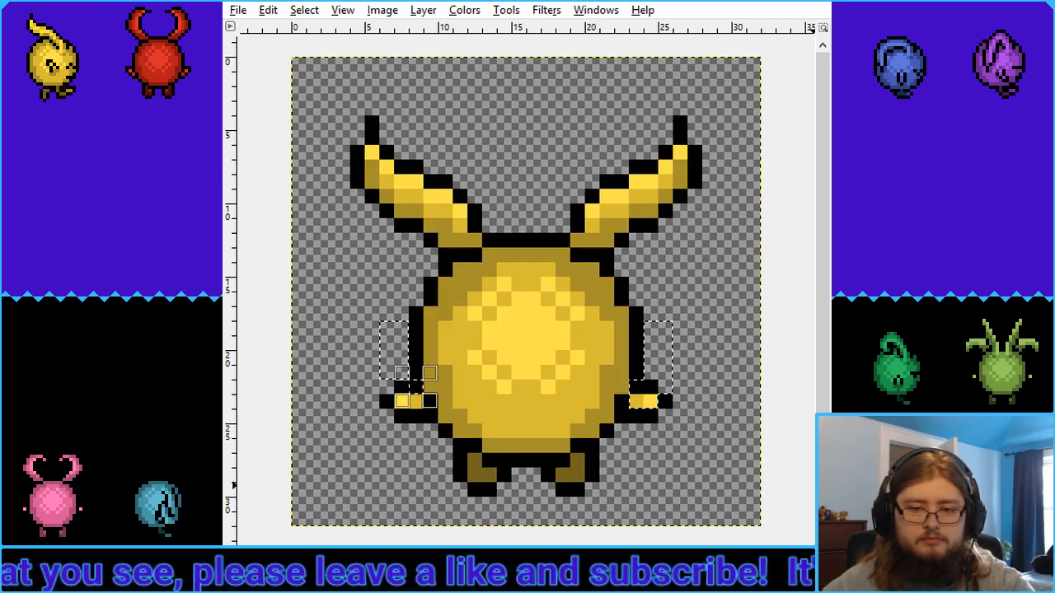
{"action": "key", "text": "ctrl+v"}
{"action": "left_click_drag", "start_coordinate": [657, 366], "coordinate": [670, 97]}
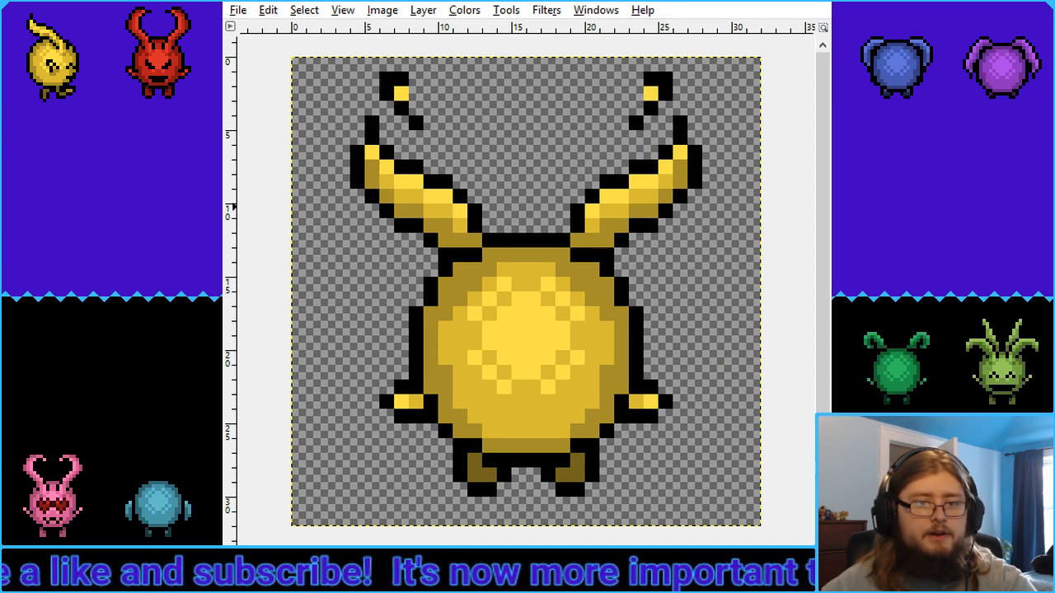
Erase the old outstretched arms on both sides of the lowered back-view body
{"action": "mouse_move", "coordinate": [651, 431]}
{"action": "left_mouse_down"}
{"action": "mouse_move", "coordinate": [635, 398]}
{"action": "mouse_move", "coordinate": [659, 410]}
{"action": "left_mouse_up"}
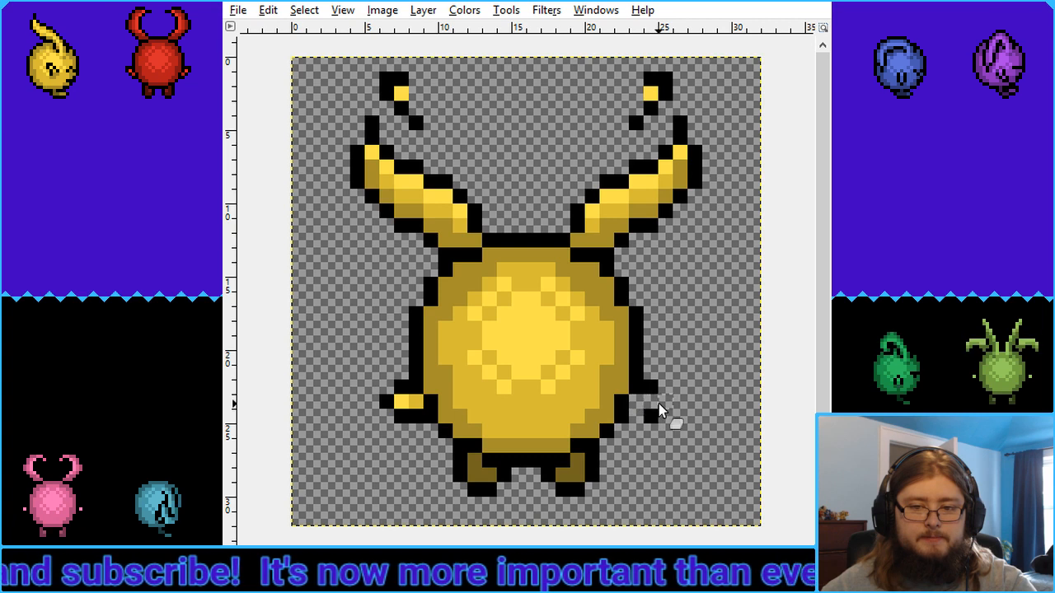
{"action": "left_click", "coordinate": [655, 410]}
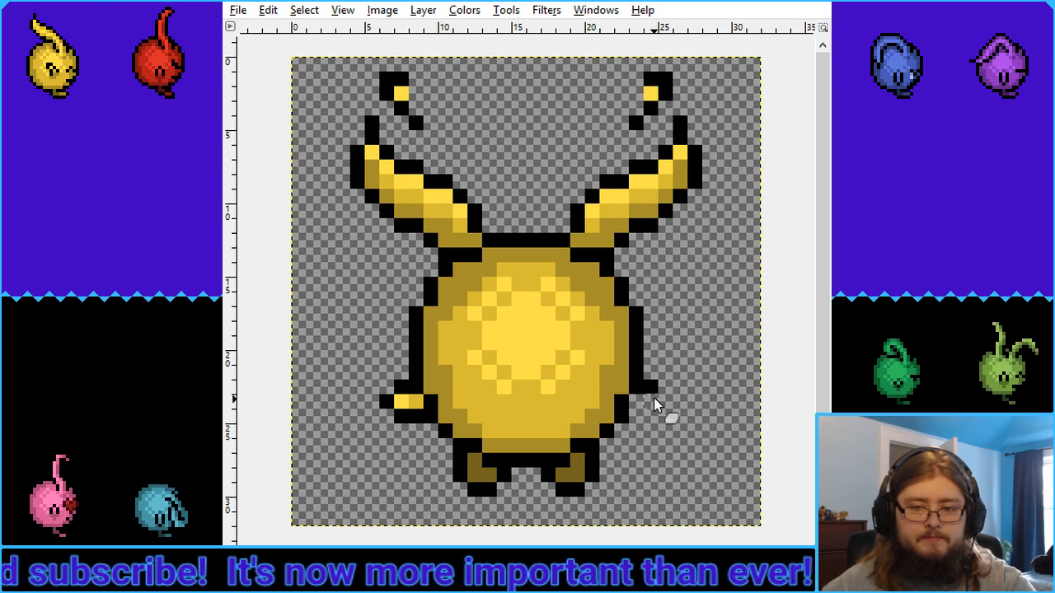
{"action": "left_click_drag", "start_coordinate": [390, 403], "coordinate": [405, 393]}
{"action": "left_click", "coordinate": [410, 401]}
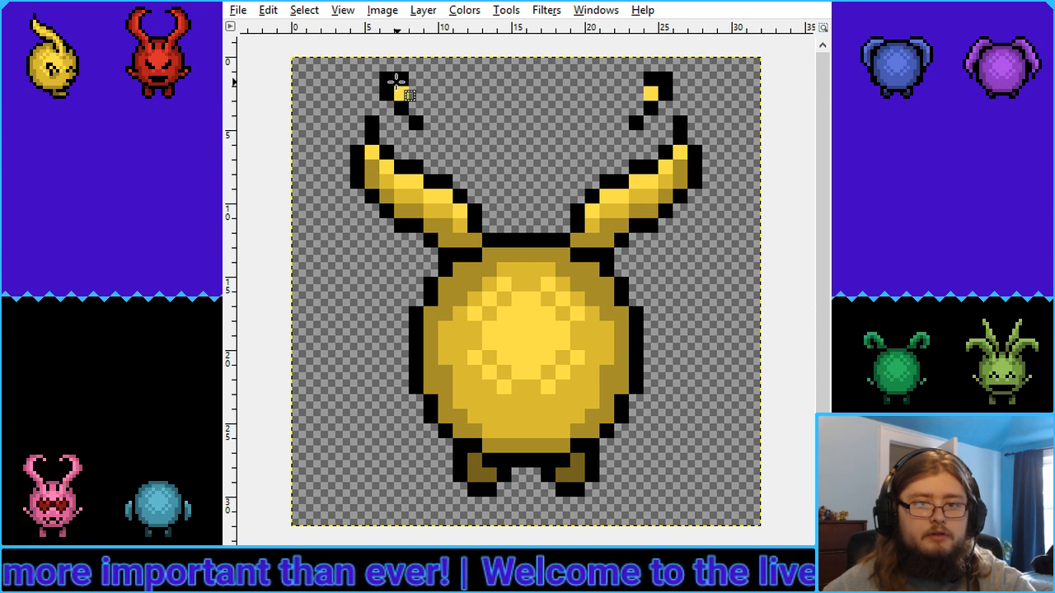
Move the parked pair of raised arms down against the sides of the body and anchor them there
{"action": "left_click_drag", "start_coordinate": [379, 72], "coordinate": [673, 124]}
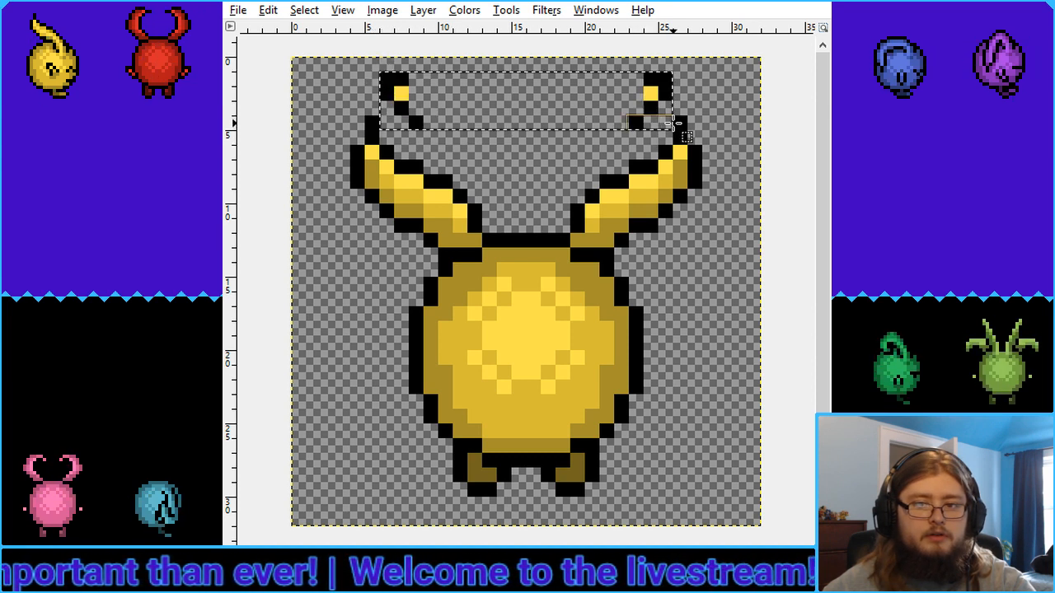
{"action": "key", "text": "Delete"}
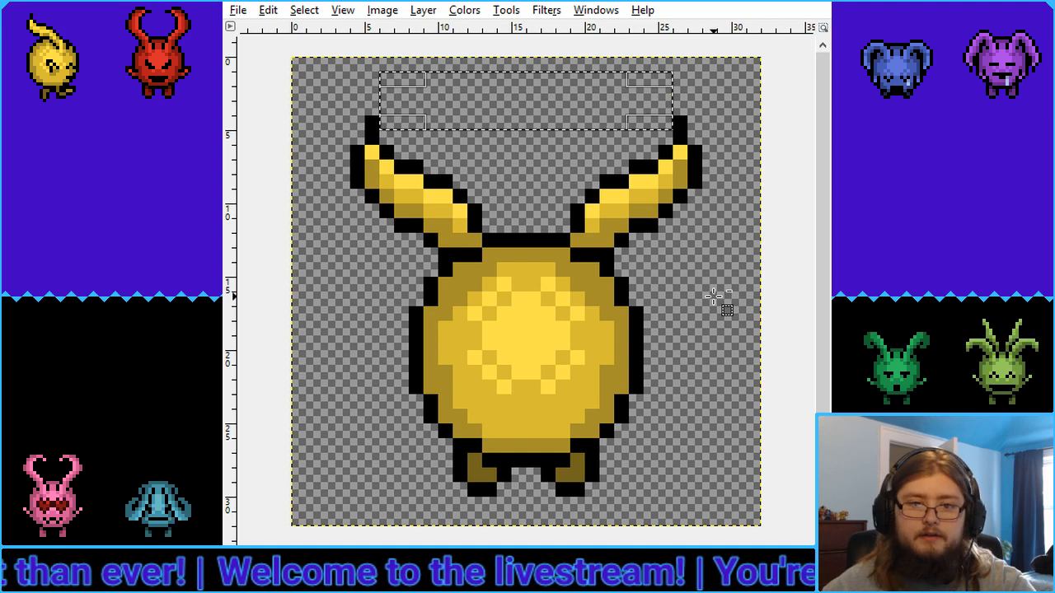
{"action": "key", "text": "ctrl+v"}
{"action": "left_click_drag", "start_coordinate": [663, 81], "coordinate": [667, 364]}
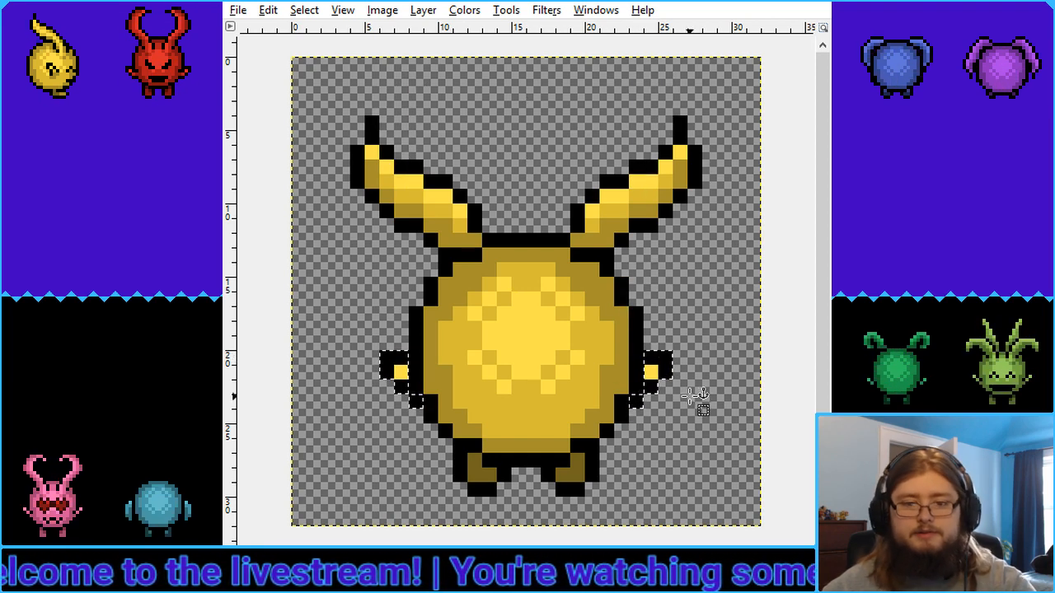
{"action": "left_click", "coordinate": [707, 385]}
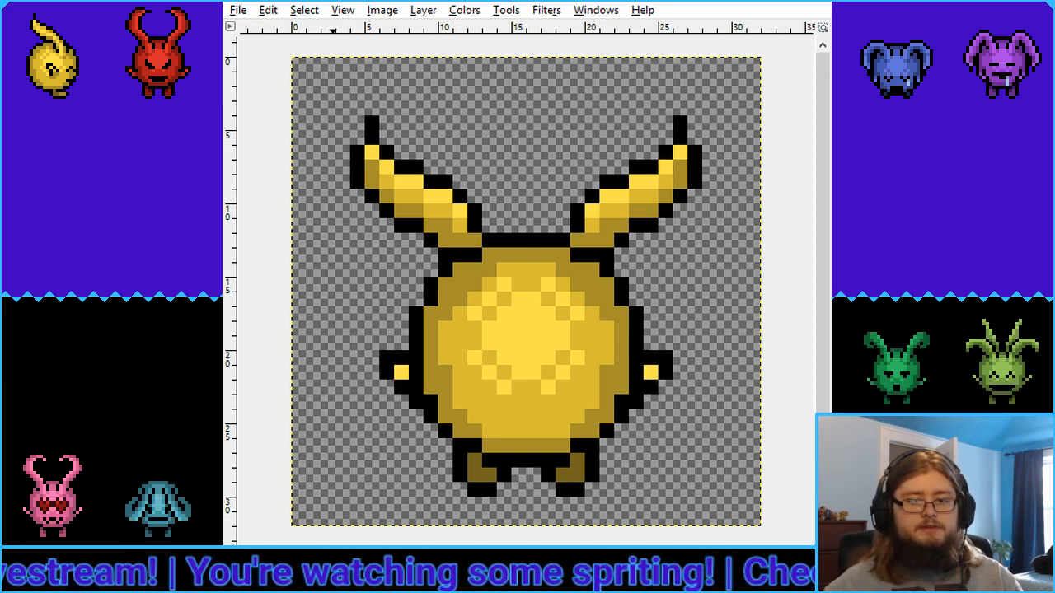
Check the back-view sprite with its repositioned arms at reduced and enlarged views
{"action": "key", "text": "3"}
{"action": "key", "text": "2"}
{"action": "key", "text": "5"}
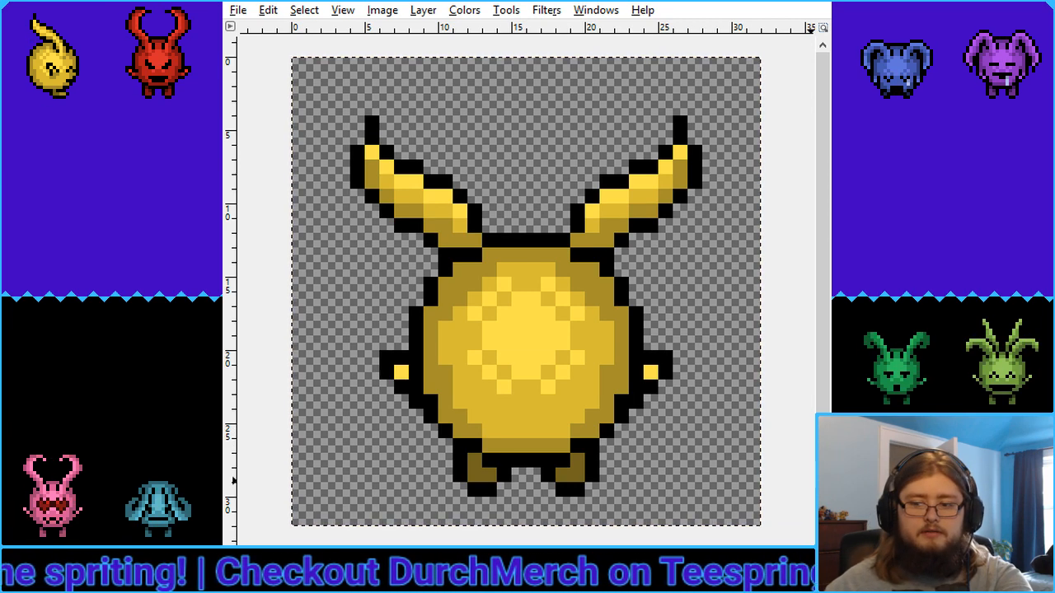
{"action": "key", "text": "Delete"}
{"action": "key", "text": "ctrl+z"}
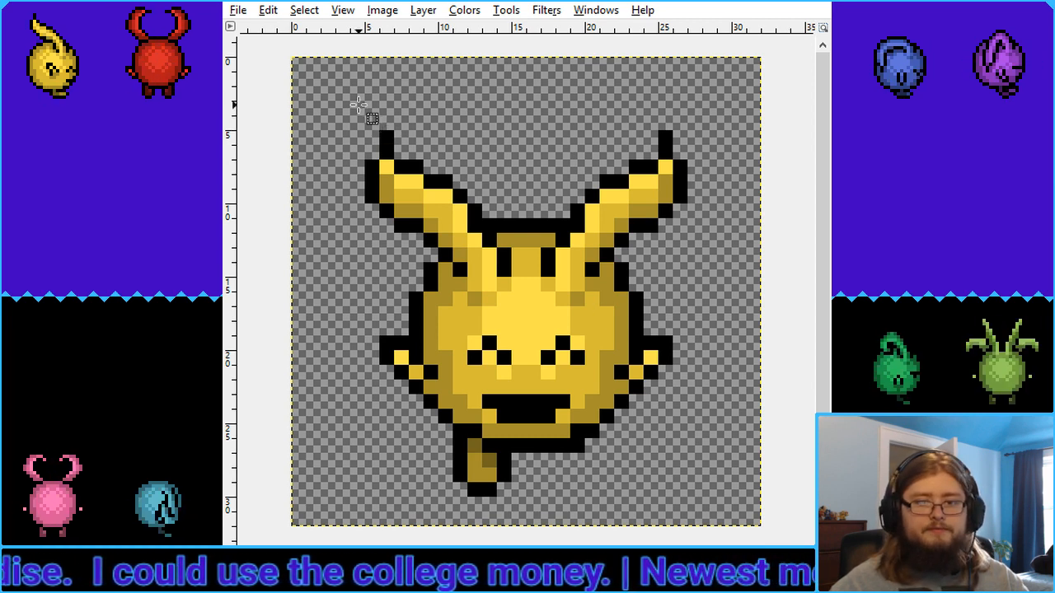
Copy one ear of the front-view sprite and erase both old ears from the lowered back-view body
{"action": "left_click_drag", "start_coordinate": [350, 101], "coordinate": [497, 305]}
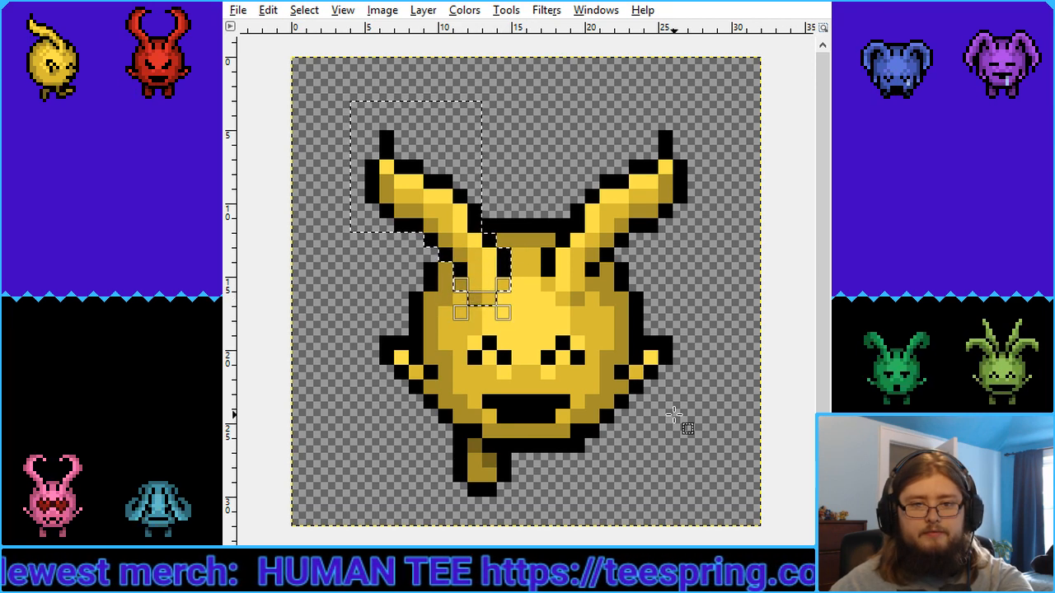
{"action": "left_click", "coordinate": [784, 400]}
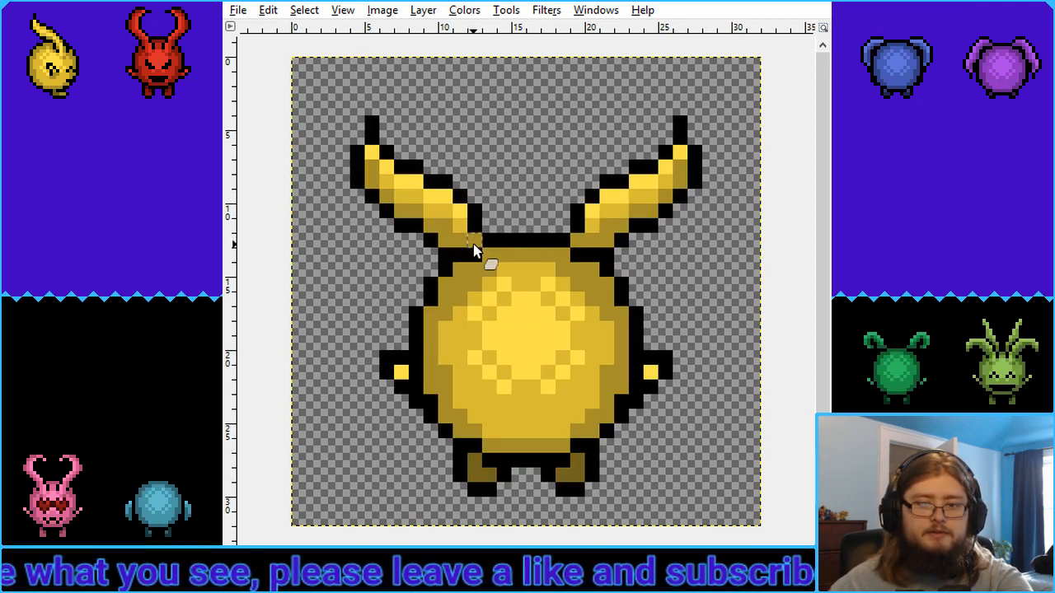
{"action": "mouse_move", "coordinate": [473, 244]}
{"action": "left_mouse_down"}
{"action": "mouse_move", "coordinate": [383, 217]}
{"action": "mouse_move", "coordinate": [366, 180]}
{"action": "mouse_move", "coordinate": [368, 128]}
{"action": "mouse_move", "coordinate": [344, 188]}
{"action": "mouse_move", "coordinate": [418, 137]}
{"action": "mouse_move", "coordinate": [386, 211]}
{"action": "mouse_move", "coordinate": [420, 205]}
{"action": "mouse_move", "coordinate": [445, 177]}
{"action": "mouse_move", "coordinate": [471, 181]}
{"action": "mouse_move", "coordinate": [445, 234]}
{"action": "mouse_move", "coordinate": [470, 213]}
{"action": "left_mouse_up"}
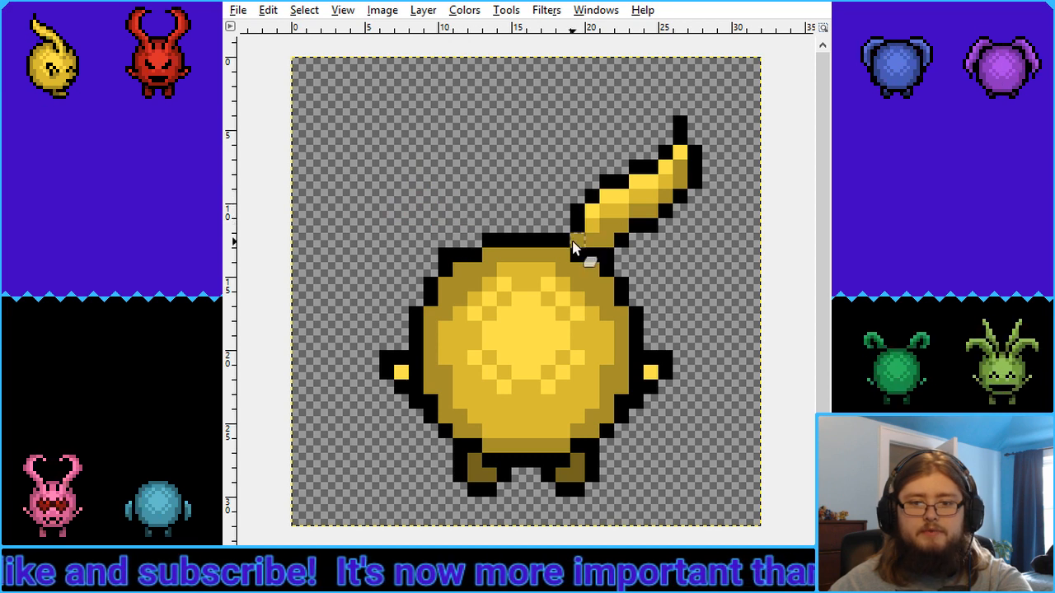
{"action": "mouse_move", "coordinate": [575, 247]}
{"action": "left_mouse_down"}
{"action": "mouse_move", "coordinate": [642, 235]}
{"action": "mouse_move", "coordinate": [575, 225]}
{"action": "mouse_move", "coordinate": [678, 219]}
{"action": "mouse_move", "coordinate": [648, 201]}
{"action": "mouse_move", "coordinate": [594, 213]}
{"action": "mouse_move", "coordinate": [627, 197]}
{"action": "mouse_move", "coordinate": [580, 216]}
{"action": "mouse_move", "coordinate": [681, 173]}
{"action": "mouse_move", "coordinate": [632, 187]}
{"action": "mouse_move", "coordinate": [649, 175]}
{"action": "mouse_move", "coordinate": [672, 187]}
{"action": "mouse_move", "coordinate": [671, 198]}
{"action": "mouse_move", "coordinate": [683, 134]}
{"action": "left_mouse_up"}
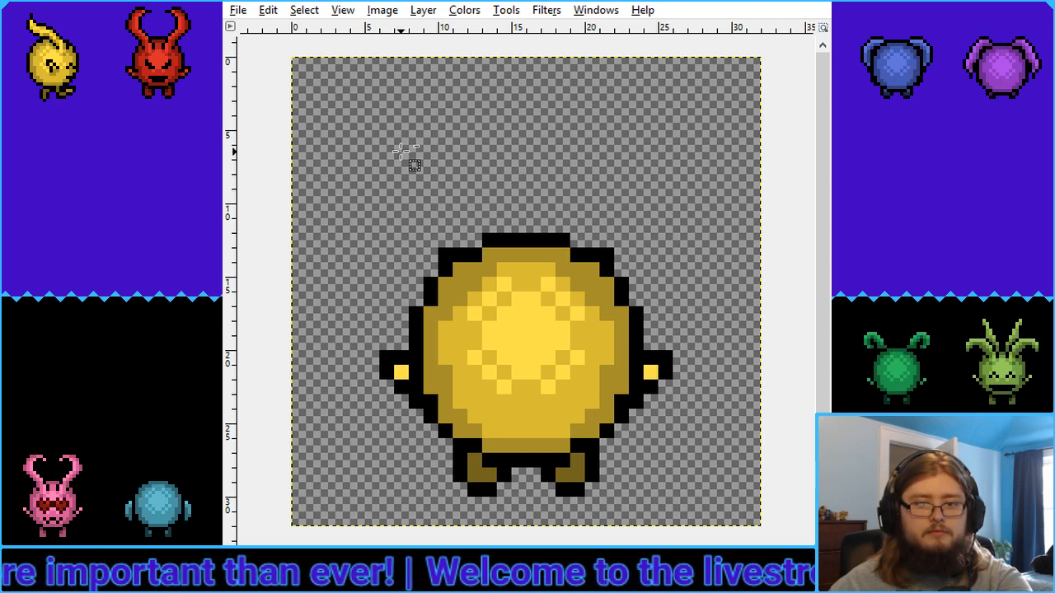
Try the copied front-view ear on the earless back-view body, and undo the paste
{"action": "key", "text": "ctrl+v"}
{"action": "left_click_drag", "start_coordinate": [561, 334], "coordinate": [468, 239]}
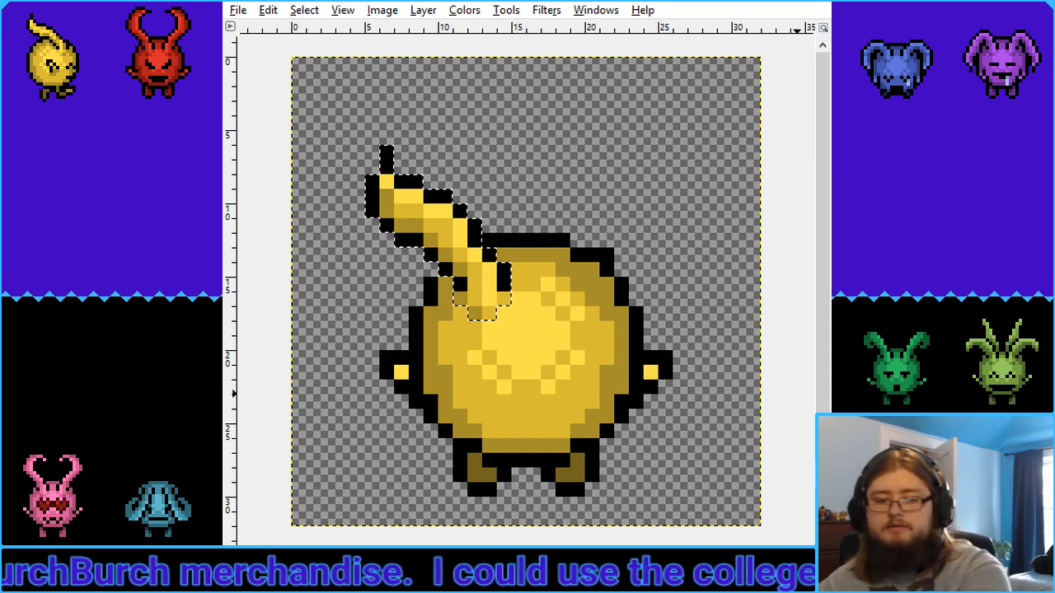
{"action": "key", "text": "ctrl+z"}
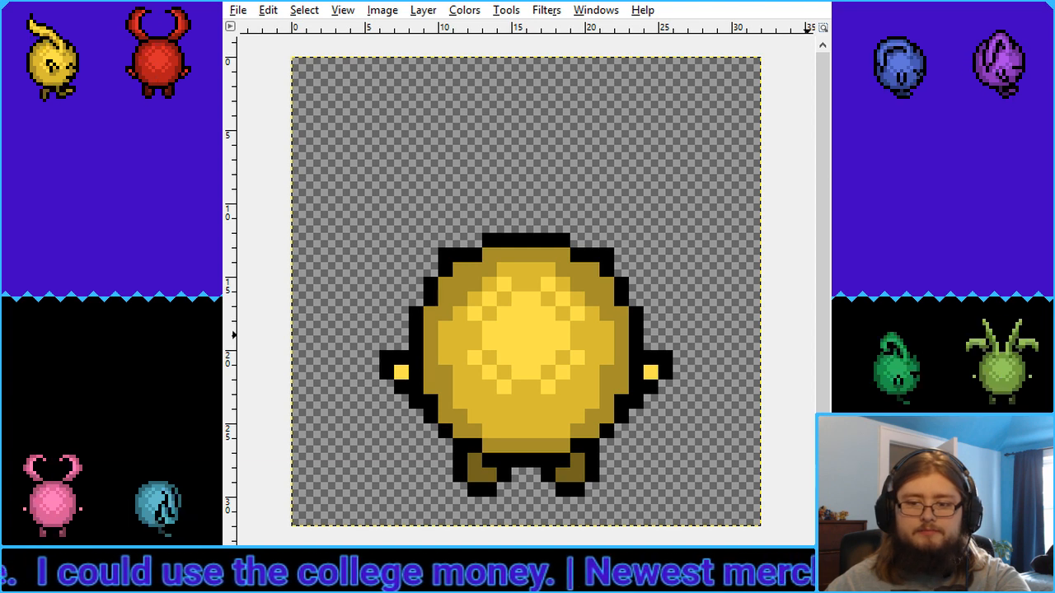
{"action": "key", "text": "ctrl+z"}
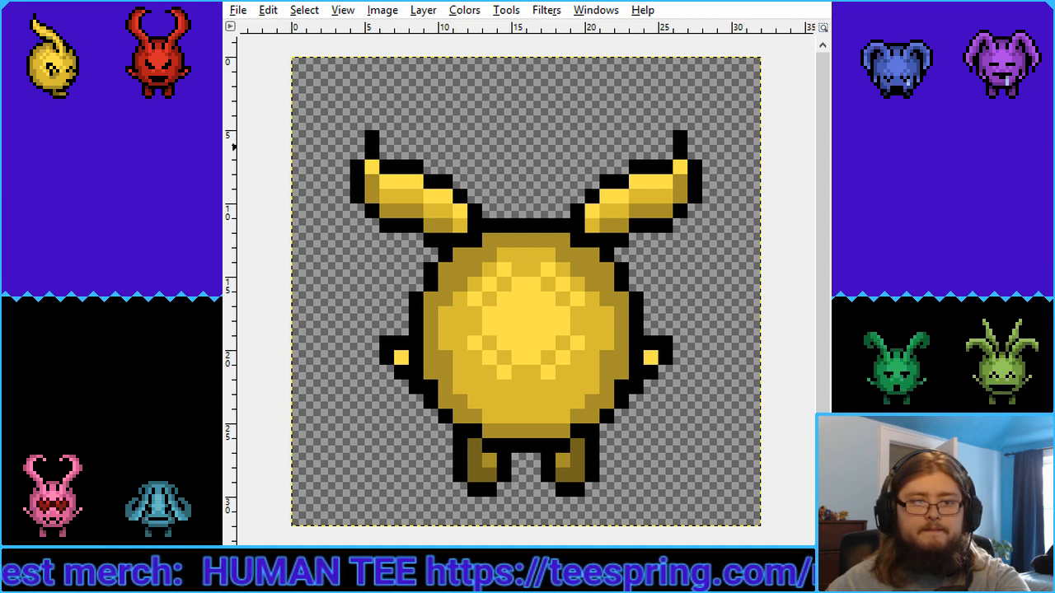
Copy the left ear from the raised back-view frame and park it above the earless lowered body
{"action": "left_click_drag", "start_coordinate": [336, 116], "coordinate": [451, 244]}
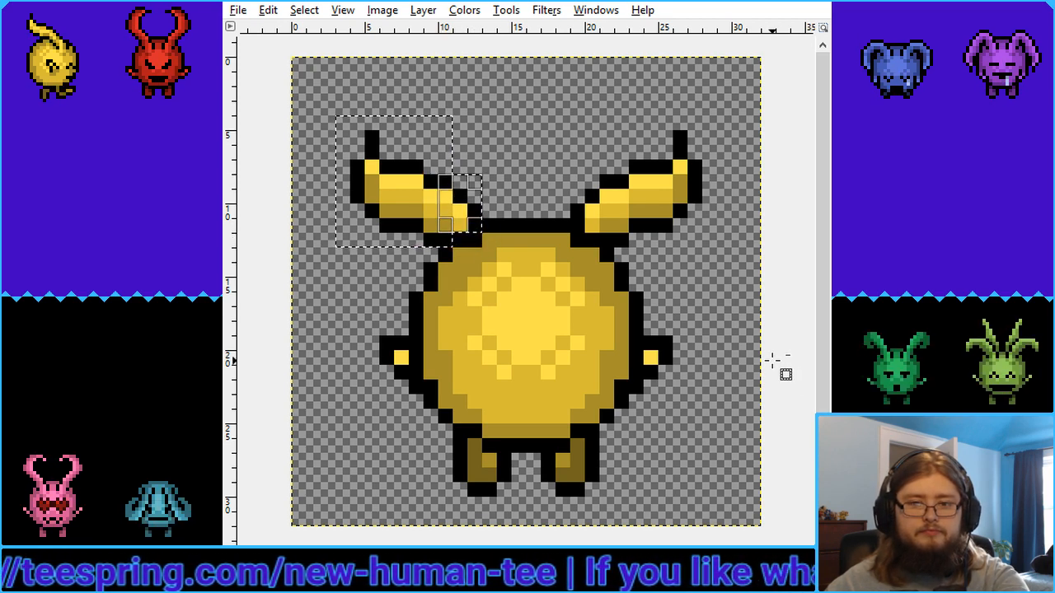
{"action": "key", "text": "ctrl+shift+a"}
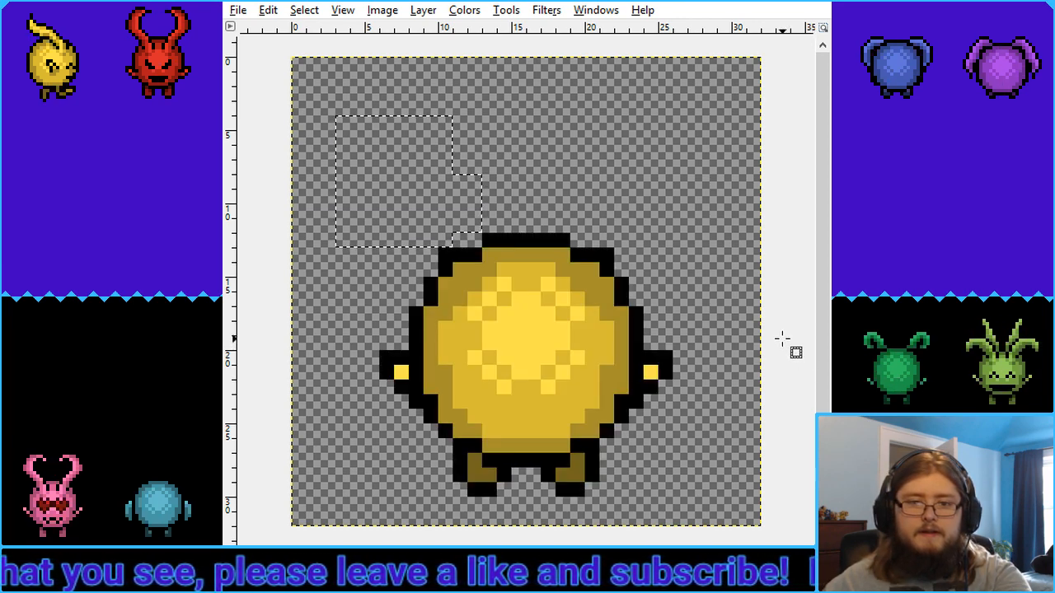
{"action": "key", "text": "ctrl+shift+a"}
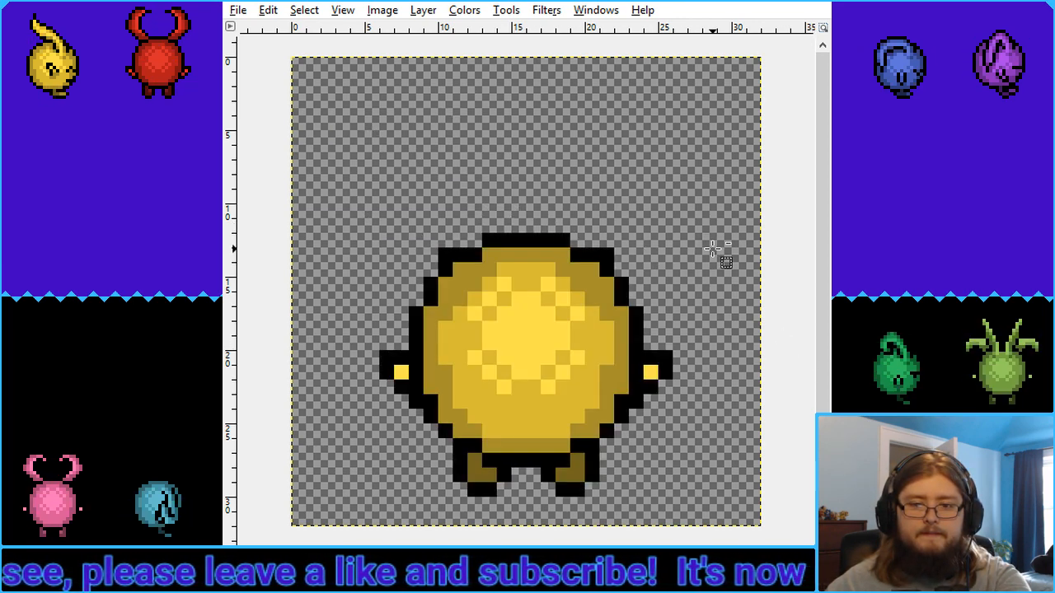
{"action": "key", "text": "ctrl+v"}
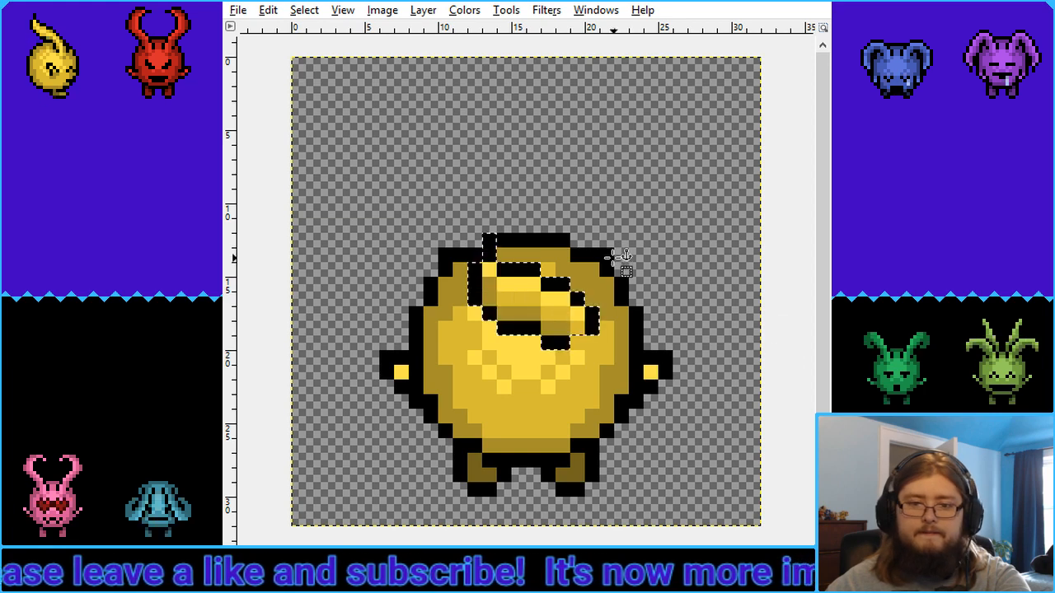
{"action": "left_click_drag", "start_coordinate": [525, 242], "coordinate": [467, 93]}
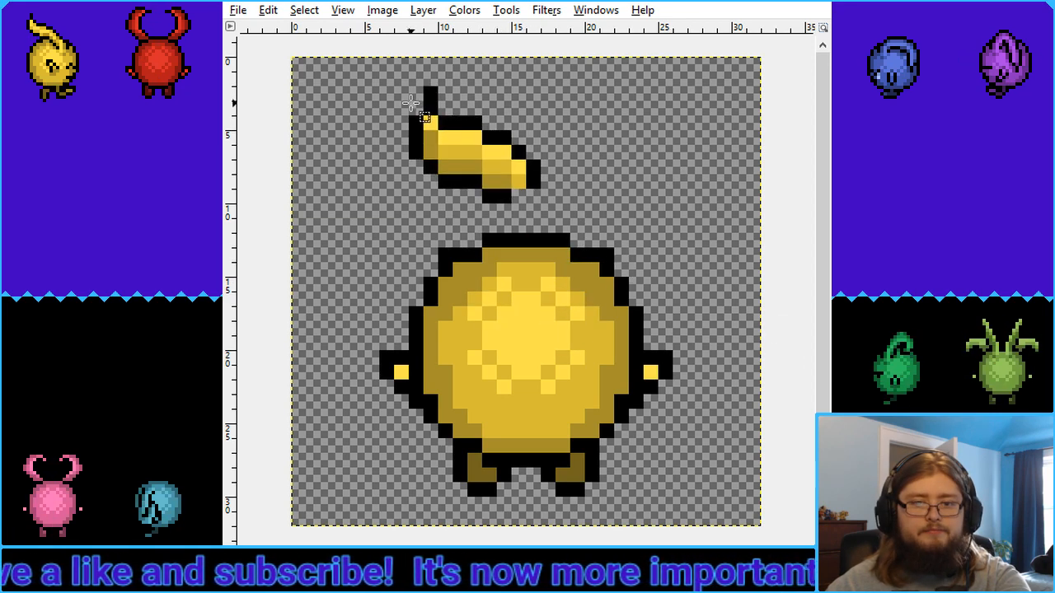
Shorten the parked ear by shifting its tip section one pixel right and anchoring it there
{"action": "left_click_drag", "start_coordinate": [450, 170], "coordinate": [451, 184]}
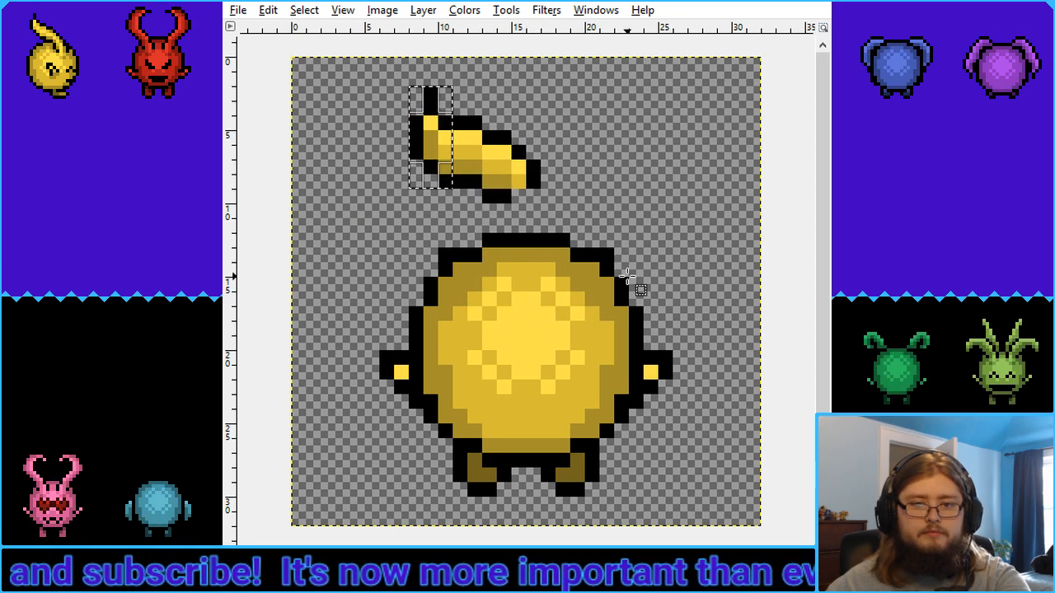
{"action": "key", "text": "ctrl+x"}
{"action": "key", "text": "ctrl+v"}
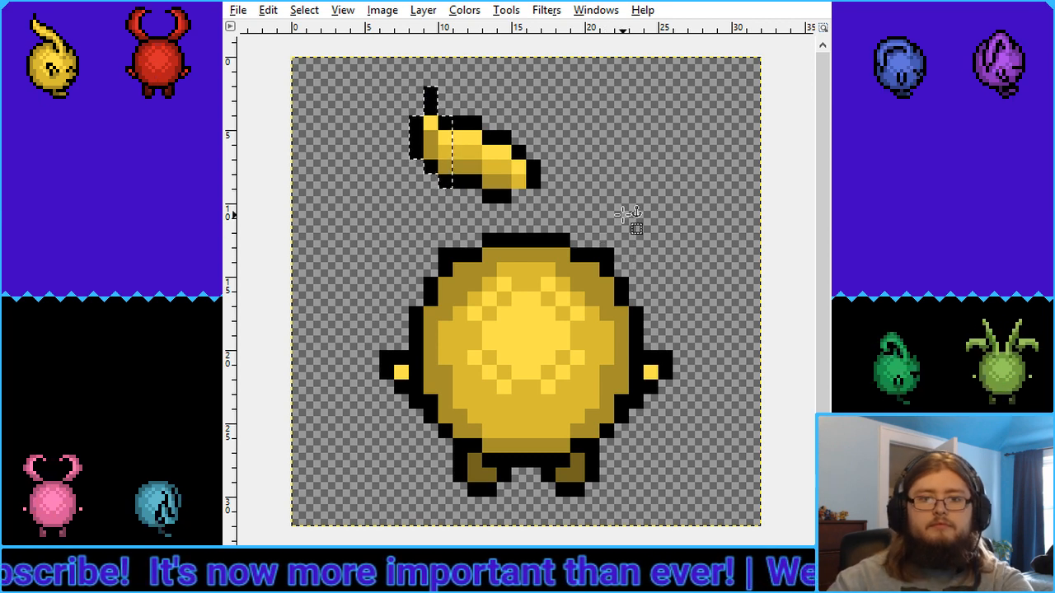
{"action": "key", "text": "Right"}
{"action": "left_click", "coordinate": [623, 214]}
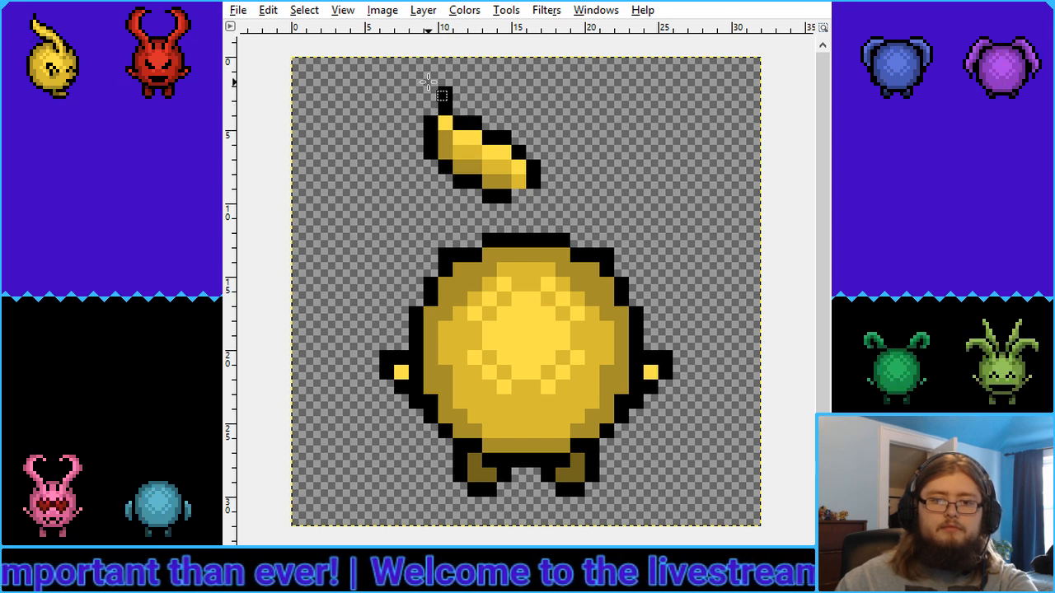
Move the shortened ear down to the upper-left edge of the lowered body, aligning it against the raised frame
{"action": "left_click_drag", "start_coordinate": [428, 81], "coordinate": [547, 213]}
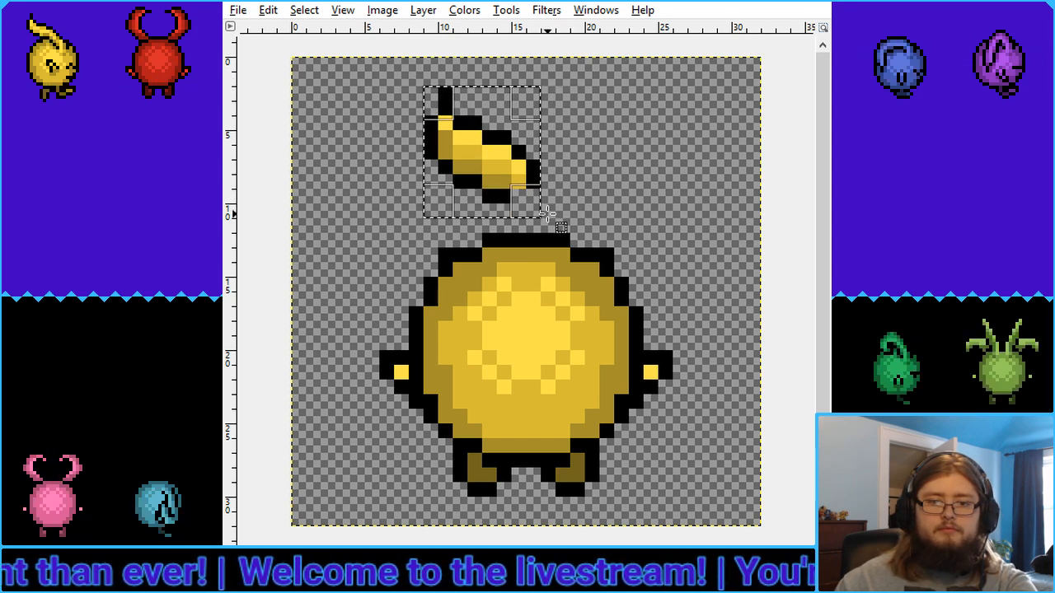
{"action": "left_click_drag", "start_coordinate": [500, 162], "coordinate": [467, 213]}
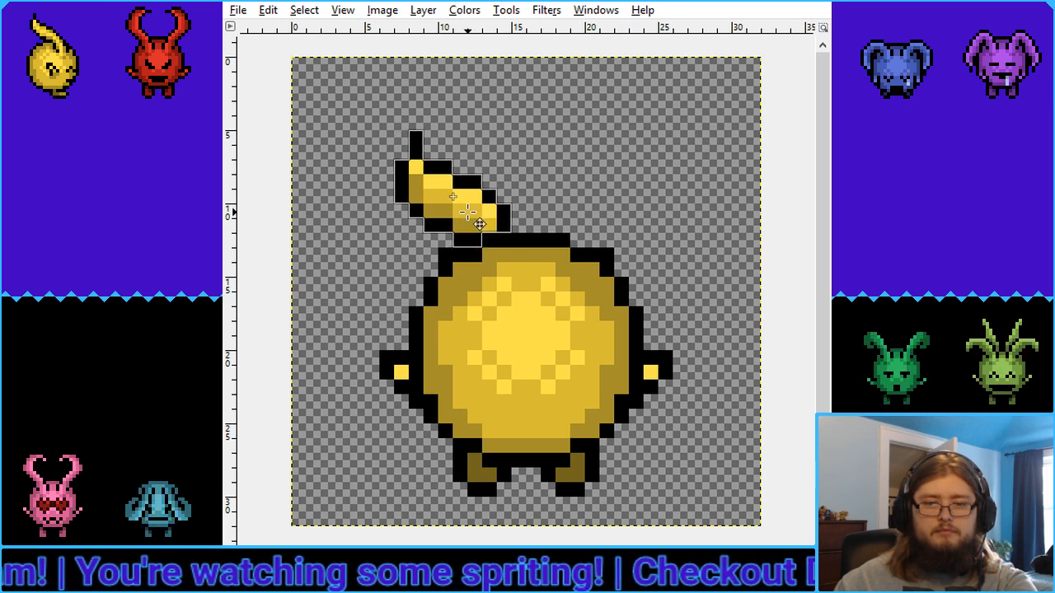
{"action": "mouse_move", "coordinate": [467, 213]}
{"action": "left_mouse_down"}
{"action": "mouse_move", "coordinate": [459, 206]}
{"action": "mouse_move", "coordinate": [476, 212]}
{"action": "left_mouse_up"}
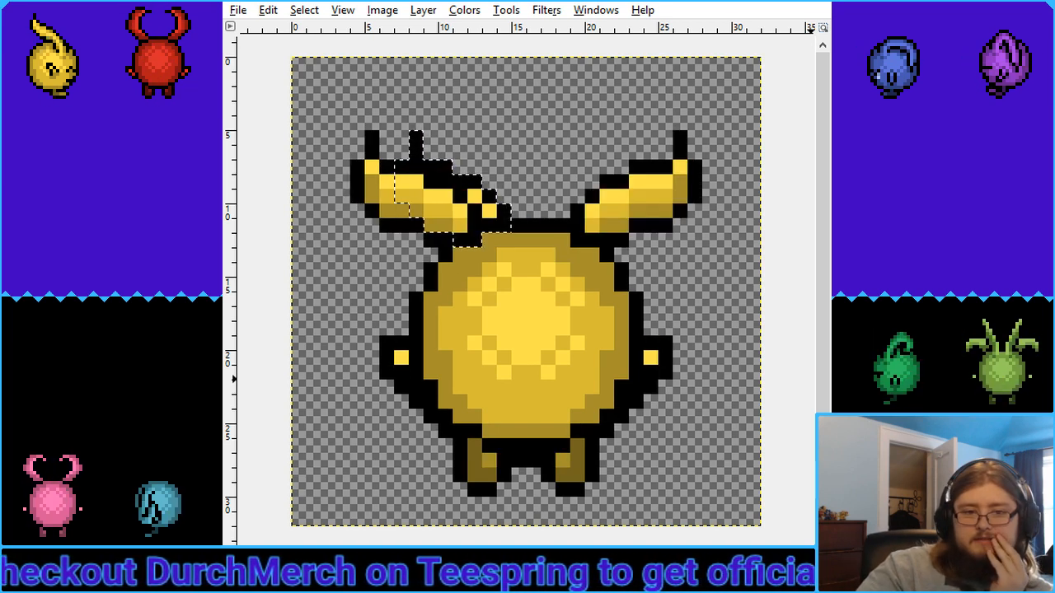
{"action": "left_click_drag", "start_coordinate": [491, 212], "coordinate": [431, 210]}
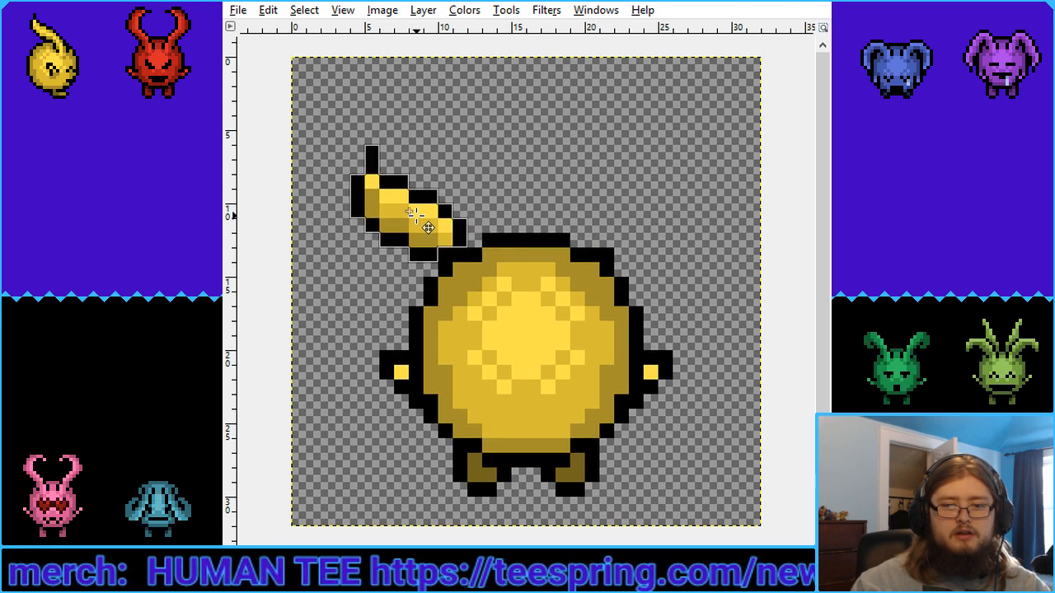
{"action": "left_click_drag", "start_coordinate": [418, 217], "coordinate": [428, 215]}
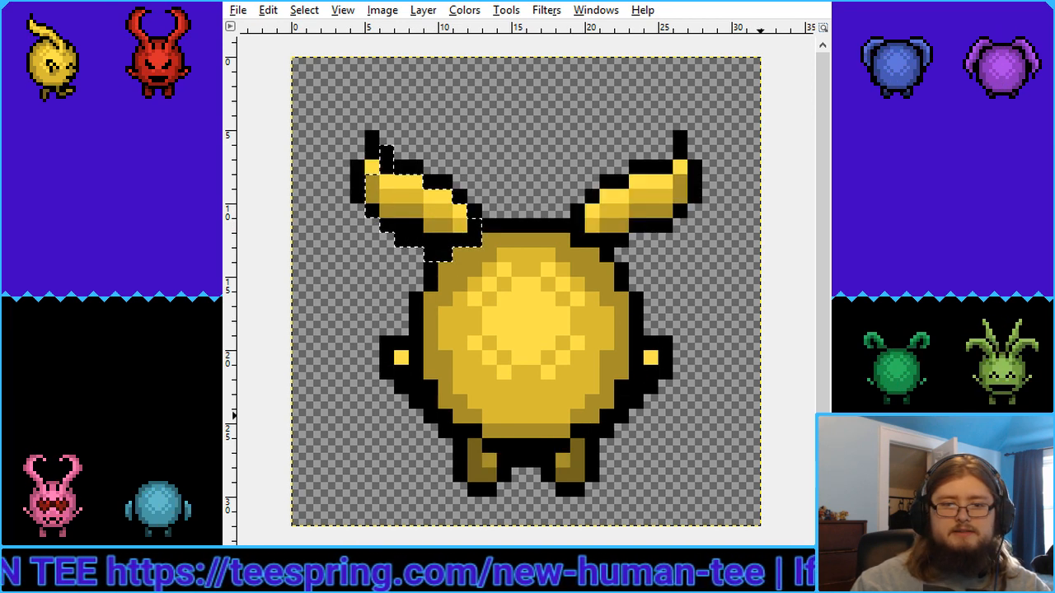
{"action": "left_click_drag", "start_coordinate": [436, 219], "coordinate": [411, 207]}
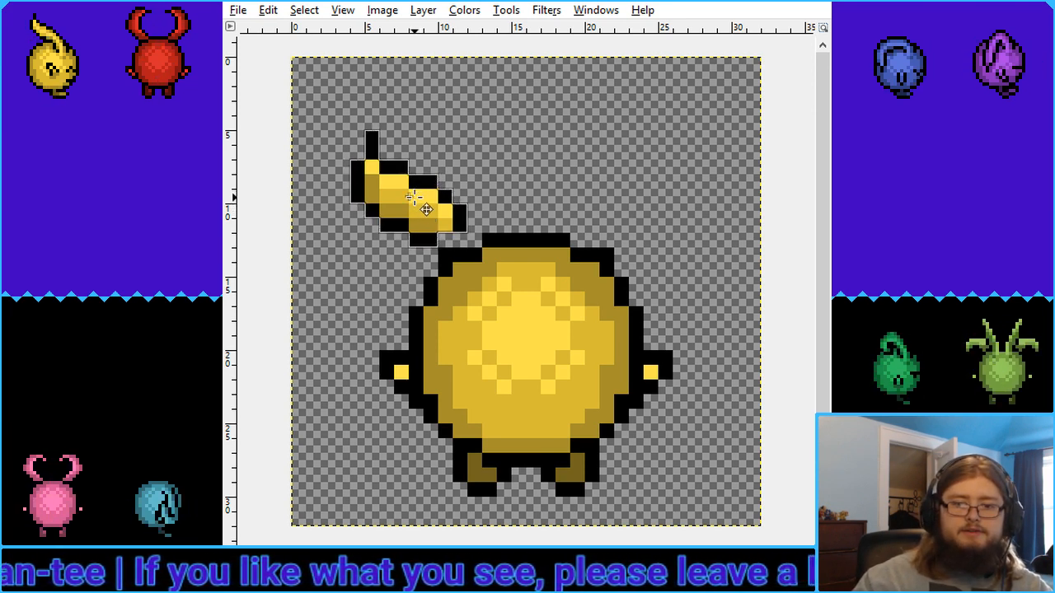
{"action": "key", "text": "Down"}
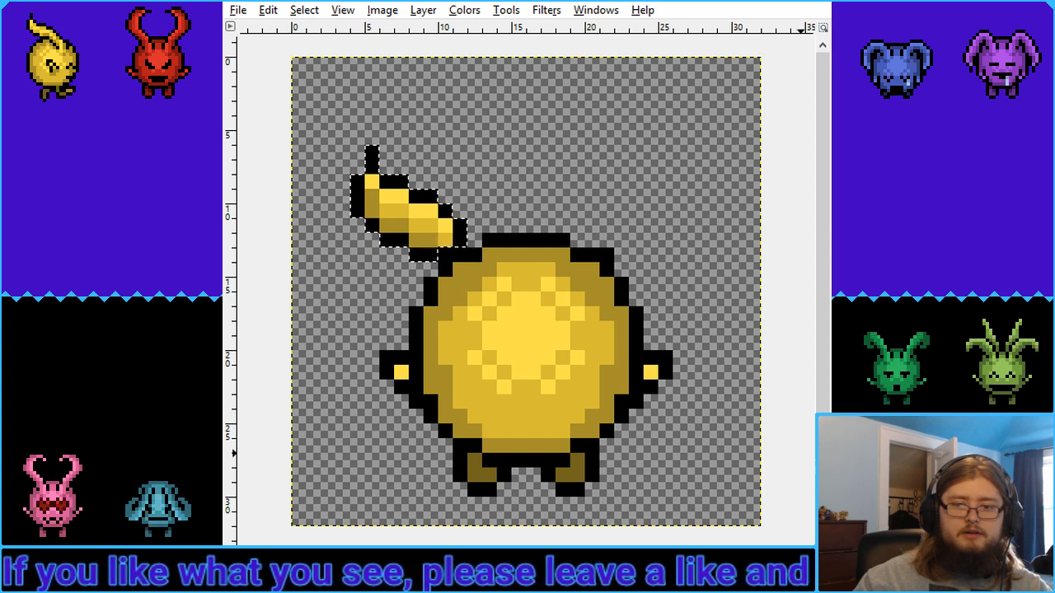
{"action": "left_click", "coordinate": [447, 266]}
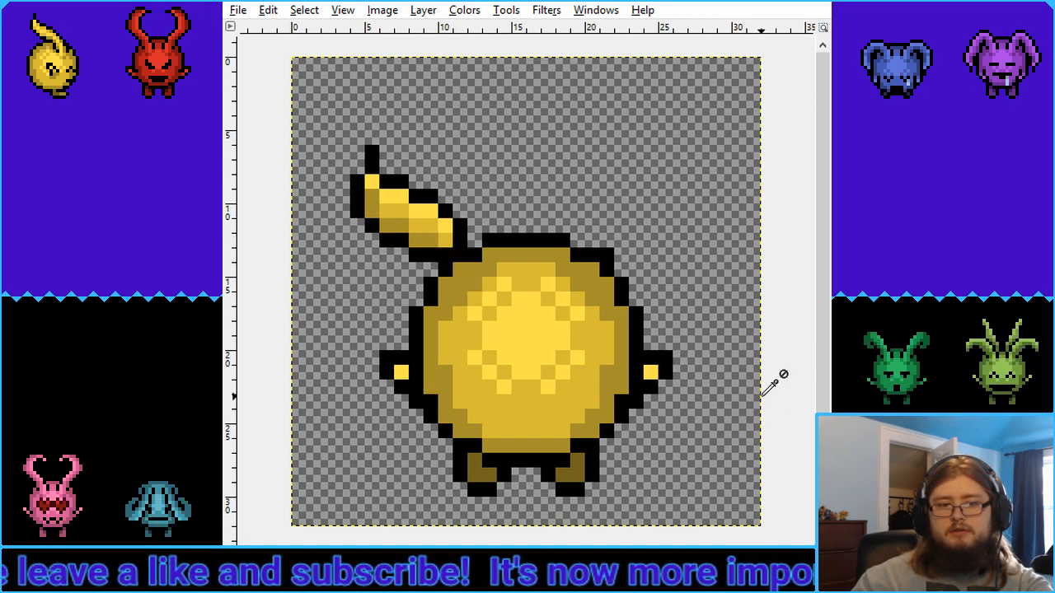
Trim the black corner pixels off the body outline and anchor the left ear one pixel further right
{"action": "key", "text": "Up"}
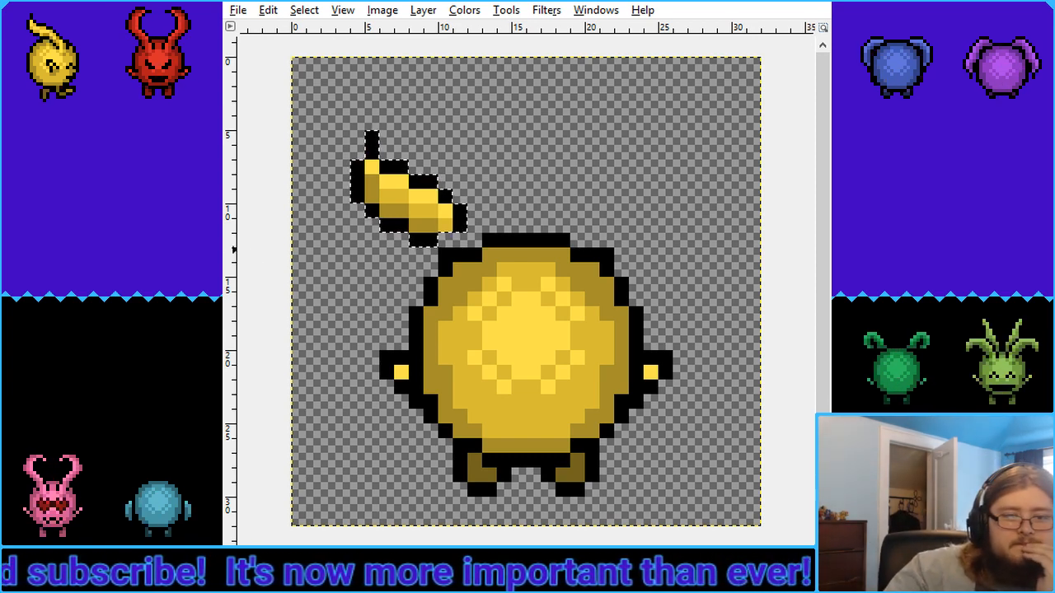
{"action": "left_click", "coordinate": [441, 261]}
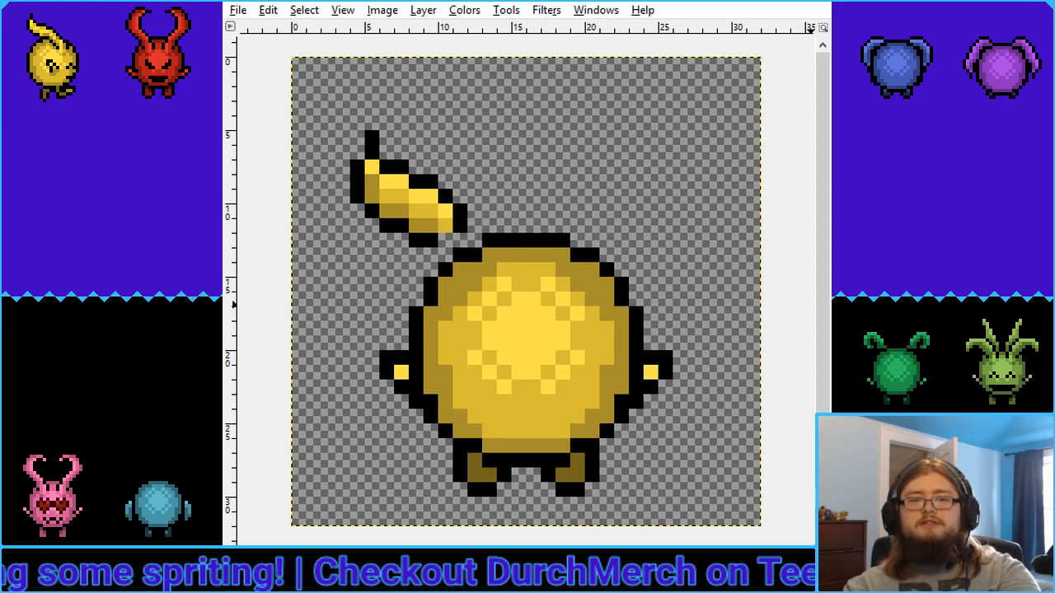
{"action": "left_click_drag", "start_coordinate": [336, 116], "coordinate": [471, 246]}
{"action": "key", "text": "ctrl+x"}
{"action": "key", "text": "ctrl+v"}
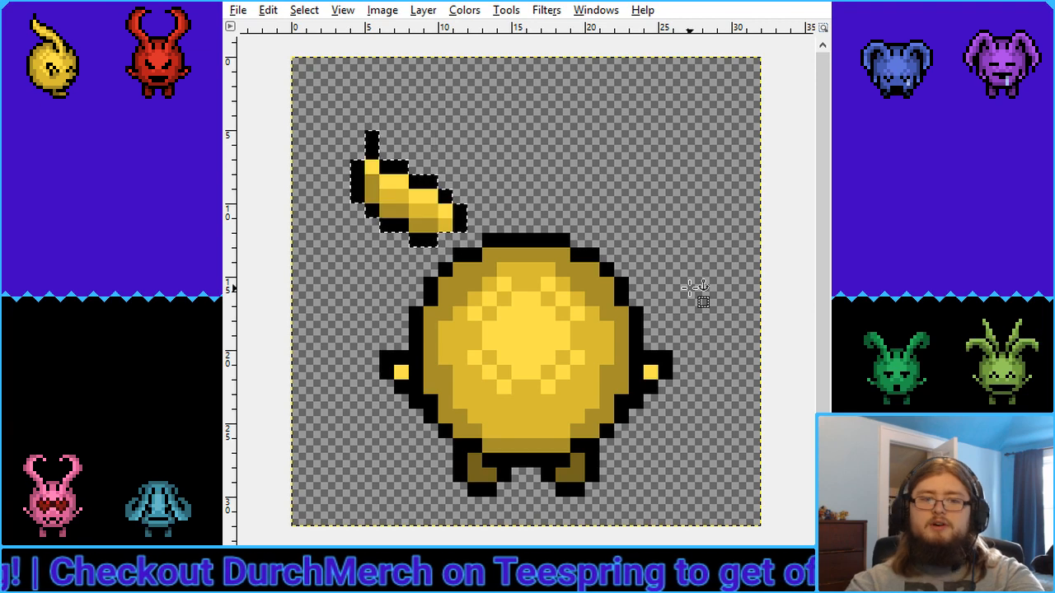
{"action": "key", "text": "Right"}
{"action": "key", "text": "Down"}
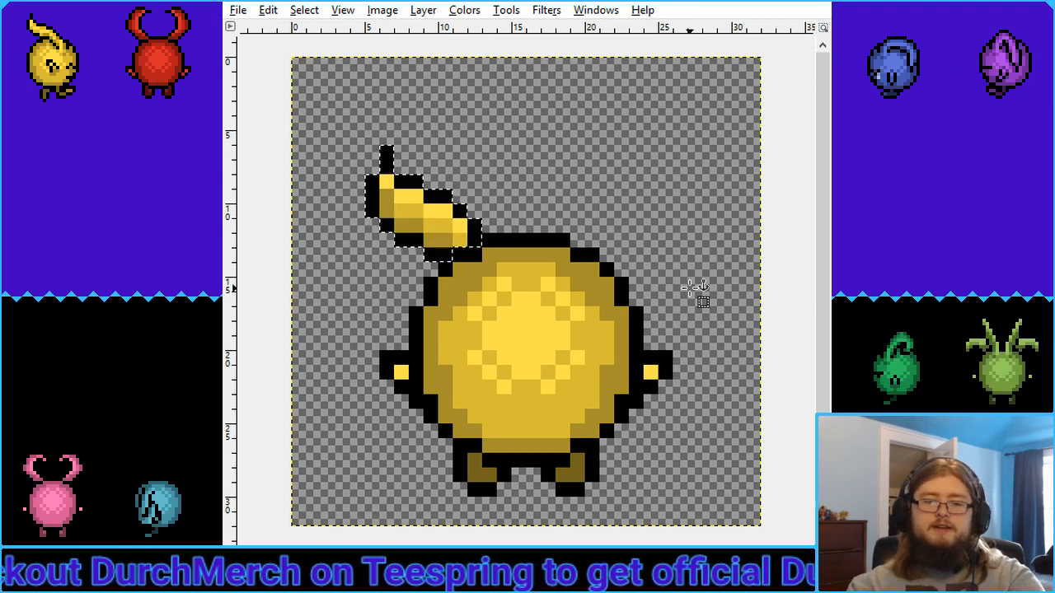
{"action": "left_click", "coordinate": [690, 287]}
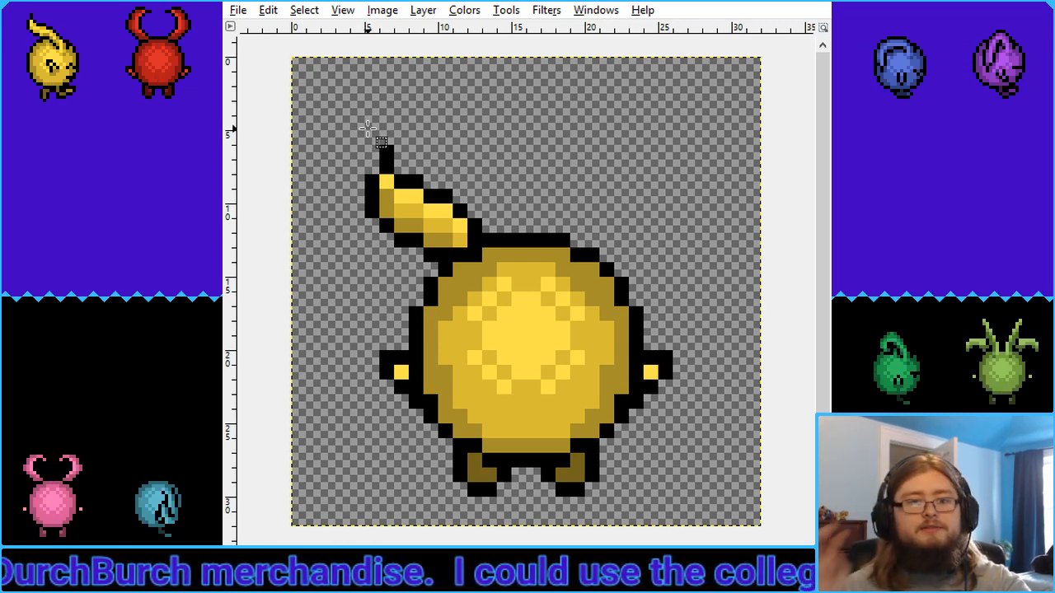
Duplicate the finished left ear, flip it horizontally and anchor the copy at the mirrored position on the right of the head
{"action": "left_click_drag", "start_coordinate": [350, 131], "coordinate": [474, 253]}
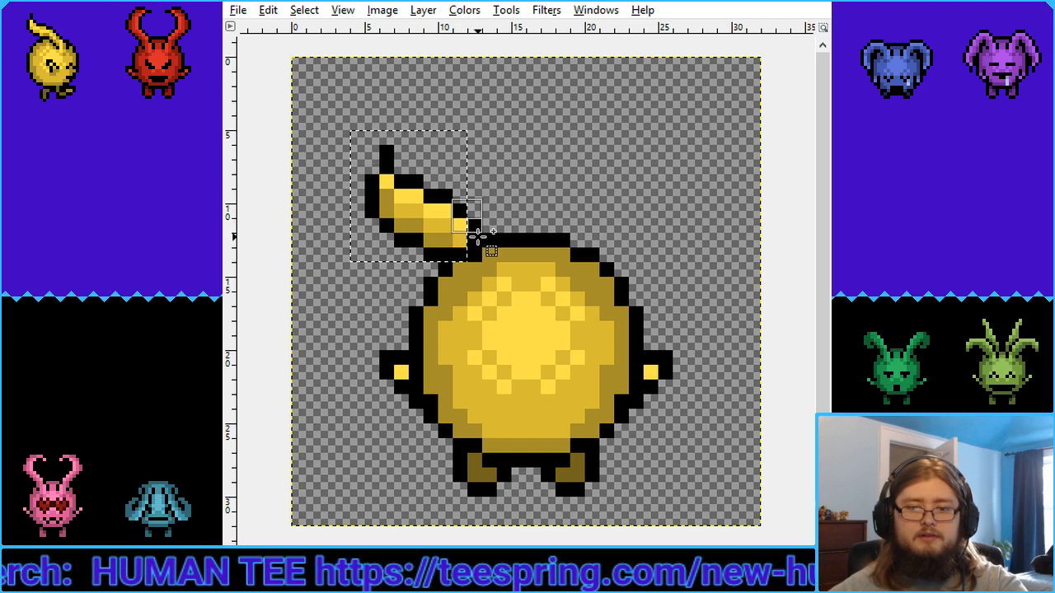
{"action": "key", "text": "ctrl+shift+l"}
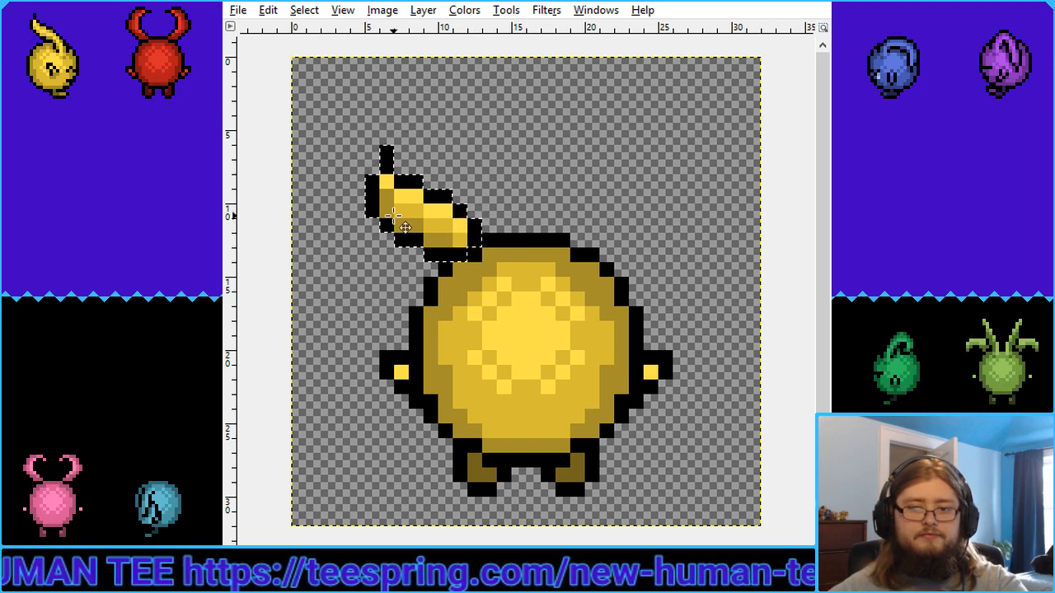
{"action": "left_click", "coordinate": [395, 213]}
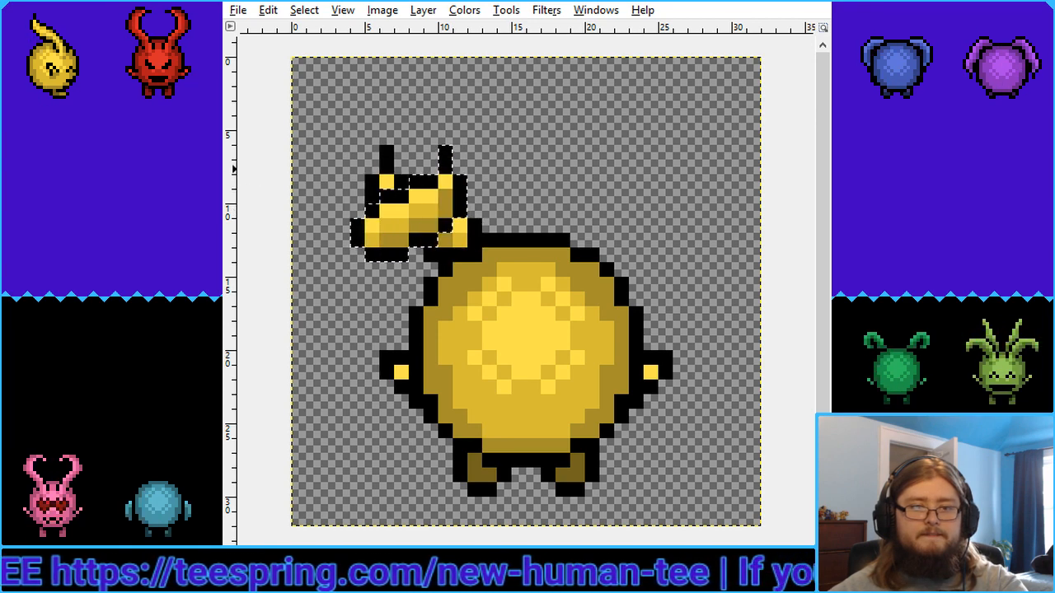
{"action": "left_click_drag", "start_coordinate": [412, 247], "coordinate": [623, 239]}
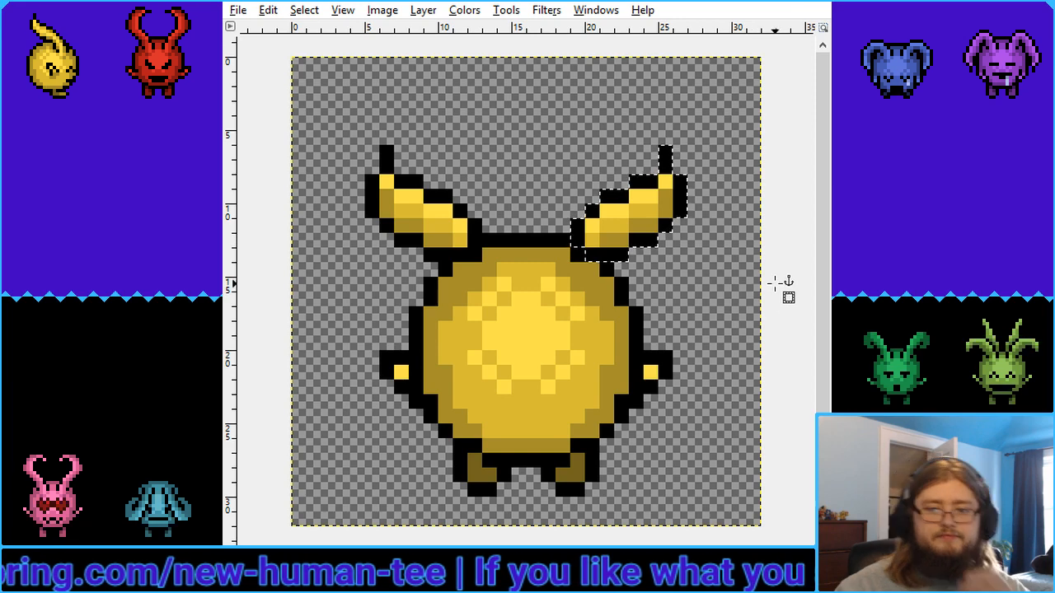
{"action": "left_click", "coordinate": [692, 285]}
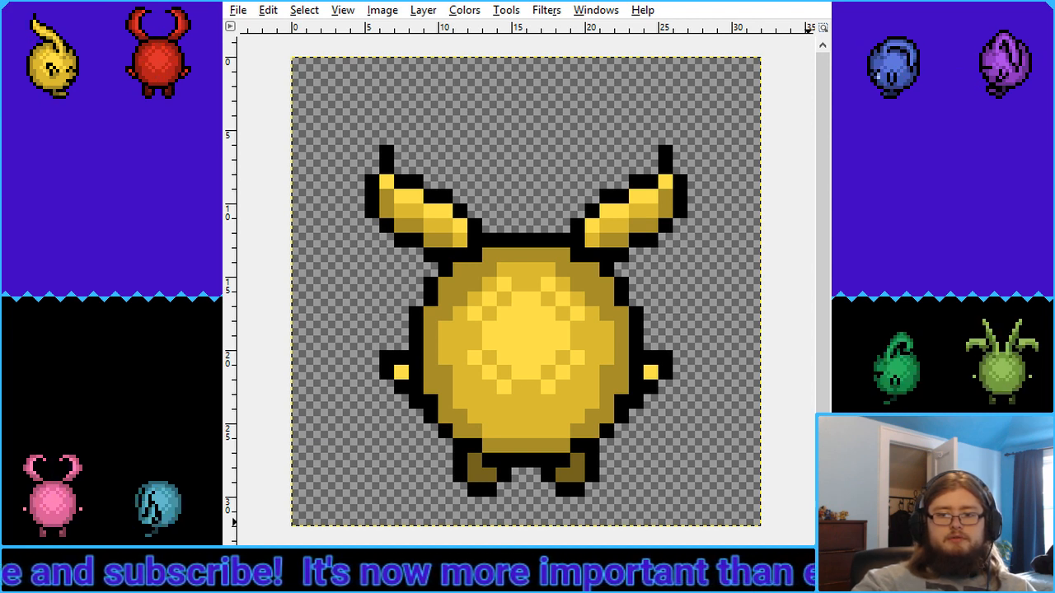
Compare the back-view sprite's new shortened ears with the longer ear version by switching repeatedly between both states
{"action": "key", "text": "ctrl+z"}
{"action": "key", "text": "ctrl+y"}
{"action": "key", "text": "ctrl+z"}
{"action": "key", "text": "ctrl+y"}
{"action": "key", "text": "ctrl+z"}
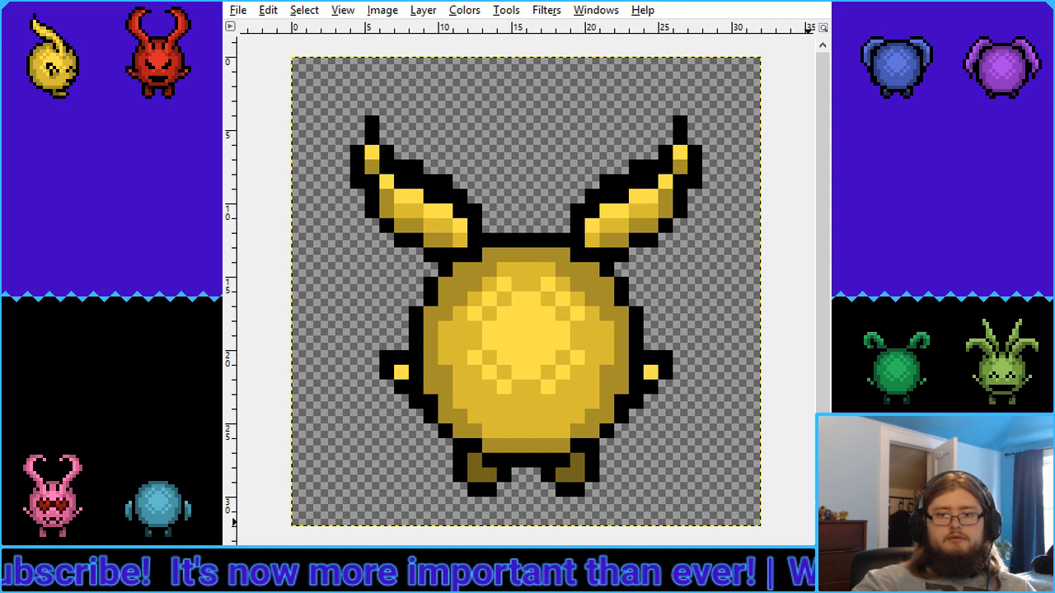
{"action": "key", "text": "ctrl+y"}
{"action": "key", "text": "ctrl+z"}
{"action": "key", "text": "ctrl+y"}
{"action": "key", "text": "ctrl+z"}
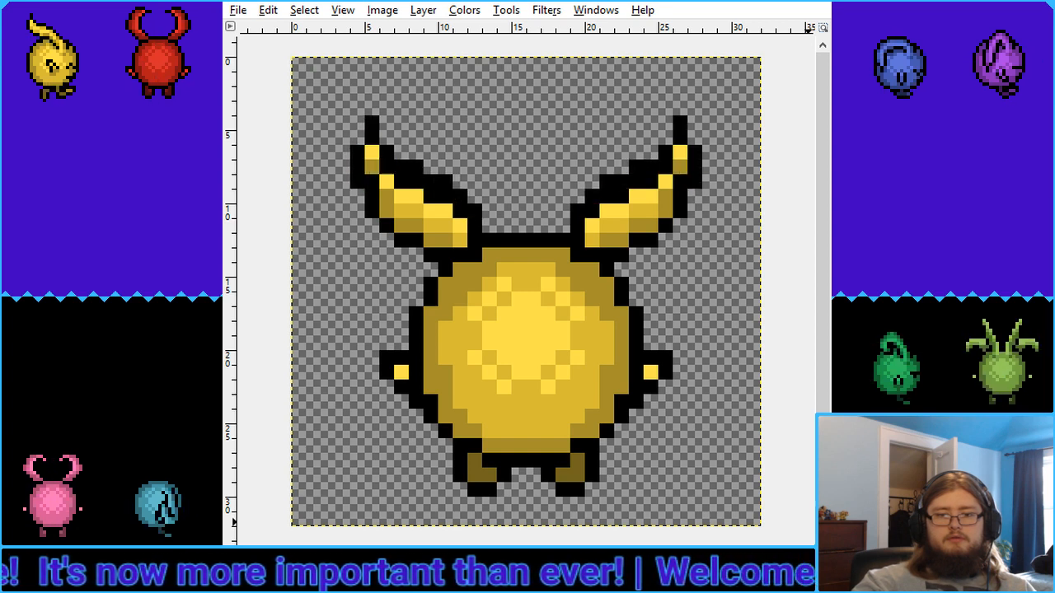
Select the back-view sprite's ears, body and tops of the feet, and move that part up by one pixel
{"action": "key", "text": "ctrl+y"}
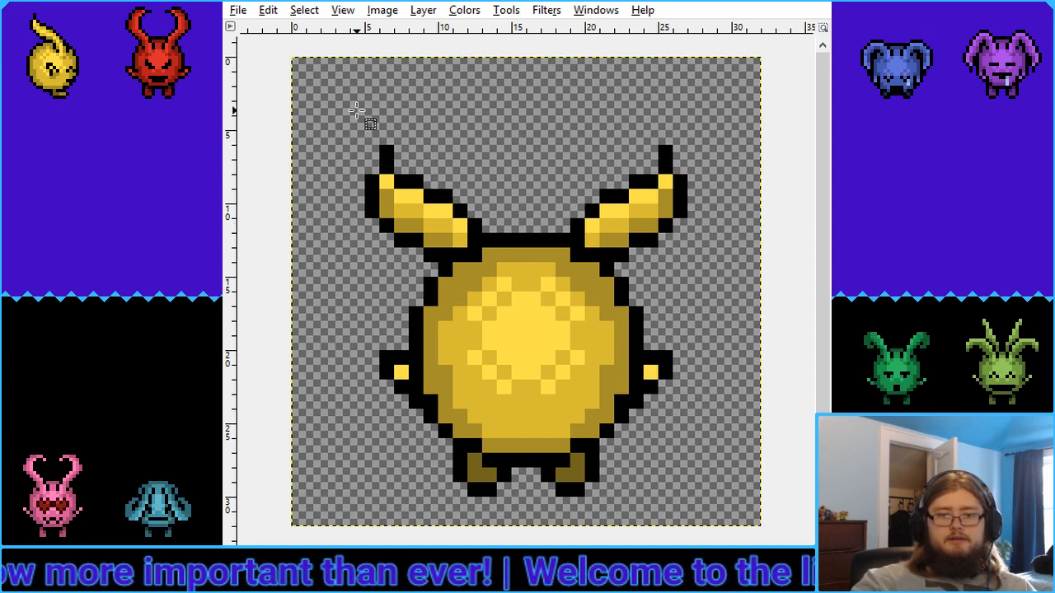
{"action": "left_click_drag", "start_coordinate": [350, 116], "coordinate": [701, 467]}
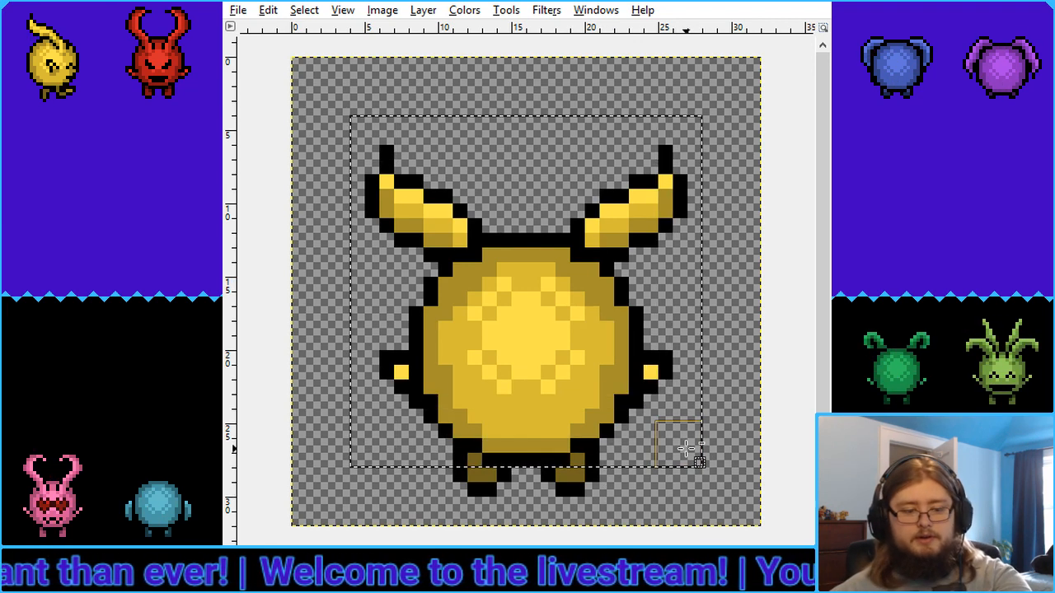
{"action": "key", "text": "ctrl+x"}
{"action": "key", "text": "ctrl+v"}
{"action": "key", "text": "Up"}
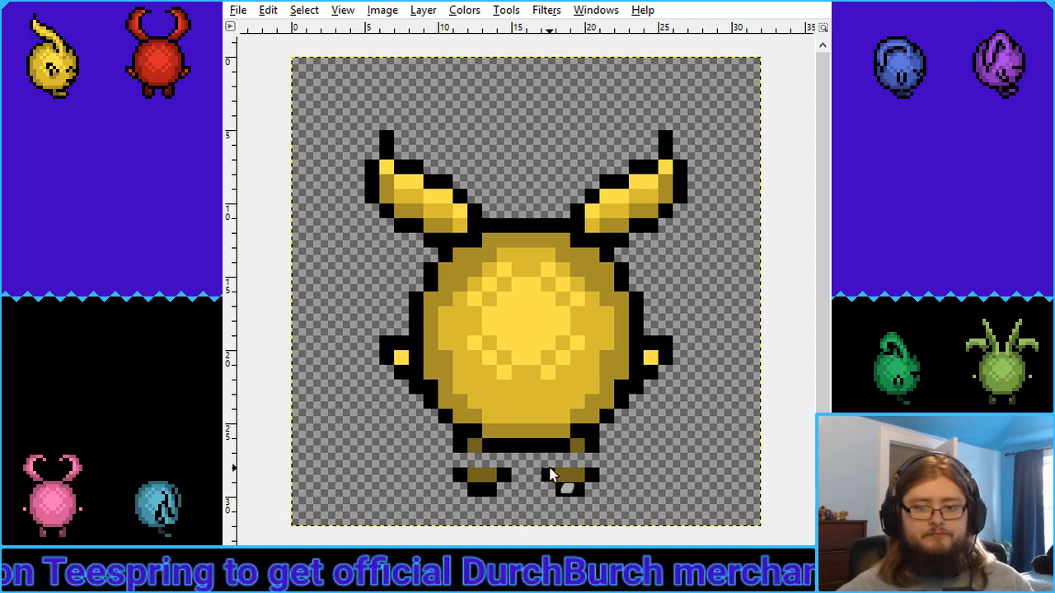
Erase the back-view sprite's right foot and close the gap in the left foot's outline with black pixels
{"action": "mouse_move", "coordinate": [551, 475]}
{"action": "left_mouse_down"}
{"action": "mouse_move", "coordinate": [578, 490]}
{"action": "mouse_move", "coordinate": [587, 476]}
{"action": "mouse_move", "coordinate": [579, 453]}
{"action": "left_mouse_up"}
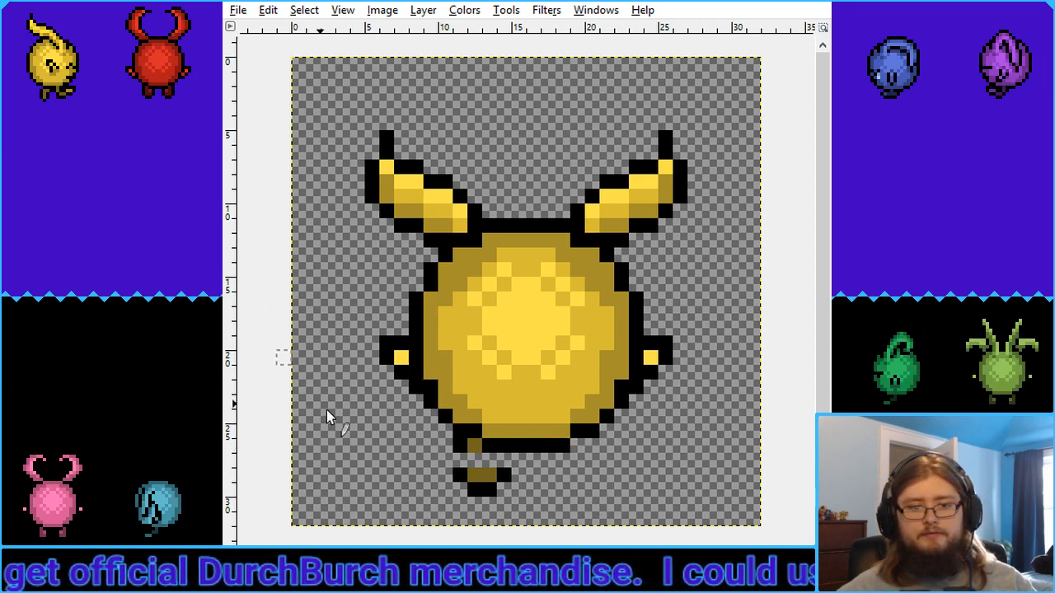
{"action": "left_click", "coordinate": [451, 461]}
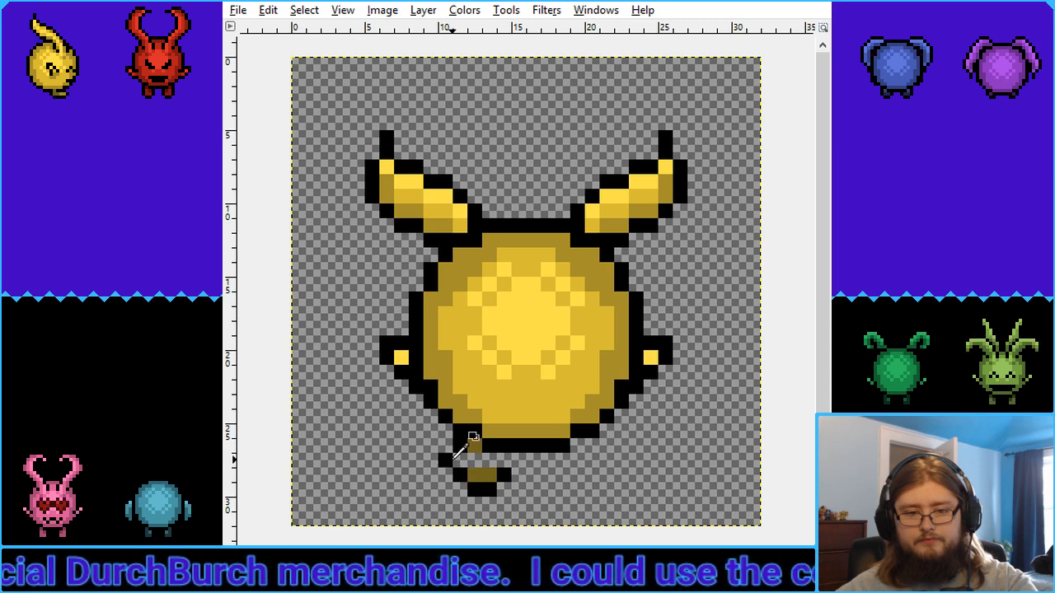
{"action": "key", "text": "ctrl+z"}
{"action": "left_click", "coordinate": [459, 462]}
{"action": "left_click", "coordinate": [501, 465]}
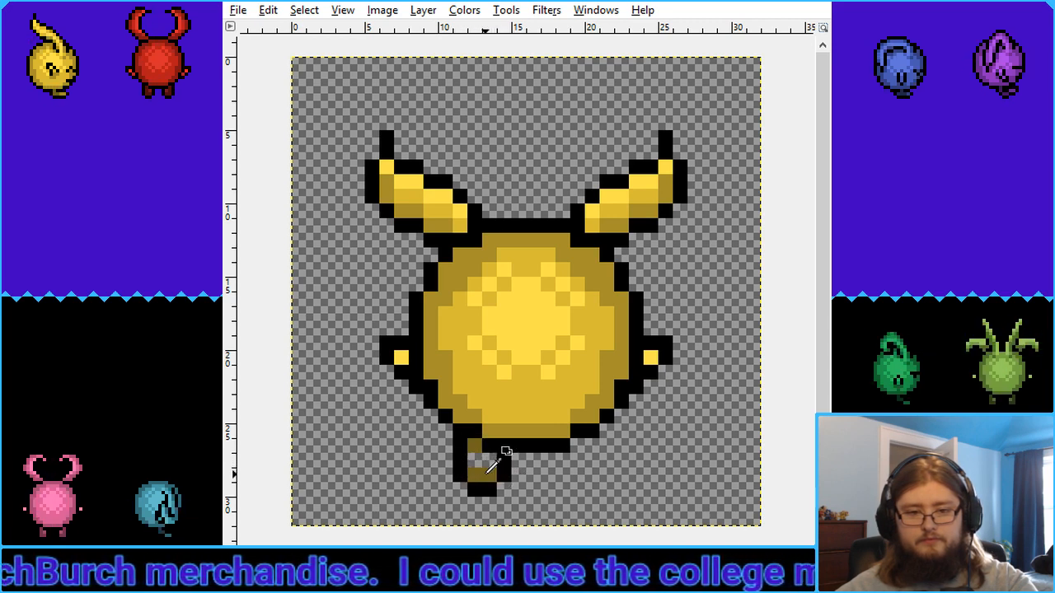
Fill the gap in the left foot with its dark brown and add the missing black pixel under the body
{"action": "left_click", "coordinate": [476, 458]}
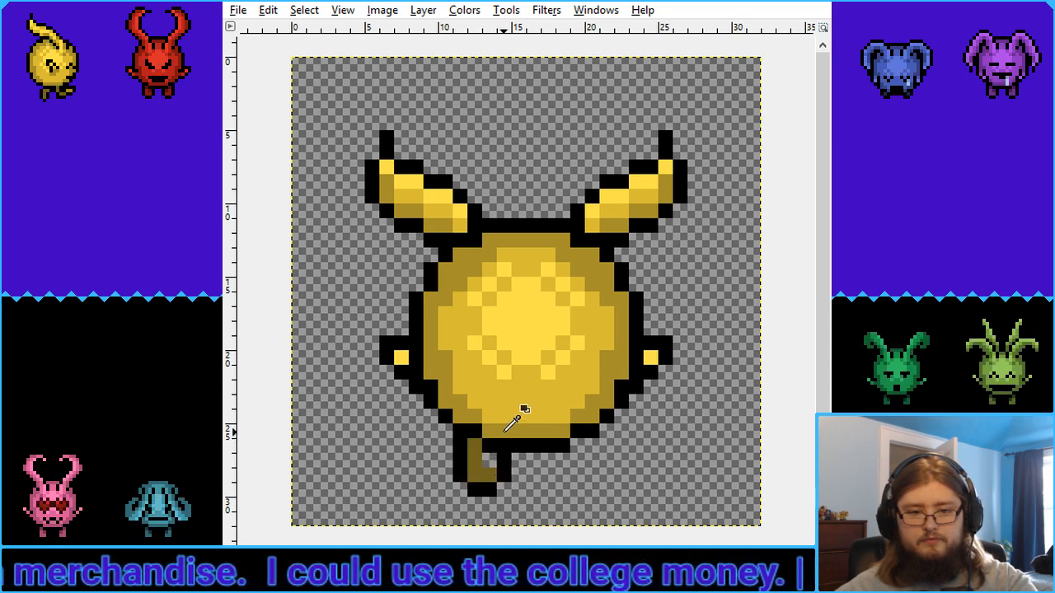
{"action": "left_click", "coordinate": [489, 459]}
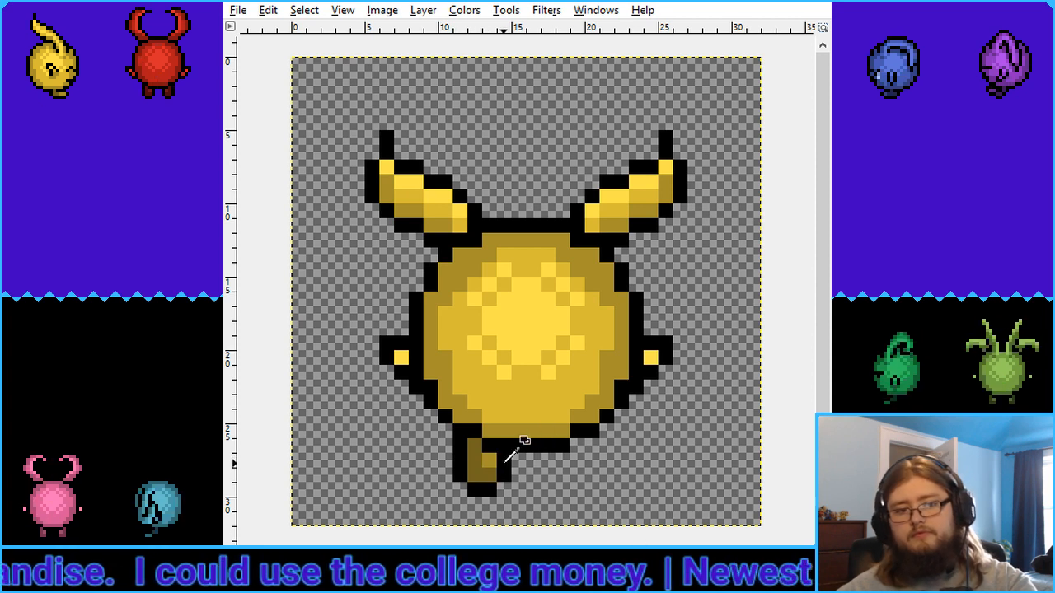
{"action": "left_click", "coordinate": [484, 473], "text": "ctrl"}
{"action": "left_click", "coordinate": [487, 459]}
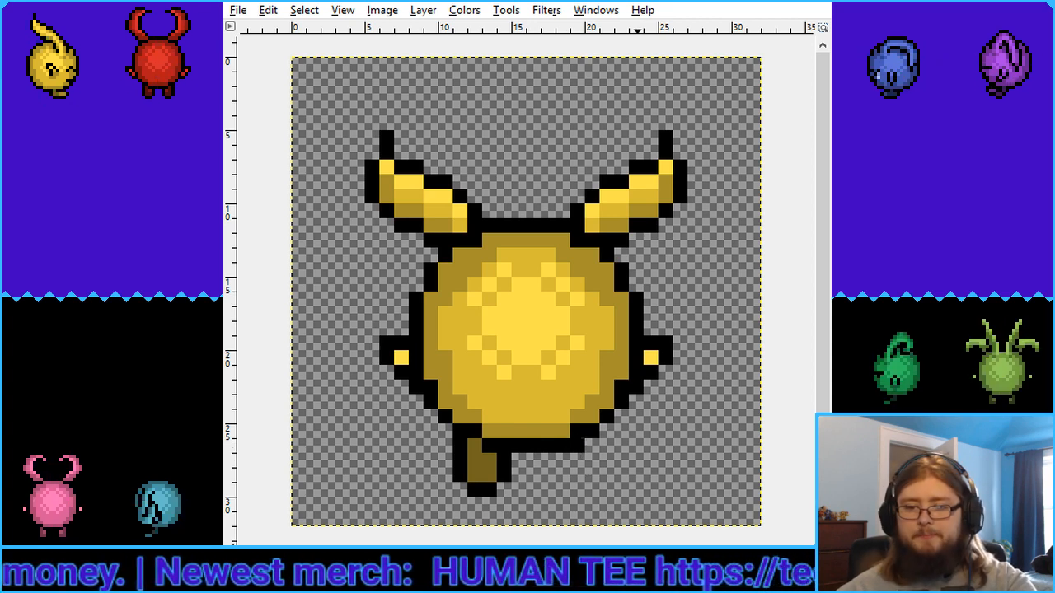
Compare the one-footed back view with the front-view frame, checking the feet and body outline
{"action": "key", "text": "ctrl+z"}
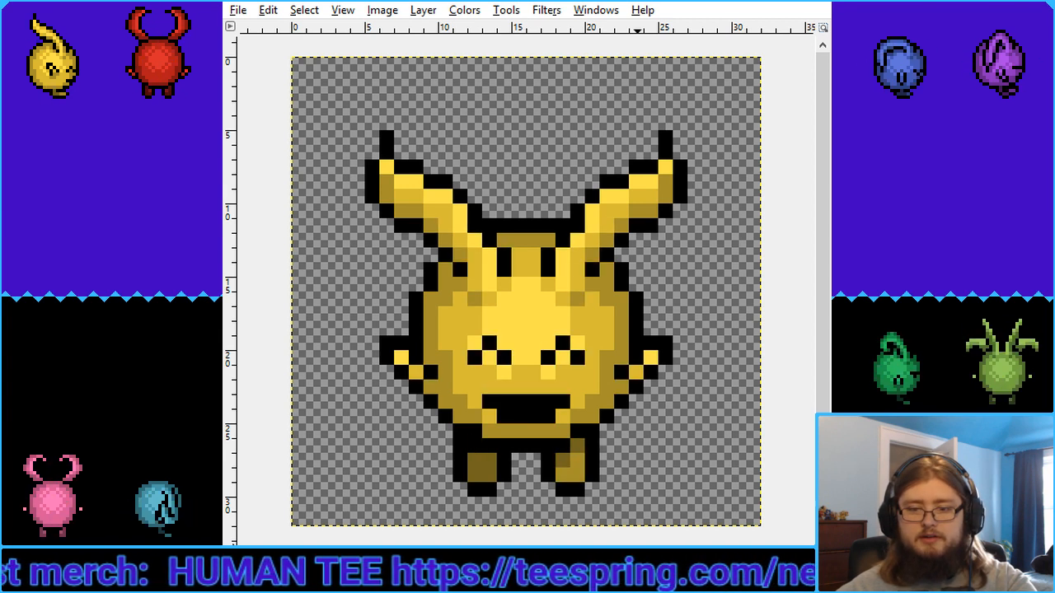
{"action": "key", "text": "ctrl+z"}
{"action": "key", "text": "ctrl+y"}
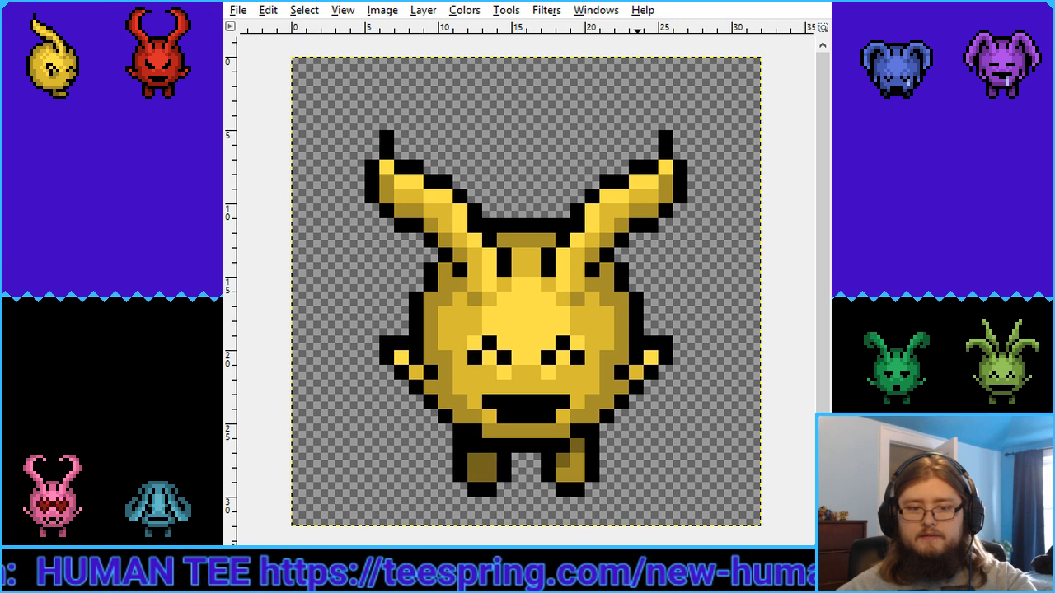
{"action": "key", "text": "ctrl+y"}
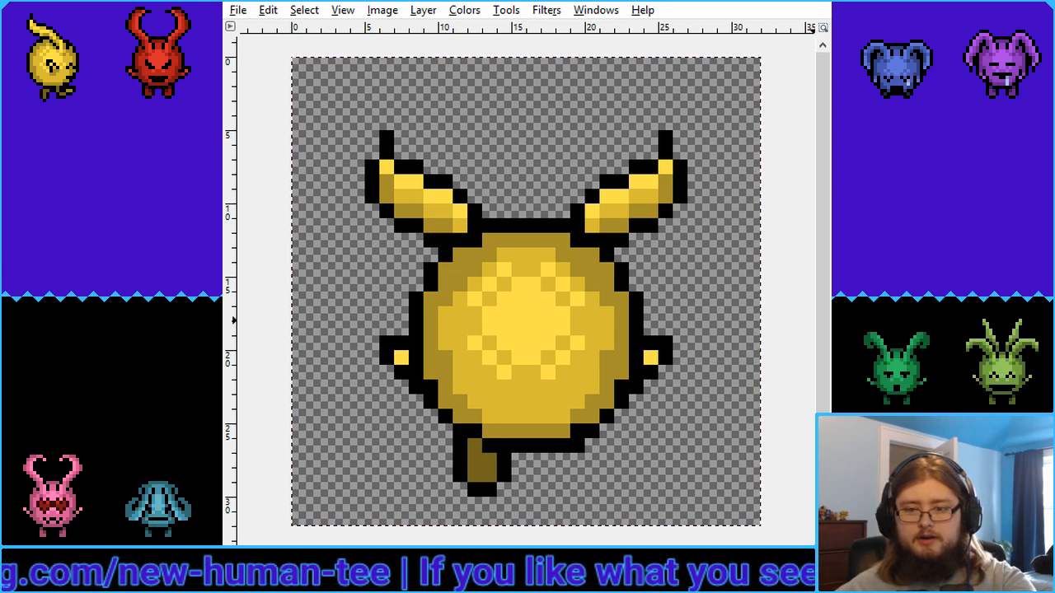
Paste a copy of the one-footed sprite, flip it horizontally to supply the right foot, and anchor it in place
{"action": "key", "text": "ctrl+v"}
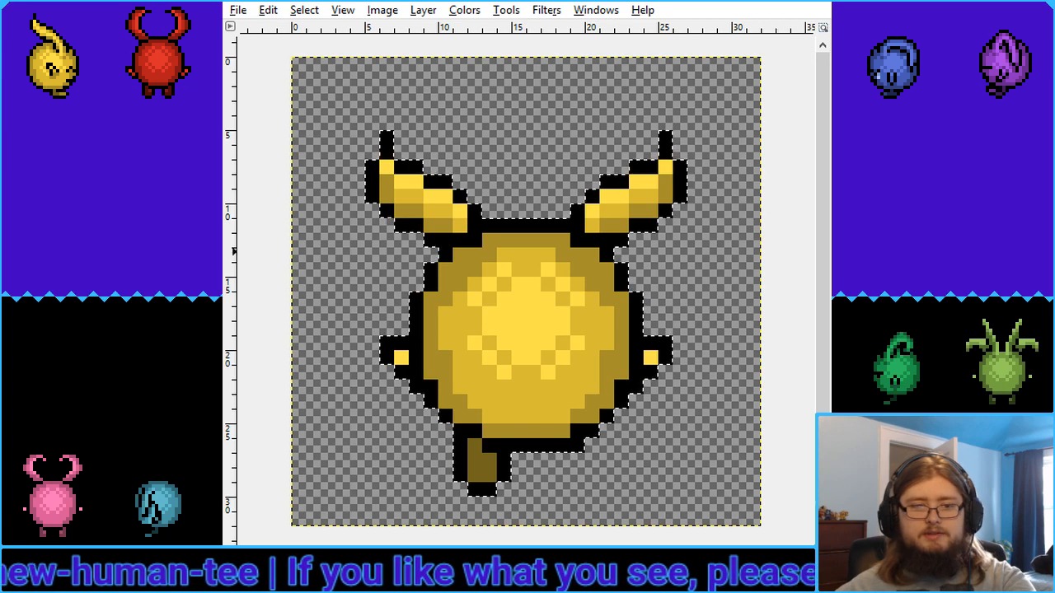
{"action": "key", "text": "shift+f"}
{"action": "left_click", "coordinate": [494, 287]}
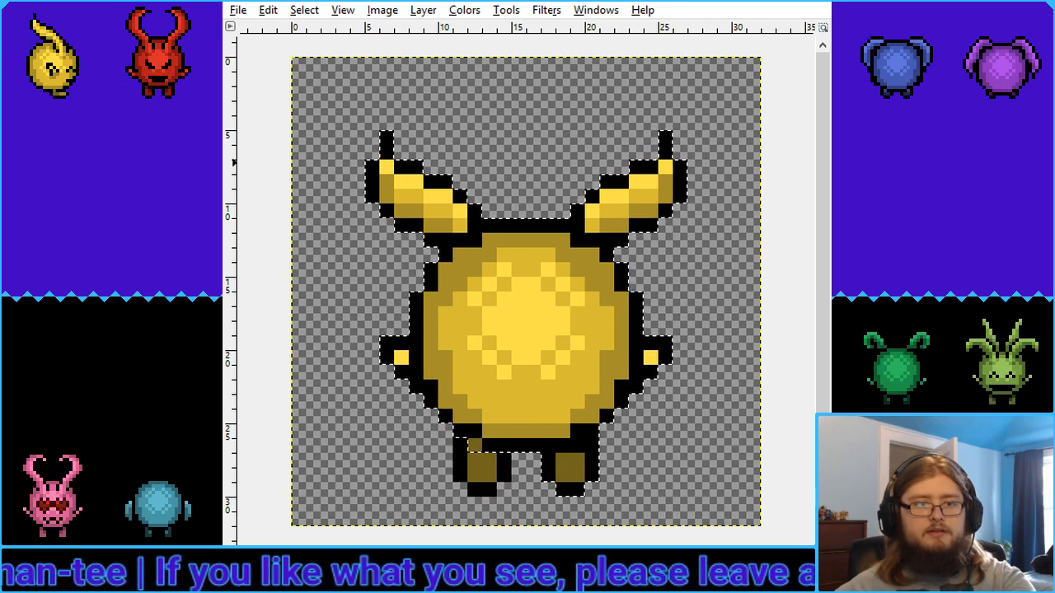
{"action": "left_click", "coordinate": [700, 293]}
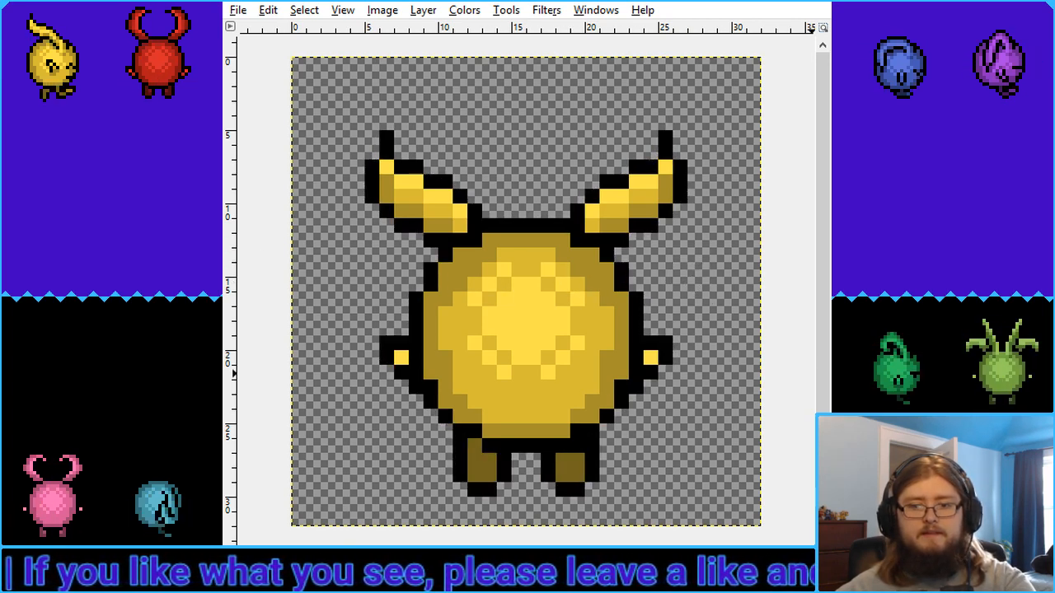
Compare the back-view sprite before and after adding the mirrored foot by switching repeatedly between the states
{"action": "key", "text": "ctrl+z"}
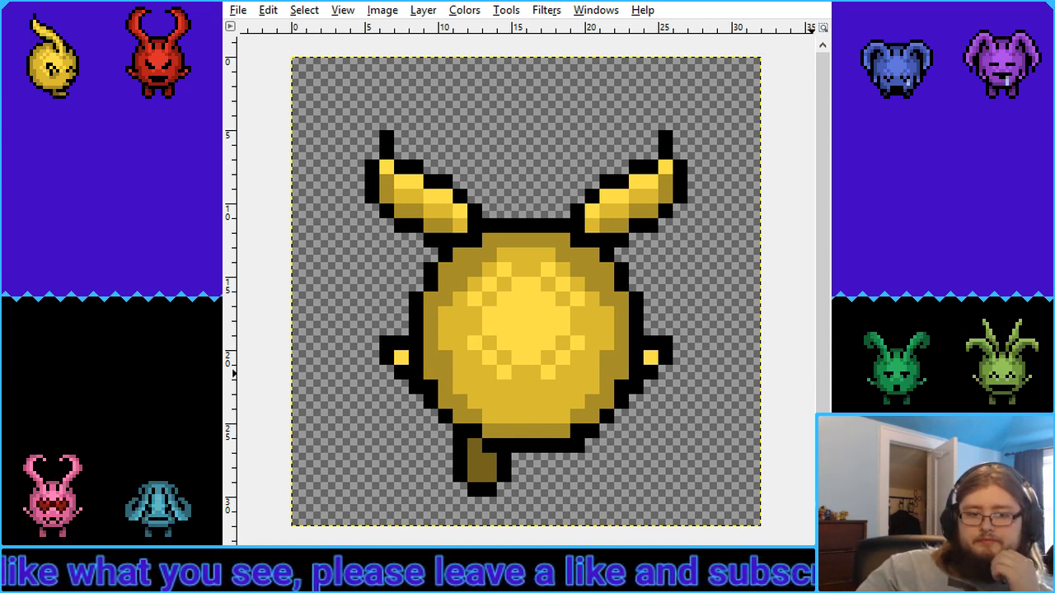
{"action": "key", "text": "ctrl+y"}
{"action": "key", "text": "ctrl+z"}
{"action": "key", "text": "ctrl+y"}
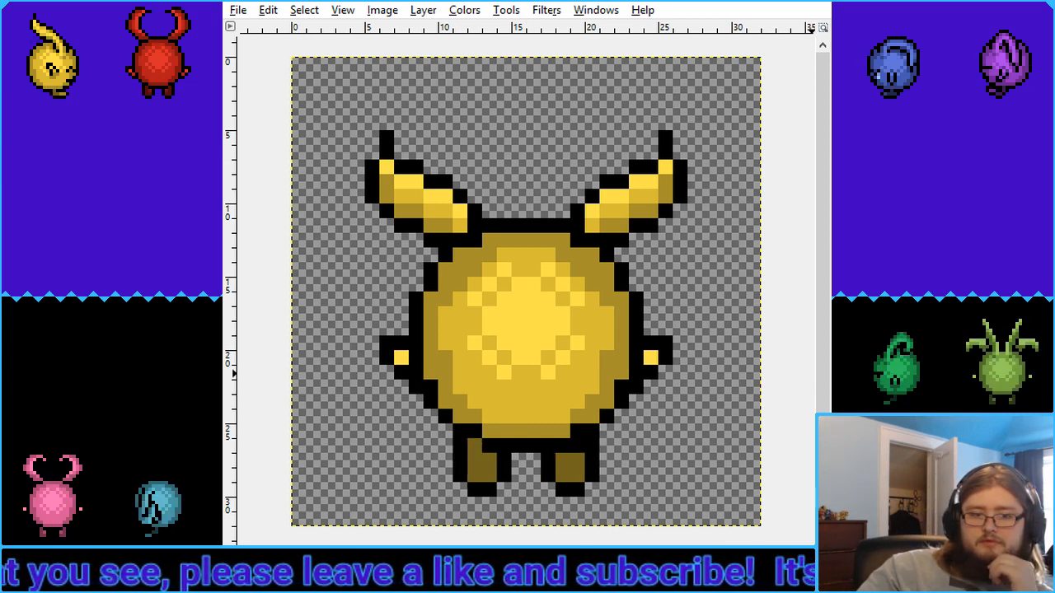
{"action": "key", "text": "ctrl+z"}
{"action": "key", "text": "ctrl+y"}
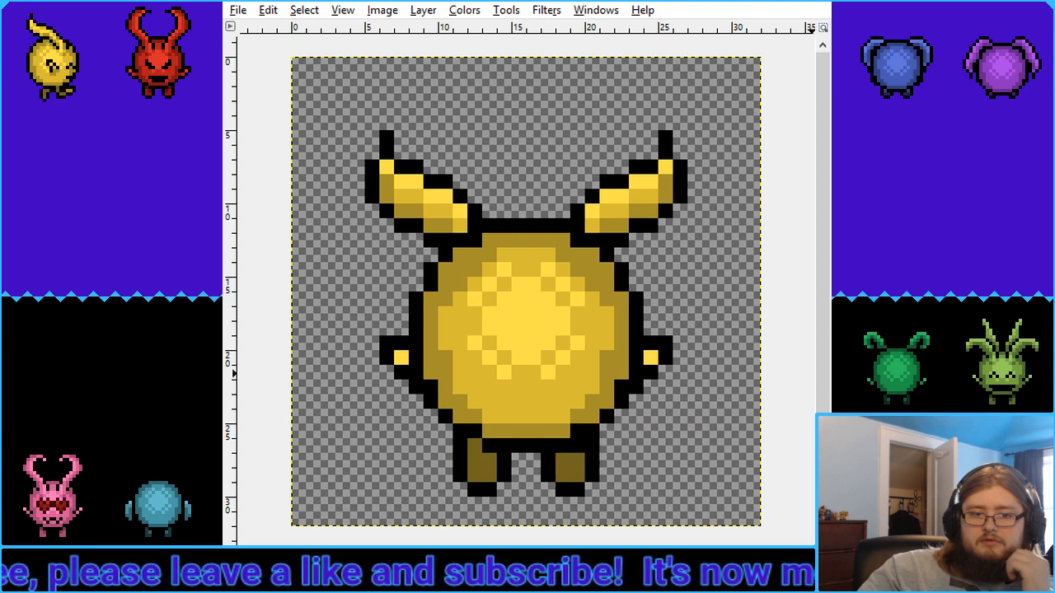
{"action": "key", "text": "ctrl+y"}
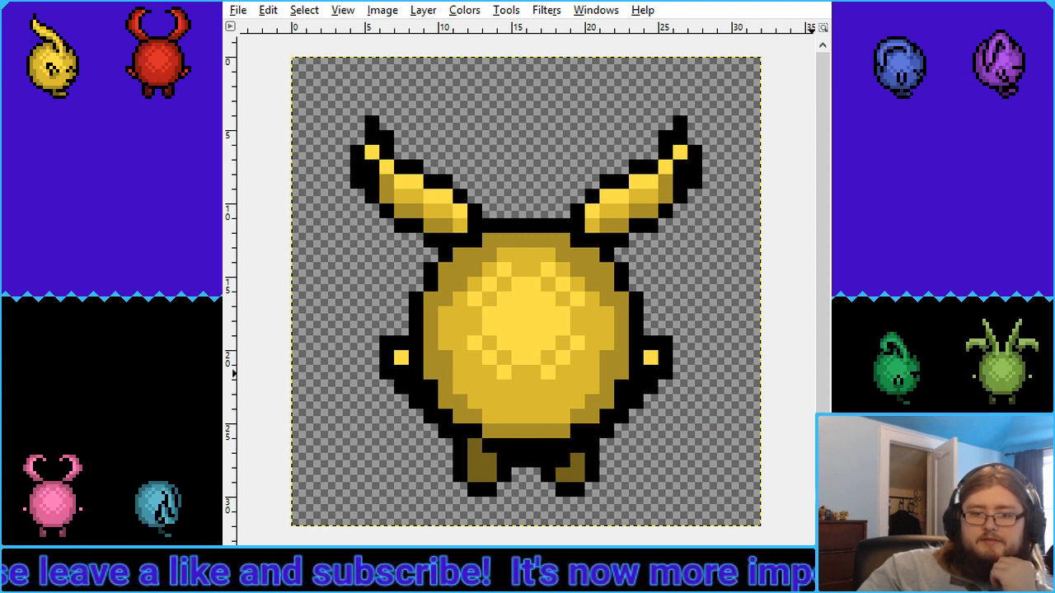
{"action": "key", "text": "ctrl+z"}
{"action": "key", "text": "ctrl+z"}
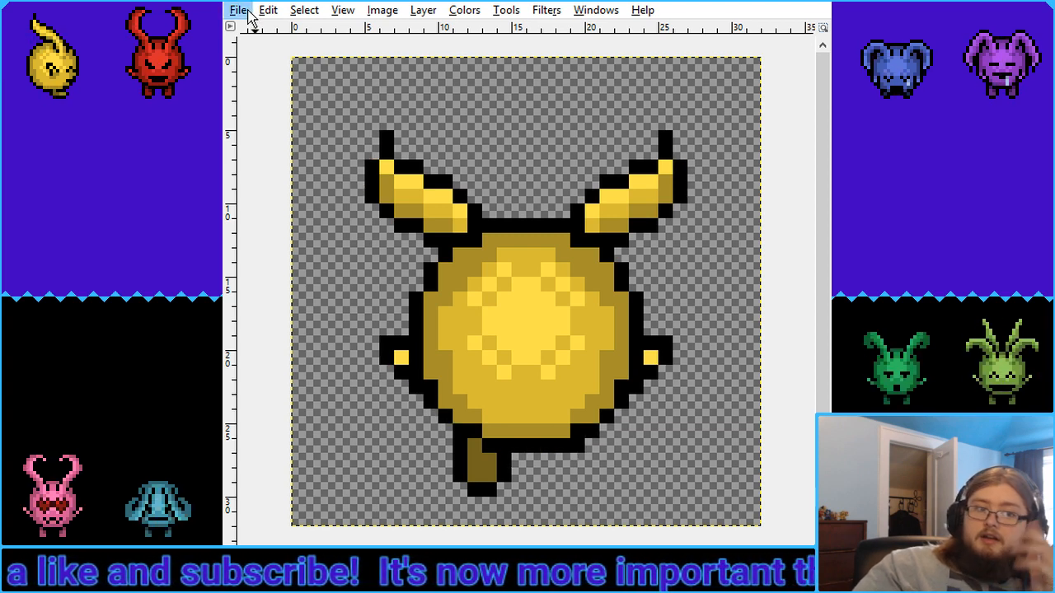